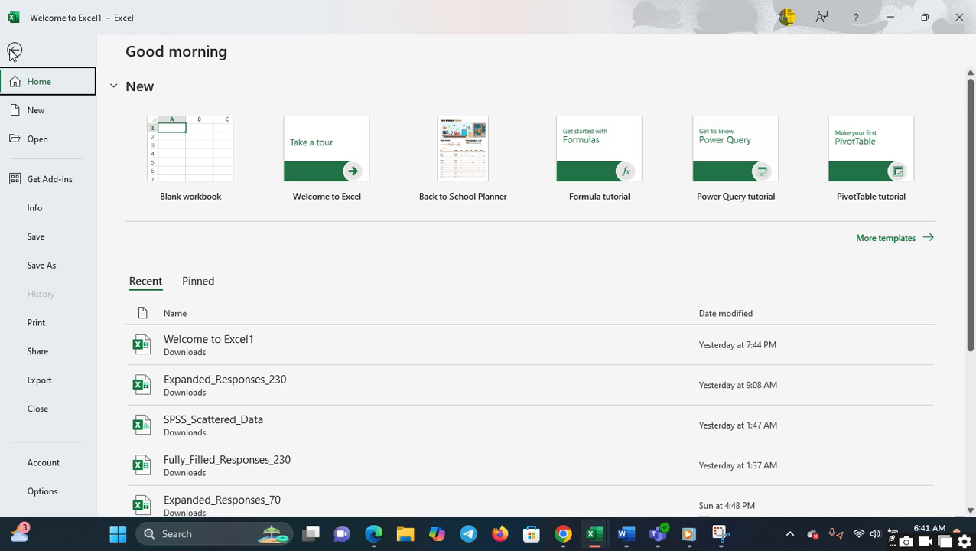
click(13, 49)
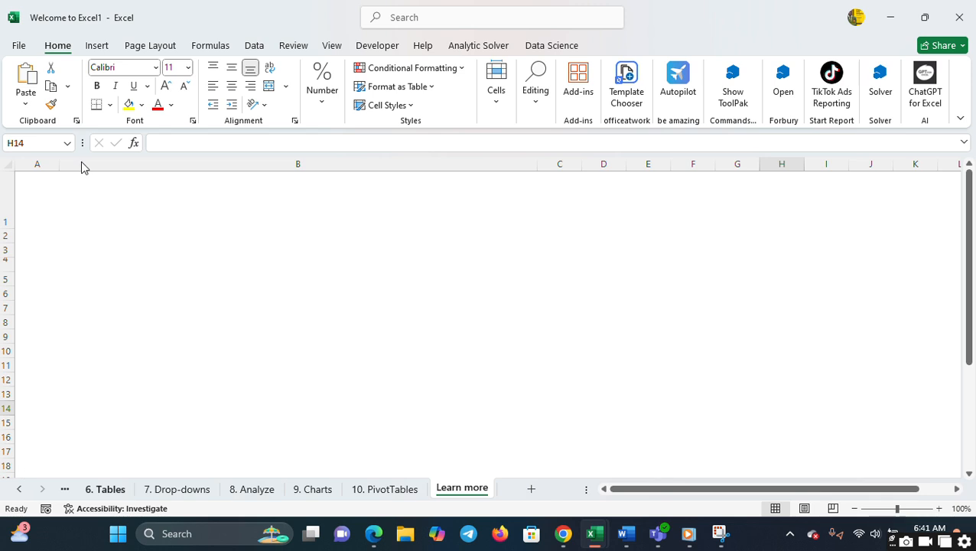
click(20, 46)
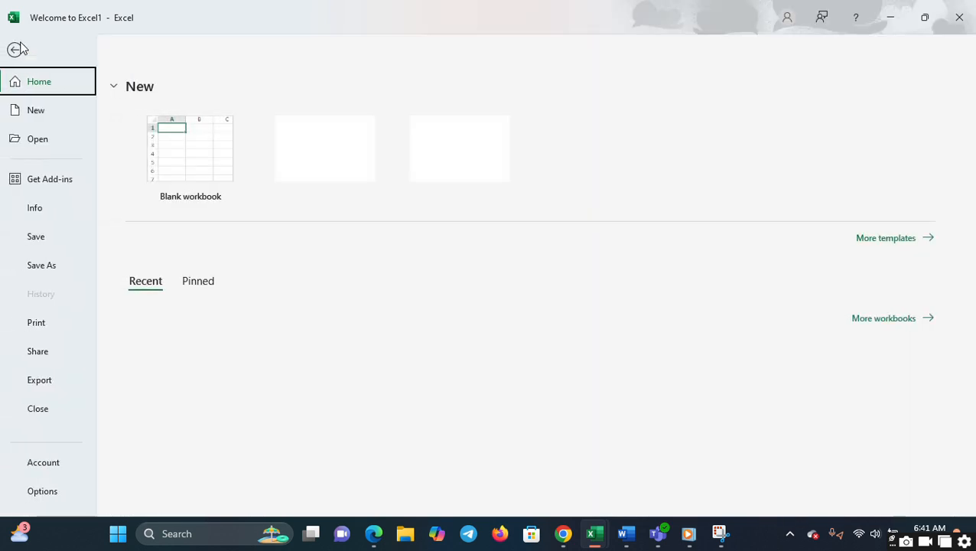
click(22, 49)
click(23, 45)
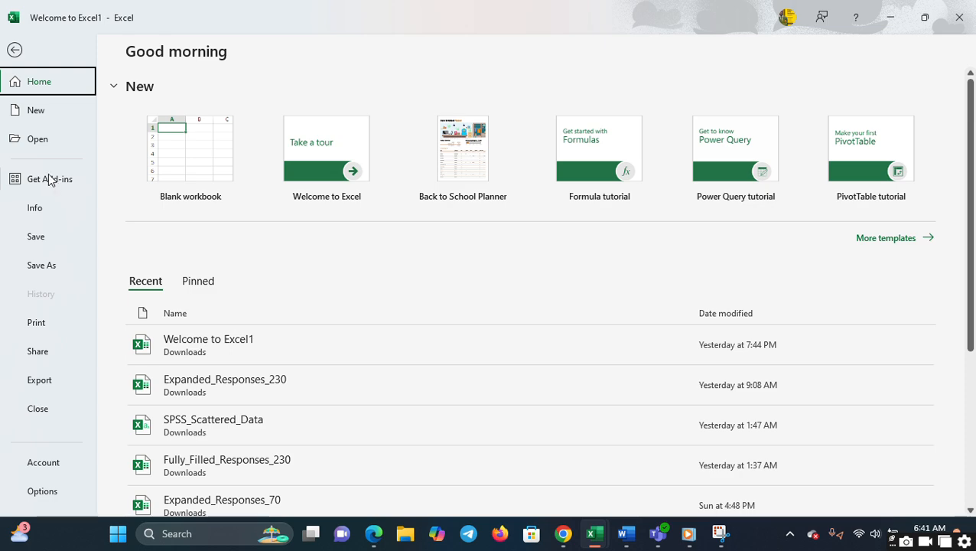
- Open the Office Add-ins store, browse the available add-ins sorted by popularity, and close it without adding any
click(53, 182)
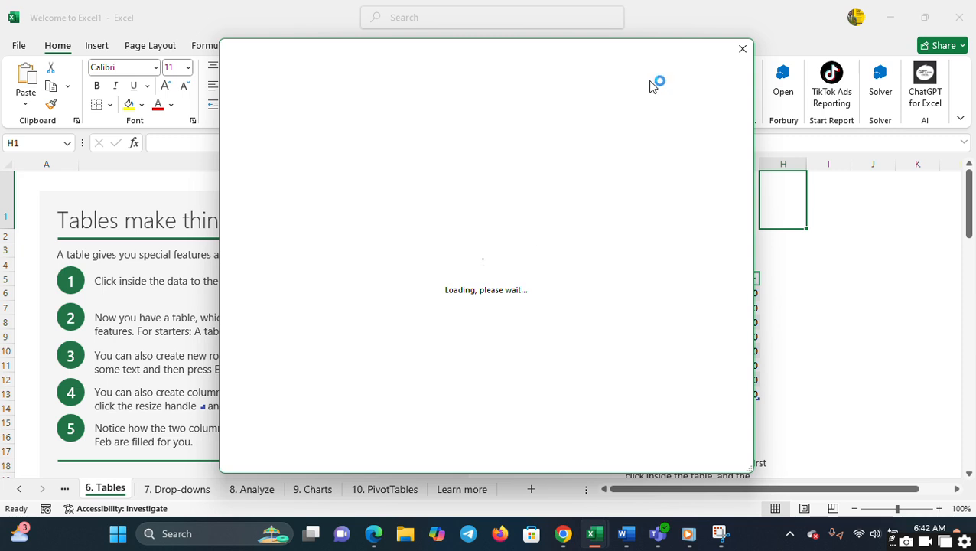
click(742, 48)
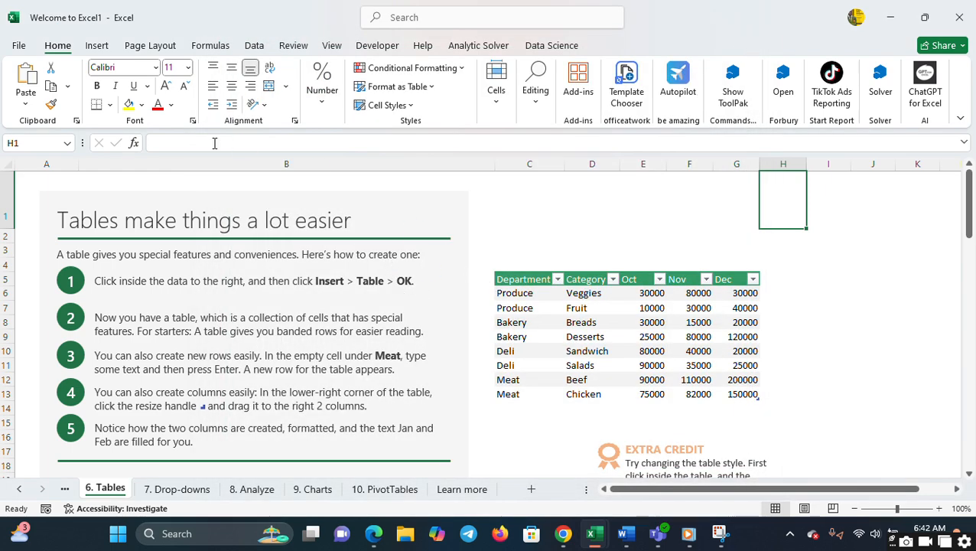
click(17, 46)
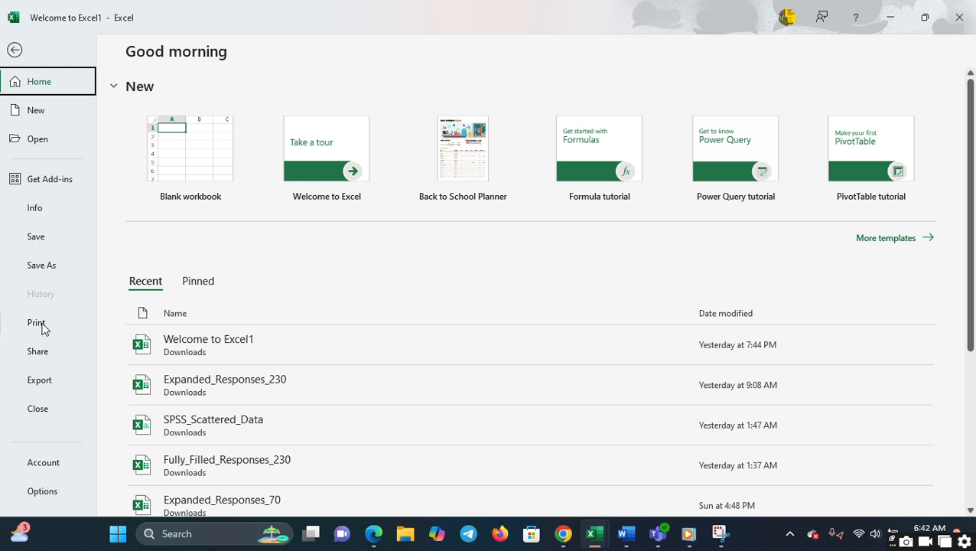
click(32, 183)
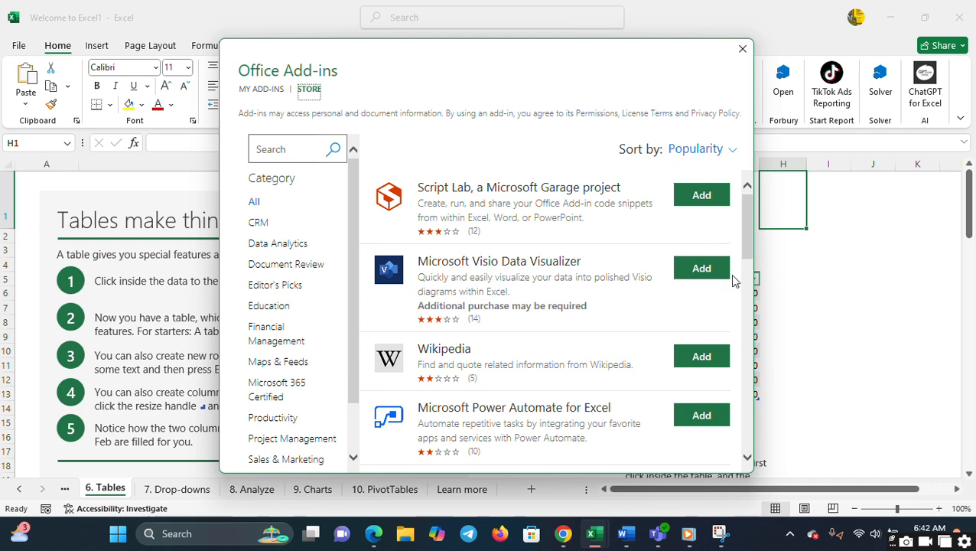
scroll(754, 303, down, 3)
scroll(751, 326, down, 3)
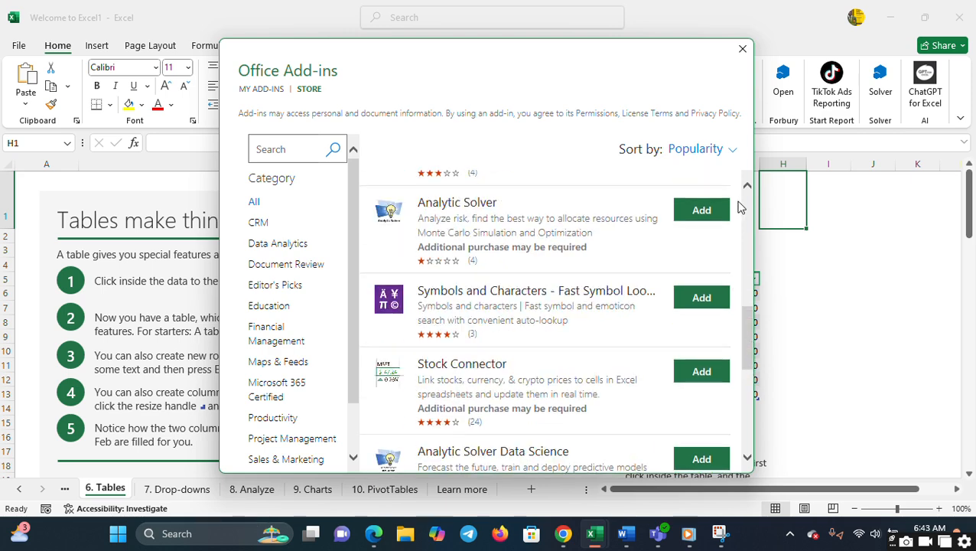
scroll(751, 200, down, 1)
scroll(750, 200, up, 1)
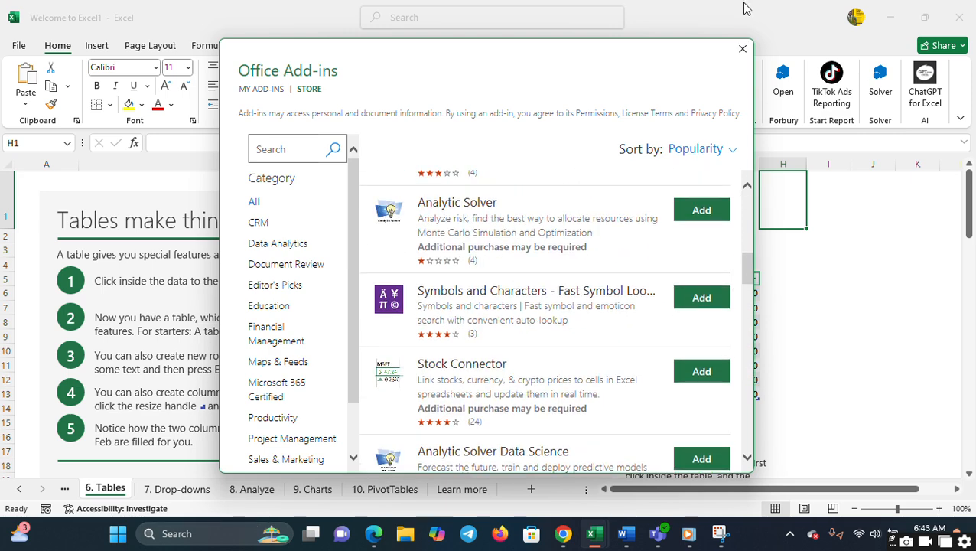
click(743, 50)
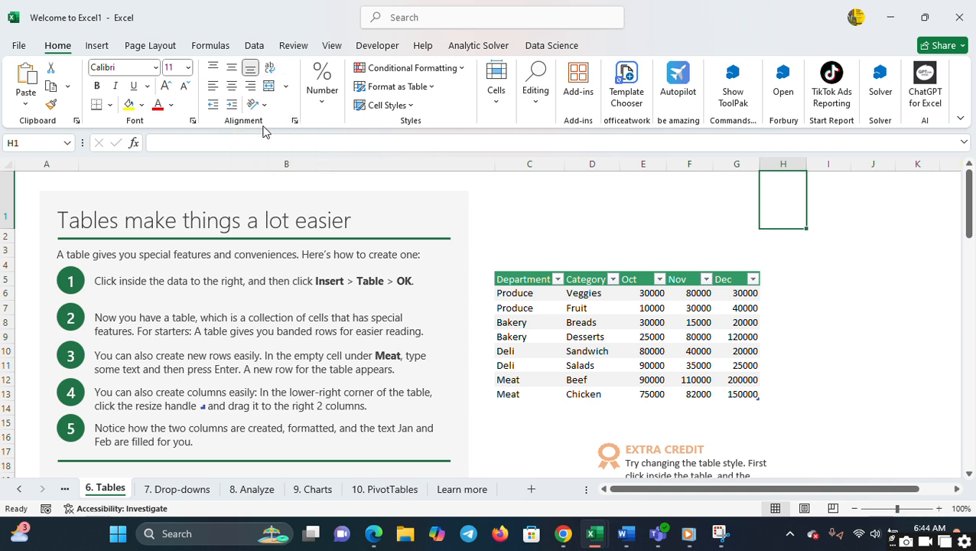
- Apply the dollar accounting number format to cell H1 and look over the other currency formats
click(322, 109)
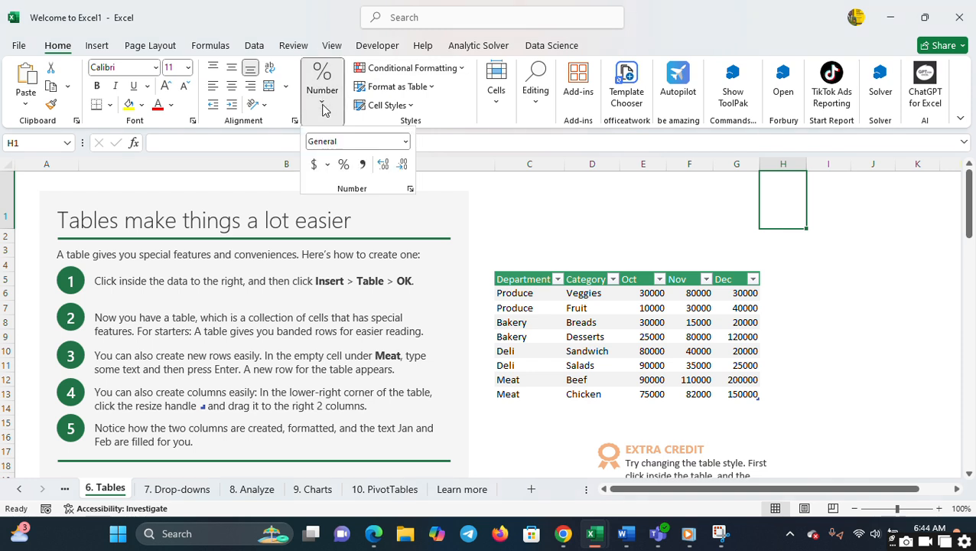
click(321, 164)
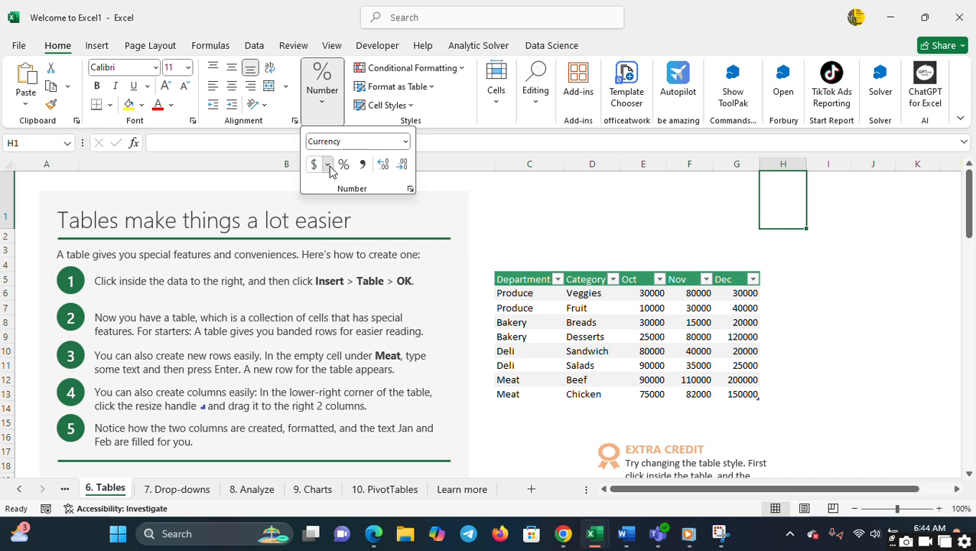
click(327, 166)
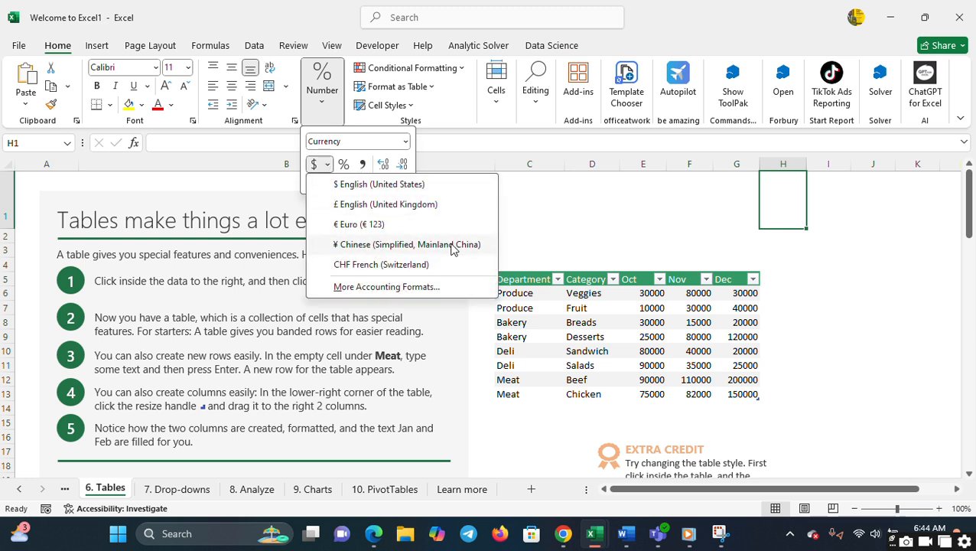
click(475, 157)
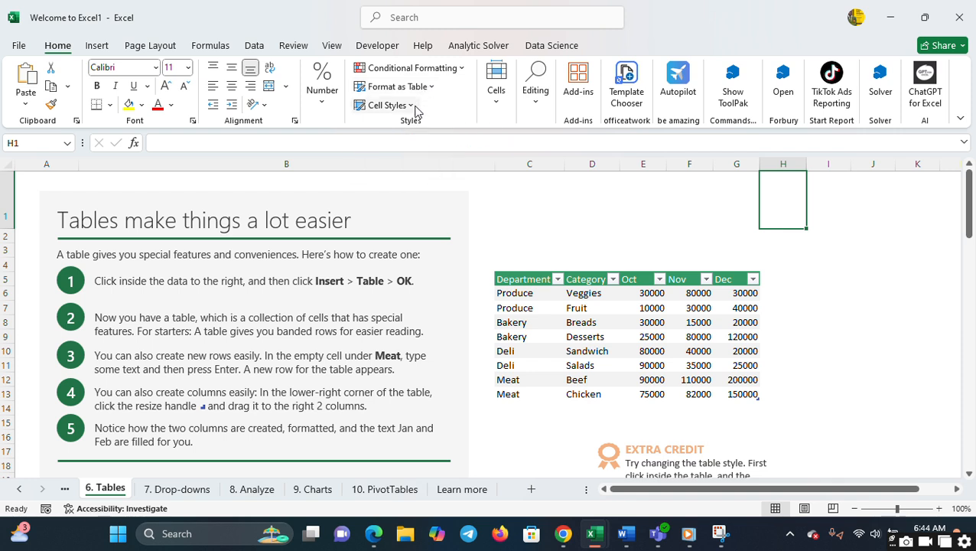
click(499, 107)
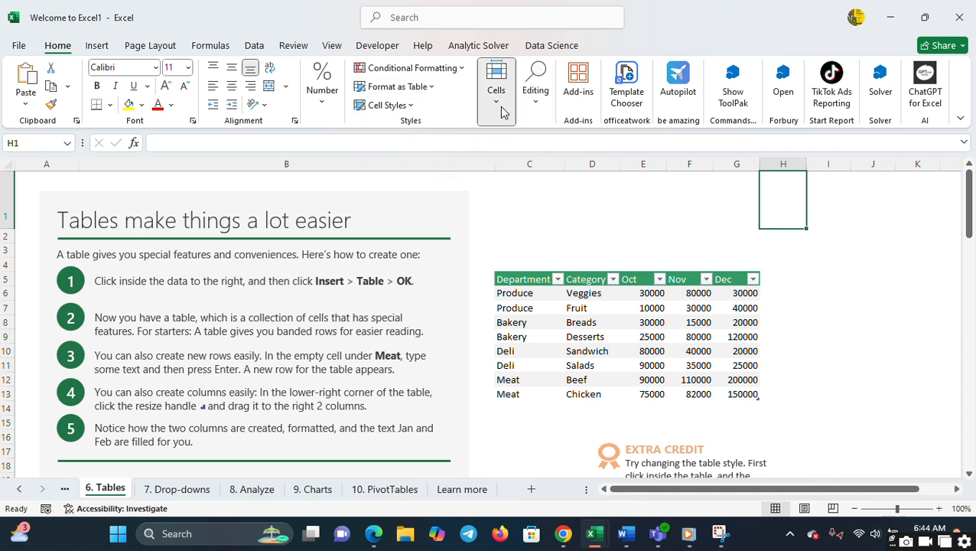
click(463, 134)
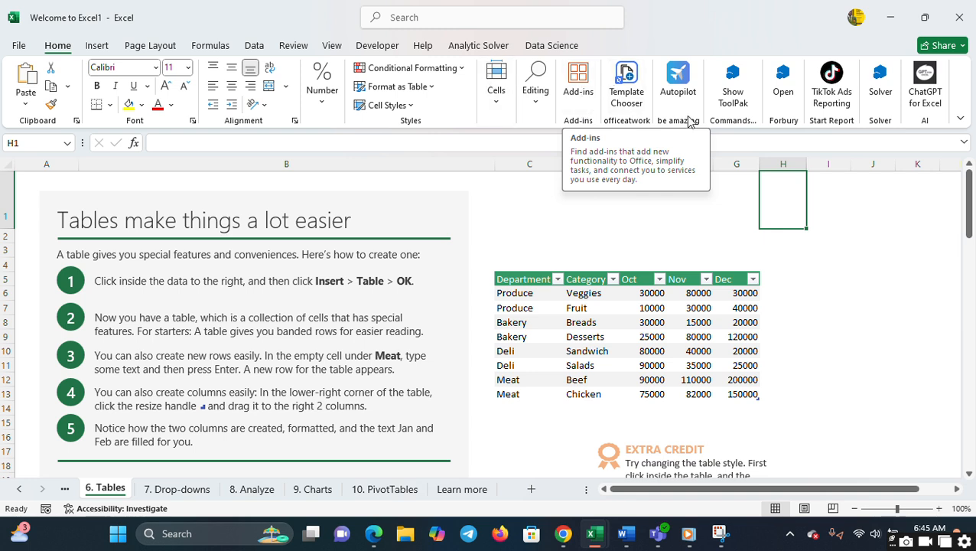
- Bring up the insertion commands and go to the workbook's Start worksheet
click(96, 47)
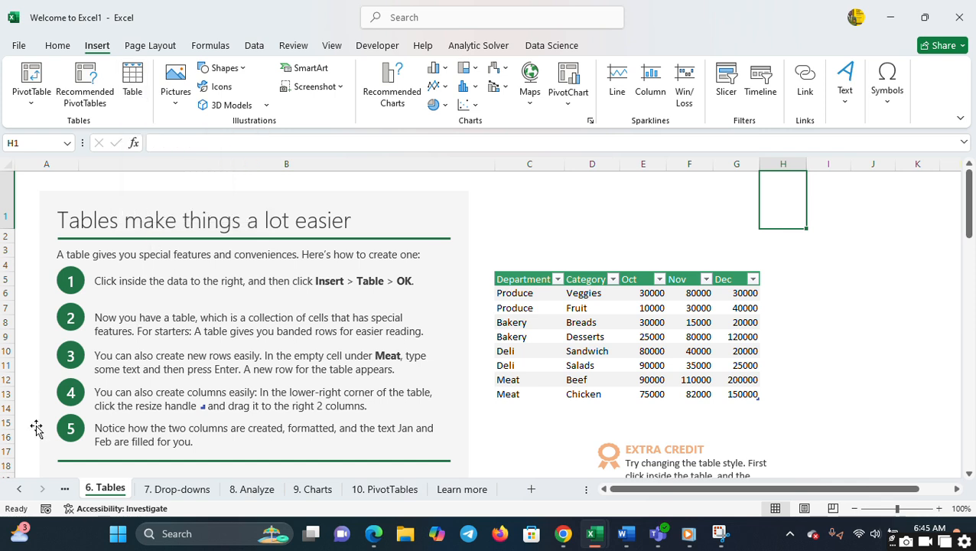
click(19, 495)
click(18, 494)
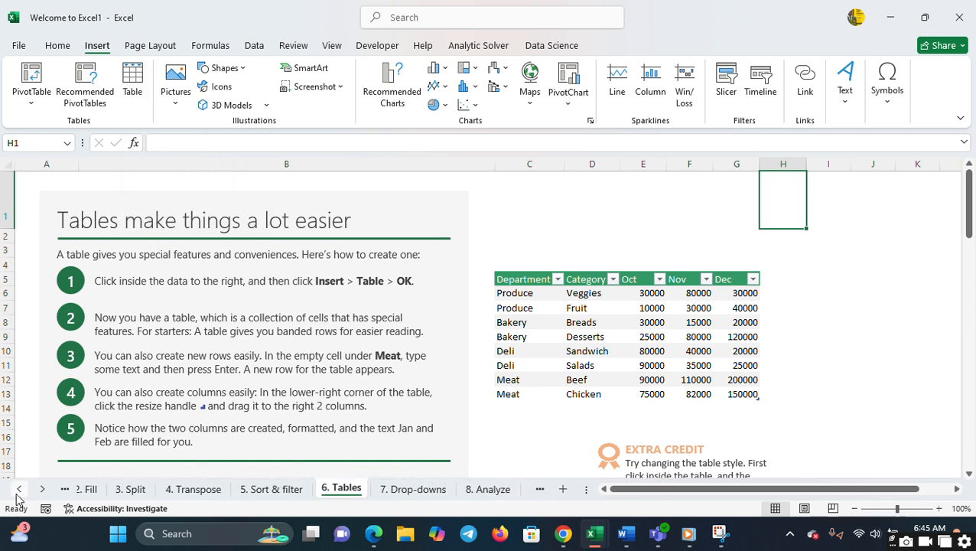
click(15, 494)
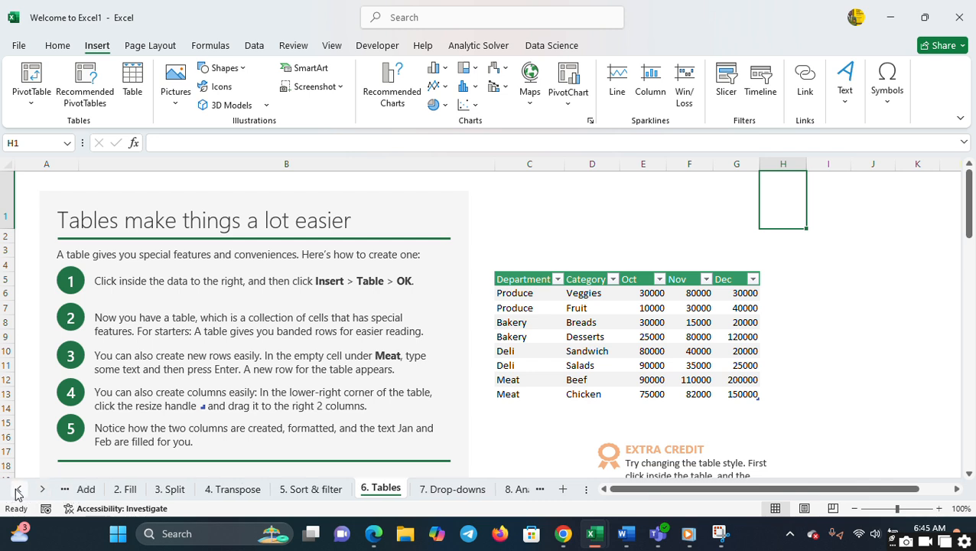
click(15, 493)
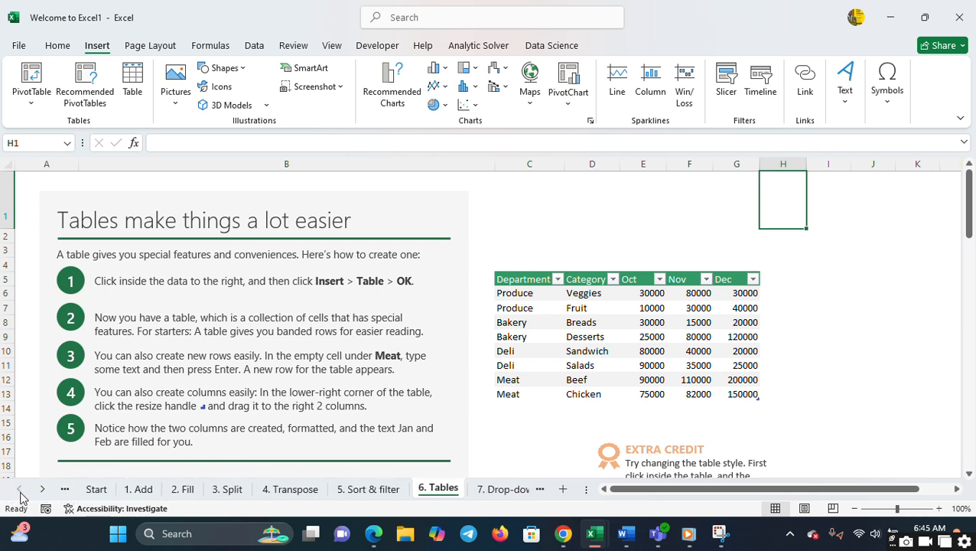
click(102, 489)
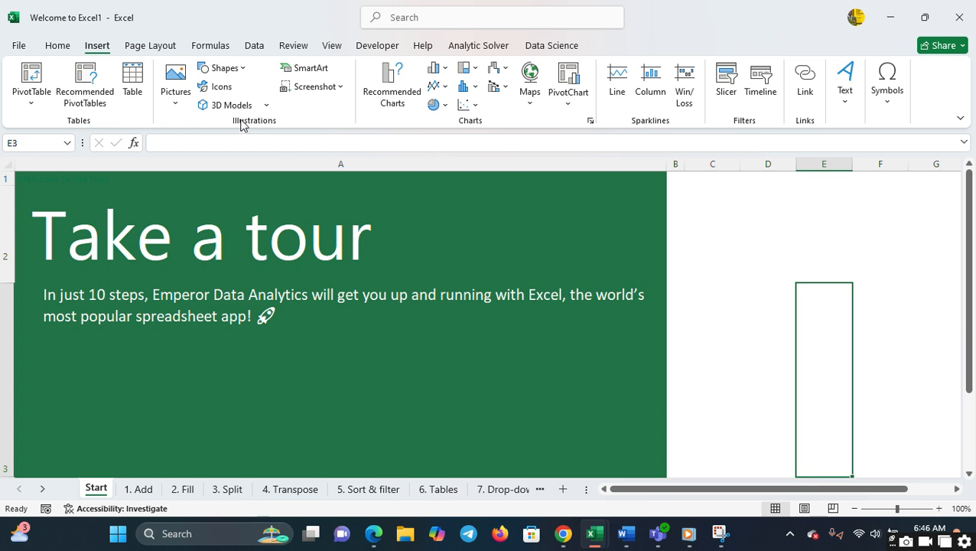
- Examine the sources for inserting pictures and the gallery of available shapes without inserting anything
click(179, 110)
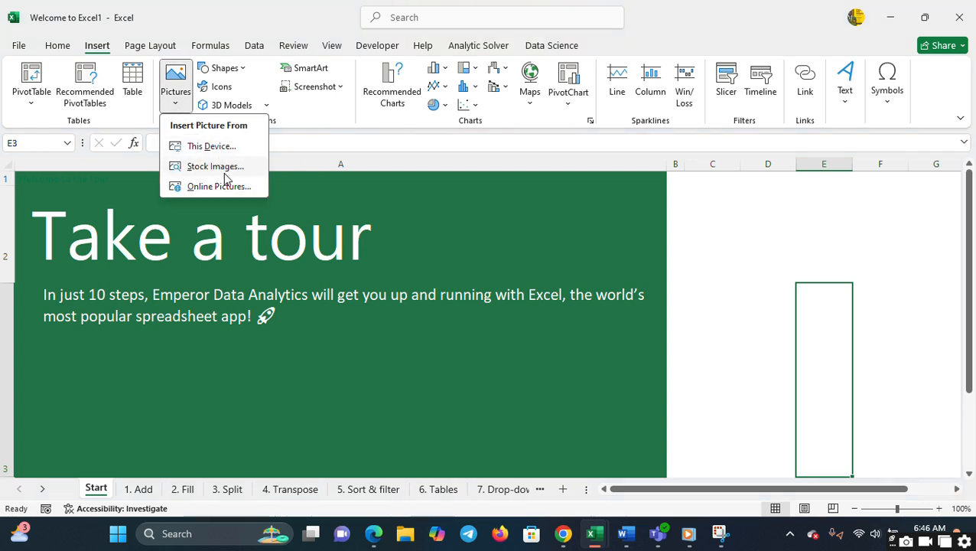
click(300, 129)
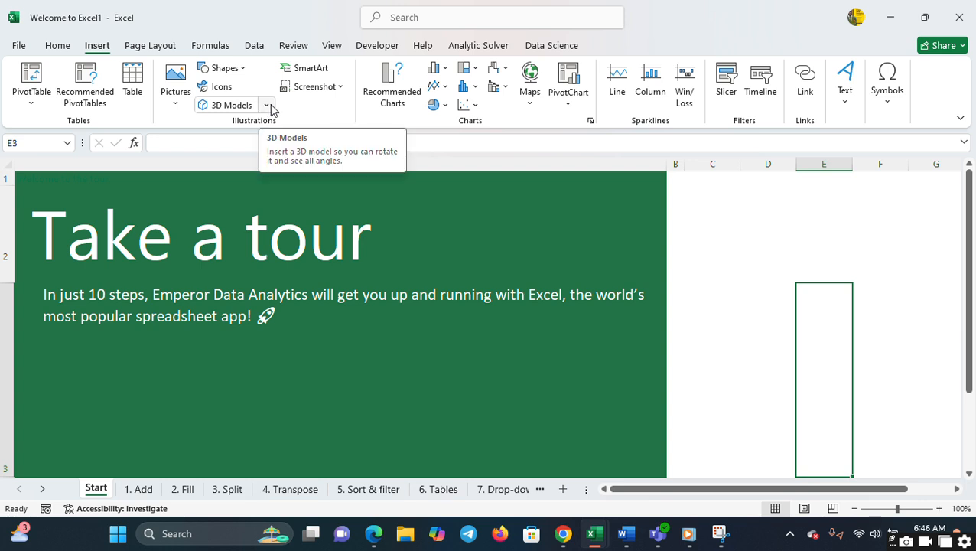
click(245, 69)
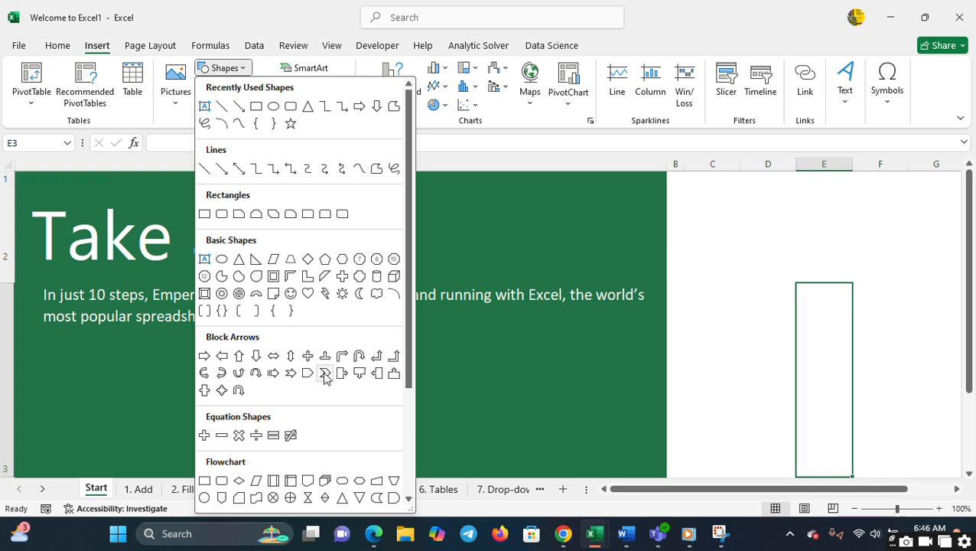
click(498, 173)
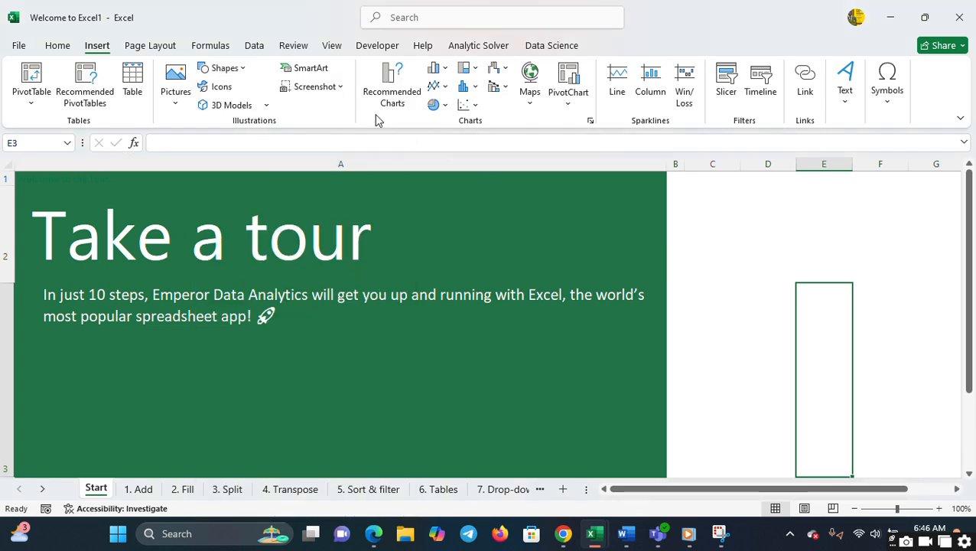
- Browse the SmartArt graphic layouts across all categories and close the chooser without inserting one
click(322, 71)
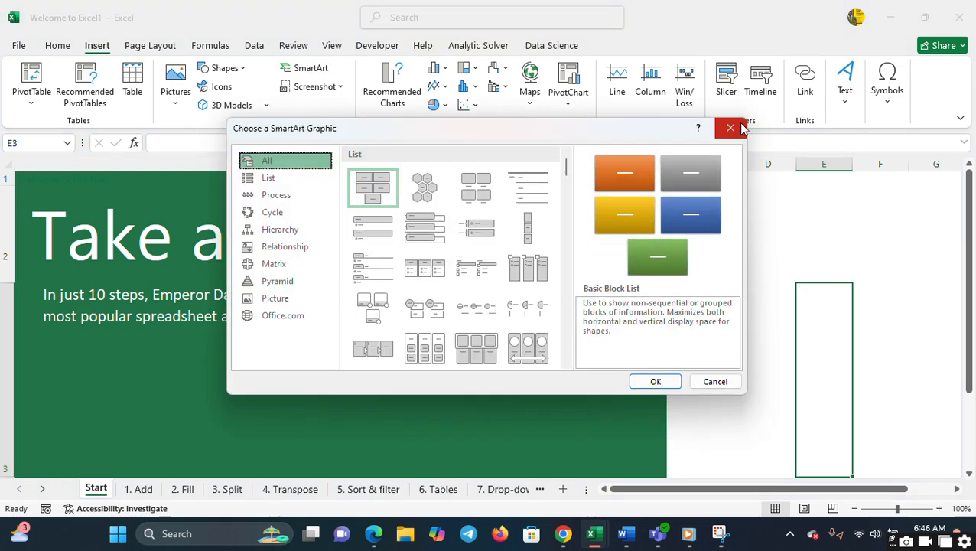
click(731, 129)
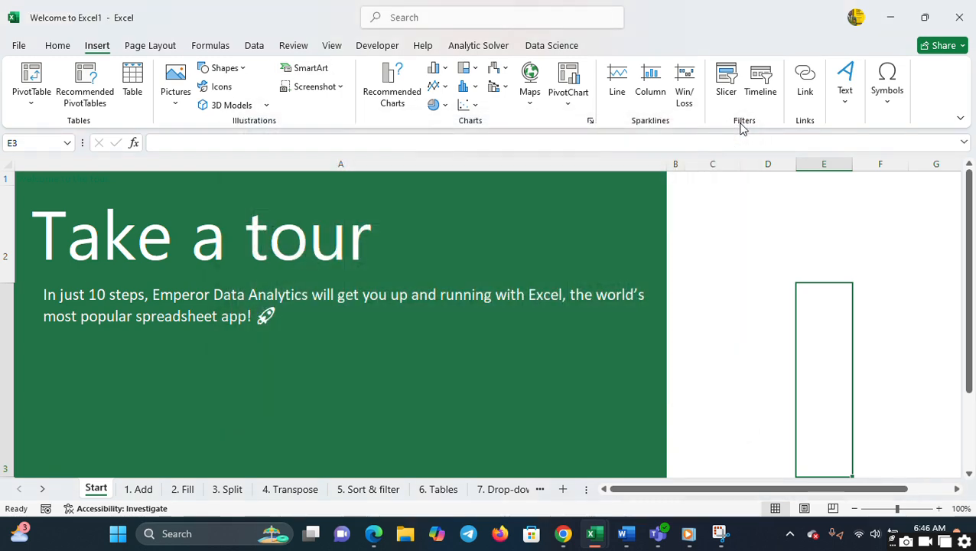
click(328, 69)
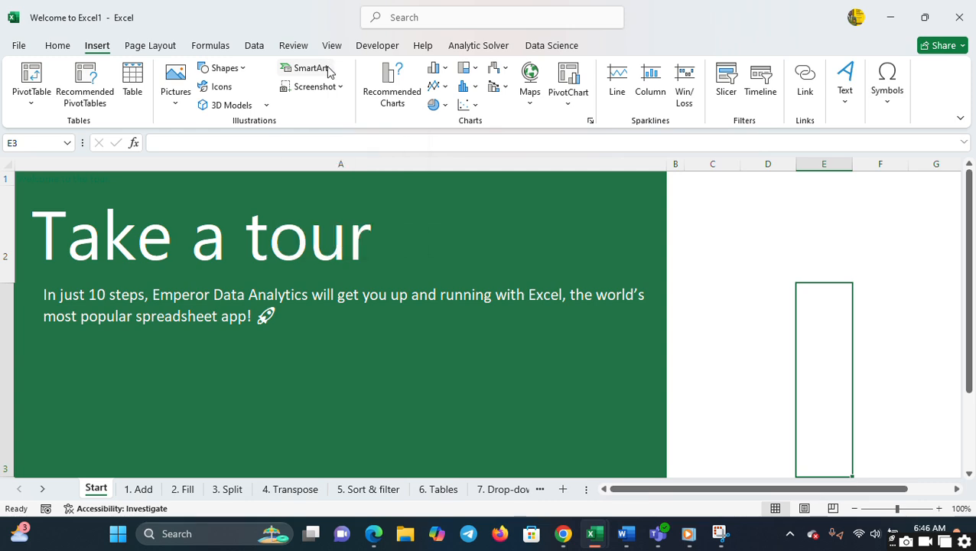
scroll(570, 264, down, 5)
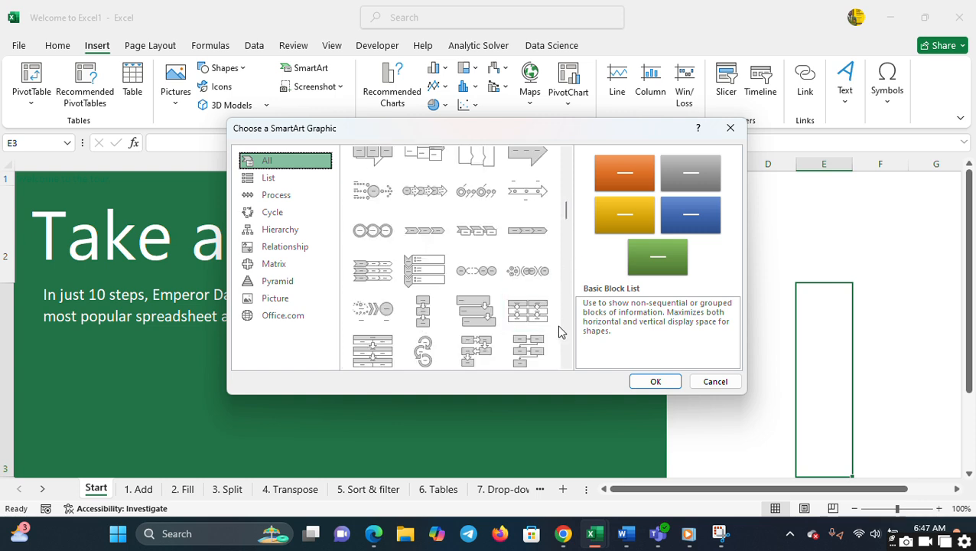
scroll(566, 334, down, 8)
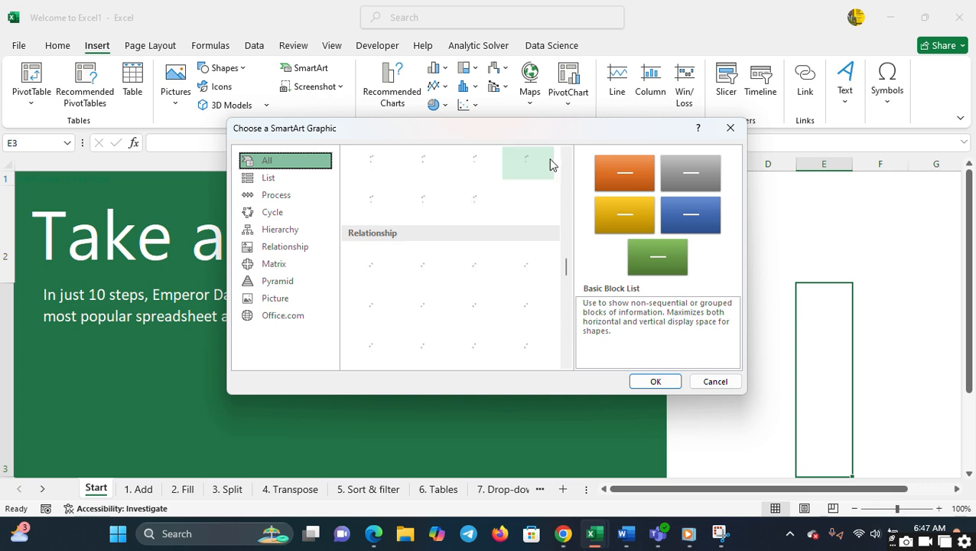
scroll(570, 192, up, 6)
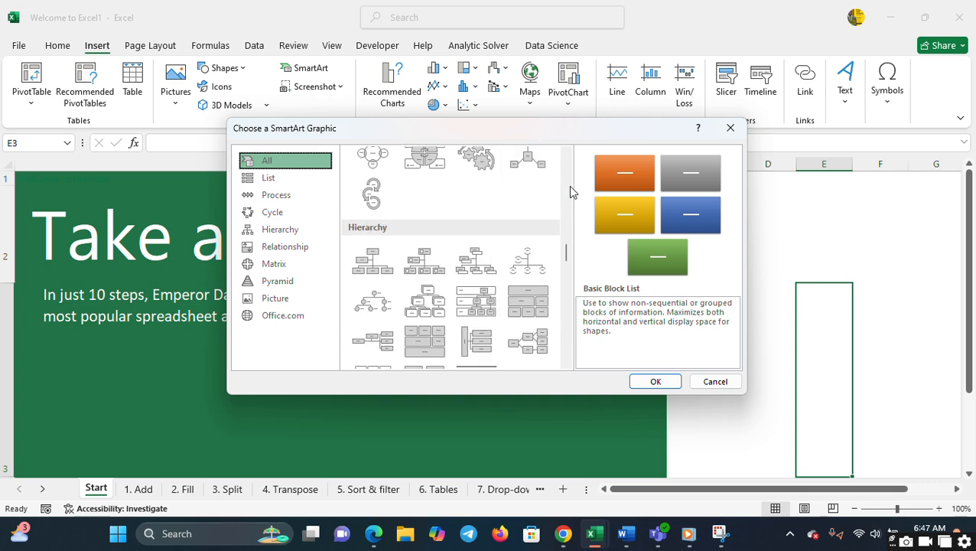
click(731, 127)
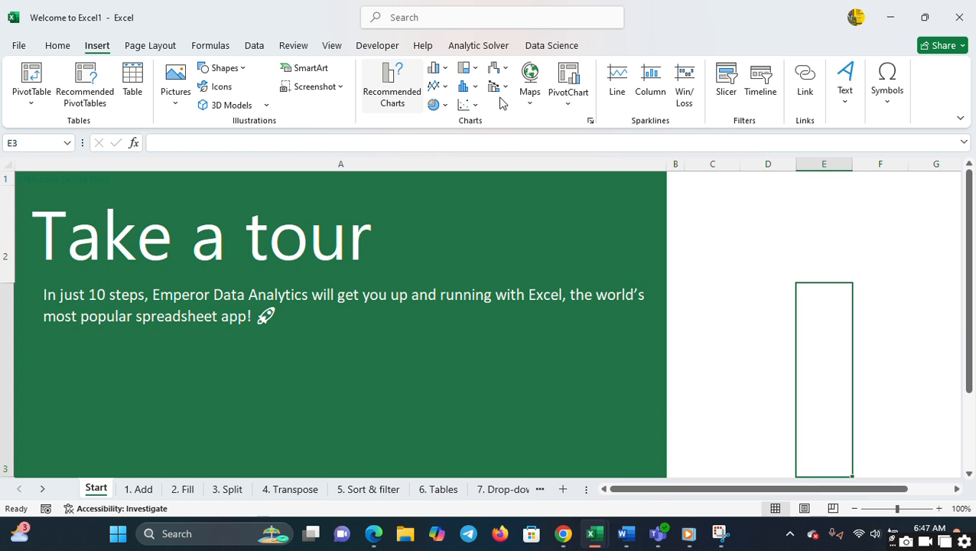
- Try to insert a map chart with the empty cell E3 selected on the Start worksheet
click(531, 80)
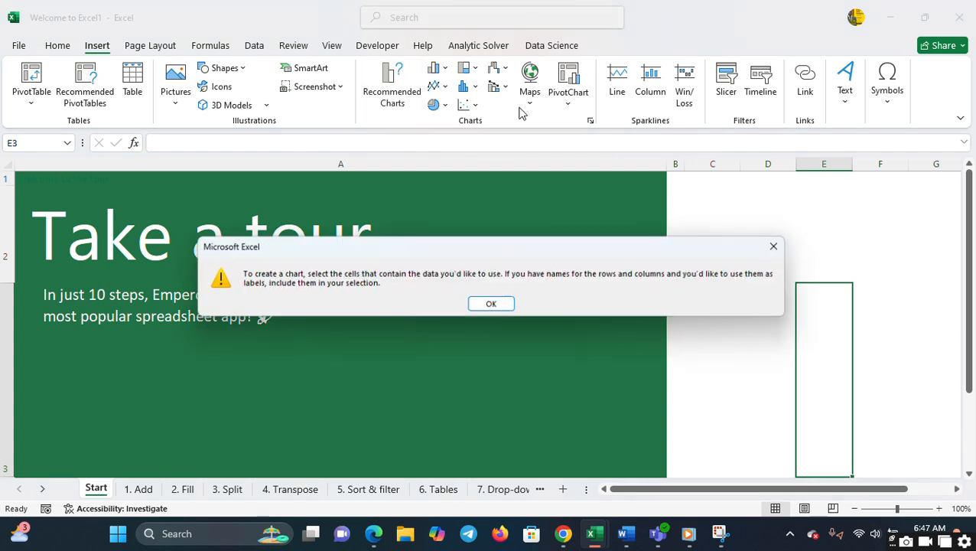
click(780, 246)
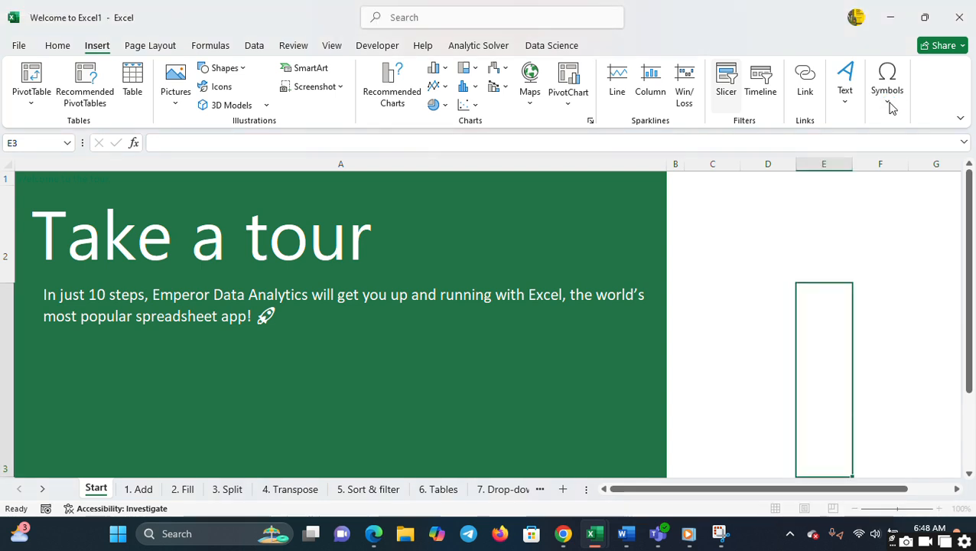
- View the equation and symbol insertion options, and bring up the page layout commands
click(889, 106)
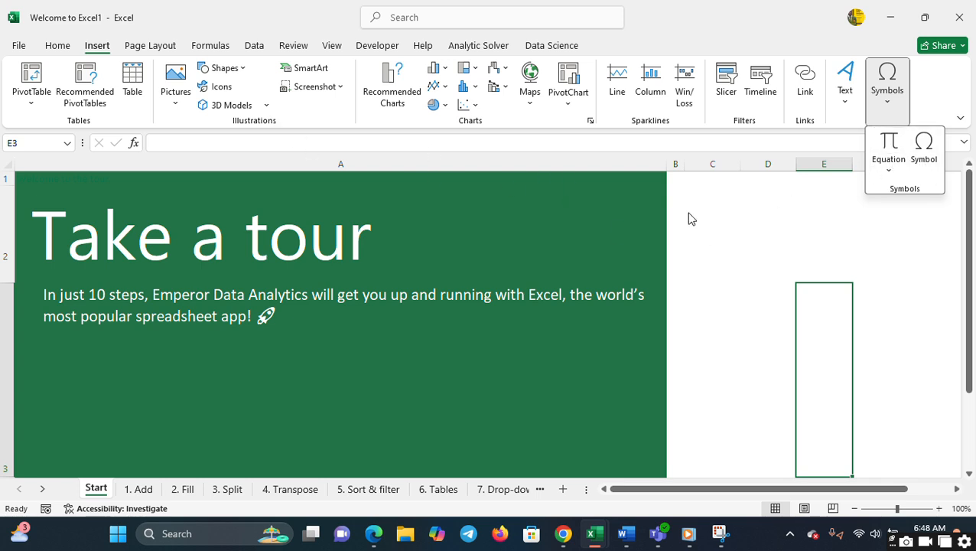
click(141, 47)
click(141, 47)
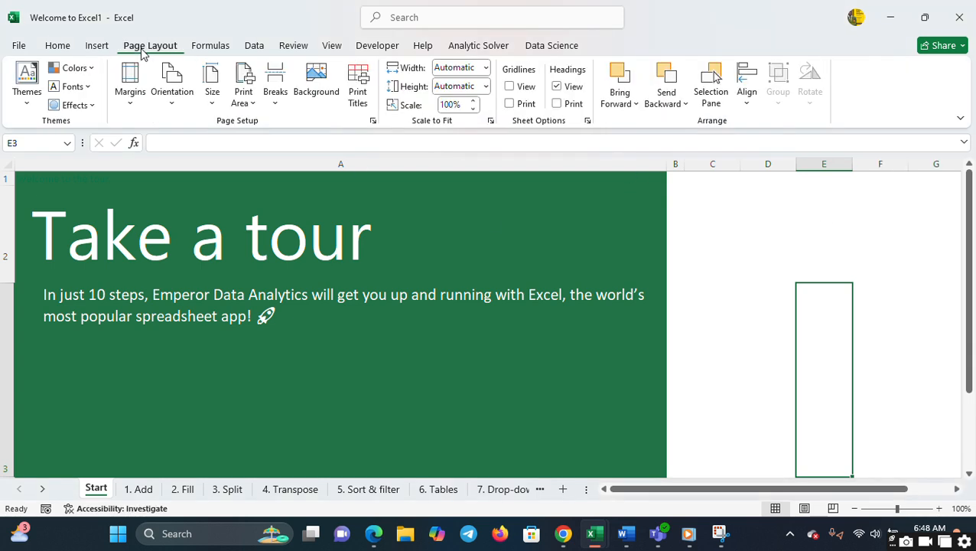
- Browse the gallery of workbook themes without applying one
click(29, 103)
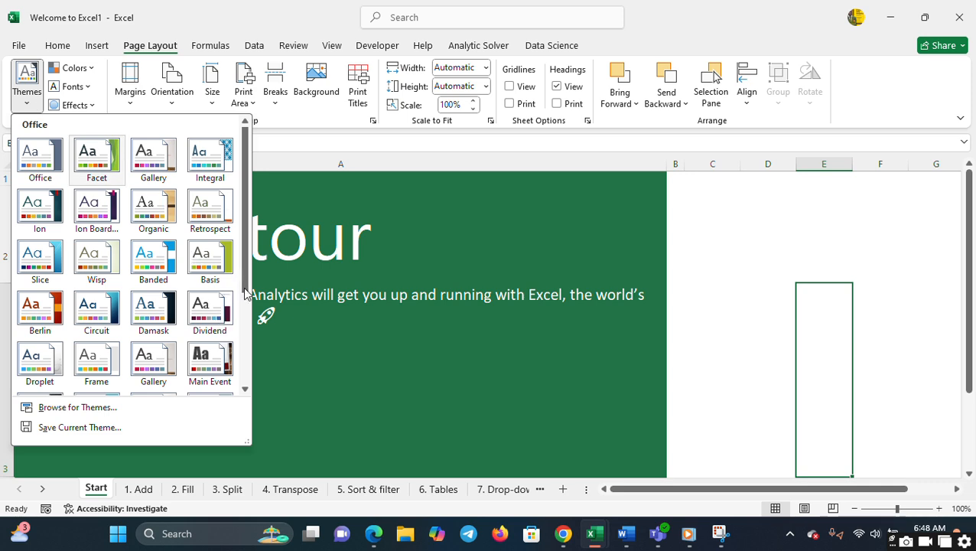
scroll(245, 295, down, 3)
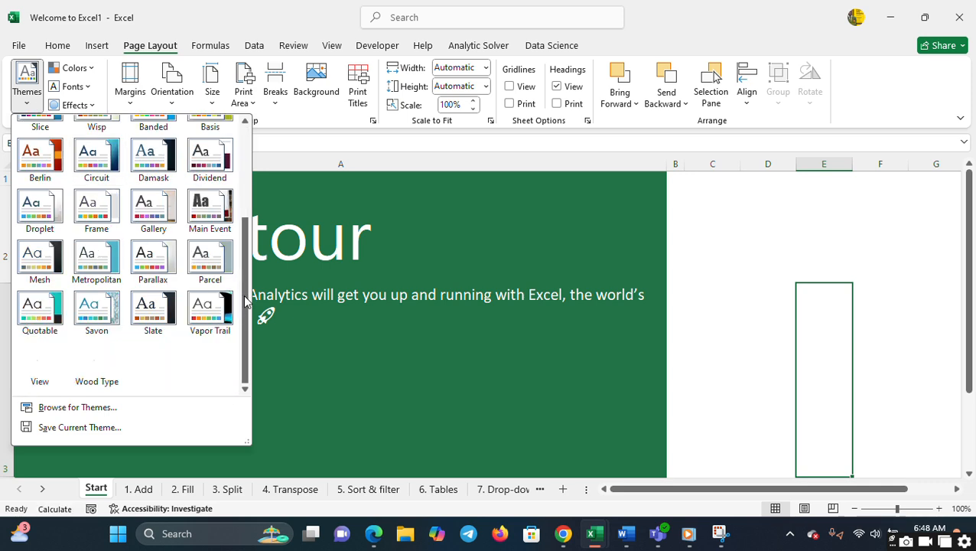
click(277, 155)
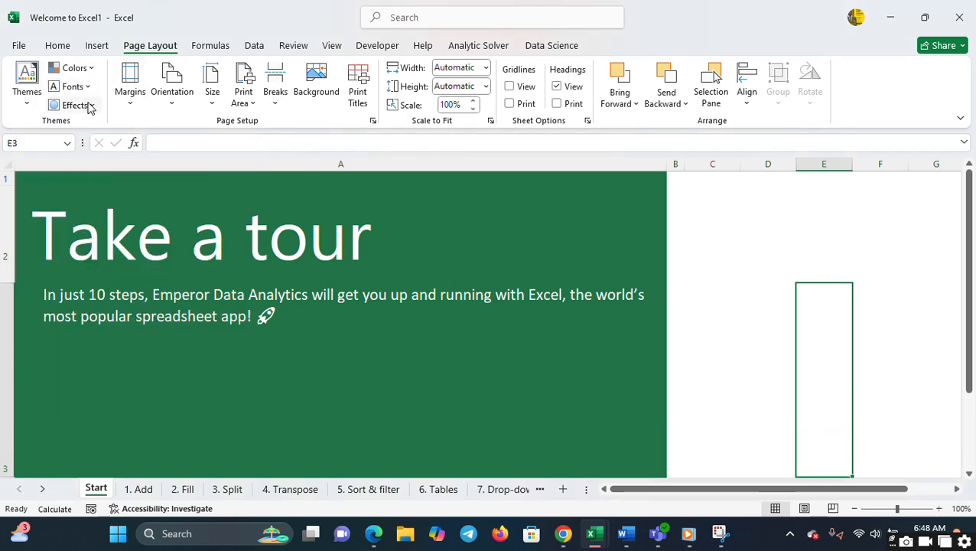
- Review the page setup options for margins, orientation and print titles without changing any of them
click(131, 101)
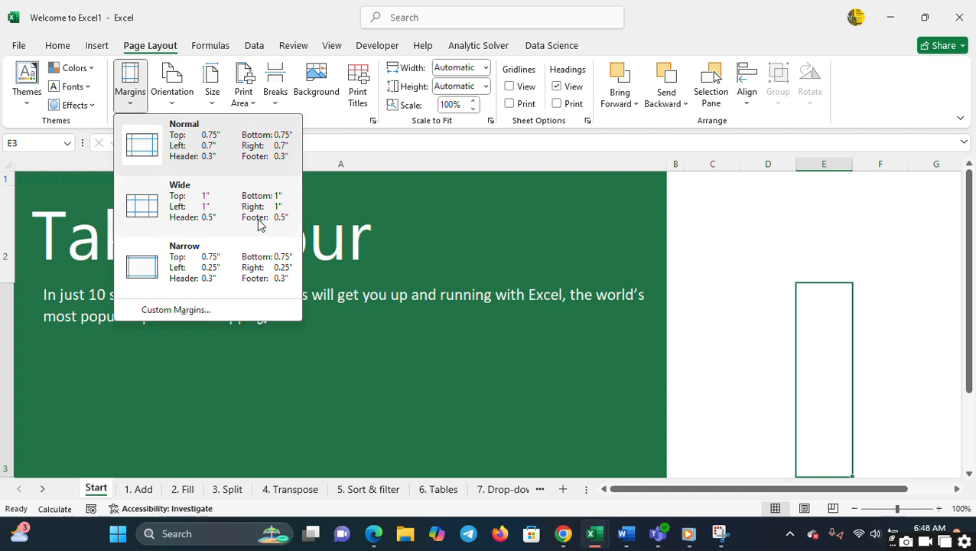
click(364, 135)
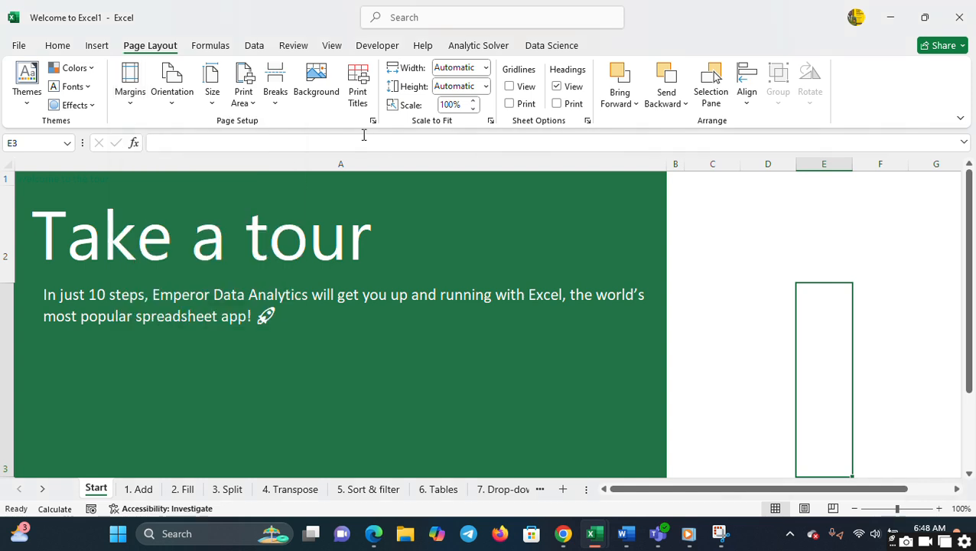
click(180, 105)
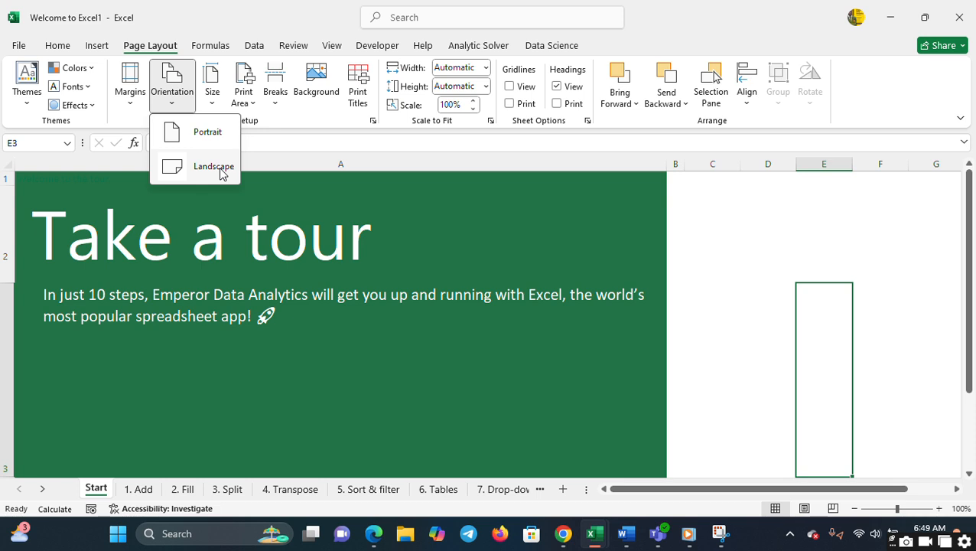
click(298, 109)
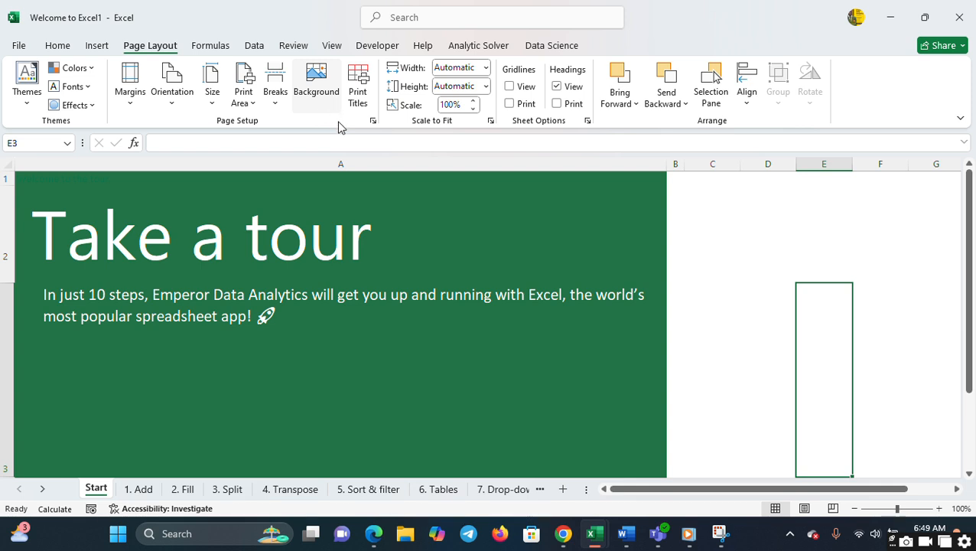
click(359, 98)
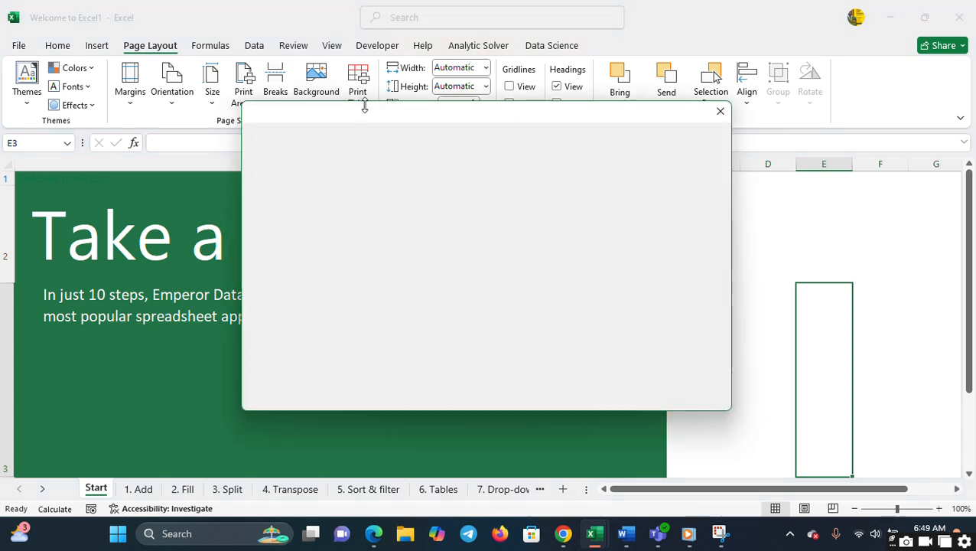
click(722, 112)
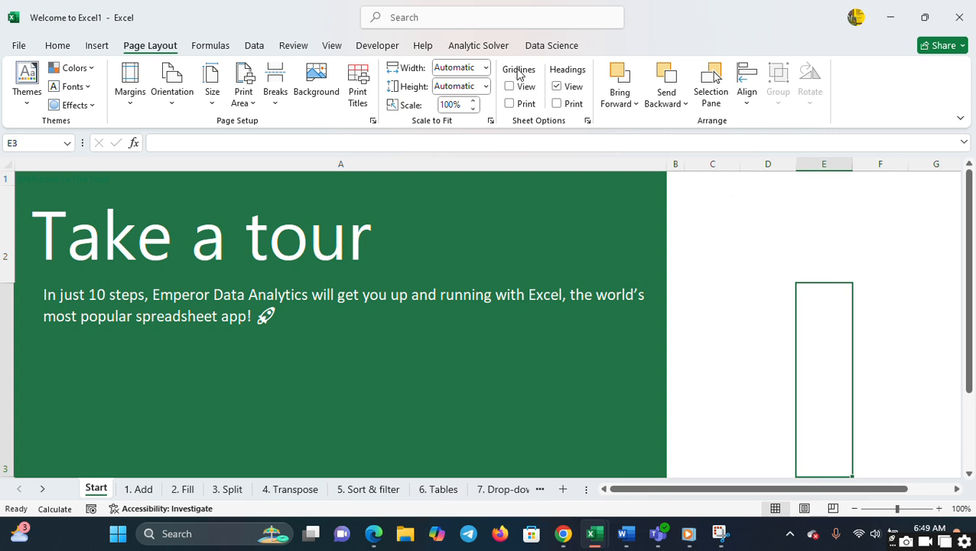
- Select cell D2 and toggle the Start sheet's gridline display on and back off
click(749, 253)
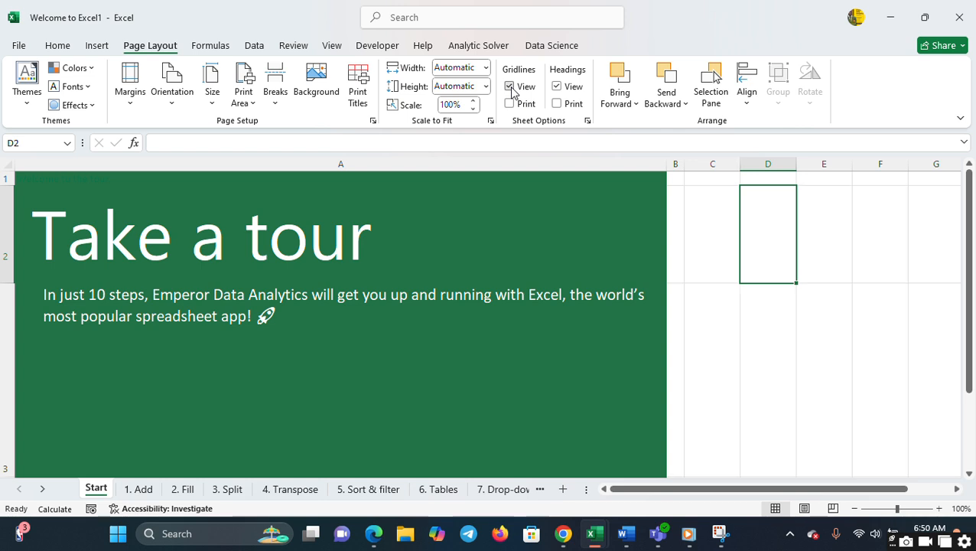
click(511, 88)
click(511, 88)
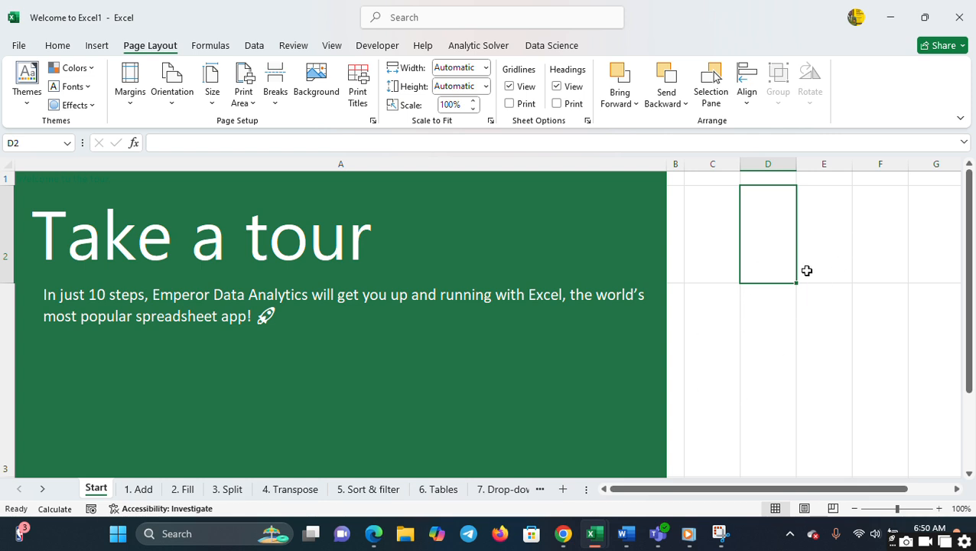
click(509, 87)
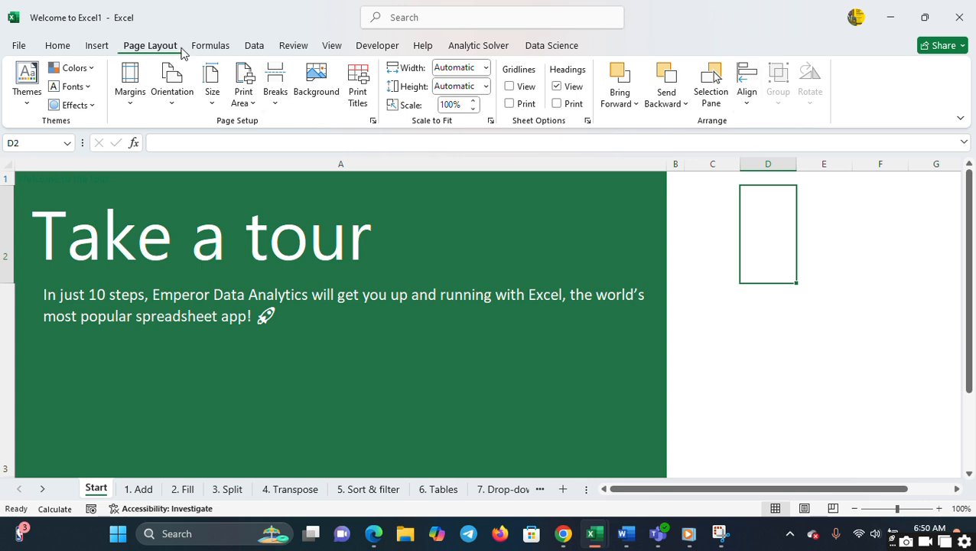
- Bring up the formula commands, make the trial entry d3+d4 in cell D2 and erase it
click(205, 46)
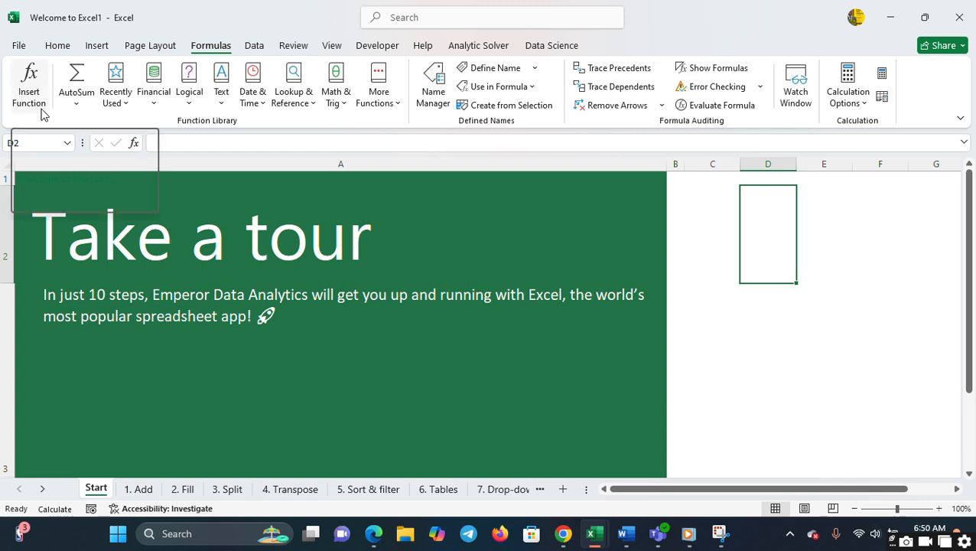
click(166, 145)
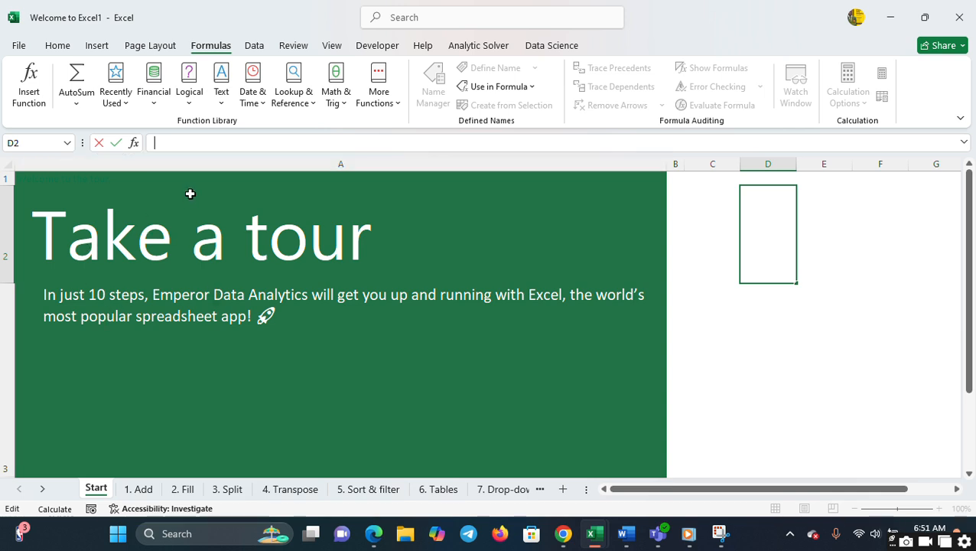
text(d)
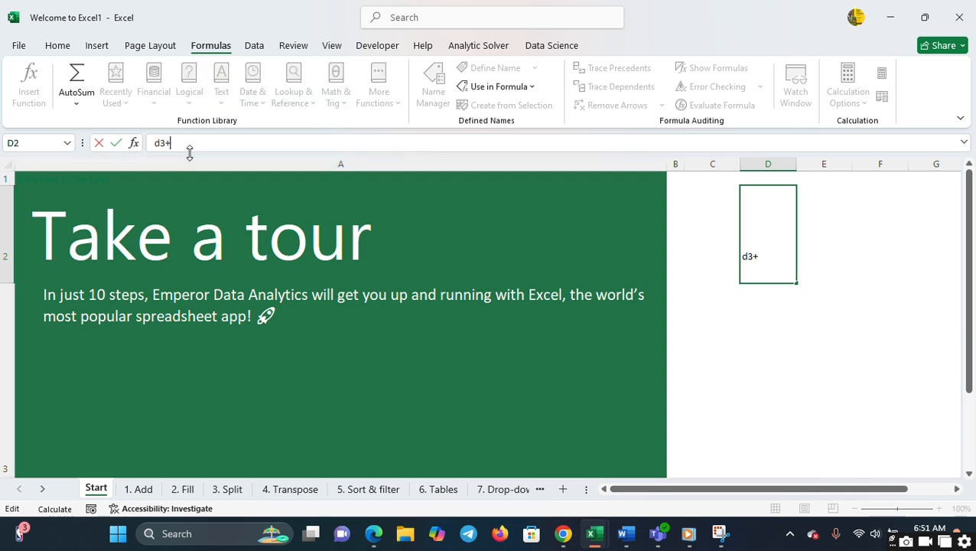
text(3+d4)
key(BackSpace)
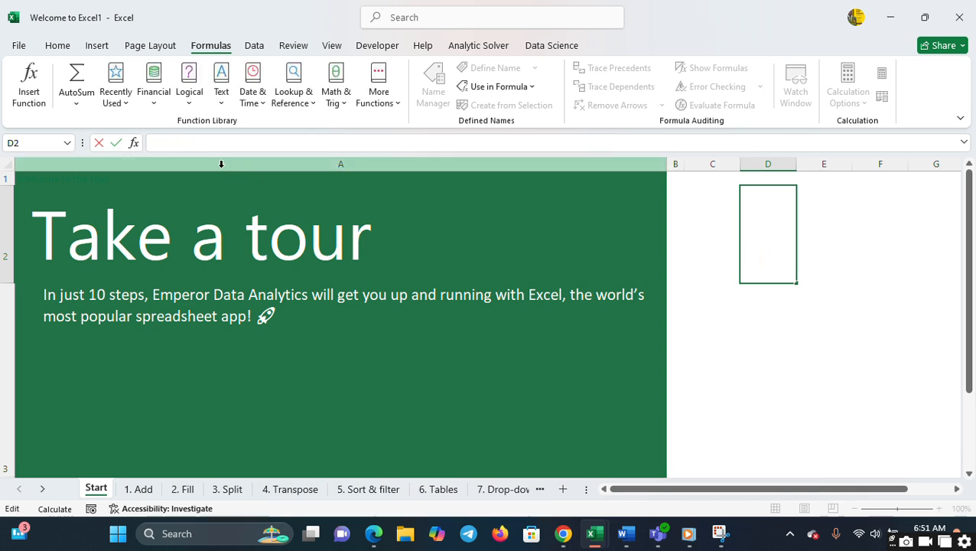
- View the AutoSum calculation options and the list of recently used functions
click(83, 108)
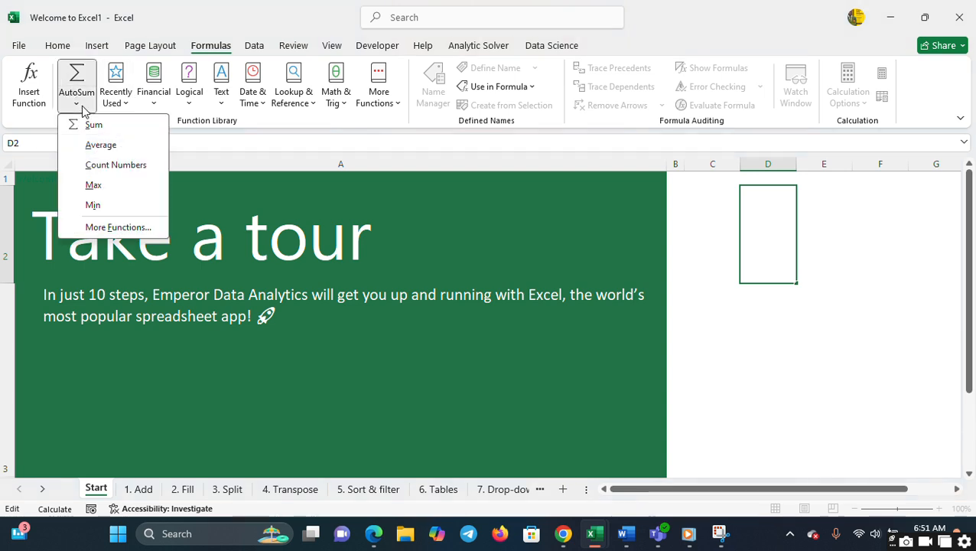
click(102, 143)
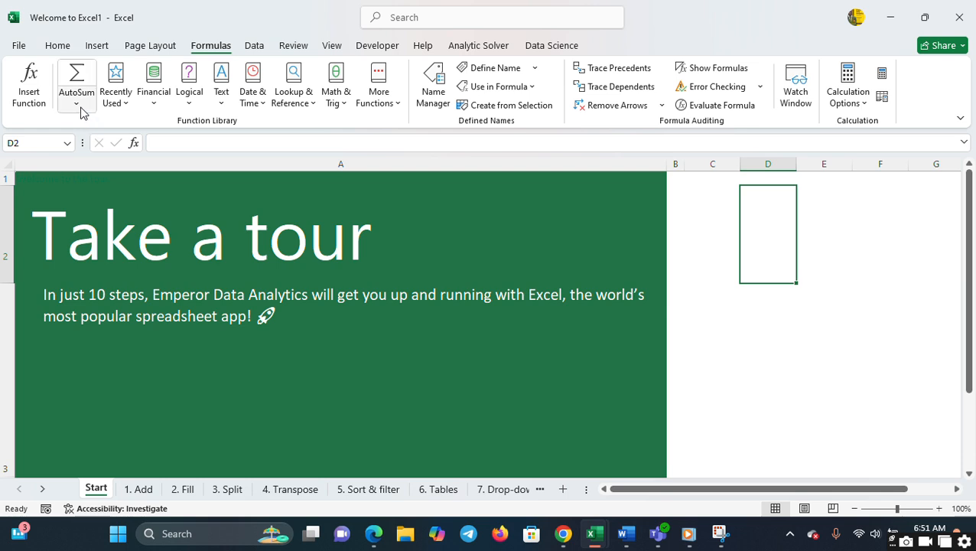
click(82, 113)
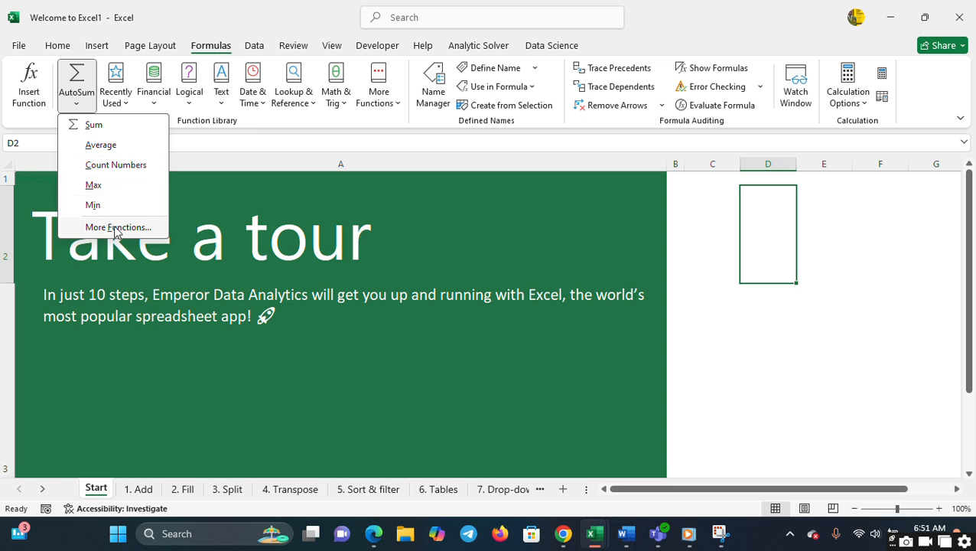
click(174, 113)
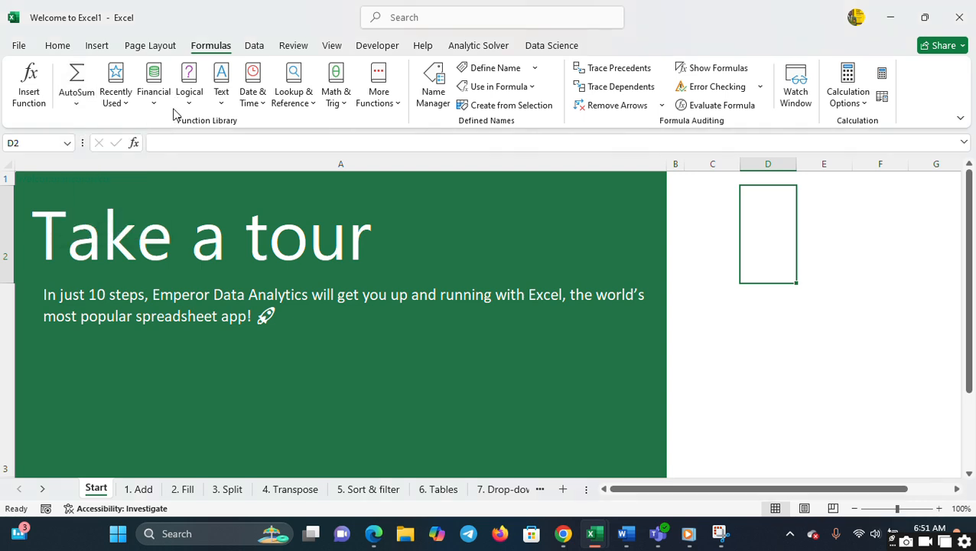
click(130, 106)
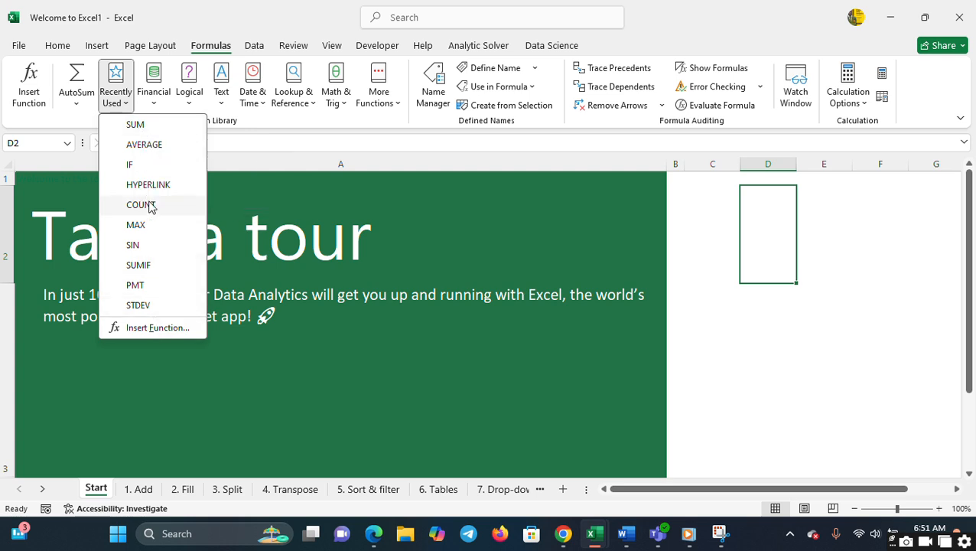
click(265, 138)
- Browse the full list of financial functions and close it without inserting one
click(155, 98)
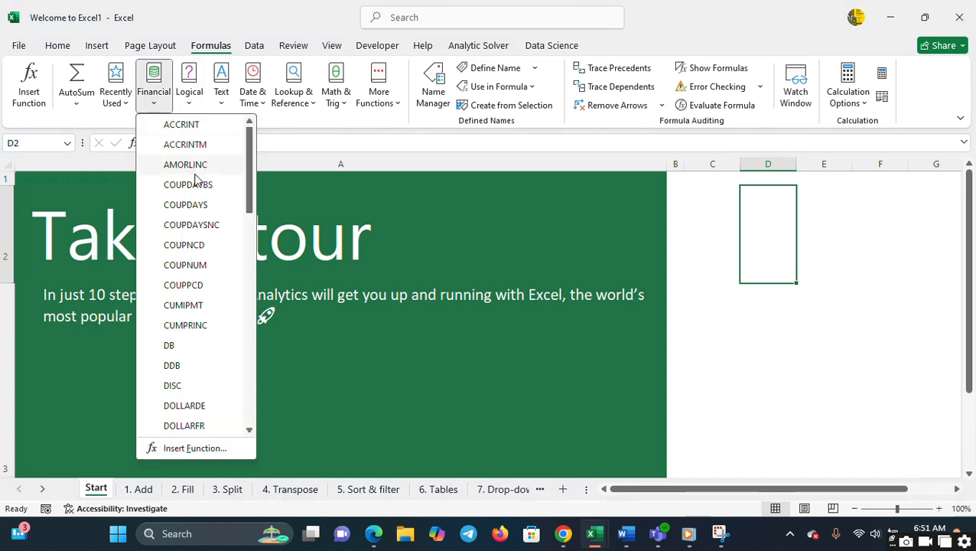
click(249, 280)
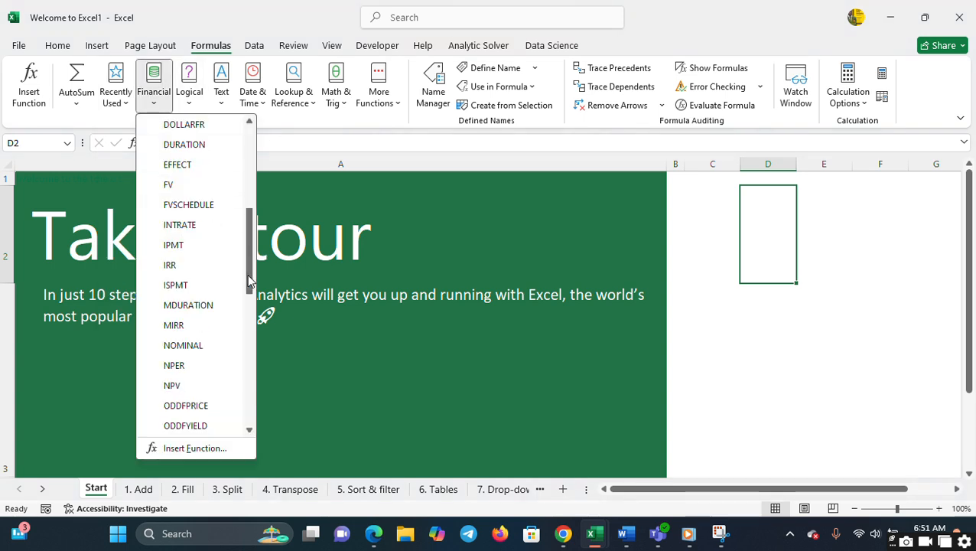
click(253, 330)
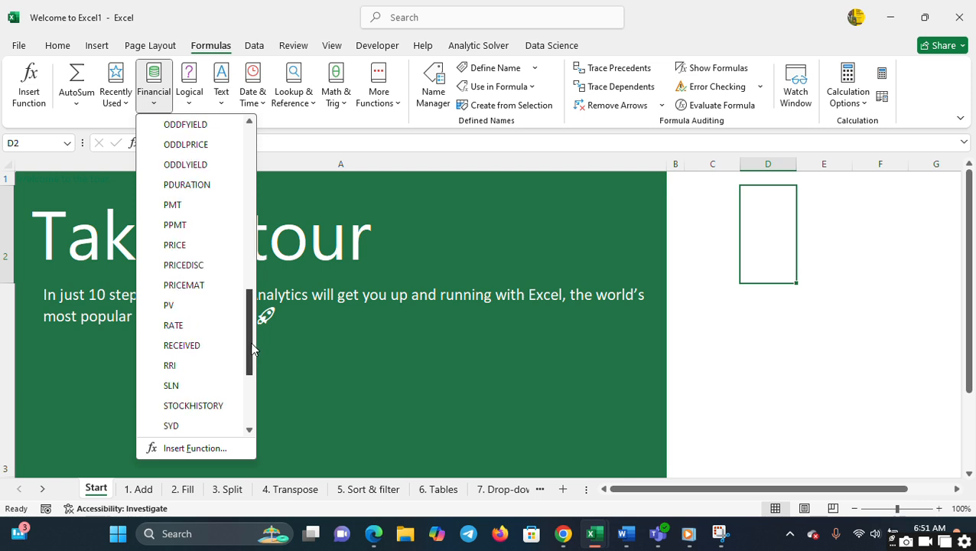
click(253, 390)
scroll(248, 268, up, 3)
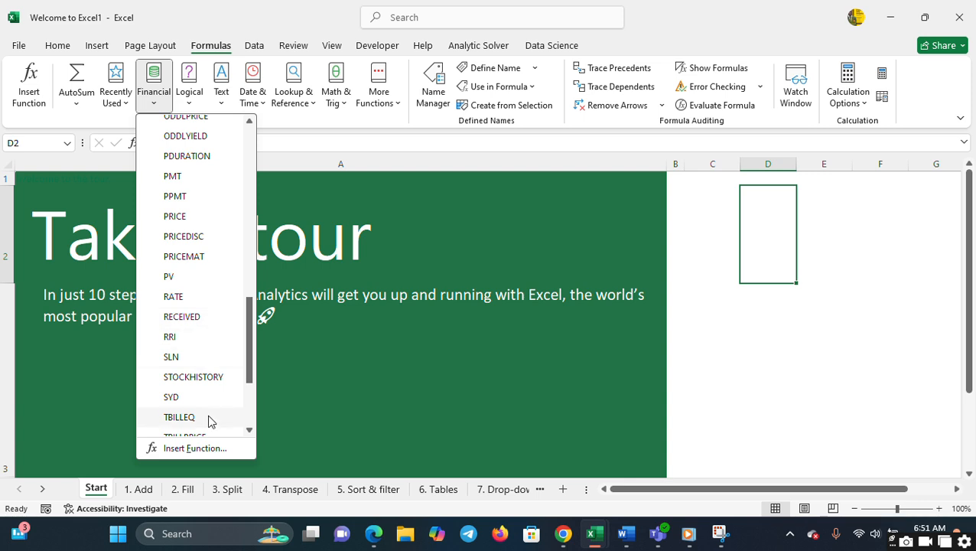
click(251, 197)
click(277, 141)
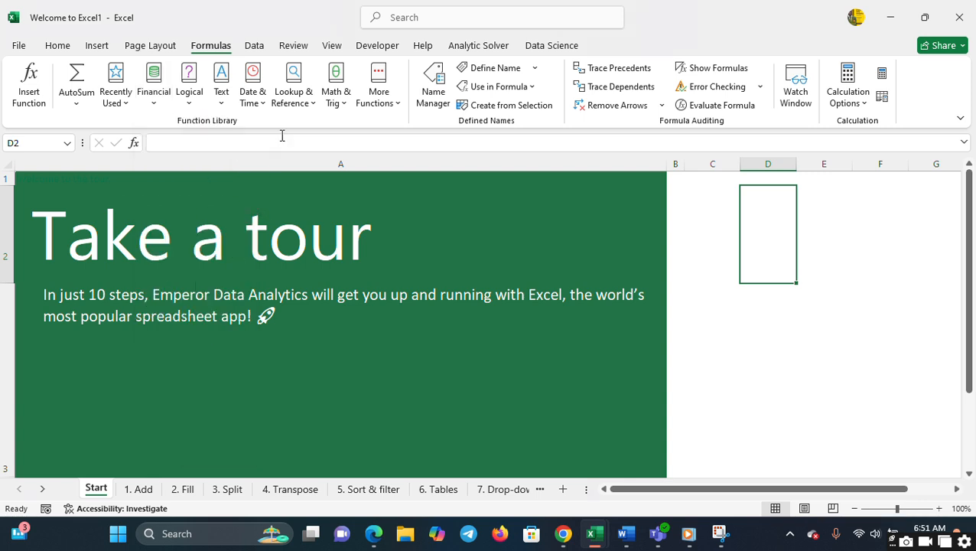
- View the lists of logical and text functions without inserting any
click(197, 106)
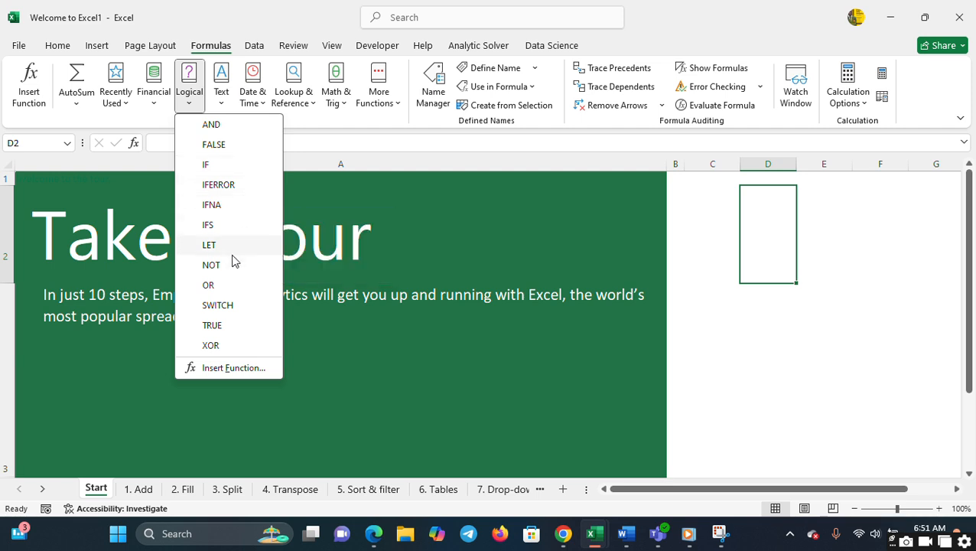
click(301, 155)
click(222, 98)
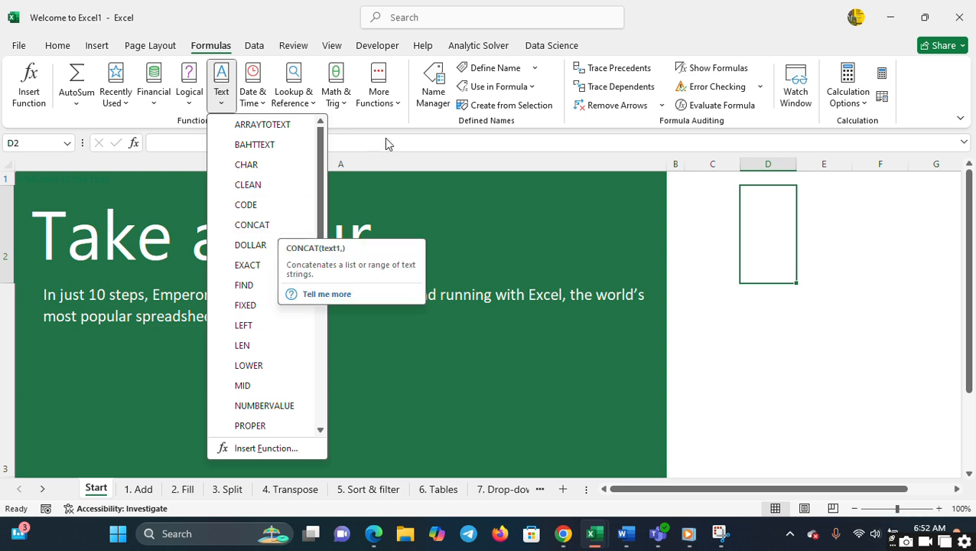
key(Escape)
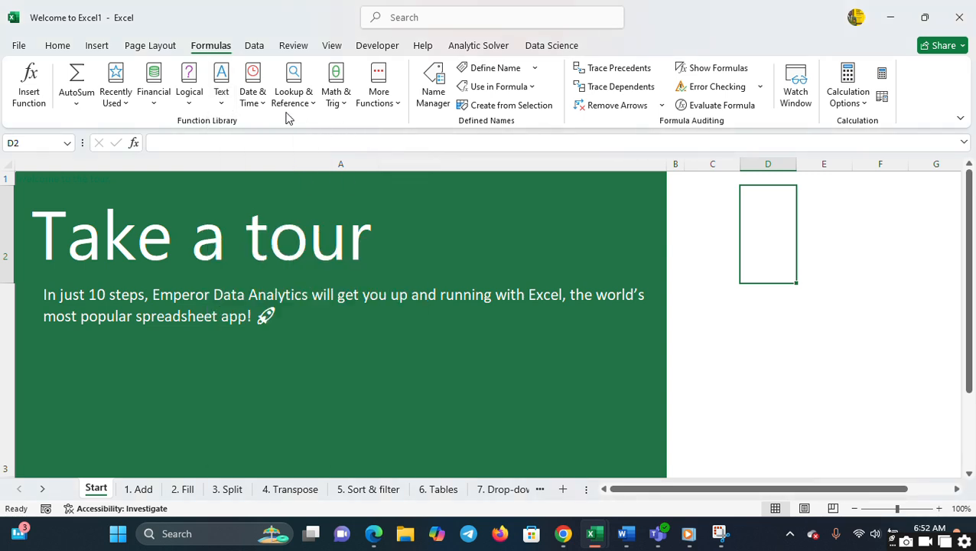
- Browse the date and time functions and close the list without choosing one
click(258, 107)
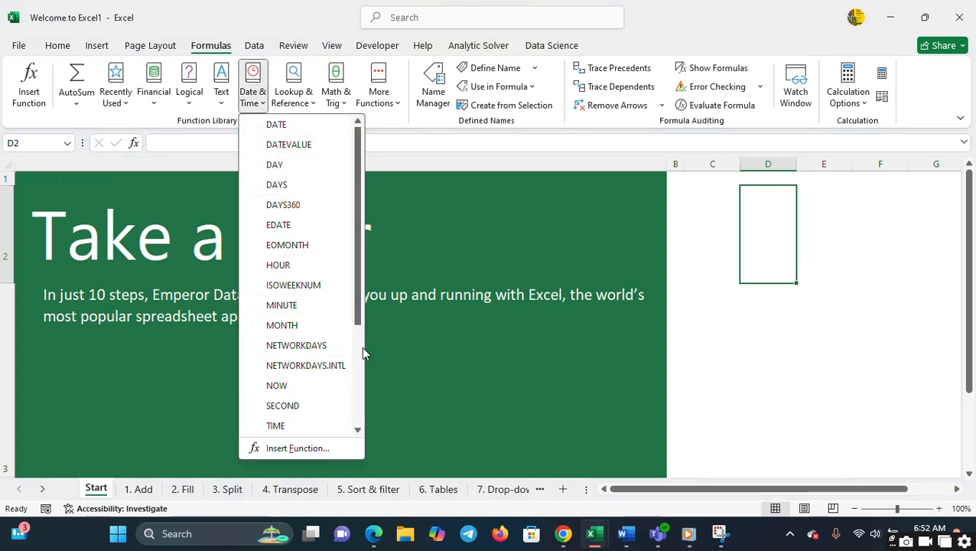
scroll(360, 343, down, 3)
scroll(359, 186, up, 3)
click(391, 139)
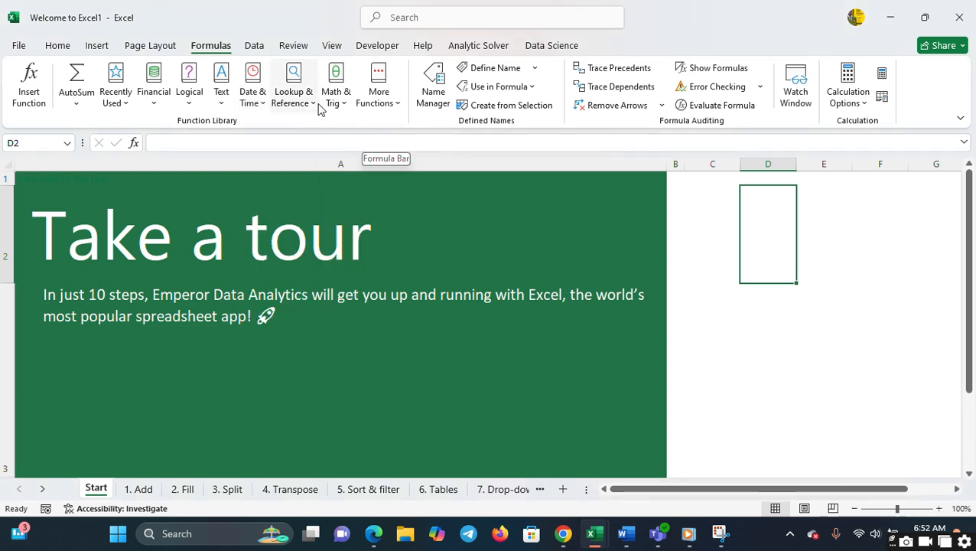
- Browse the lookup and reference functions and close the list without choosing one
click(316, 104)
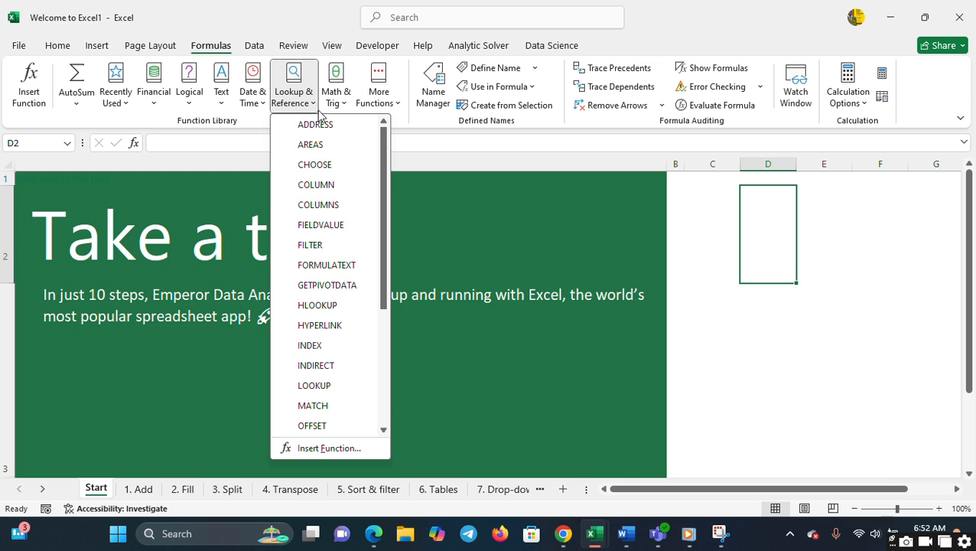
click(382, 328)
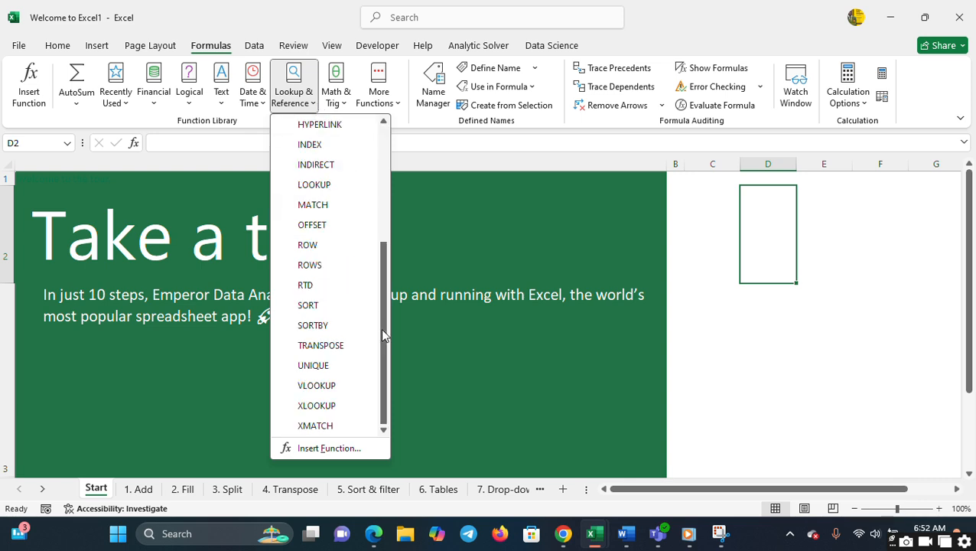
click(385, 220)
click(460, 145)
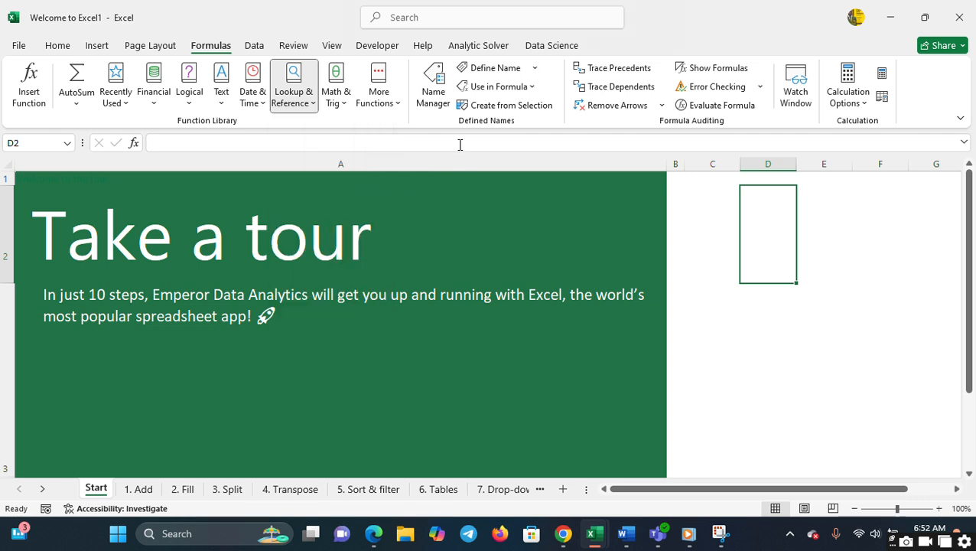
- Browse the math and trigonometry functions and close the list without choosing one
click(346, 106)
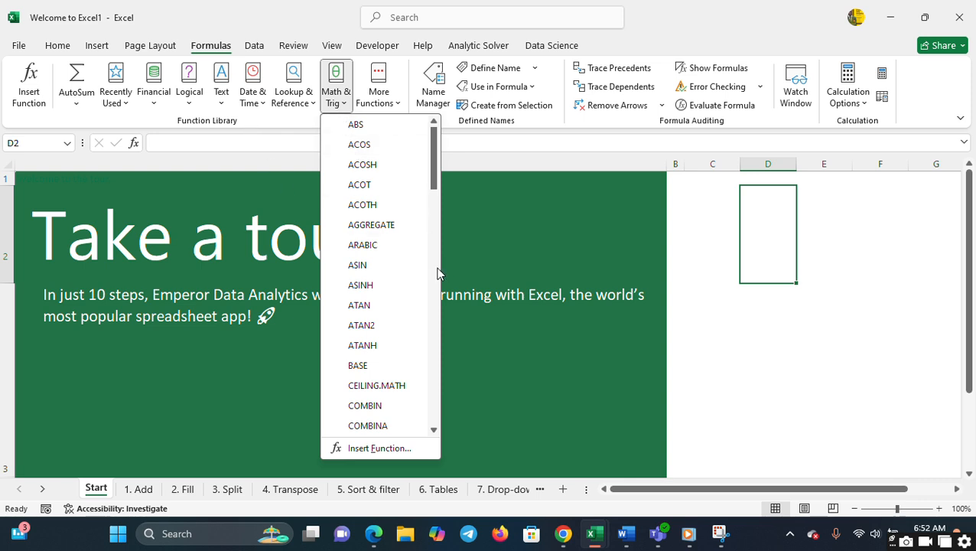
scroll(439, 274, down, 5)
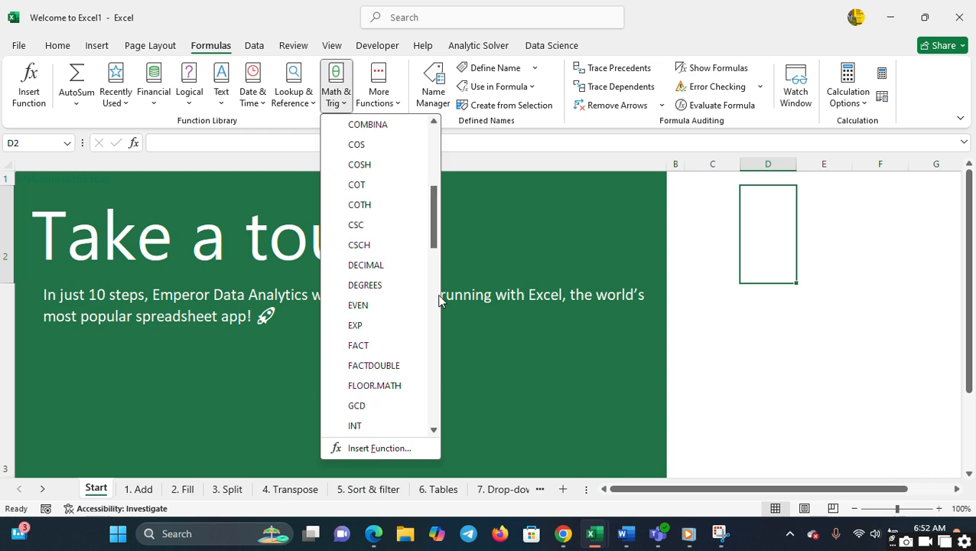
scroll(439, 304, down, 5)
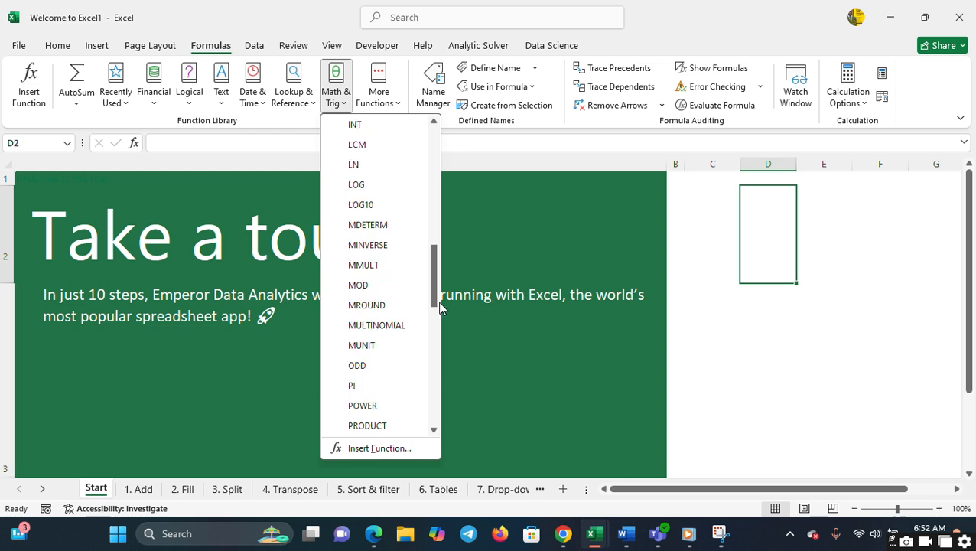
click(438, 220)
click(463, 134)
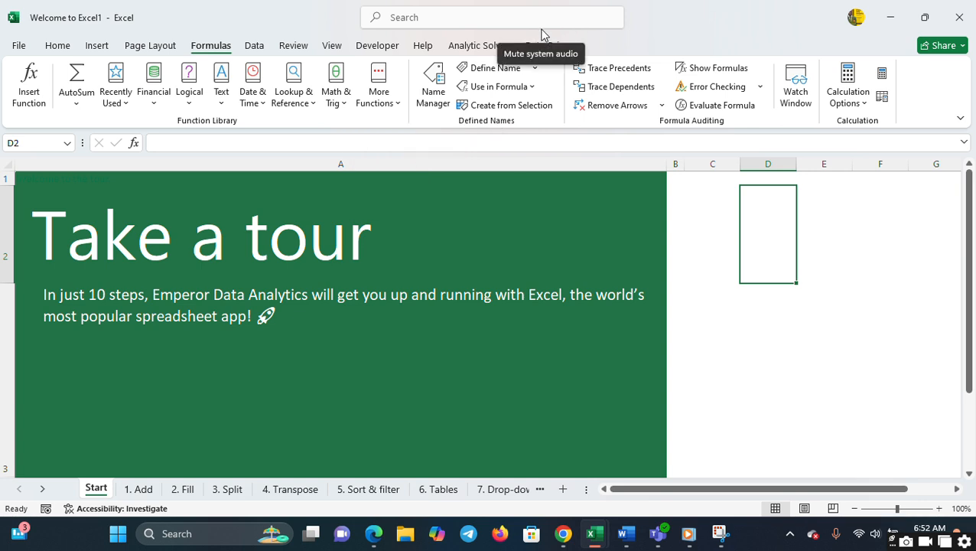
- View the statistical, engineering, cube, information, compatibility and web function lists without inserting a function
click(398, 107)
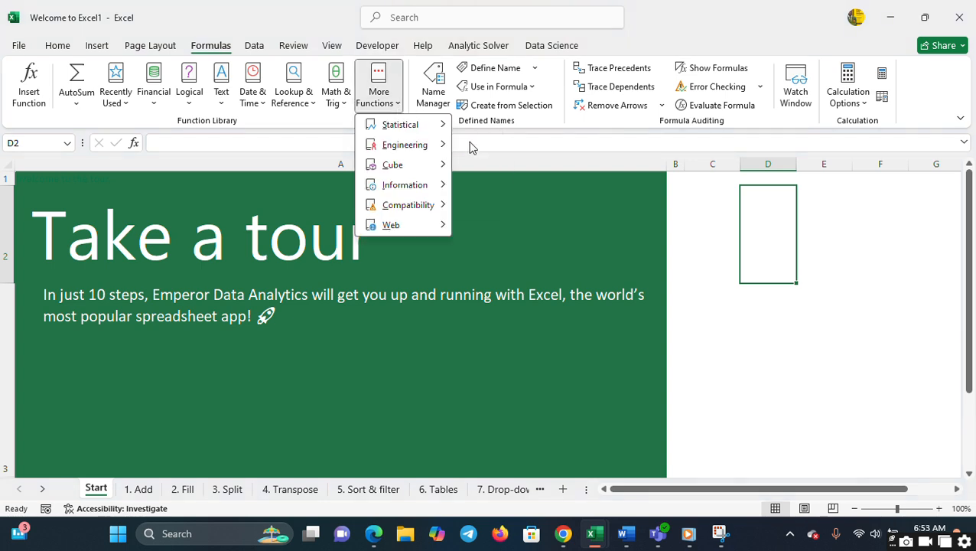
mouse_move(429, 126)
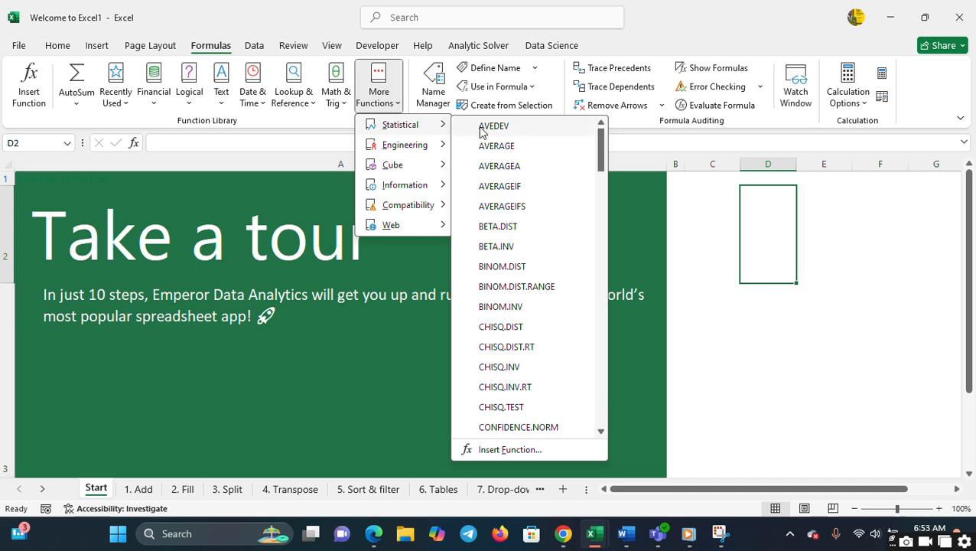
mouse_move(436, 145)
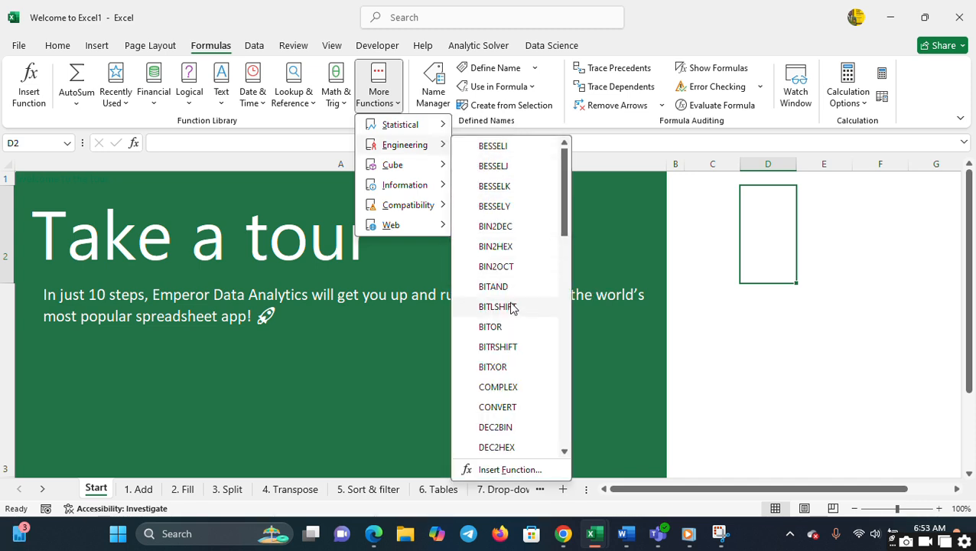
mouse_move(443, 169)
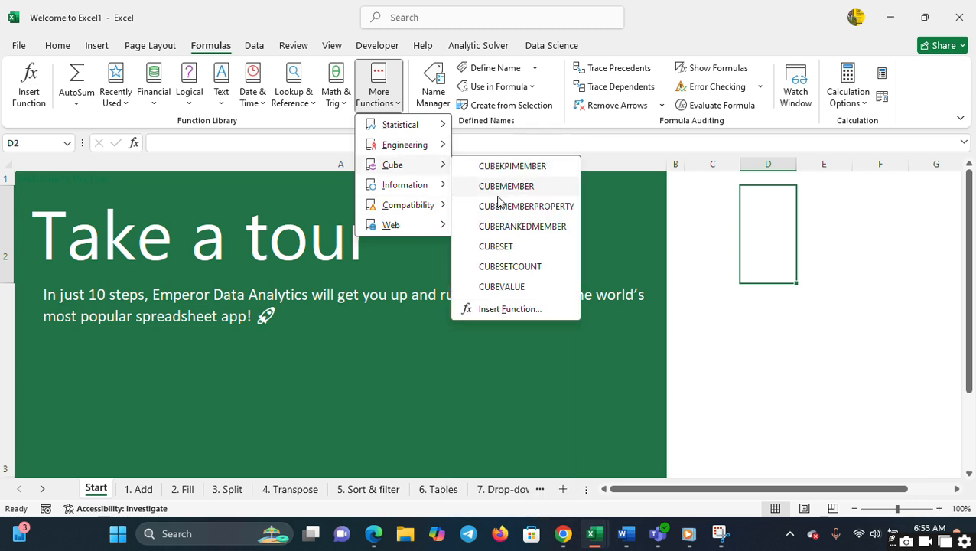
mouse_move(442, 186)
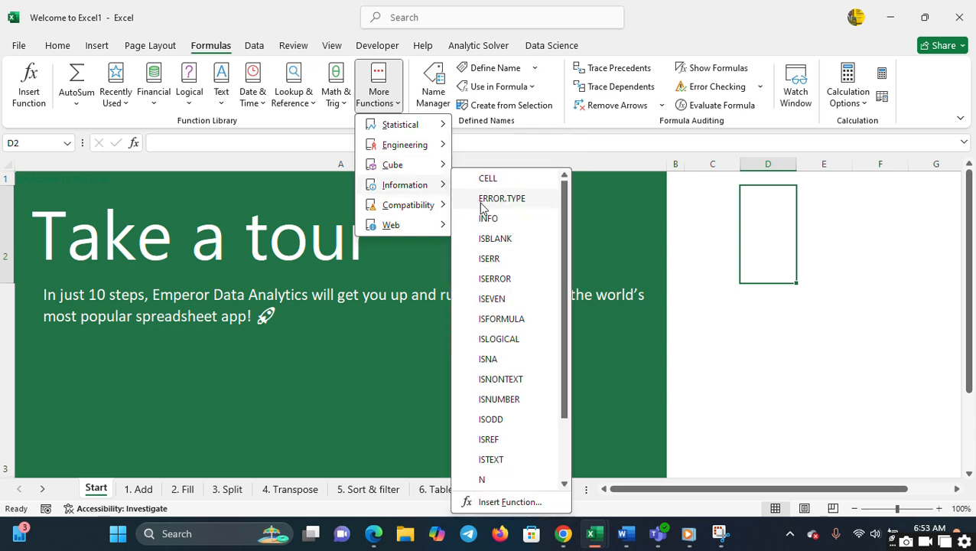
mouse_move(442, 205)
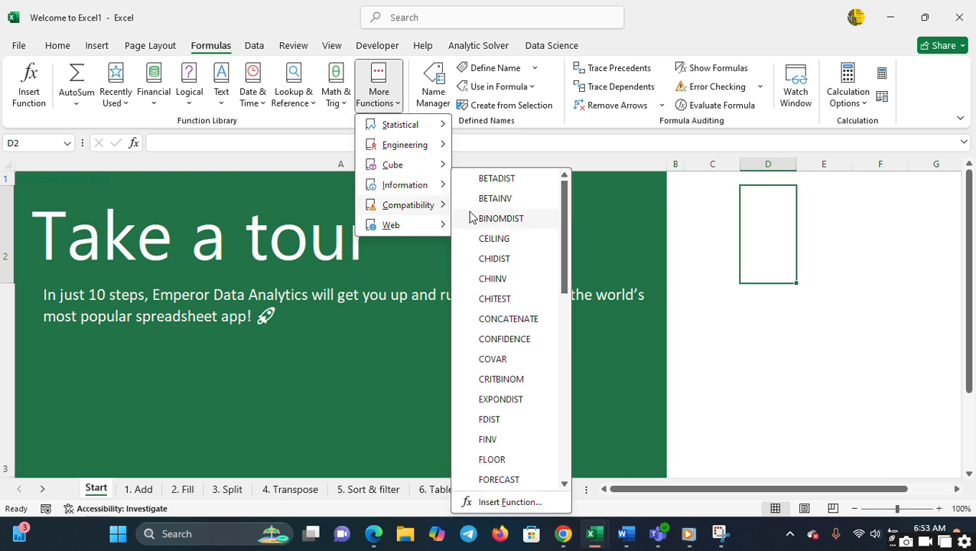
mouse_move(396, 227)
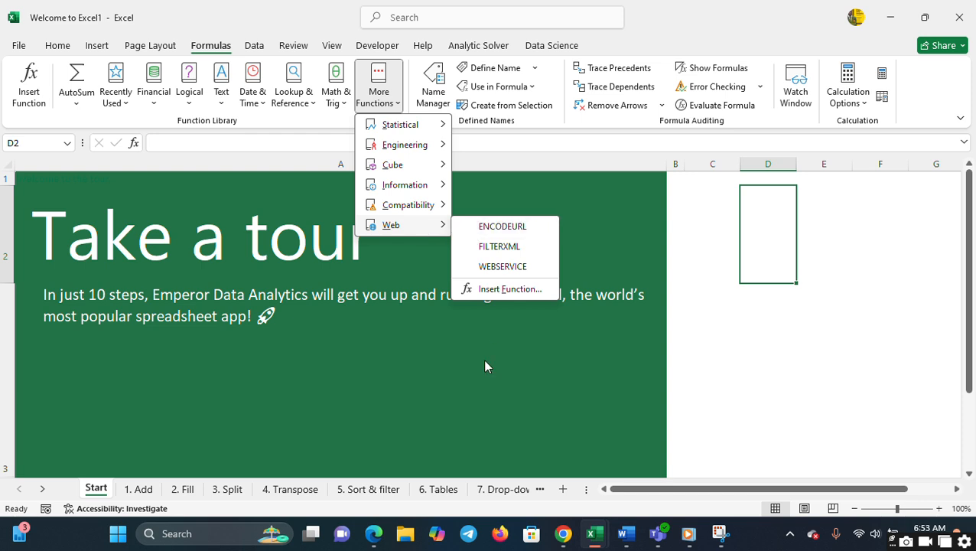
click(542, 137)
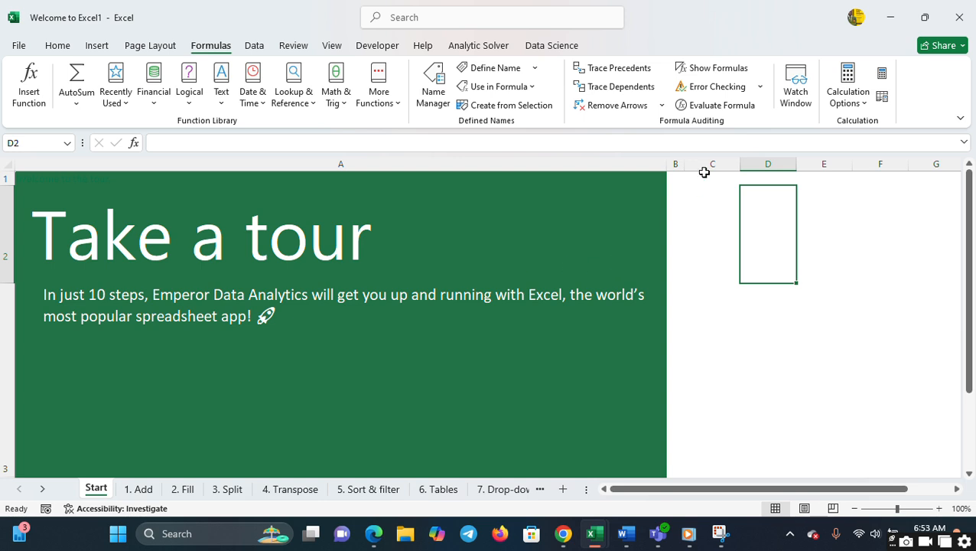
- View the Get Data sources and query-combining options without importing anything, and show the review commands
click(256, 45)
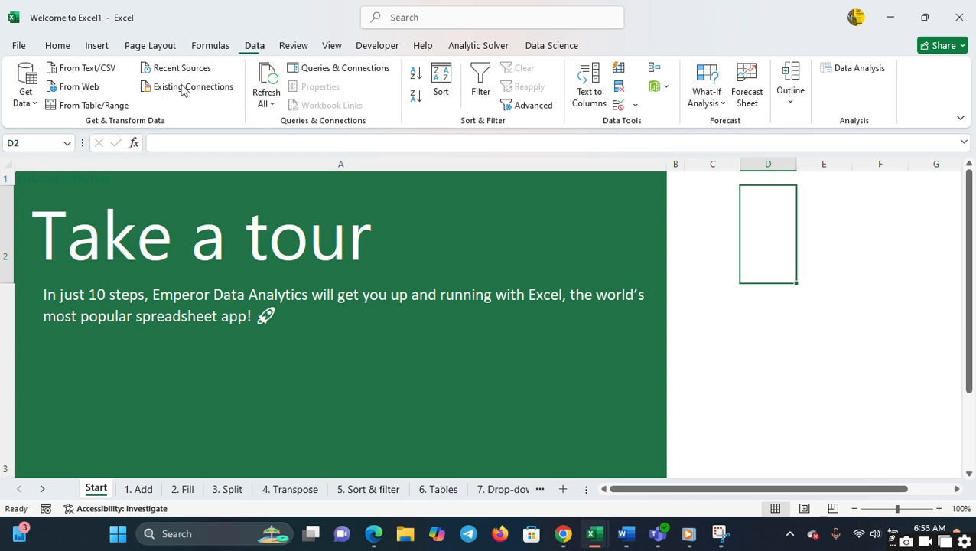
click(26, 88)
mouse_move(71, 138)
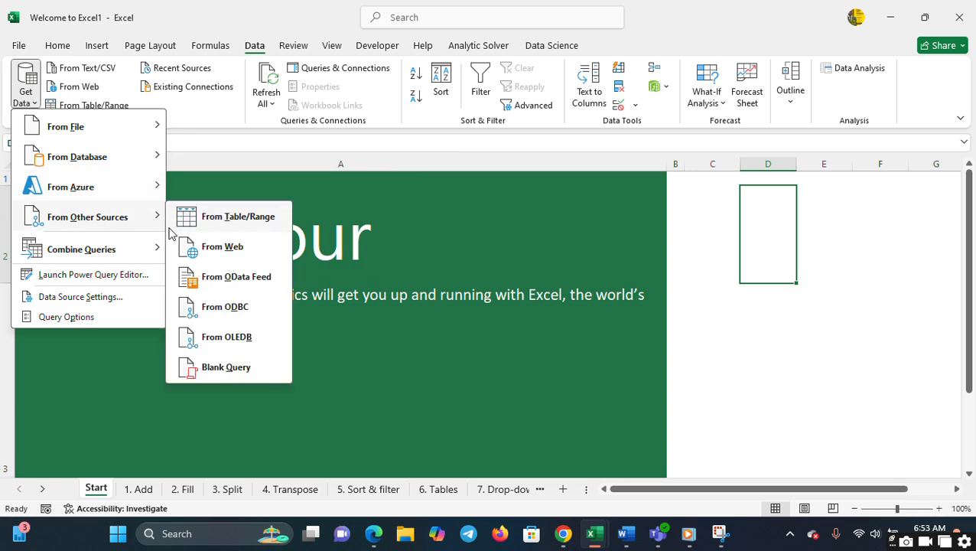
mouse_move(144, 253)
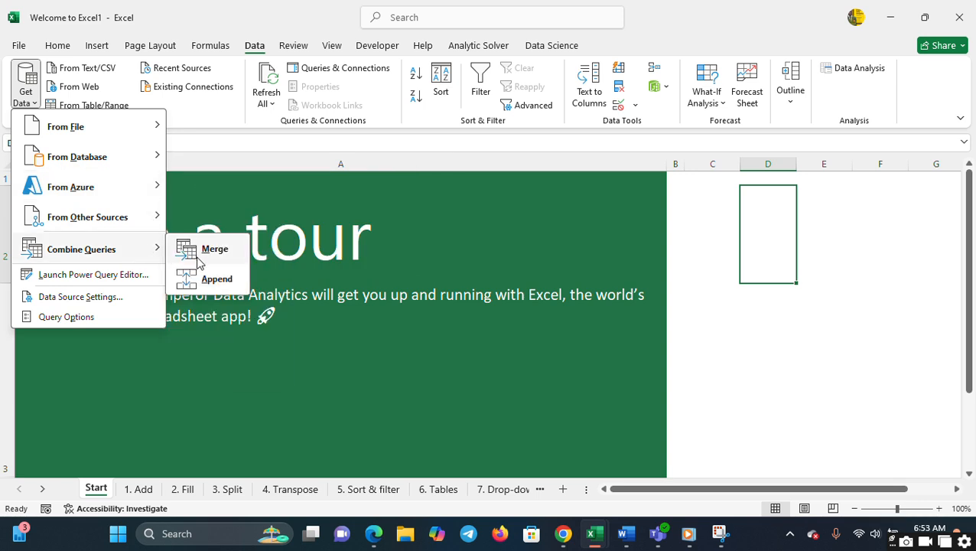
click(322, 119)
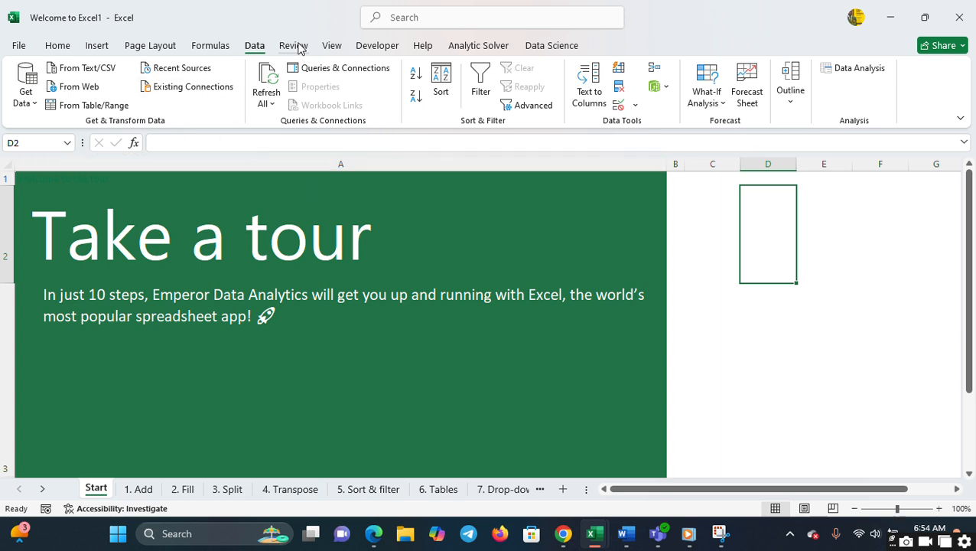
click(298, 45)
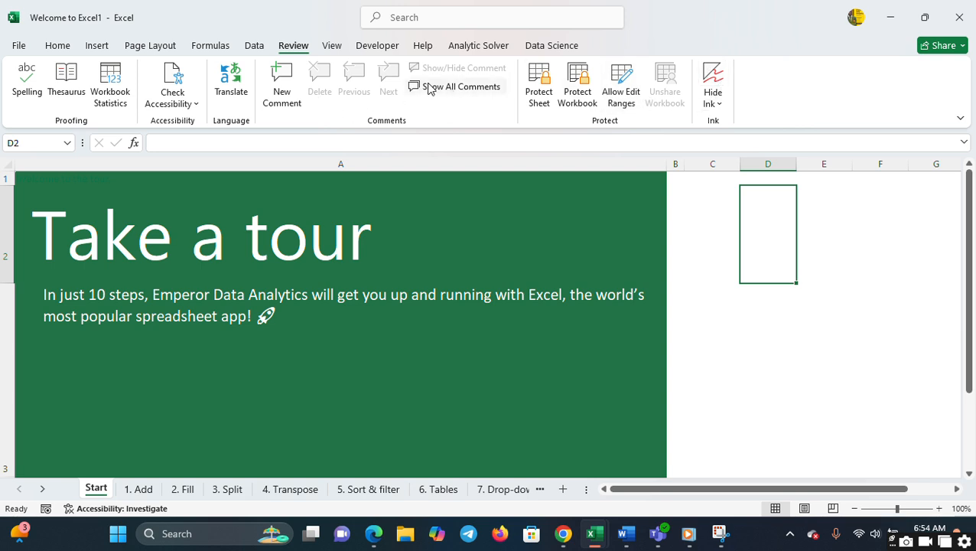
- Toggle the Start sheet's gridlines on and off several times, leaving them hidden
click(333, 48)
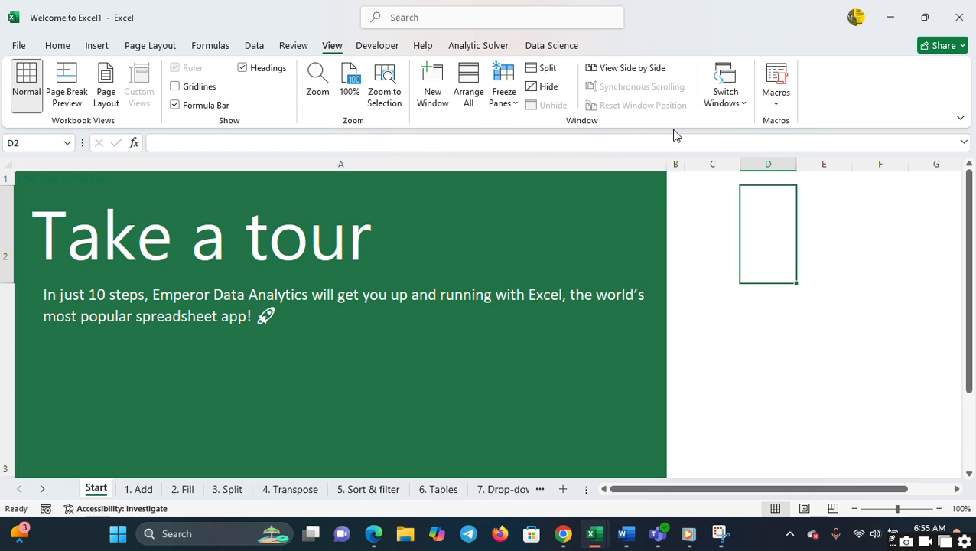
click(175, 86)
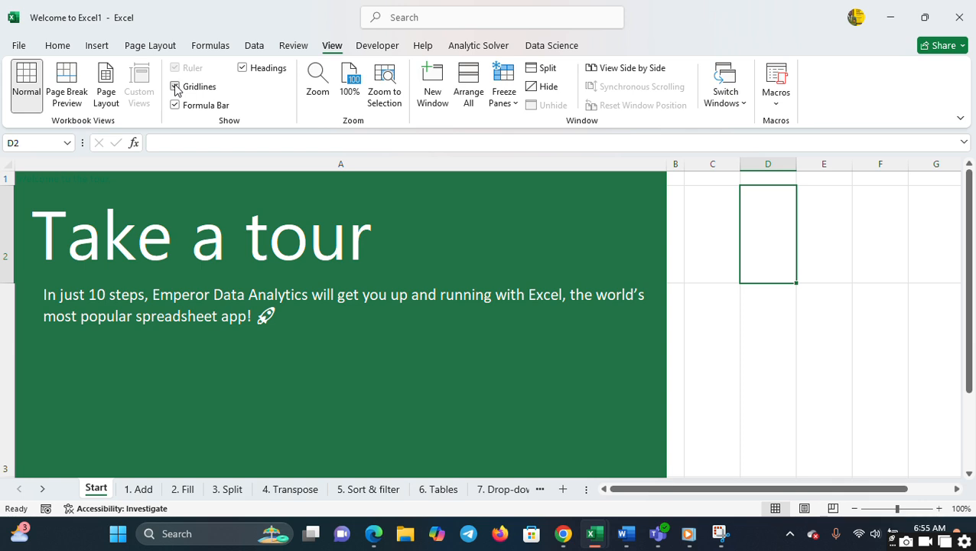
click(176, 87)
click(177, 88)
click(178, 89)
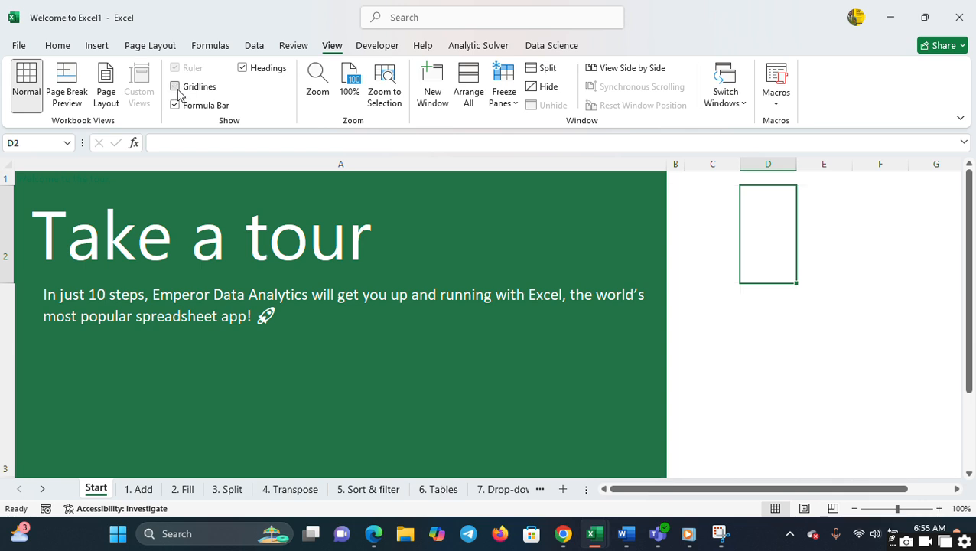
click(177, 91)
double_click(177, 91)
click(177, 91)
click(177, 91)
click(178, 91)
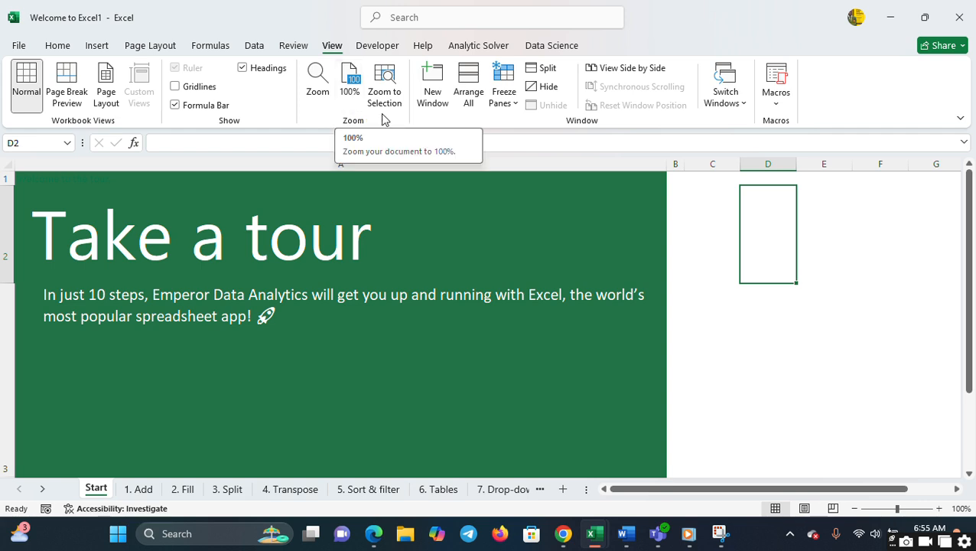
- Examine the Freeze Panes options and scroll through the Start sheet without freezing any rows or columns
click(515, 104)
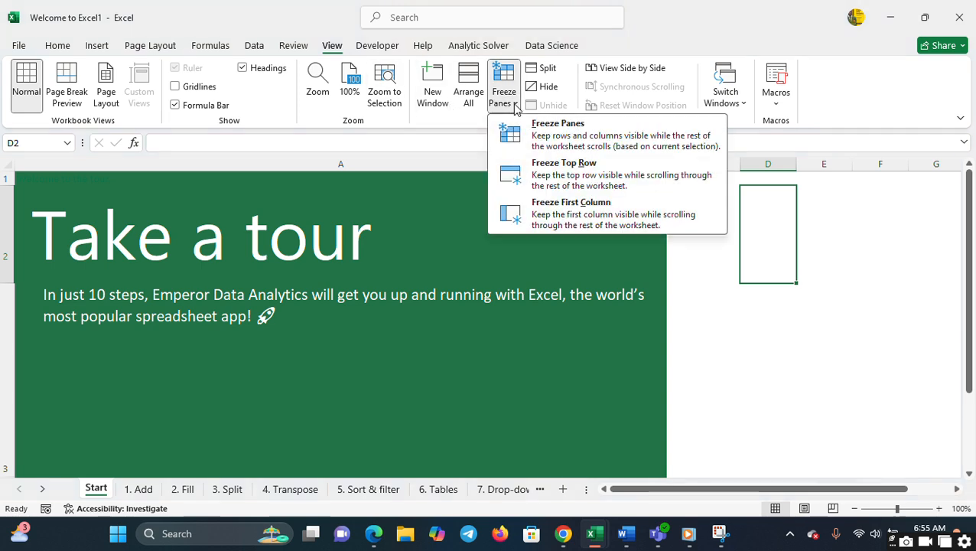
click(362, 240)
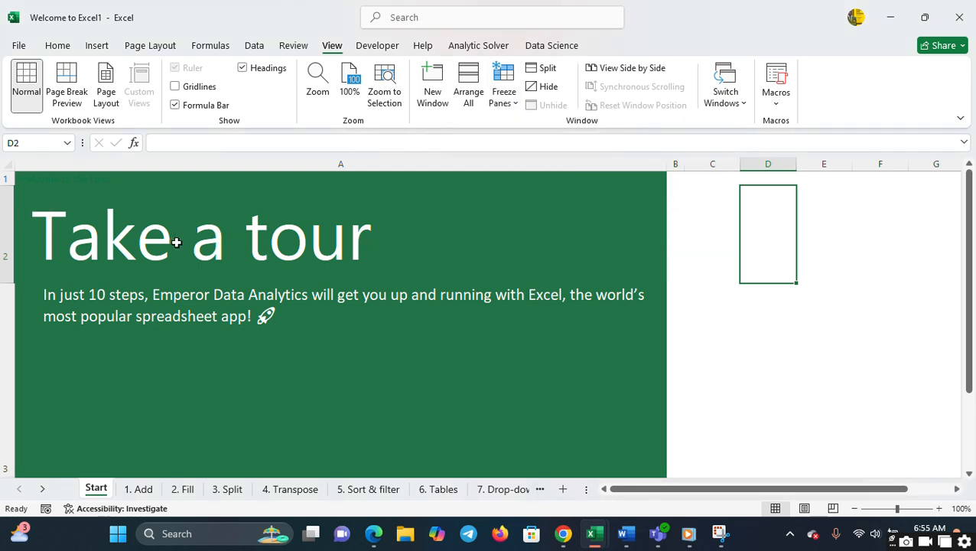
click(968, 442)
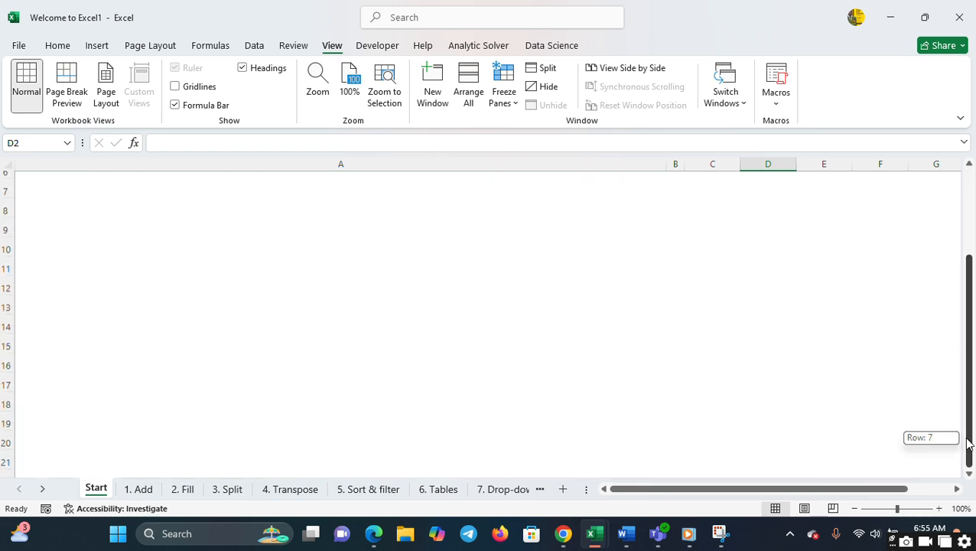
drag(965, 320, 931, 231)
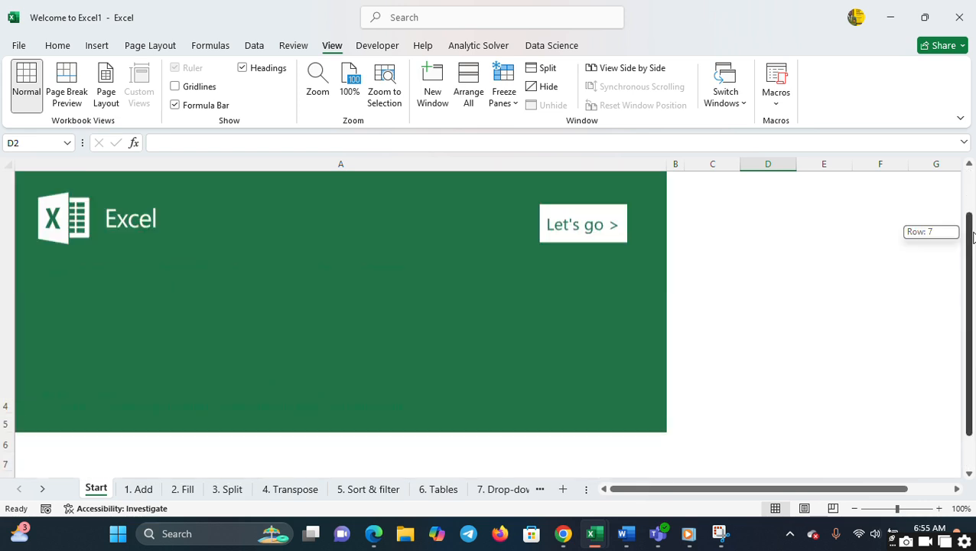
drag(809, 229, 213, 360)
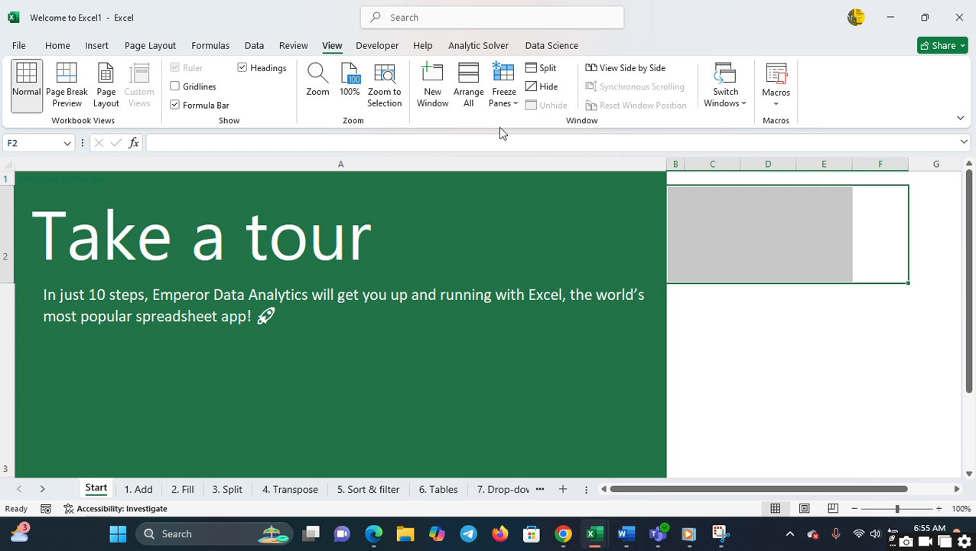
click(507, 98)
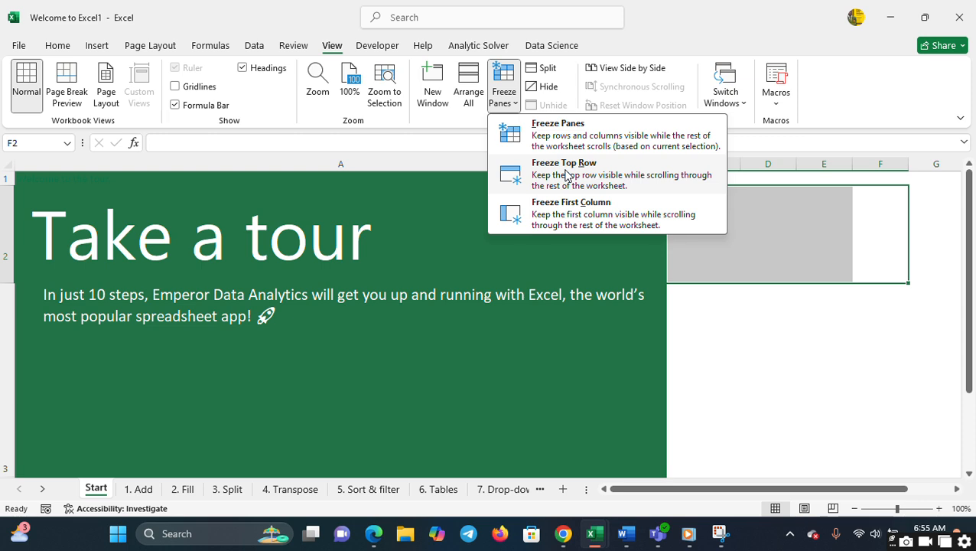
click(855, 263)
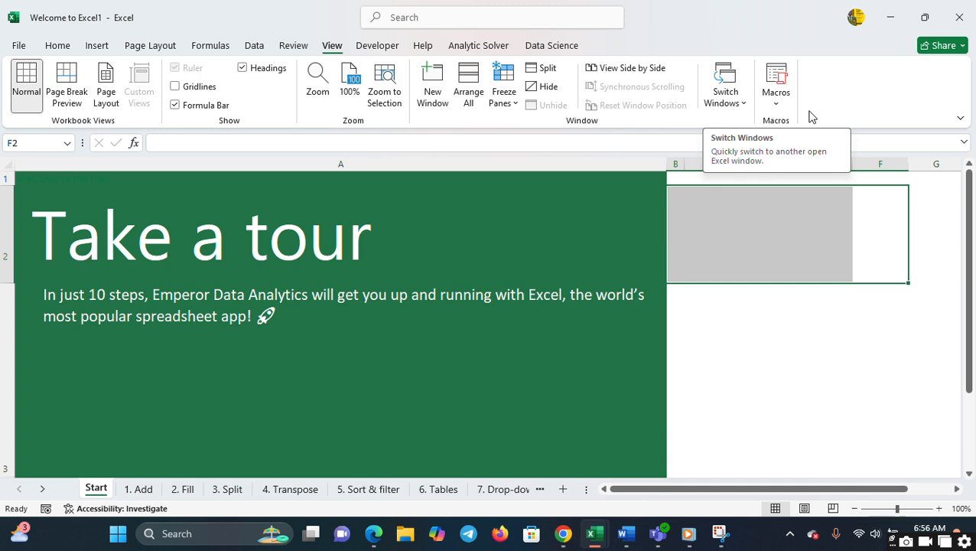
- Show the developer commands and switch between the Start and 1. Add sheets, returning to Start
click(375, 45)
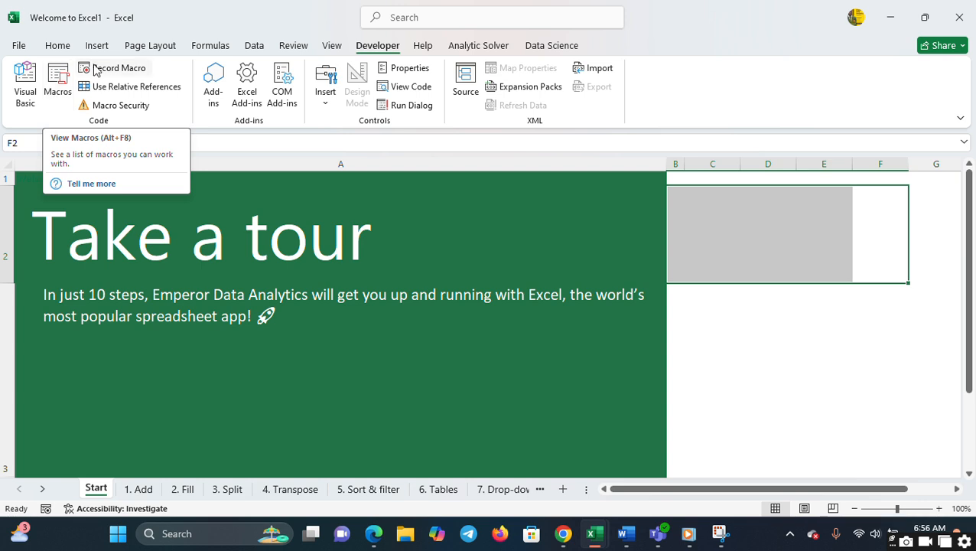
click(142, 494)
click(99, 494)
click(140, 491)
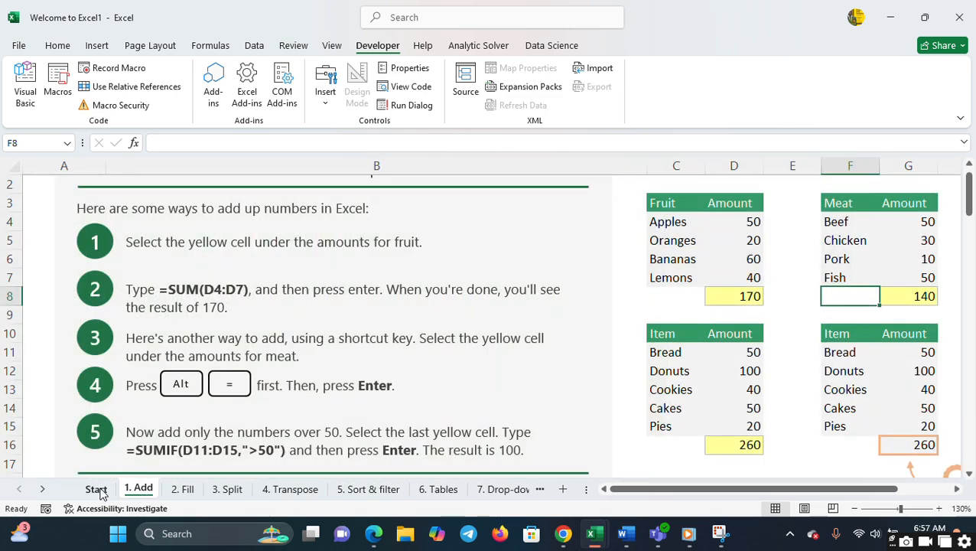
click(99, 491)
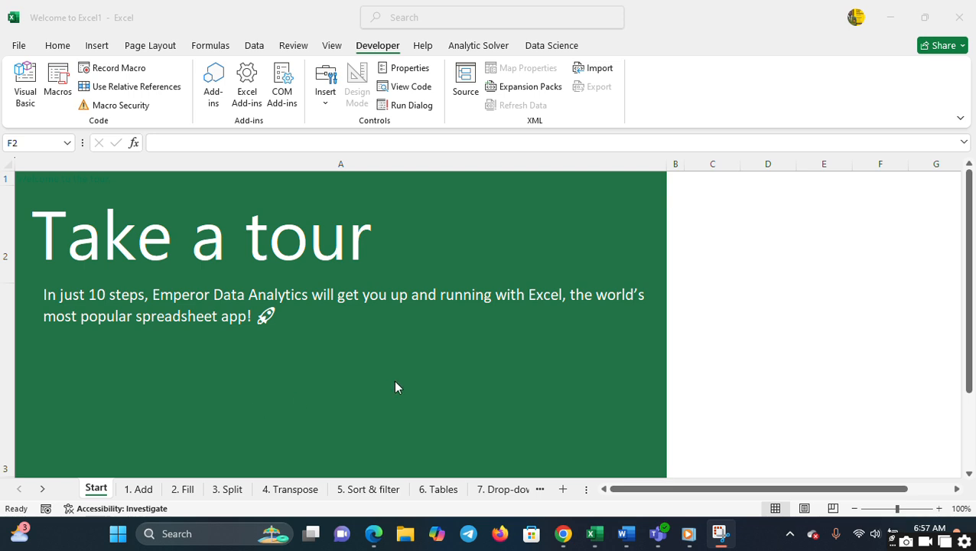
- Clear the existing totals in cells D8, G8, D16 and G16 on the 1. Add sheet
click(146, 495)
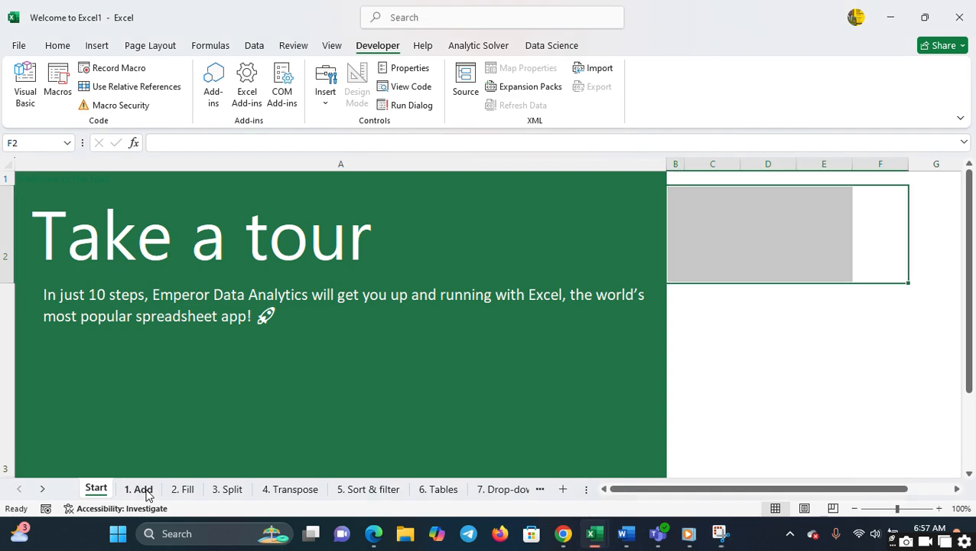
click(146, 494)
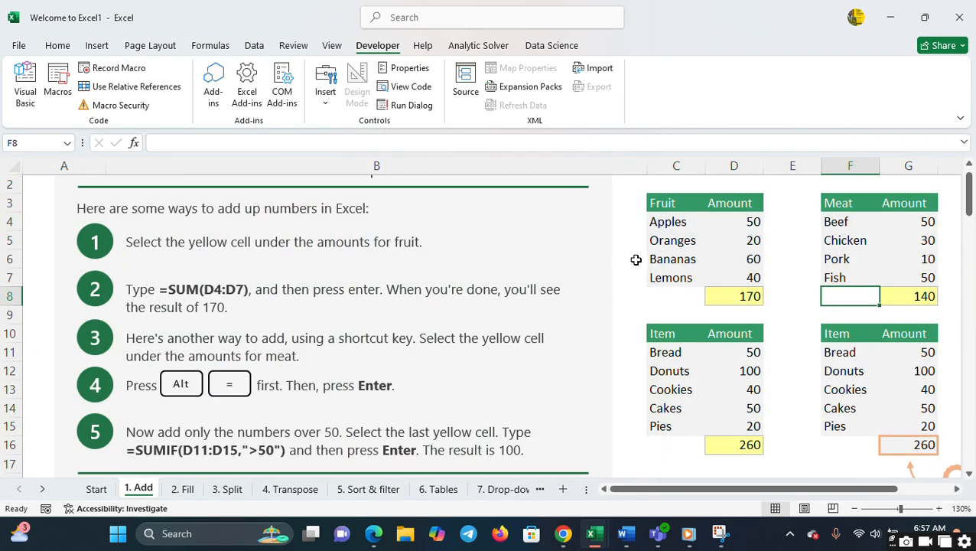
click(743, 297)
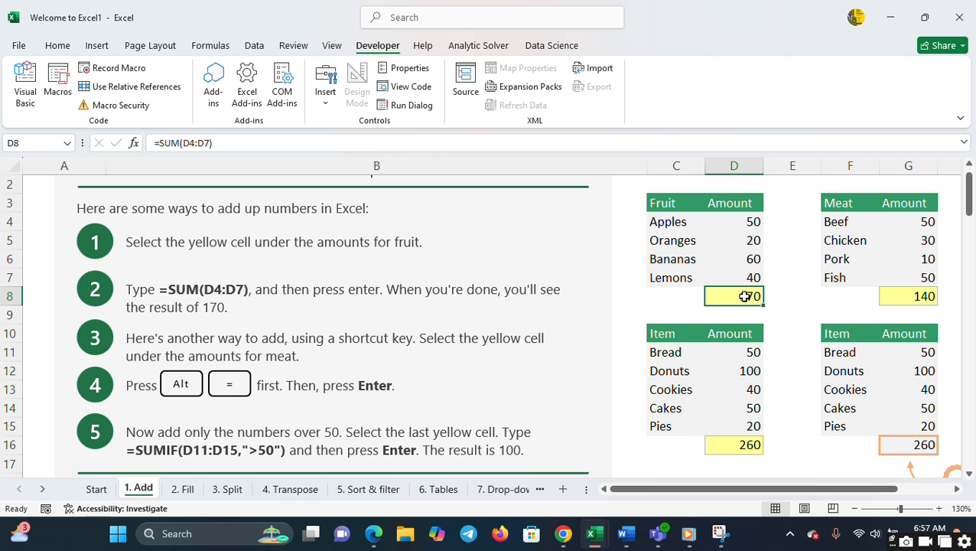
key(BackSpace)
click(896, 291)
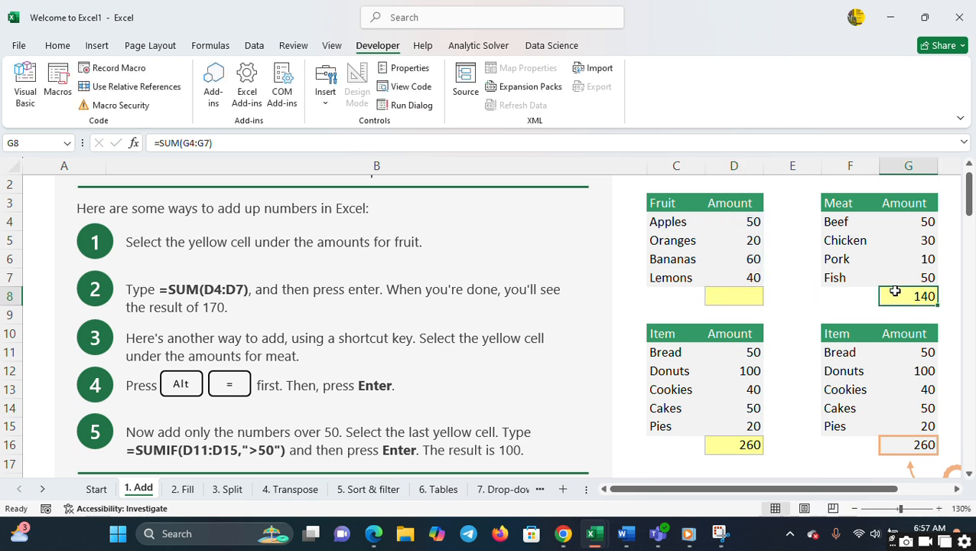
key(BackSpace)
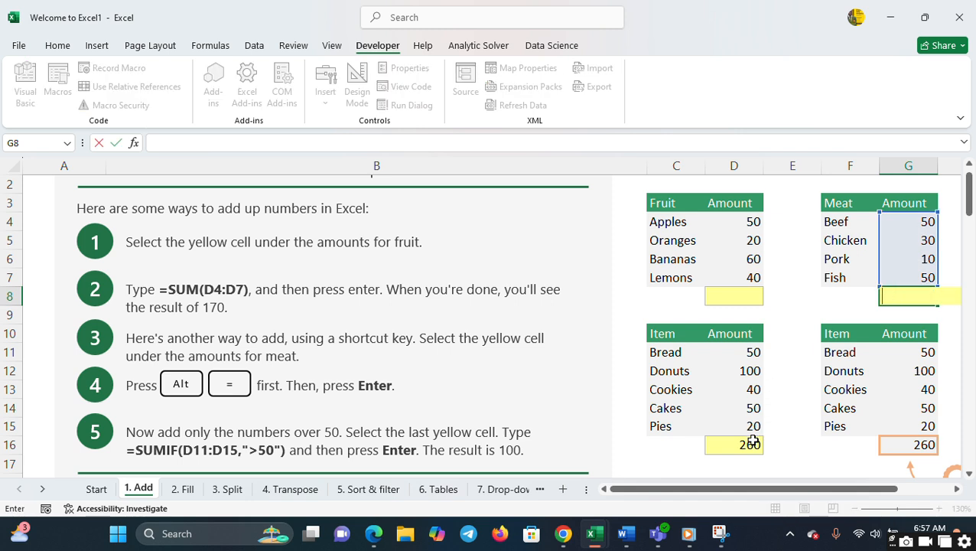
click(753, 442)
key(BackSpace)
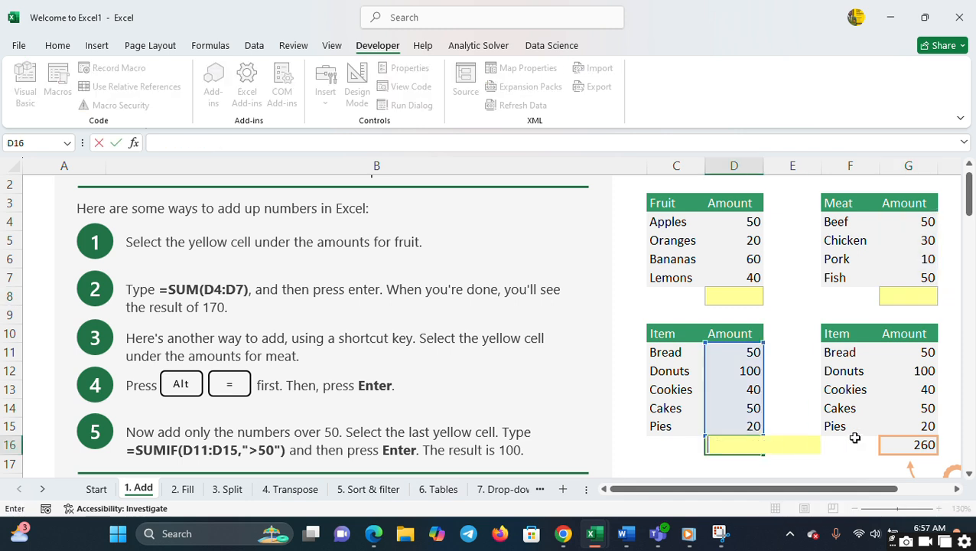
click(891, 443)
key(BackSpace)
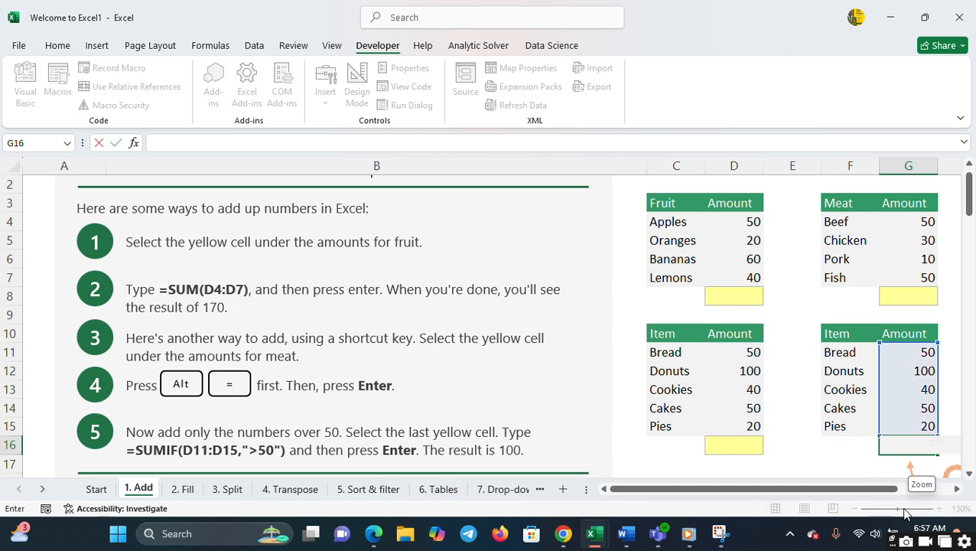
click(713, 296)
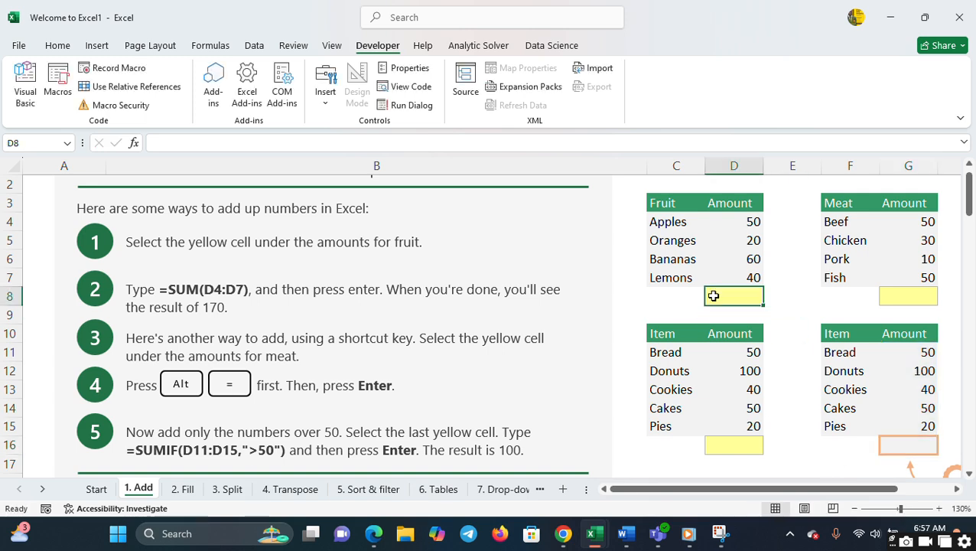
- Enlarge the 1. Add sheet to 190% zoom and bring its instructions into view
click(925, 509)
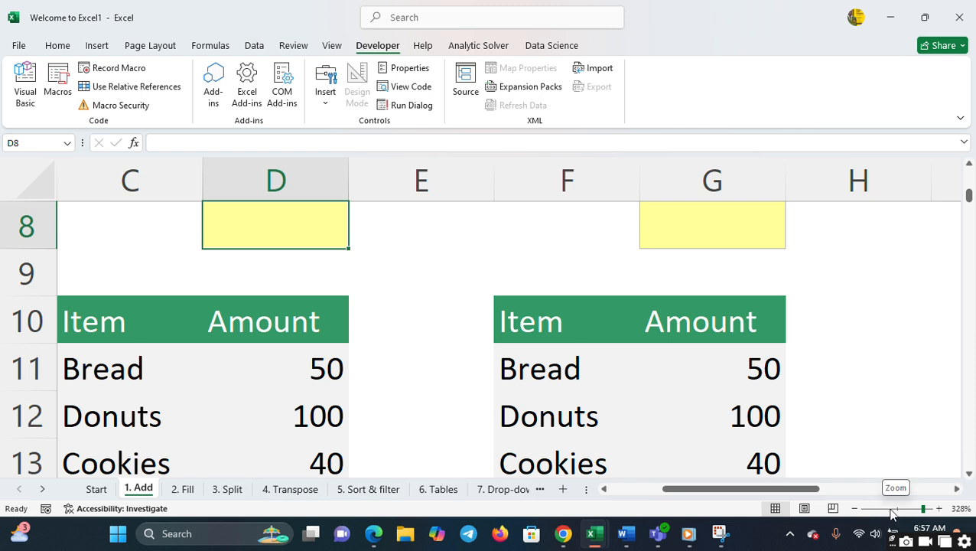
drag(903, 513, 910, 513)
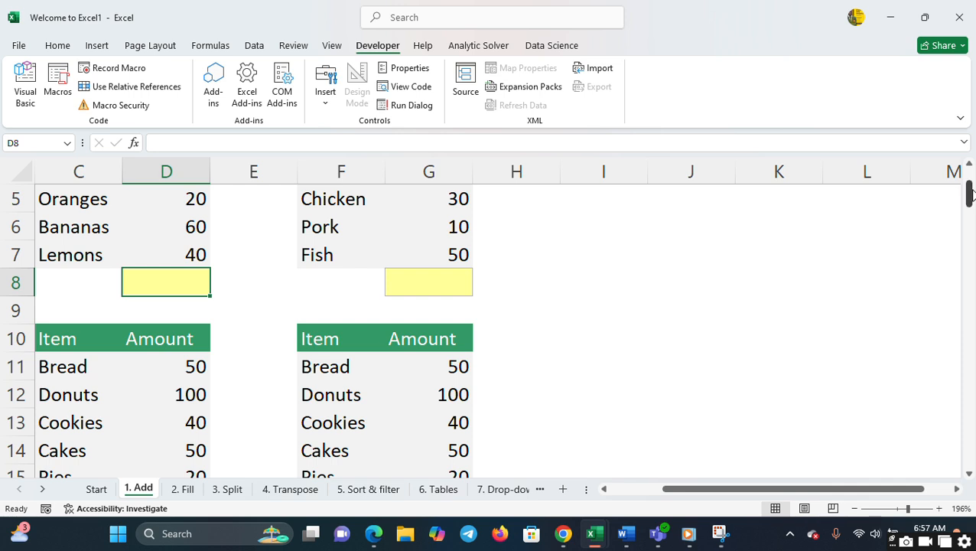
click(970, 164)
click(970, 164)
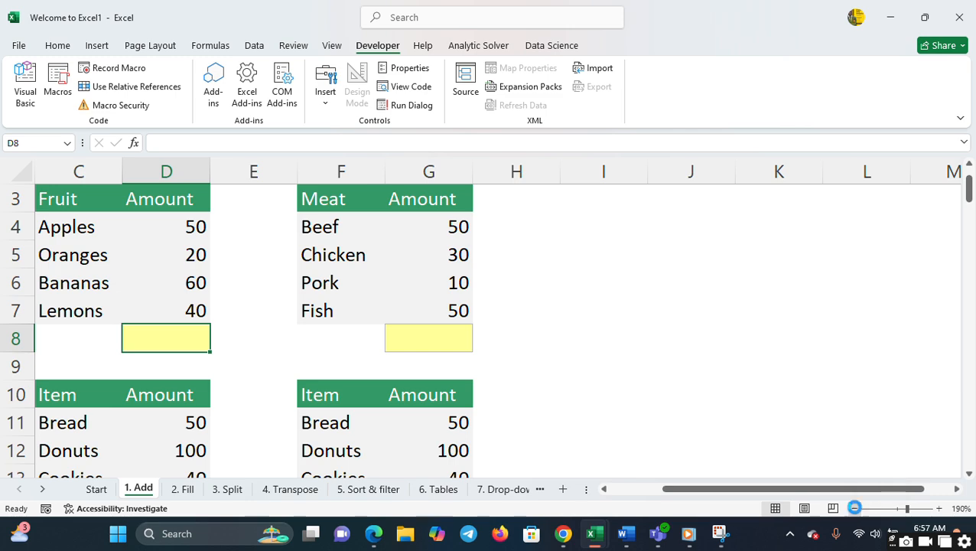
click(855, 509)
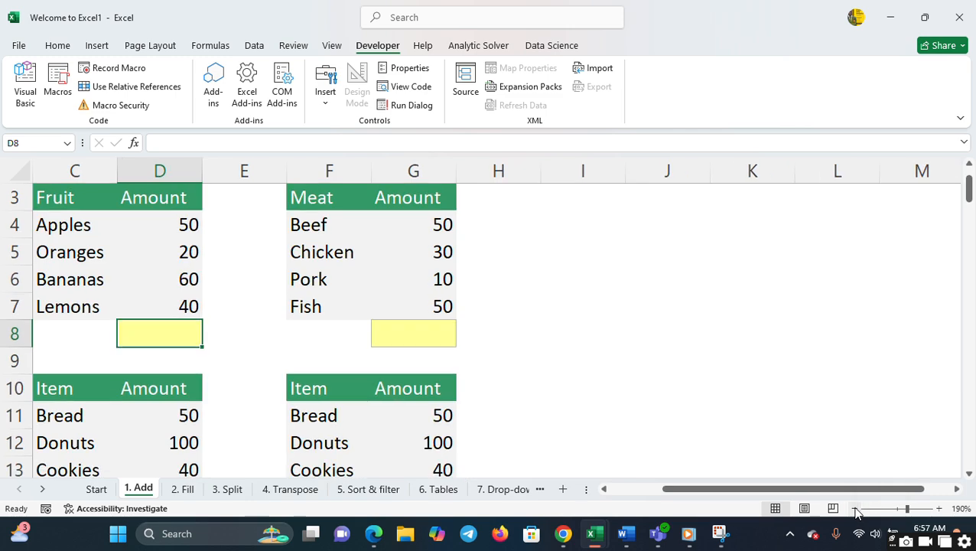
click(622, 491)
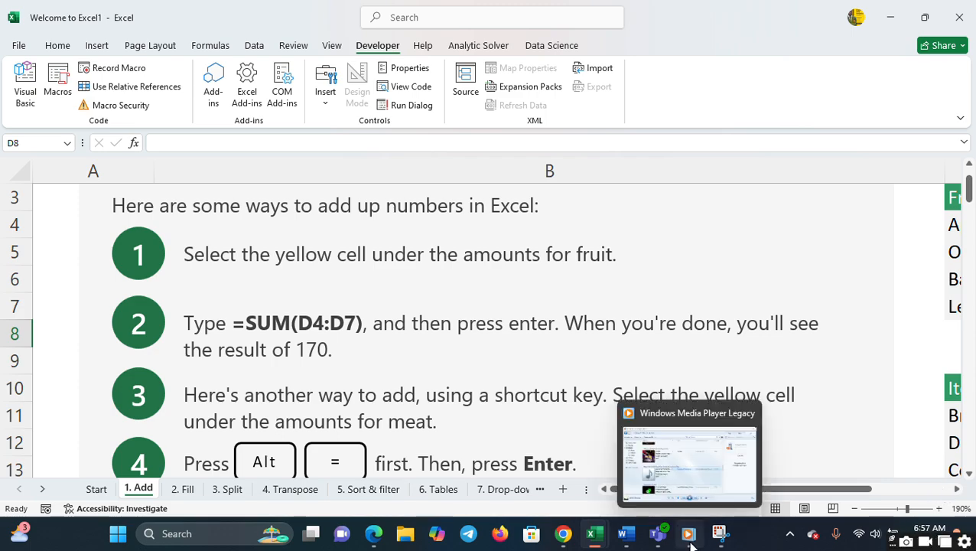
- Switch to Windows Media Player, pause the playing track, and return to the Excel workbook
click(688, 494)
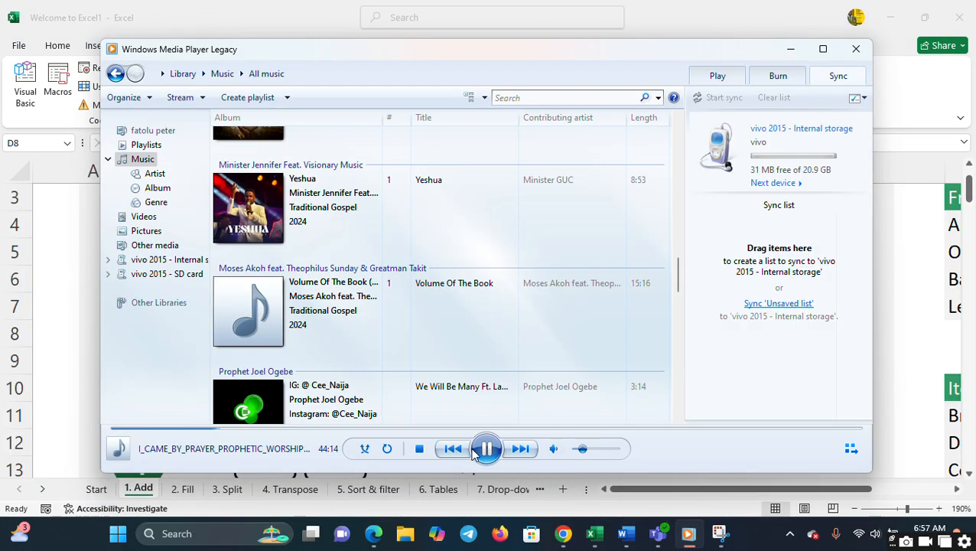
click(487, 450)
click(925, 342)
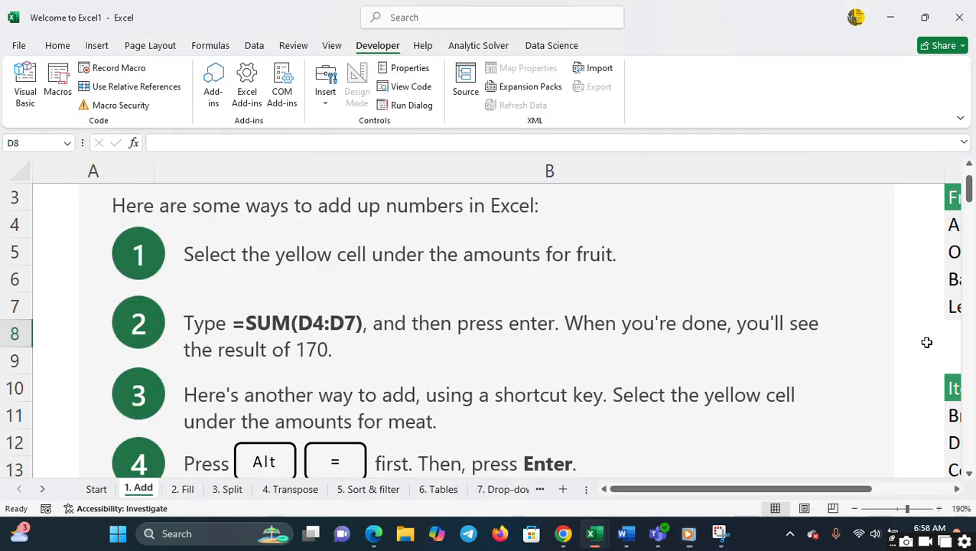
- Total the fruit amounts in cell D8 with the formula =SUM(D4:D7)
click(956, 490)
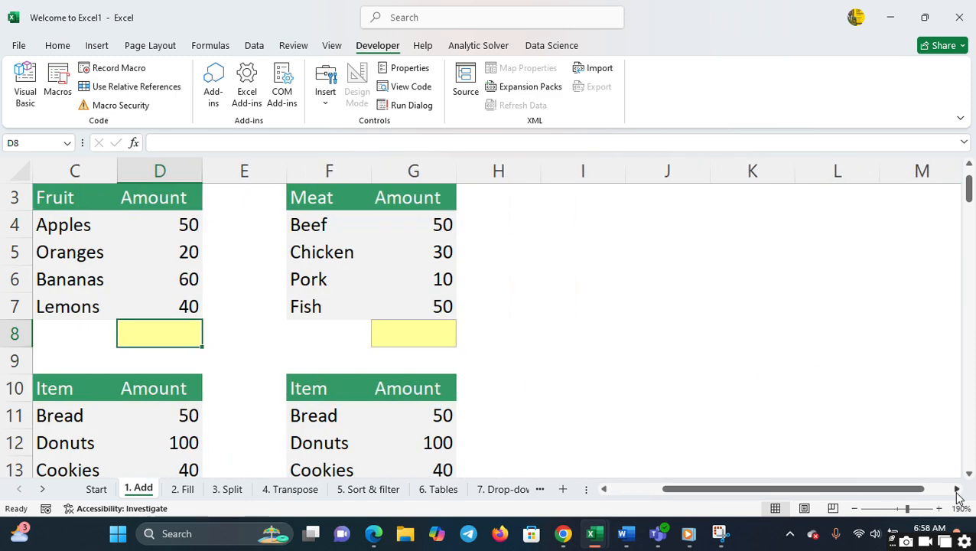
click(604, 489)
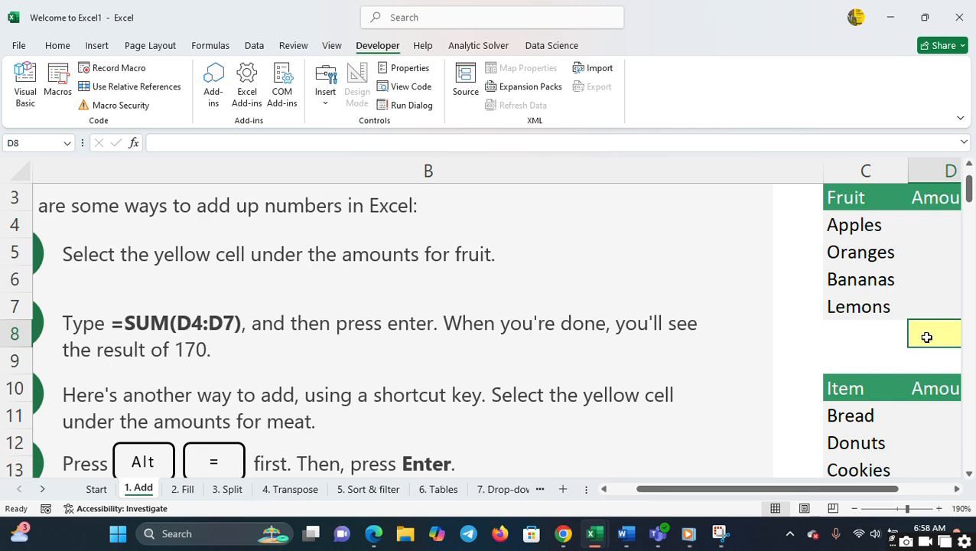
key(Right)
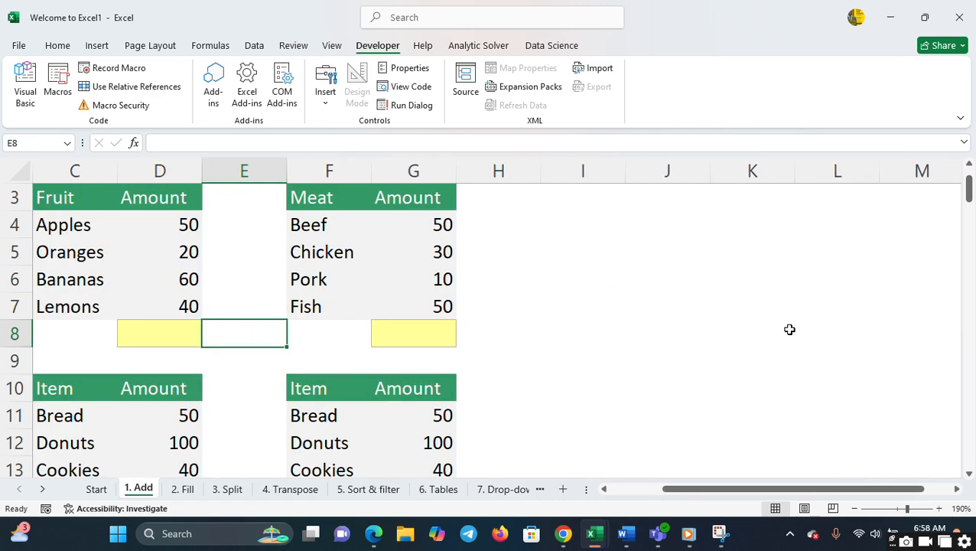
click(158, 326)
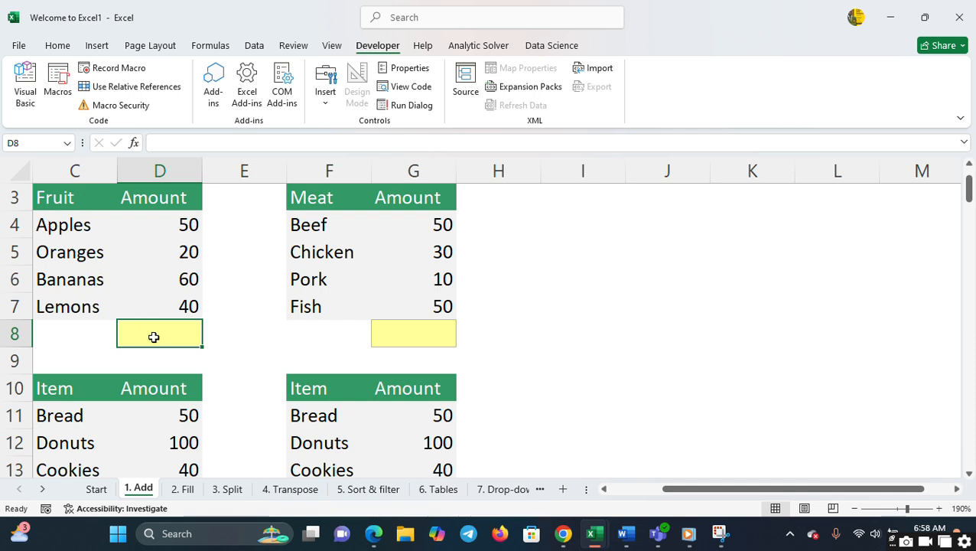
text(=su)
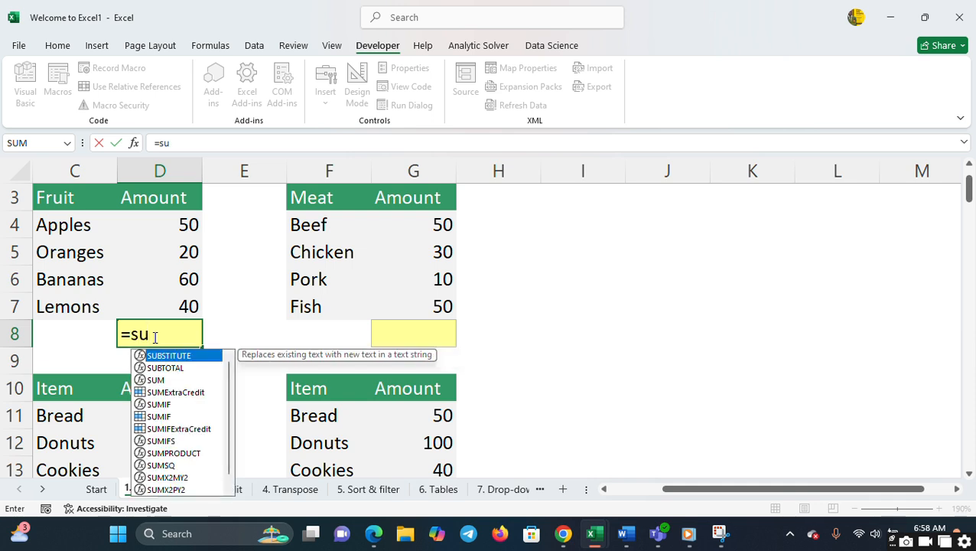
text(m()
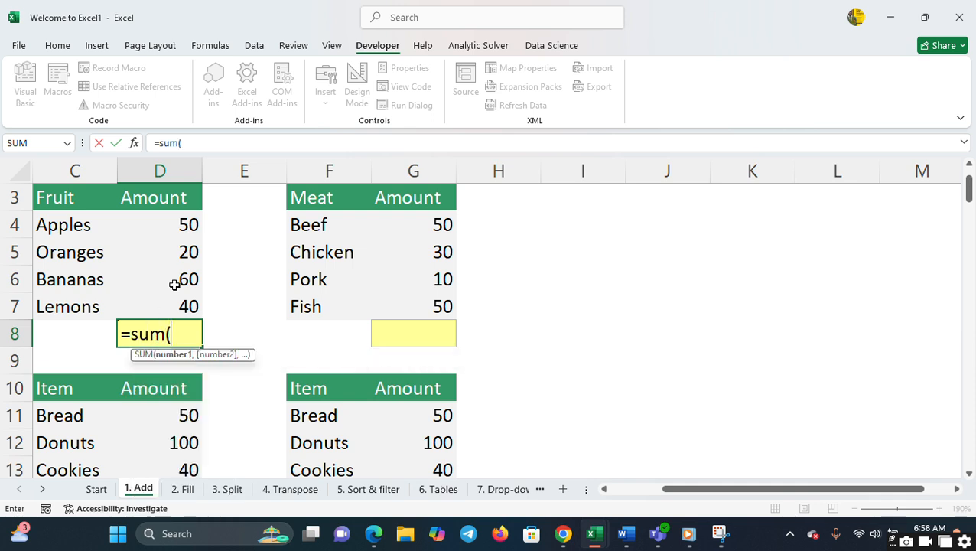
drag(185, 224, 184, 306)
text())
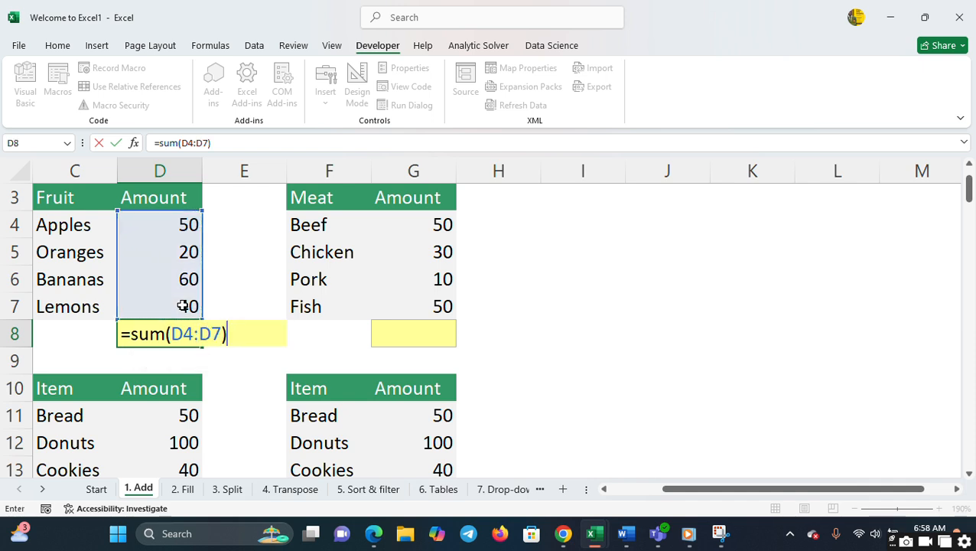
key(Return)
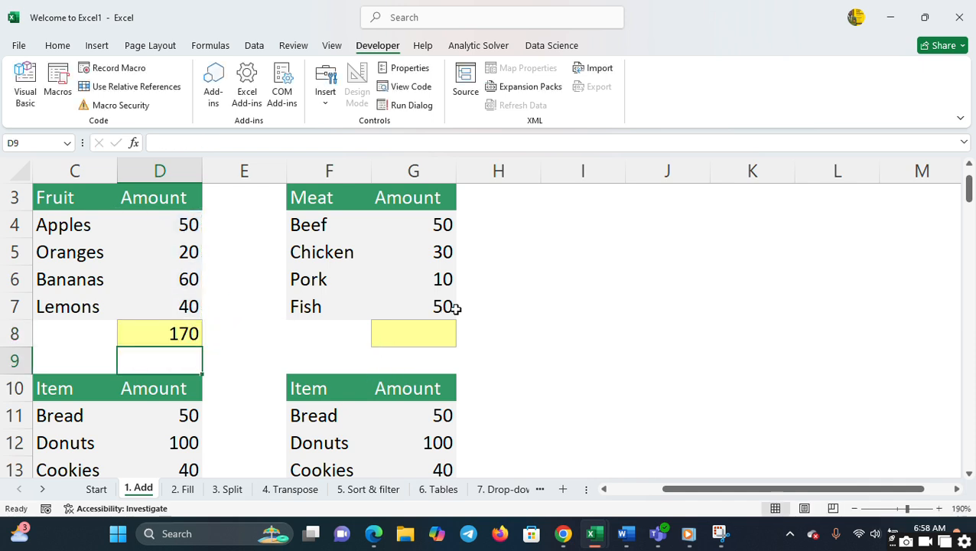
- Total the meat amounts in cell G8 with the formula =SUM(G4:G7)
click(438, 324)
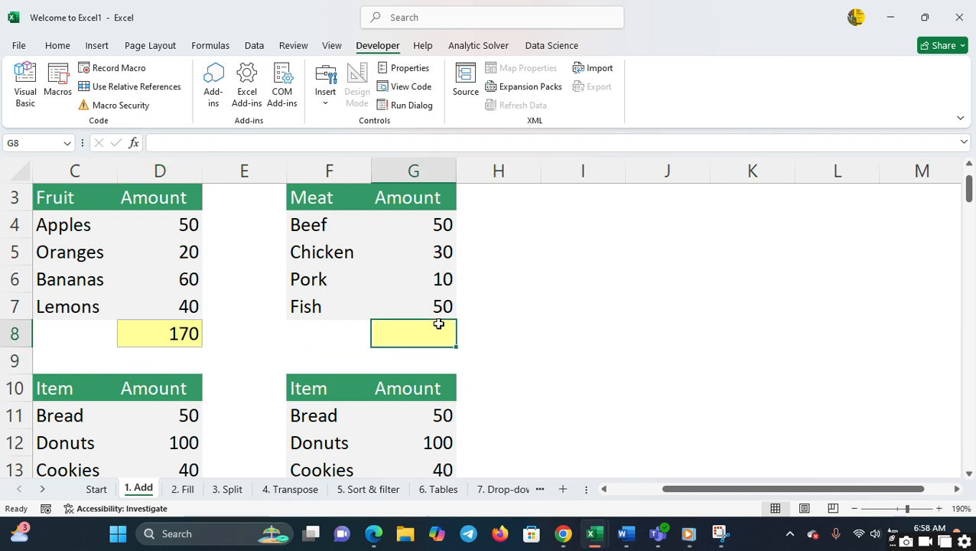
text(=sum()
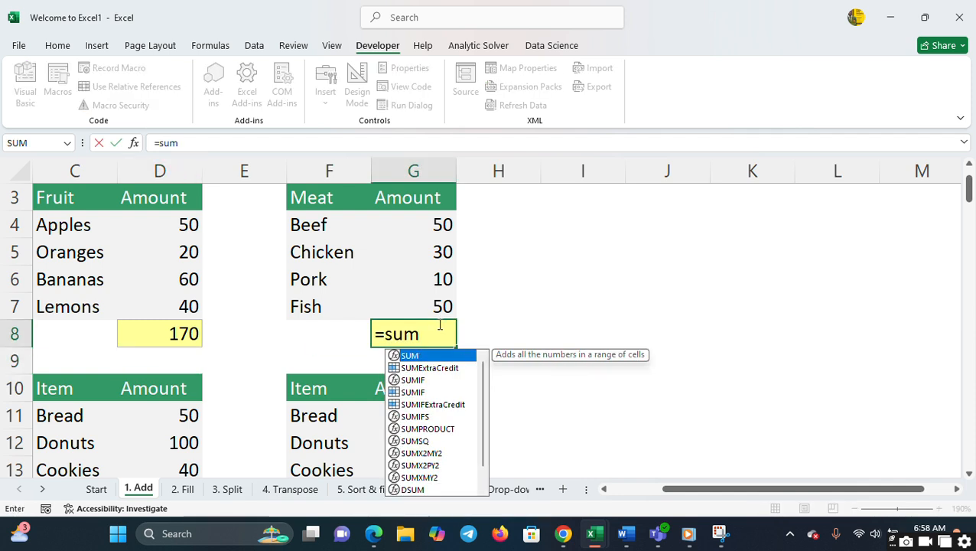
click(439, 216)
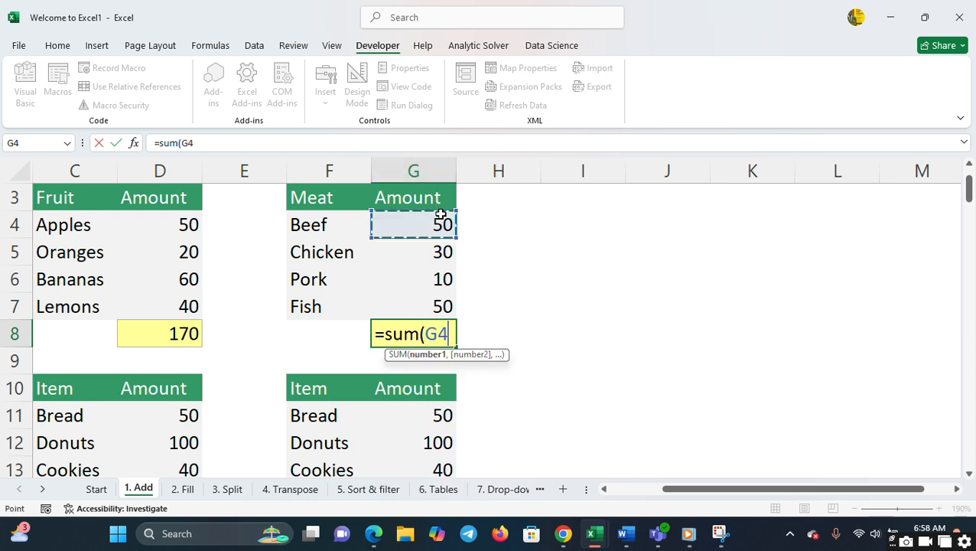
shift+click(439, 306)
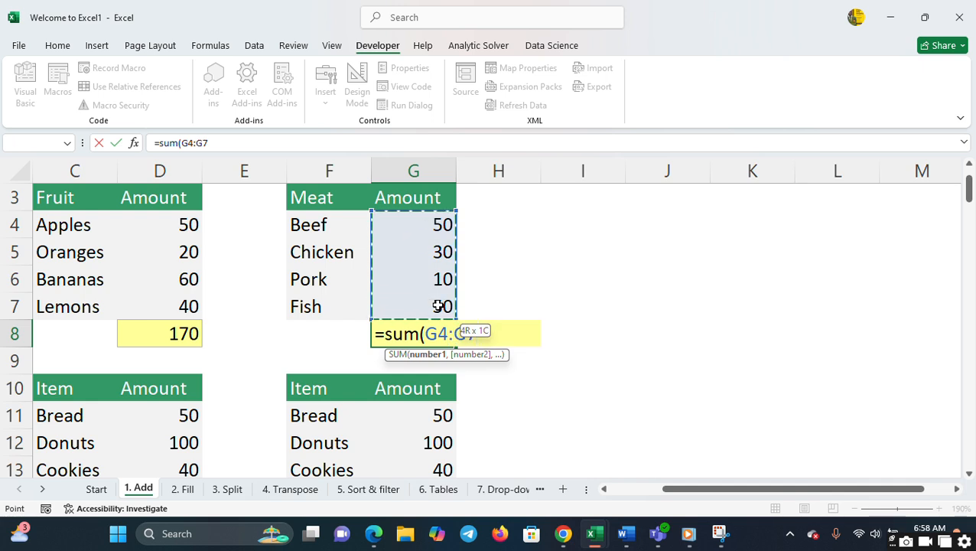
text())
key(Return)
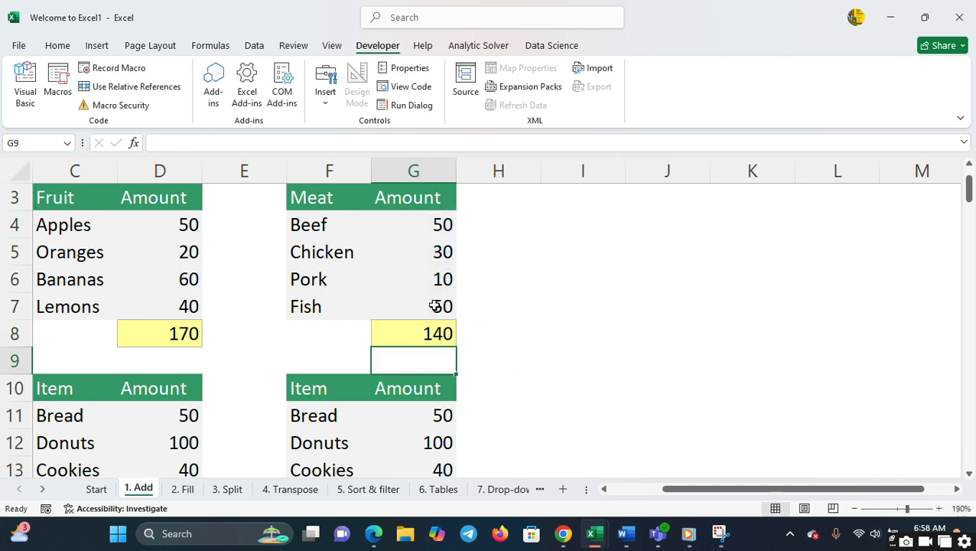
- Total the item amounts from Bread to Pies in cell D16 with the formula =SUM(D11:D15)
click(153, 392)
key(Down)
key(Down)
key(Down)
key(Down)
key(Down)
key(Down)
key(Down)
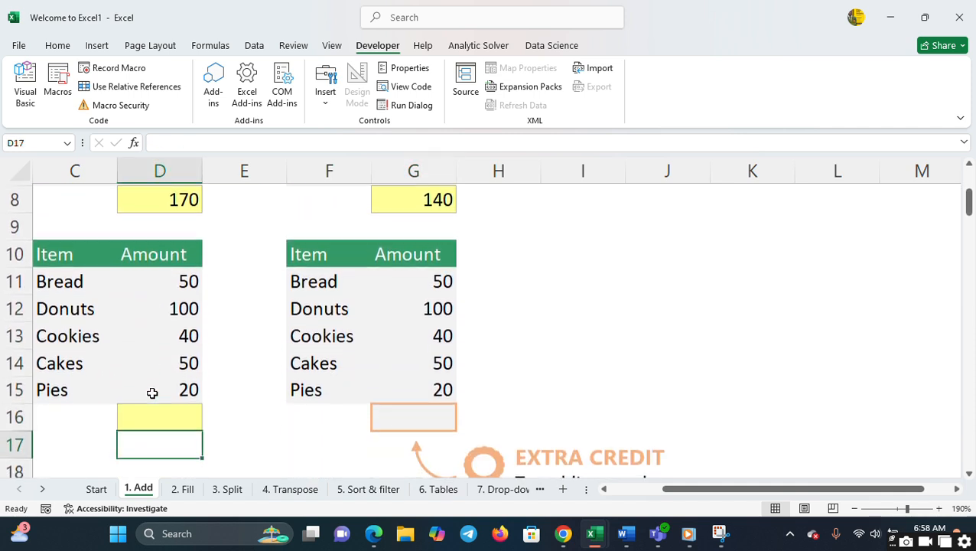
click(158, 406)
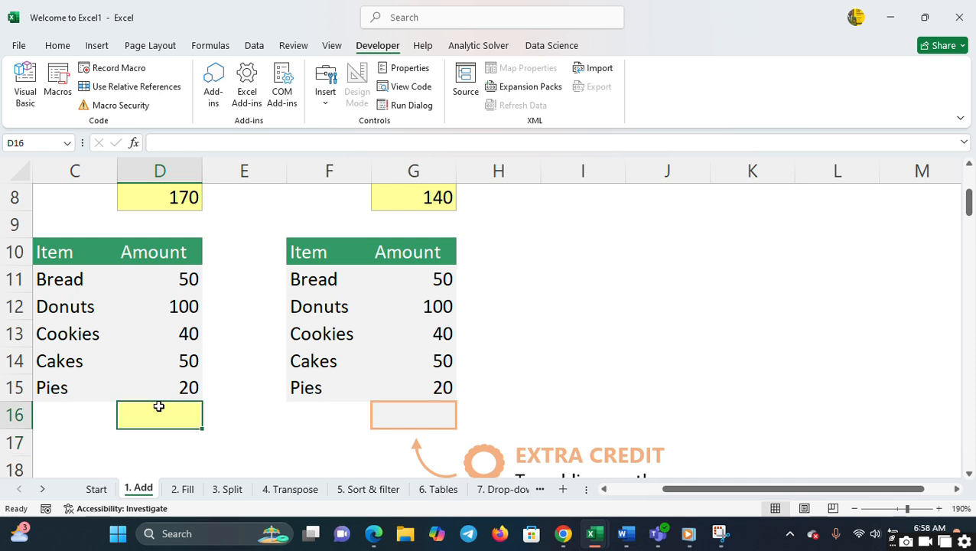
text(=sum)
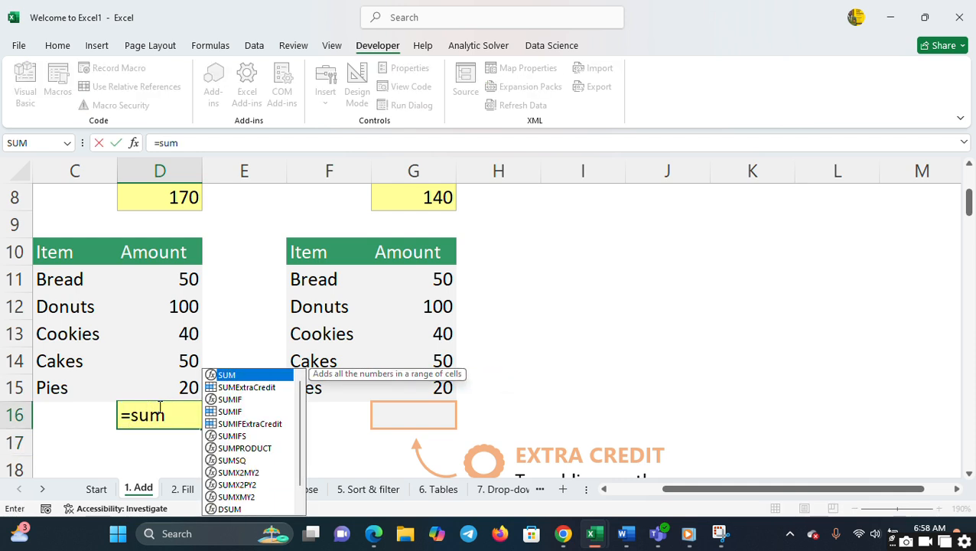
text(()
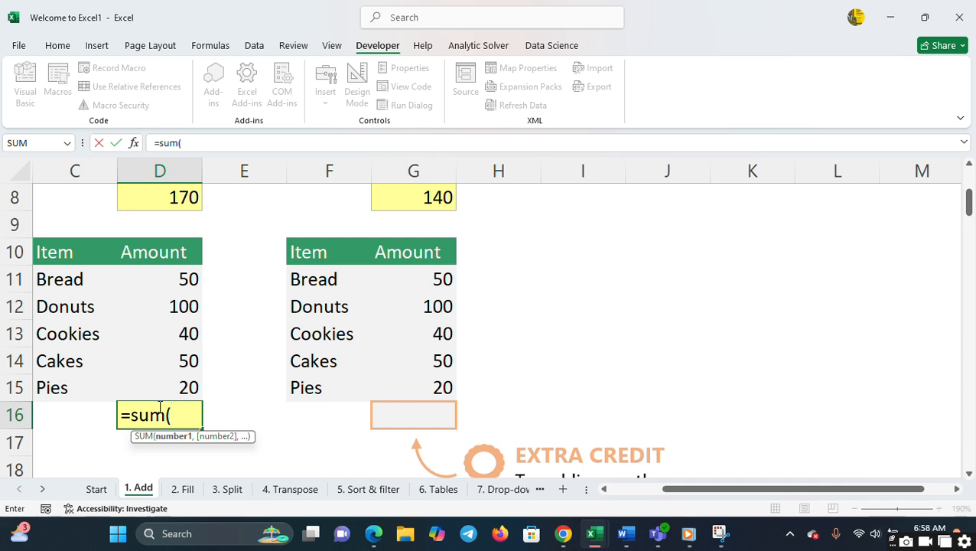
click(182, 279)
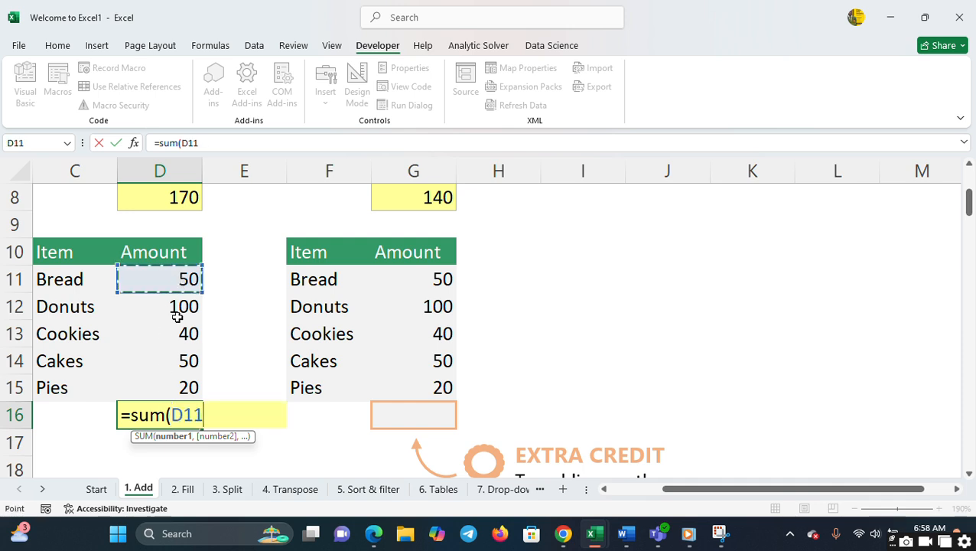
shift+click(173, 383)
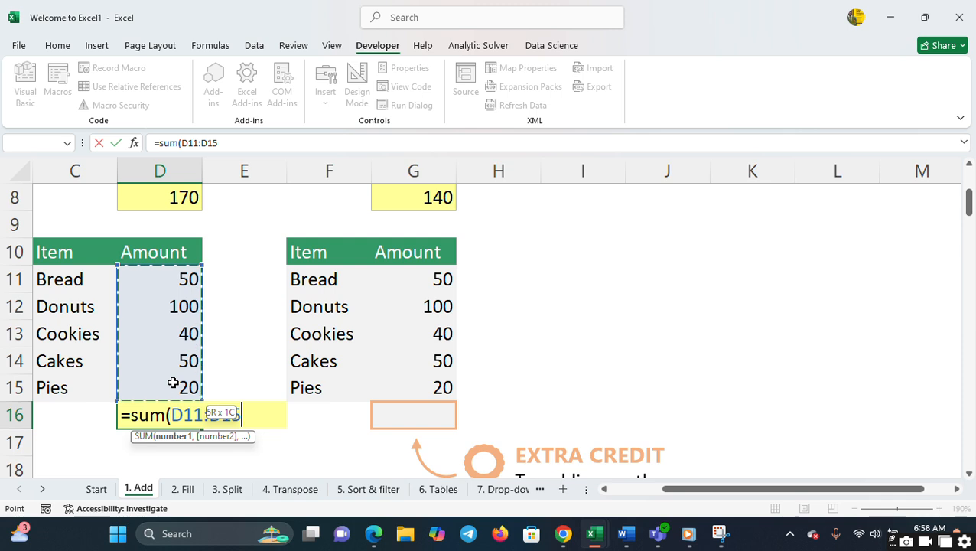
text())
key(Return)
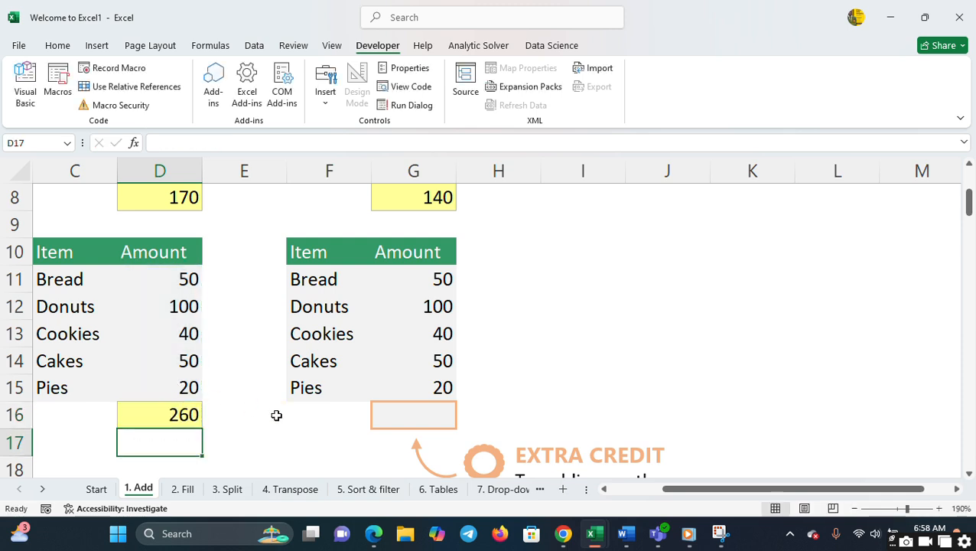
- Total the second item list's amounts from Bread to Pies in cell G16 with the formula =SUM(G11:G15)
click(407, 407)
text(=)
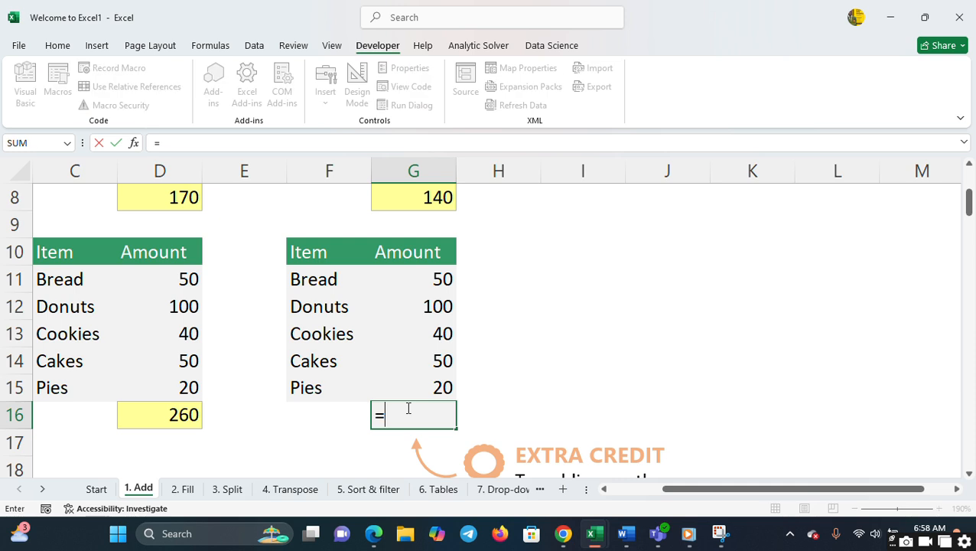
text(sum()
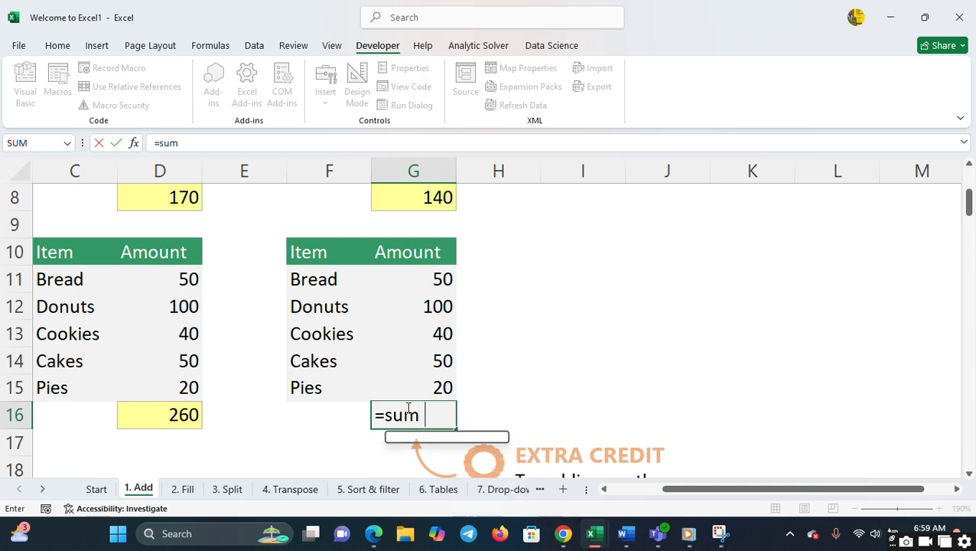
click(424, 276)
shift+click(426, 391)
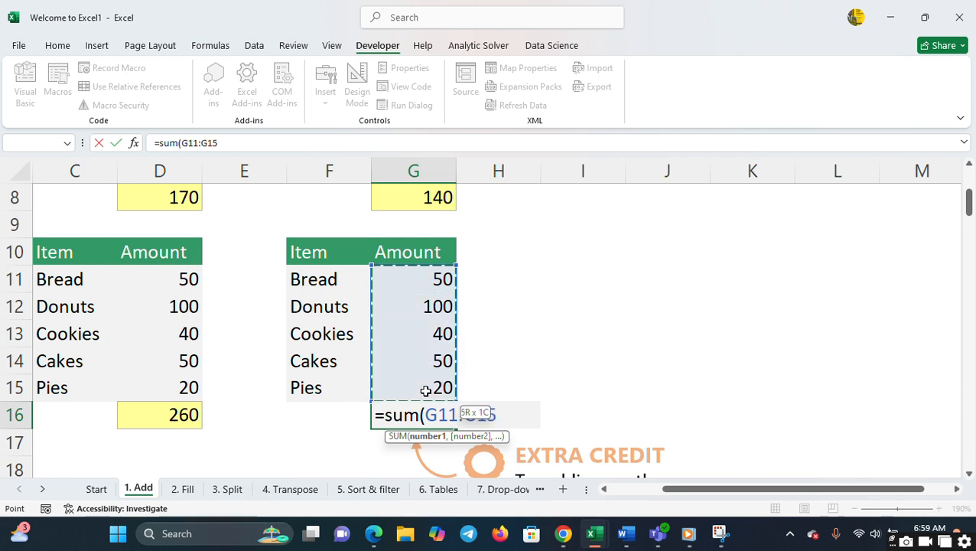
key(Return)
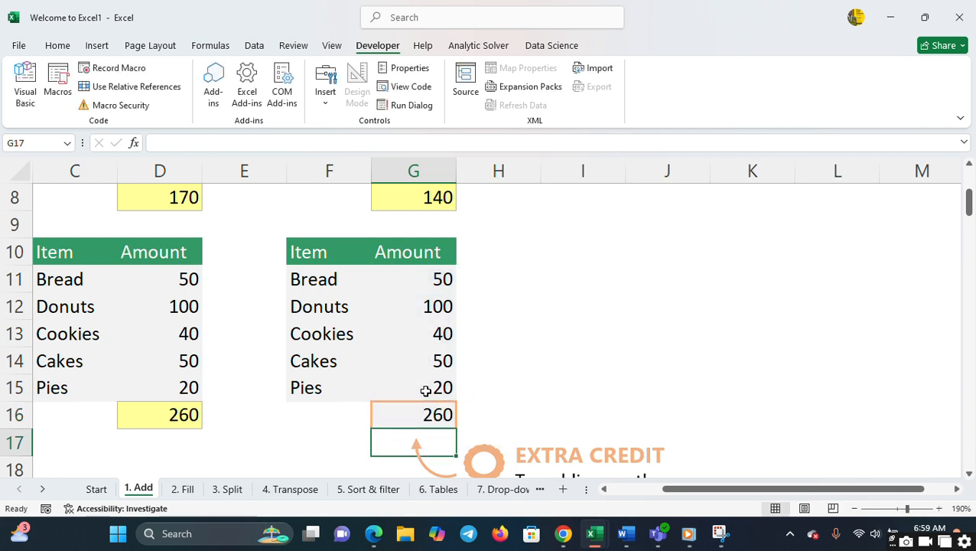
- Open the 2. Fill practice sheet at 120% zoom
click(180, 489)
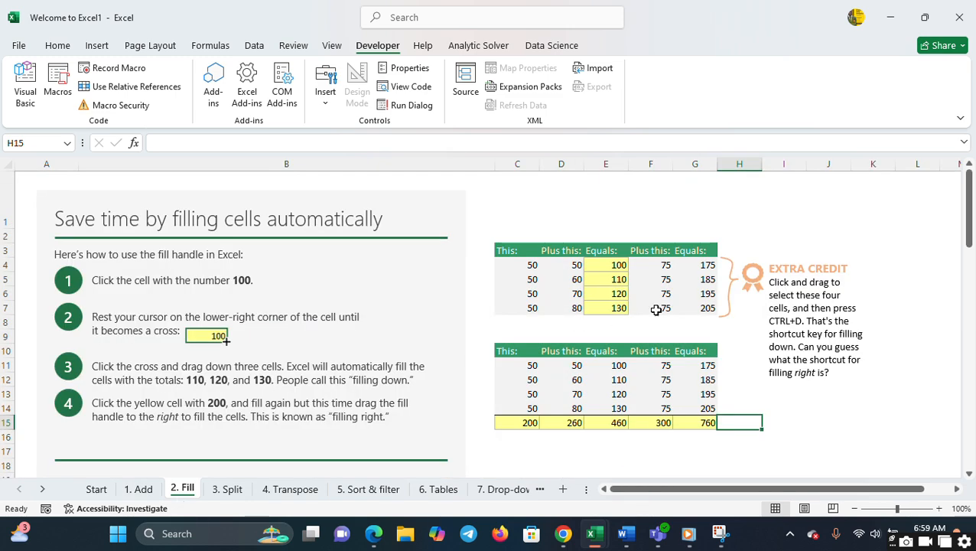
click(941, 509)
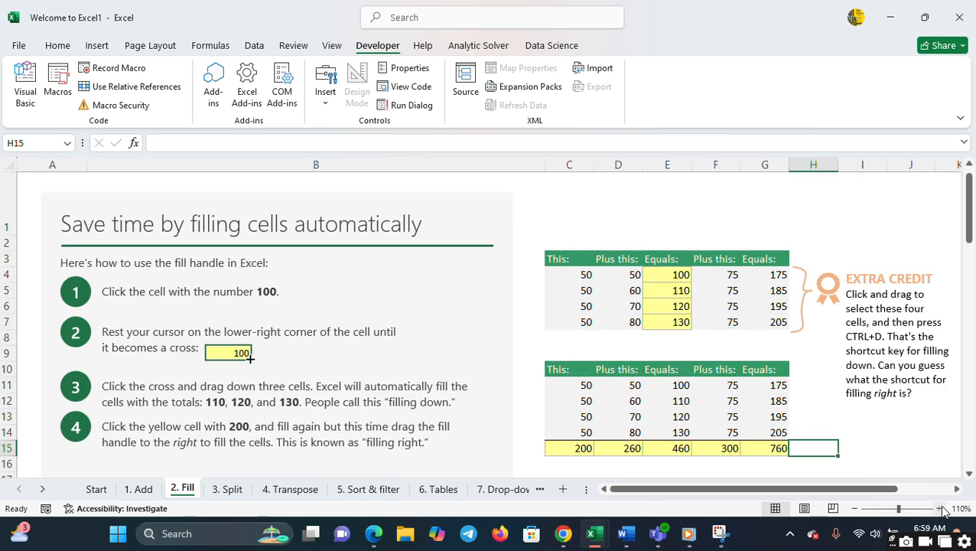
click(941, 509)
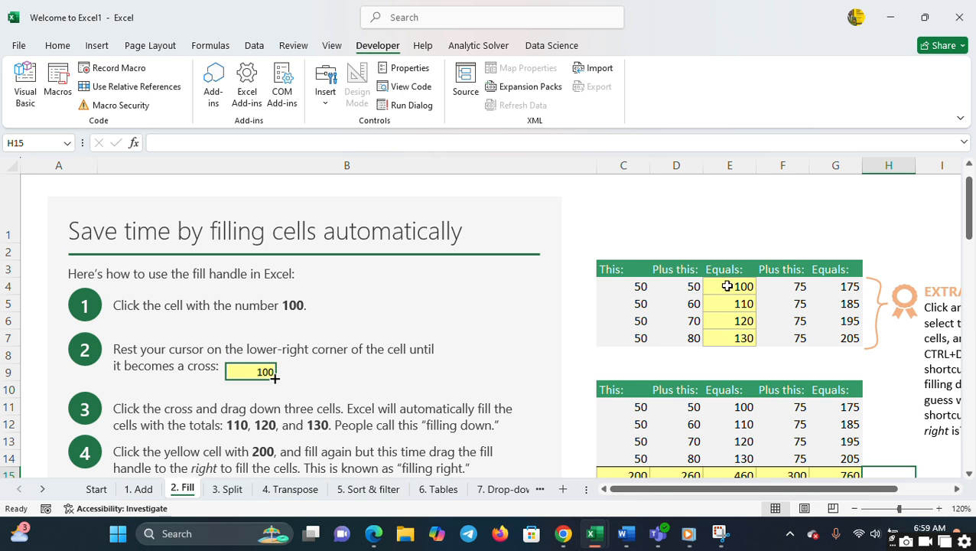
click(729, 372)
key(shift+Down)
key(shift+Down)
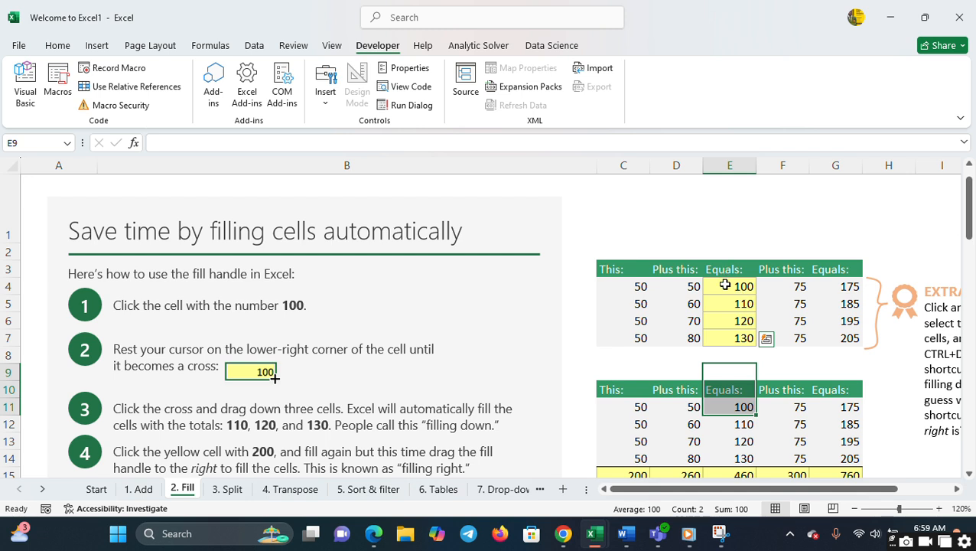
double_click(725, 285)
click(725, 305)
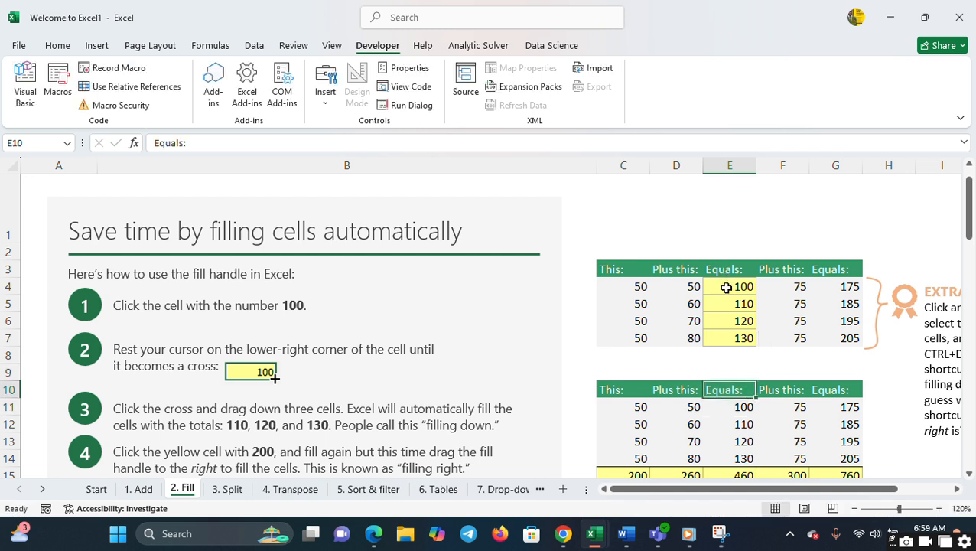
drag(728, 287, 725, 328)
double_click(725, 328)
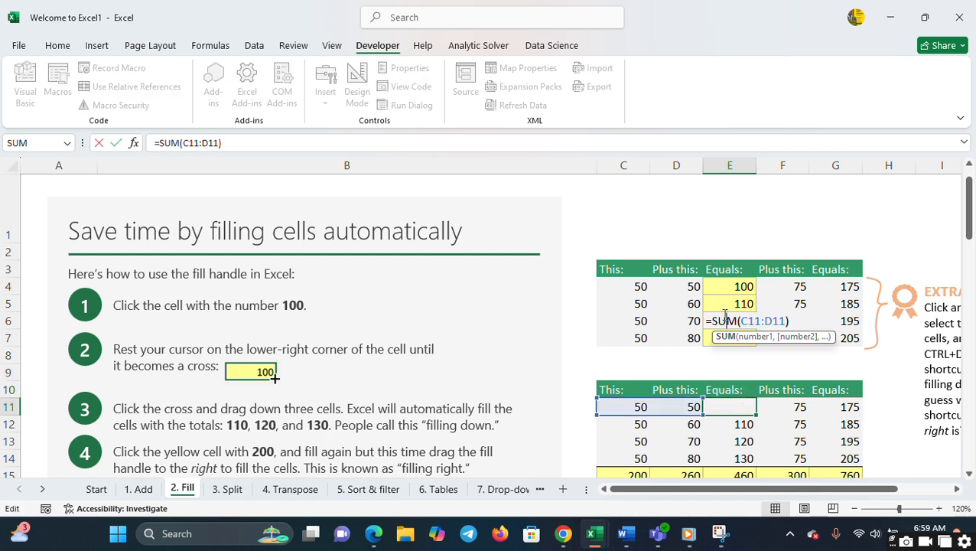
key(Escape)
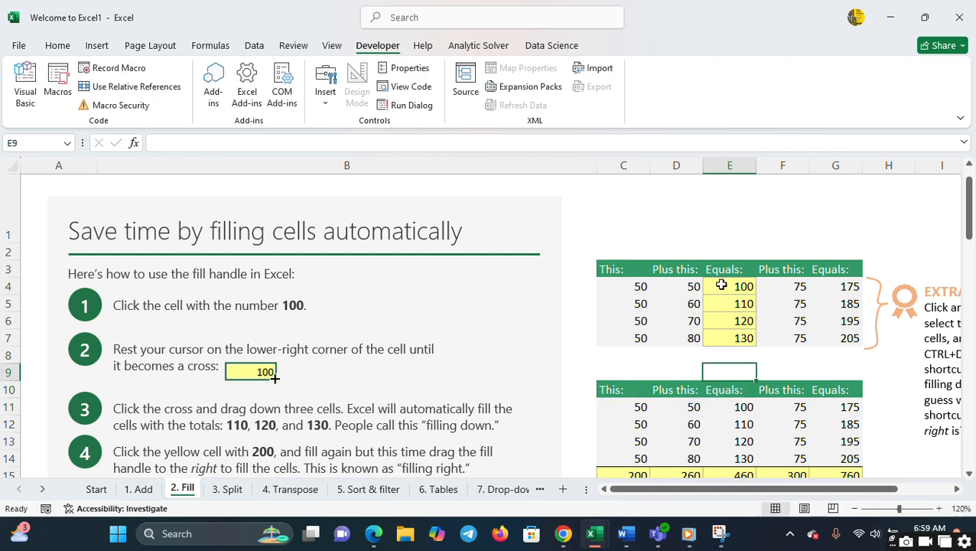
click(539, 263)
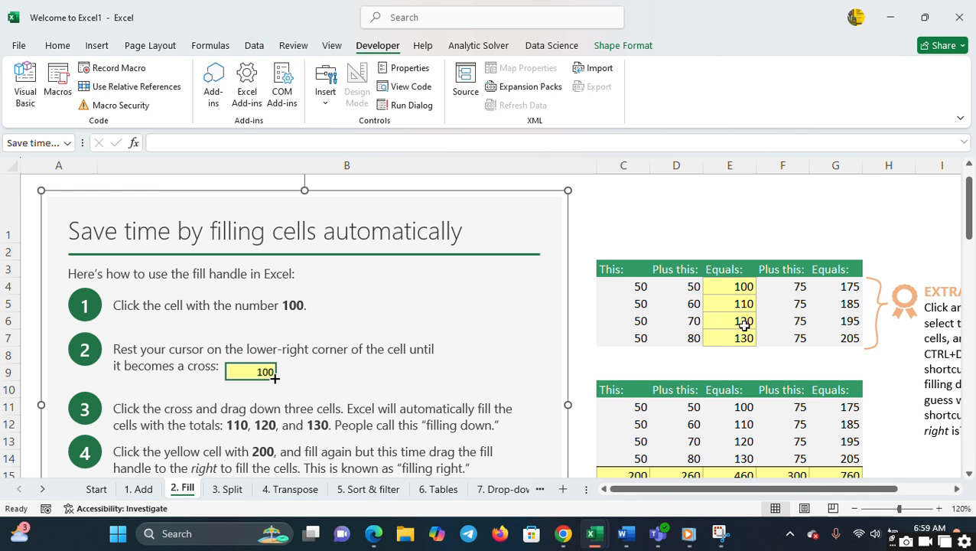
key(Escape)
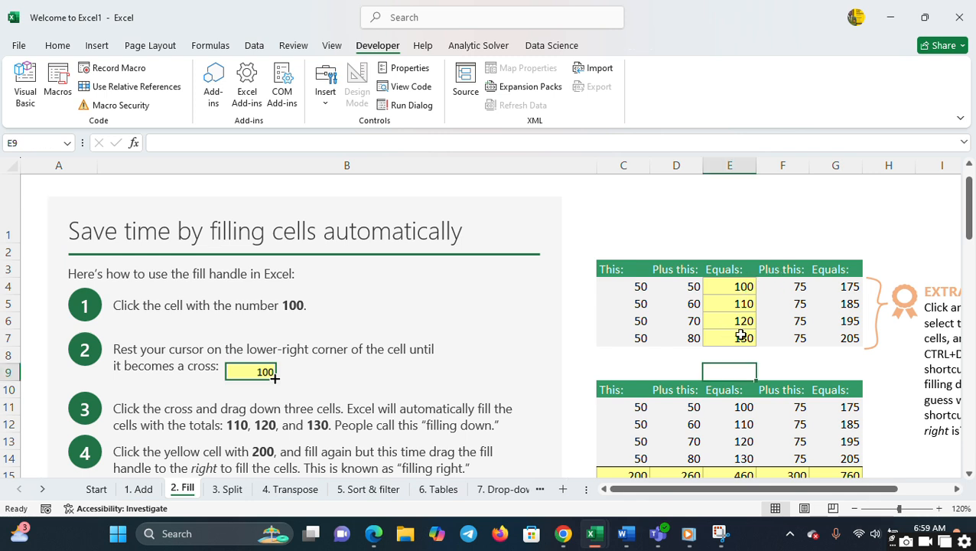
key(Up)
key(Up)
key(Up)
key(Up)
key(Up)
key(Up)
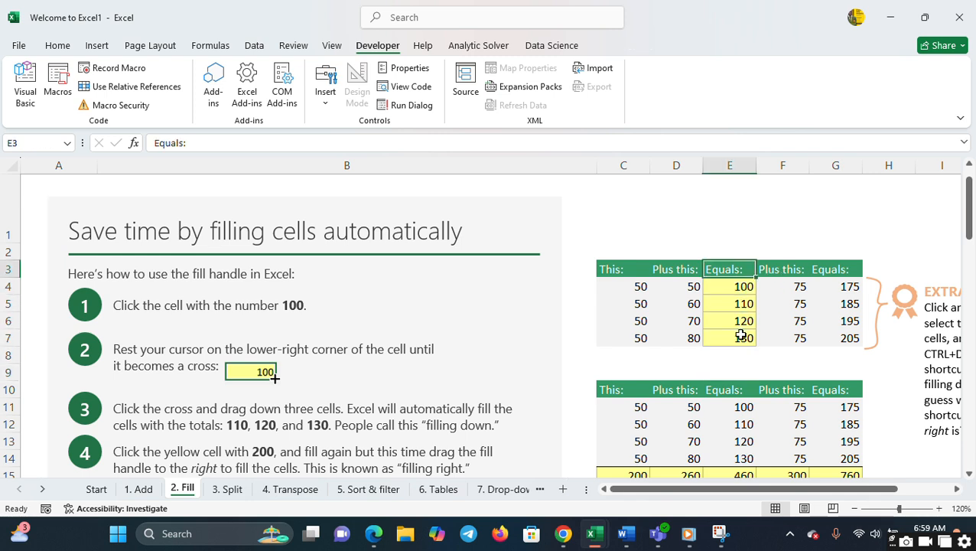
key(Down)
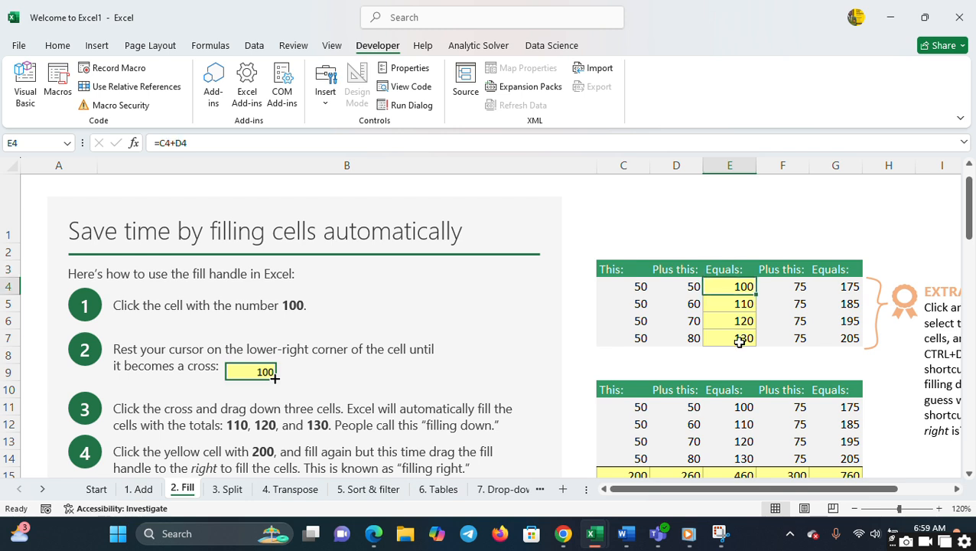
key(shift+Down)
key(shift+Down)
key(shift+Down)
key(shift+Down)
key(shift+Down)
key(shift+Down)
key(shift+Down)
key(shift+Down)
key(Down)
key(Down)
key(Down)
key(Down)
key(Down)
key(Down)
key(Down)
key(Down)
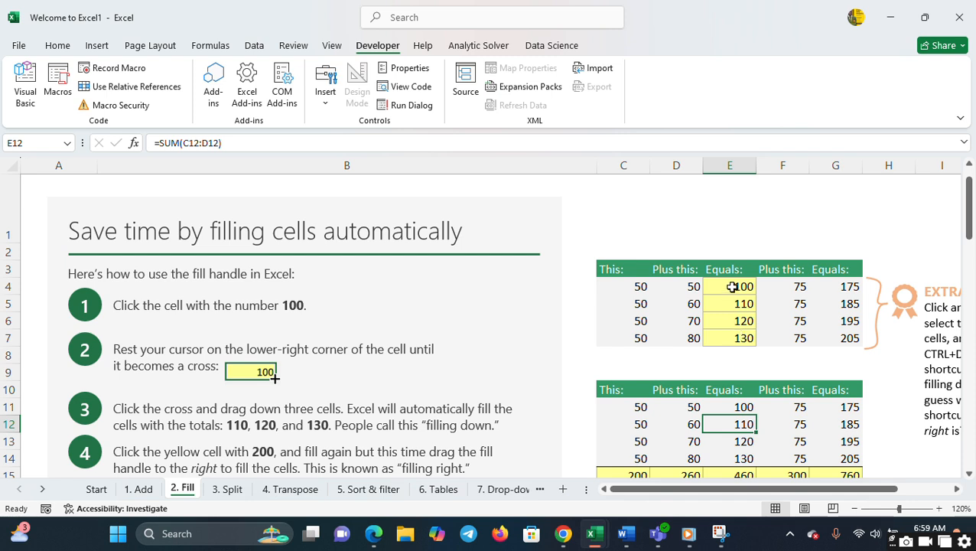
key(Up)
key(Up)
key(Up)
key(shift+Down)
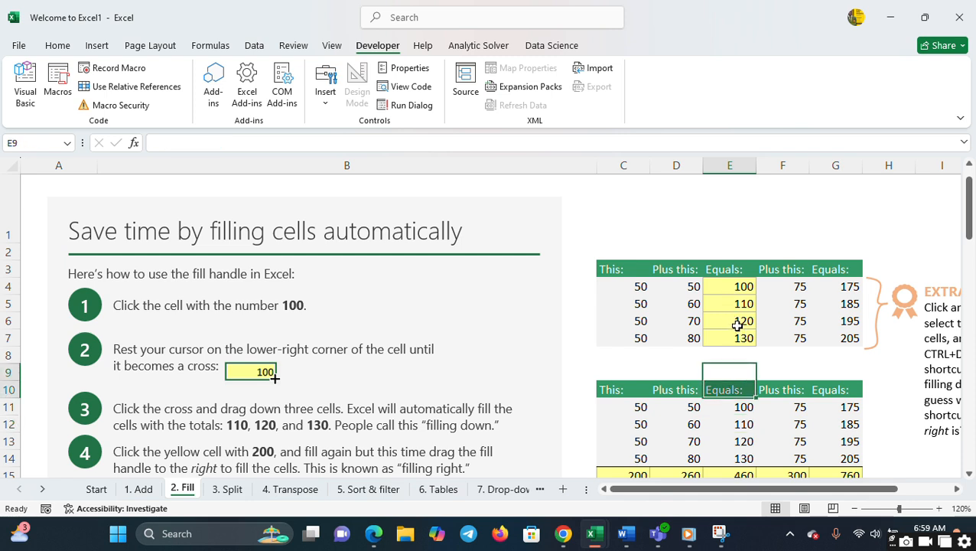
double_click(737, 326)
click(735, 290)
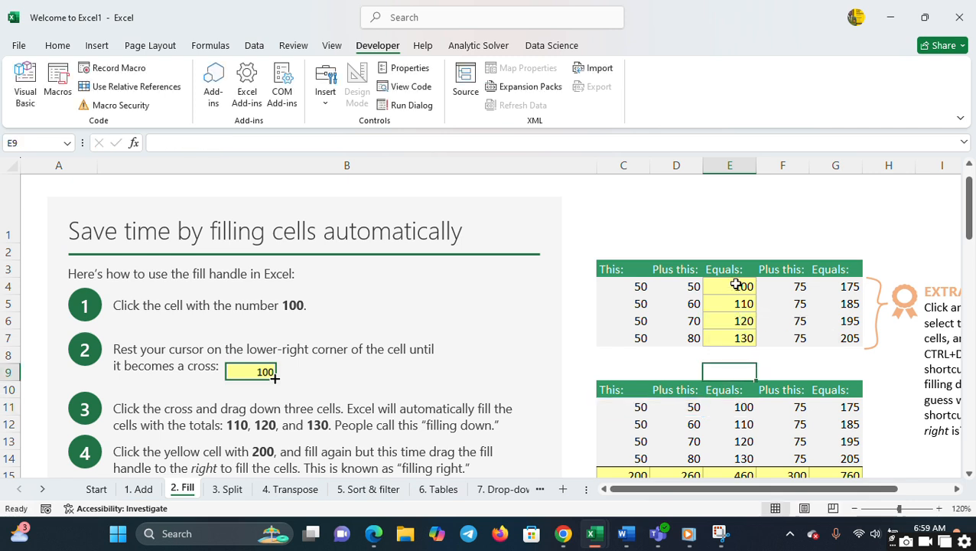
double_click(736, 285)
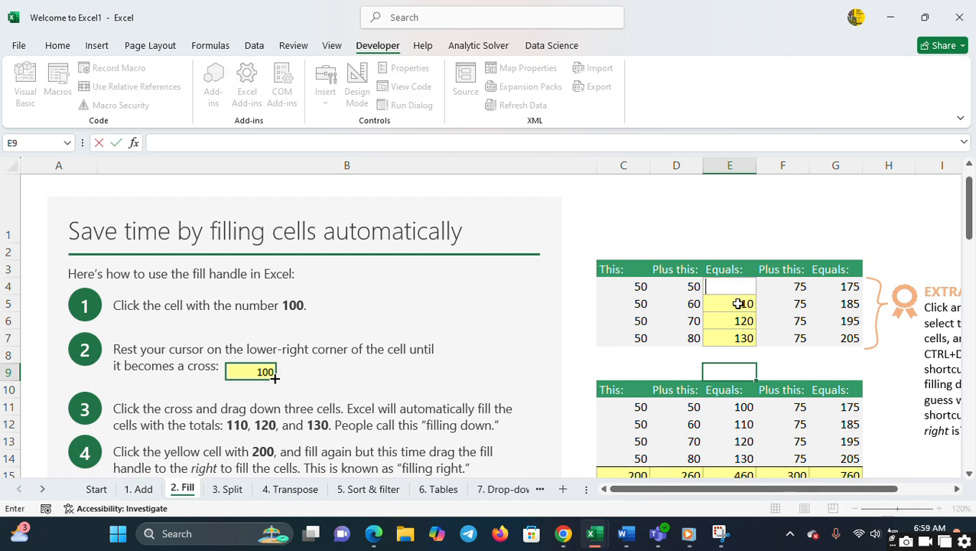
- Edit the header in cell E10 of the lower table to read "Equas:"
click(738, 304)
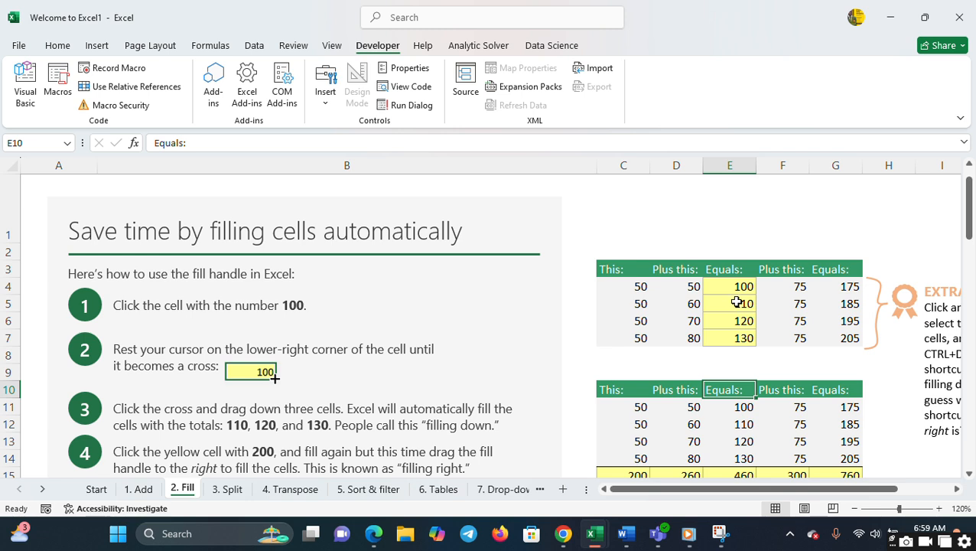
double_click(737, 303)
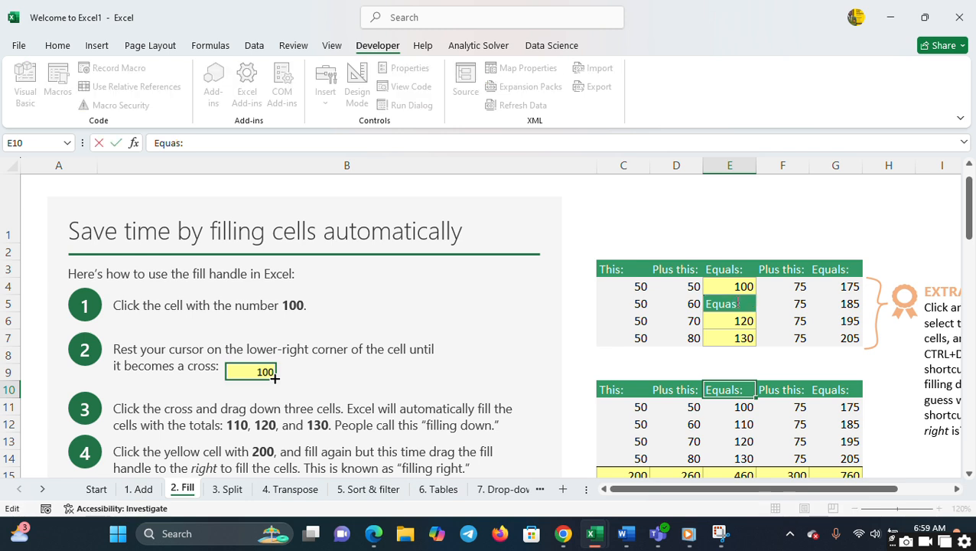
key(Return)
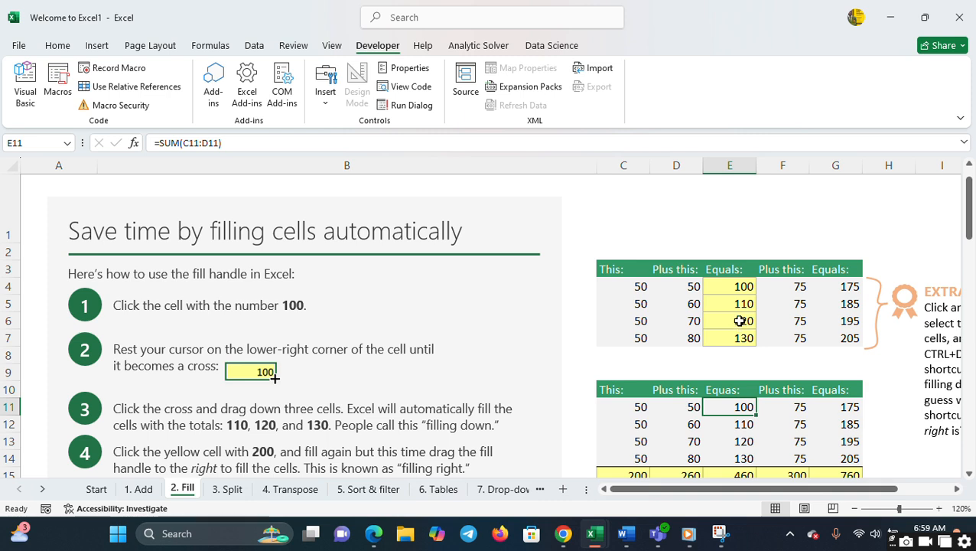
- Clear the formula from cell E4, the first yellow Equals cell in the upper table
key(Up)
key(Up)
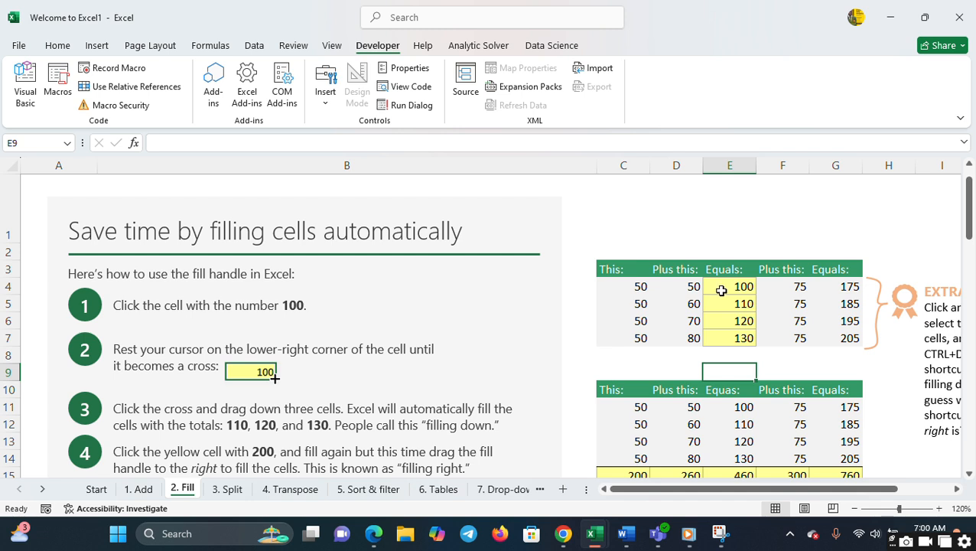
key(Up)
key(Up)
key(Up)
key(Up)
key(Up)
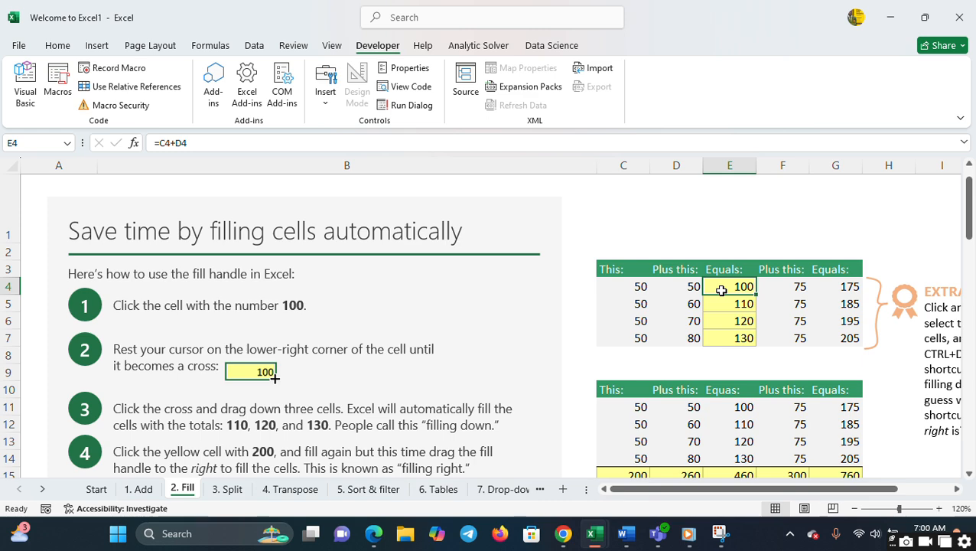
key(F2)
key(BackSpace)
key(BackSpace)
key(BackSpace)
key(BackSpace)
key(BackSpace)
key(BackSpace)
key(Tab)
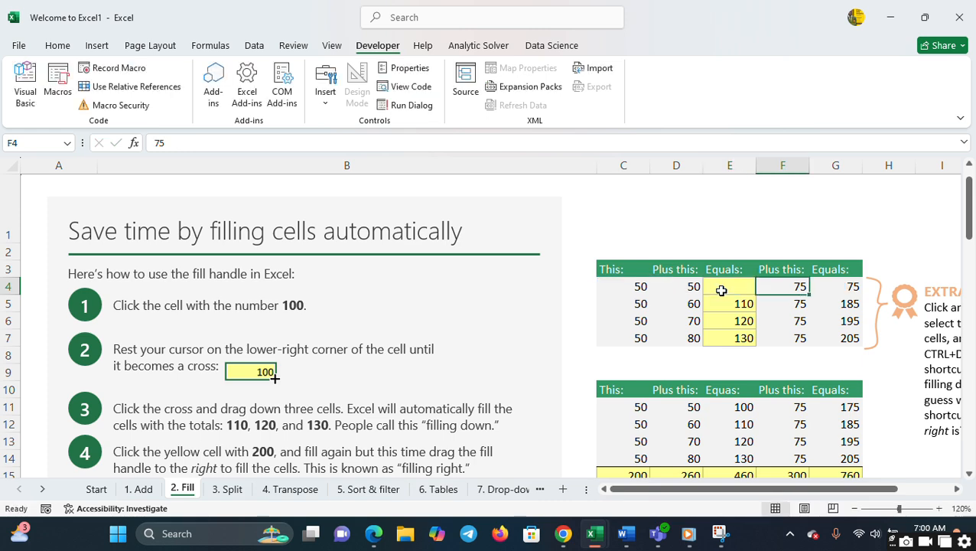
- Clear the formulas from the remaining yellow Equals cells E5, E6 and E7
key(Left)
key(Down)
key(F2)
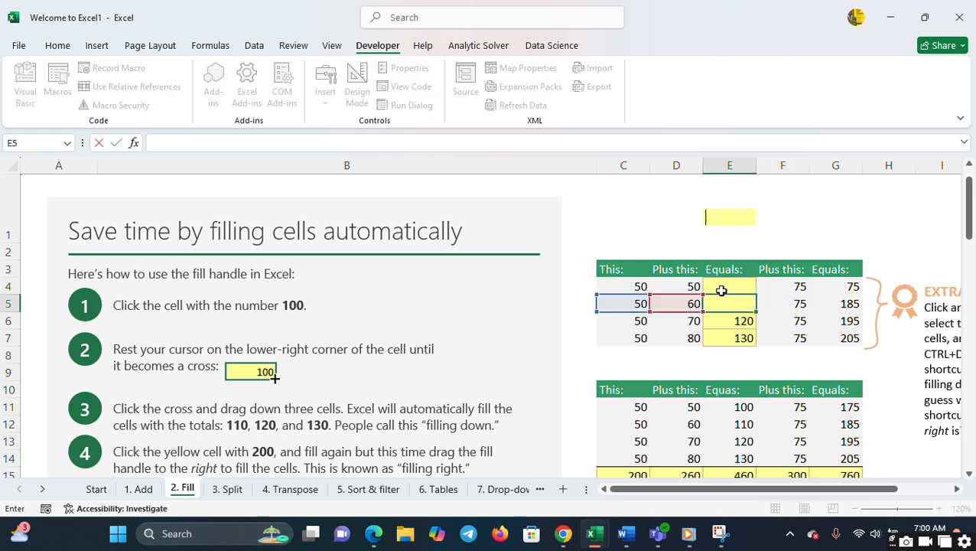
key(BackSpace)
key(BackSpace)
key(BackSpace)
key(BackSpace)
key(BackSpace)
key(BackSpace)
key(Return)
key(F2)
key(BackSpace)
key(BackSpace)
key(BackSpace)
key(BackSpace)
key(BackSpace)
key(BackSpace)
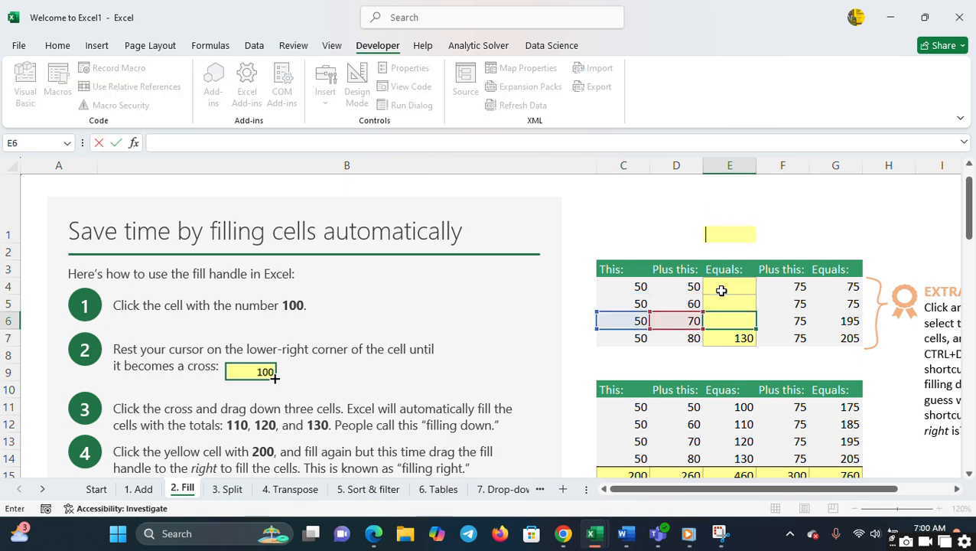
key(Return)
key(BackSpace)
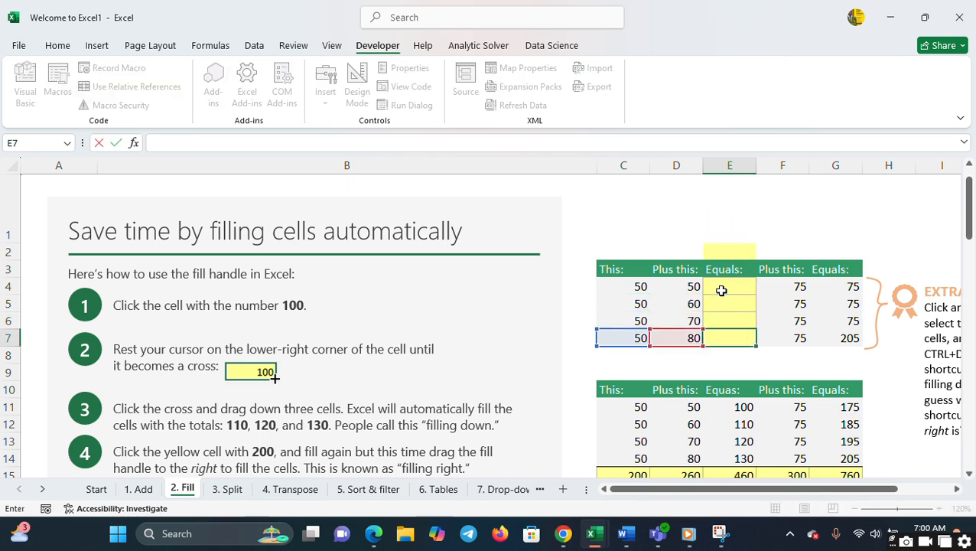
key(Tab)
- Enter the formula =C4+D4 in cell E4 to add the first row's two numbers
key(Up)
key(Up)
key(Up)
key(Left)
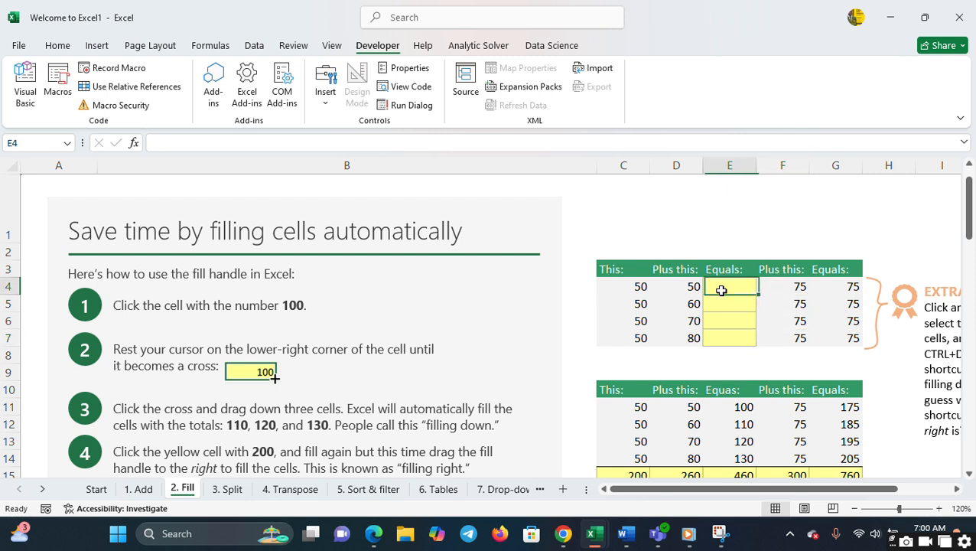
text(=)
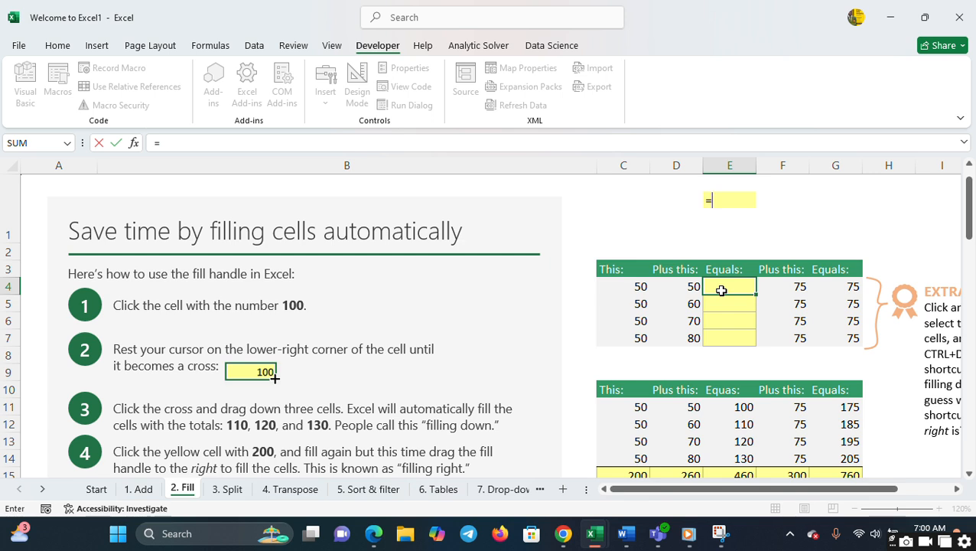
click(641, 288)
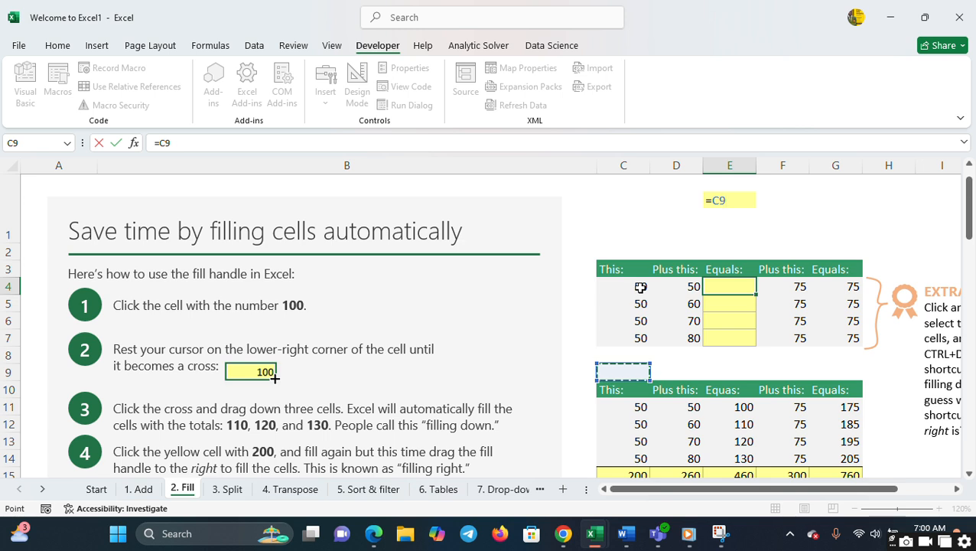
key(Up)
key(Up)
key(Up)
key(Up)
key(Up)
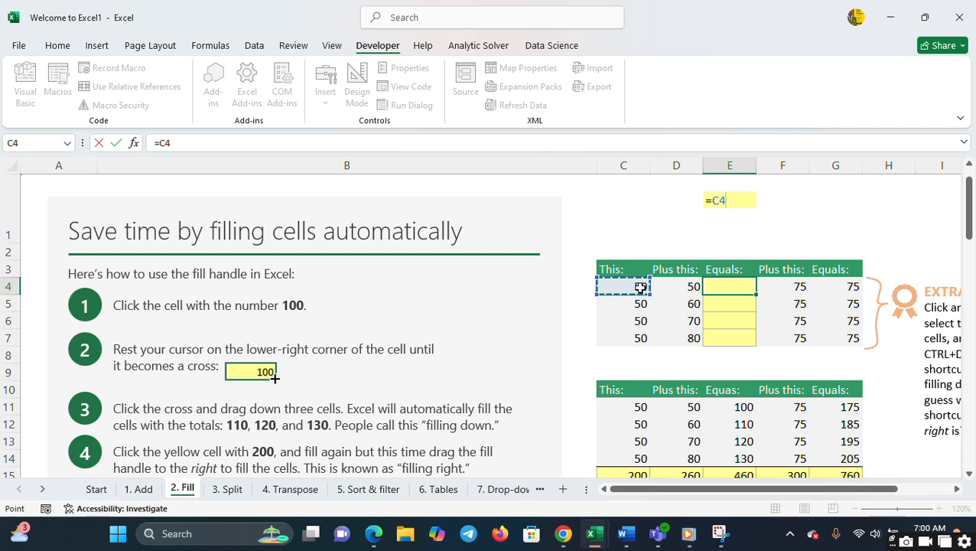
text(+)
key(Right)
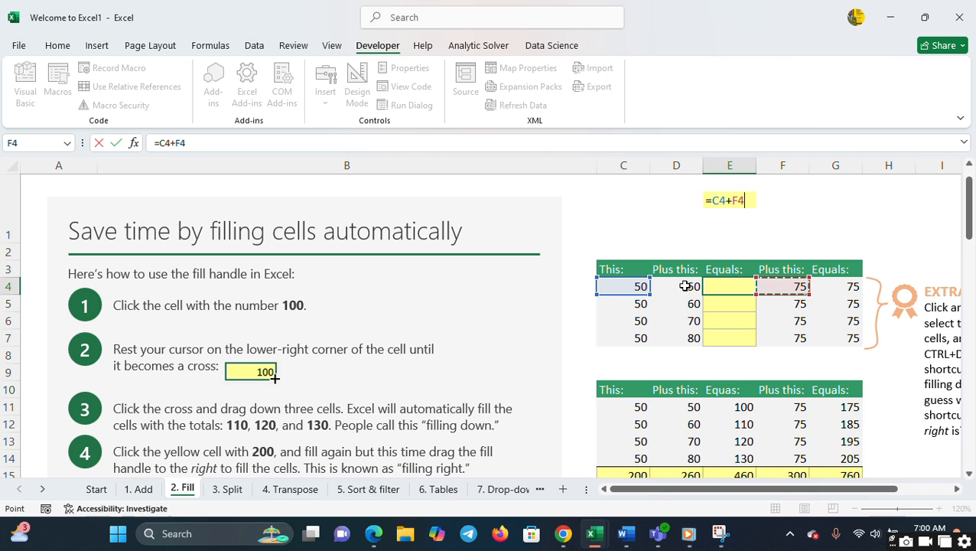
key(Left)
key(Left)
key(Down)
key(Down)
key(Down)
key(Down)
key(Down)
key(Up)
key(Up)
key(Up)
key(Up)
key(Up)
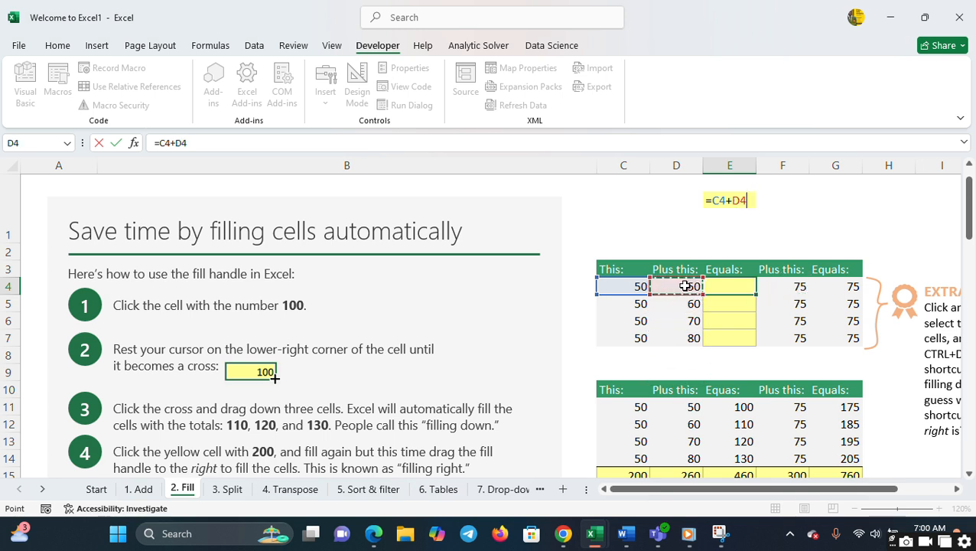
key(Return)
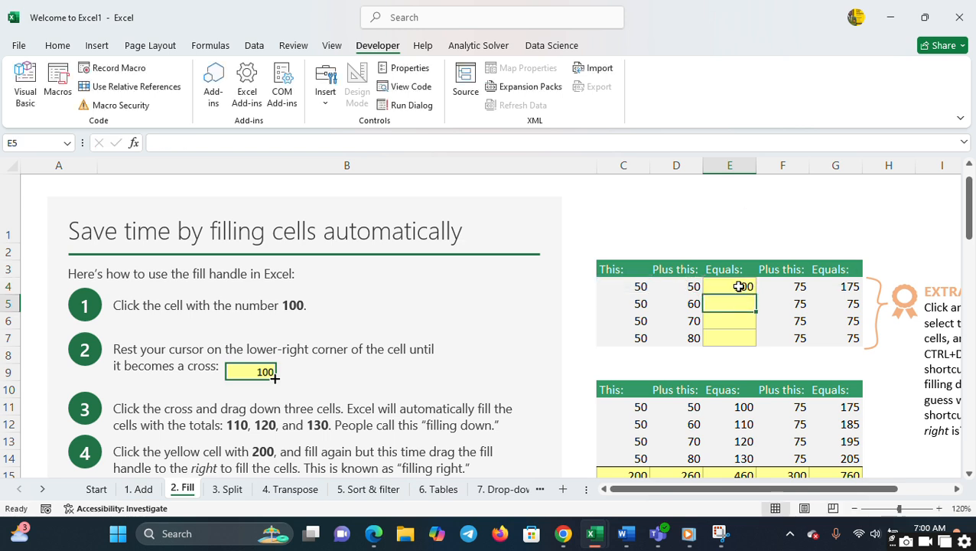
key(Down)
key(Down)
key(Down)
key(Down)
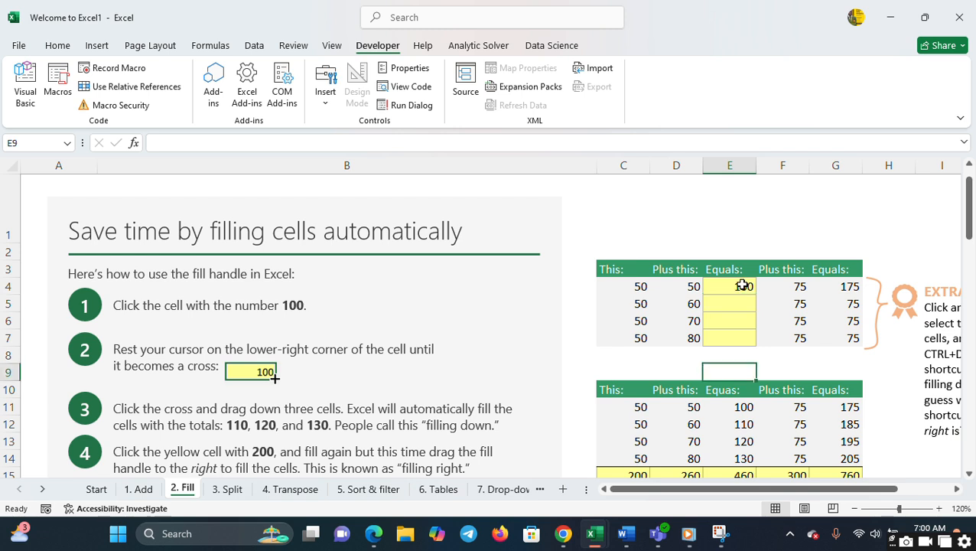
double_click(728, 285)
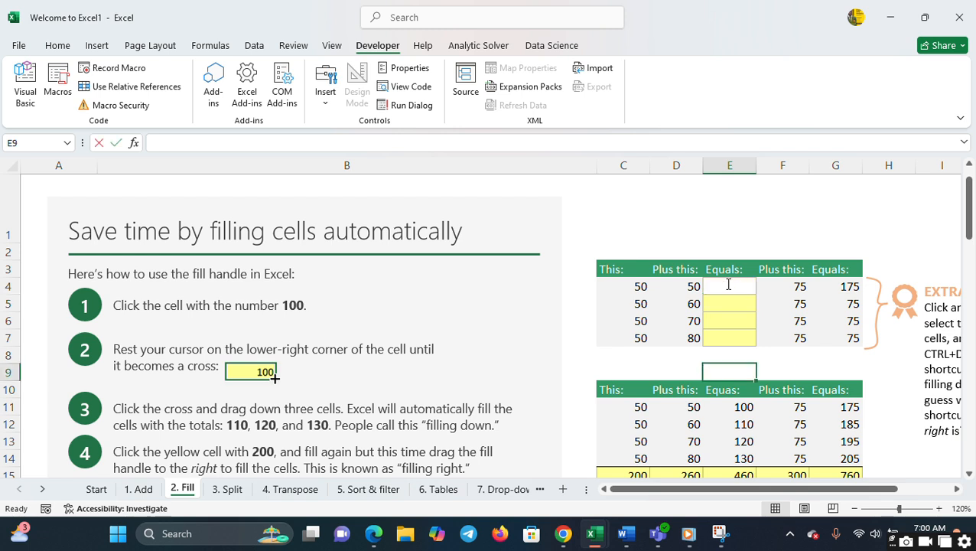
key(Return)
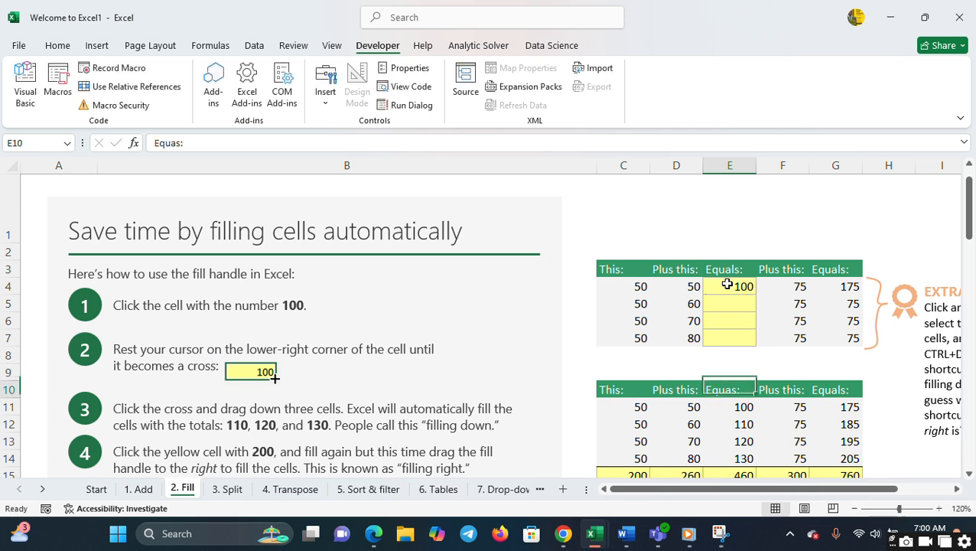
key(Up)
key(Up)
key(Up)
key(Up)
key(Up)
key(Up)
key(Up)
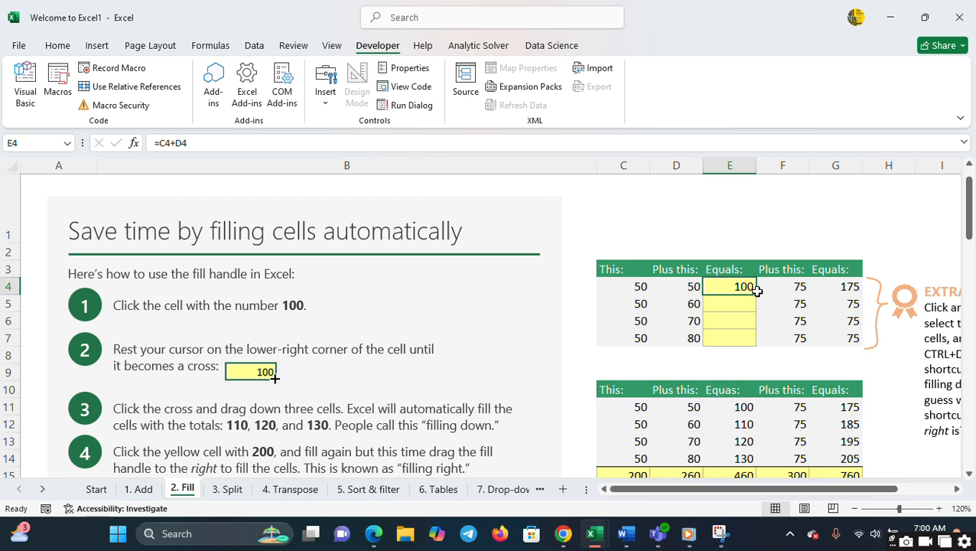
click(782, 372)
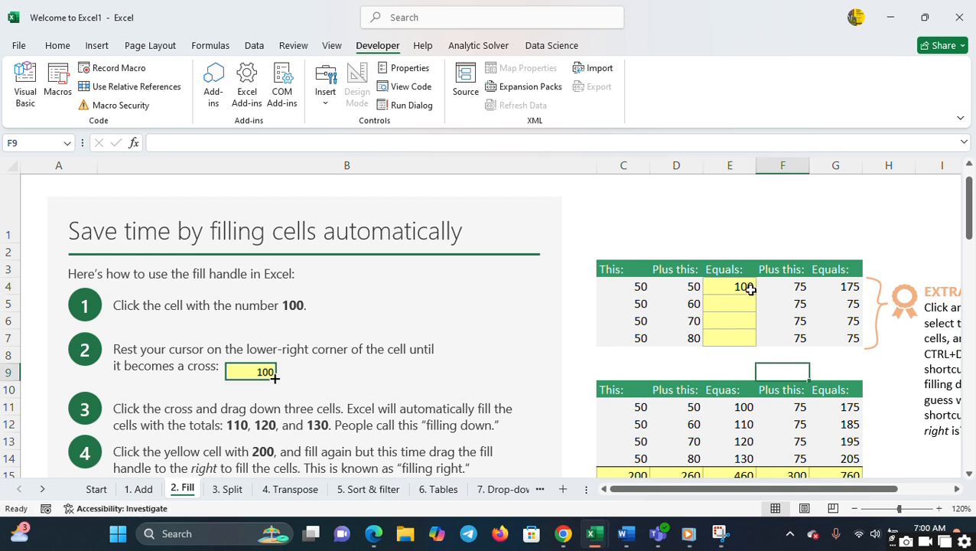
key(Left)
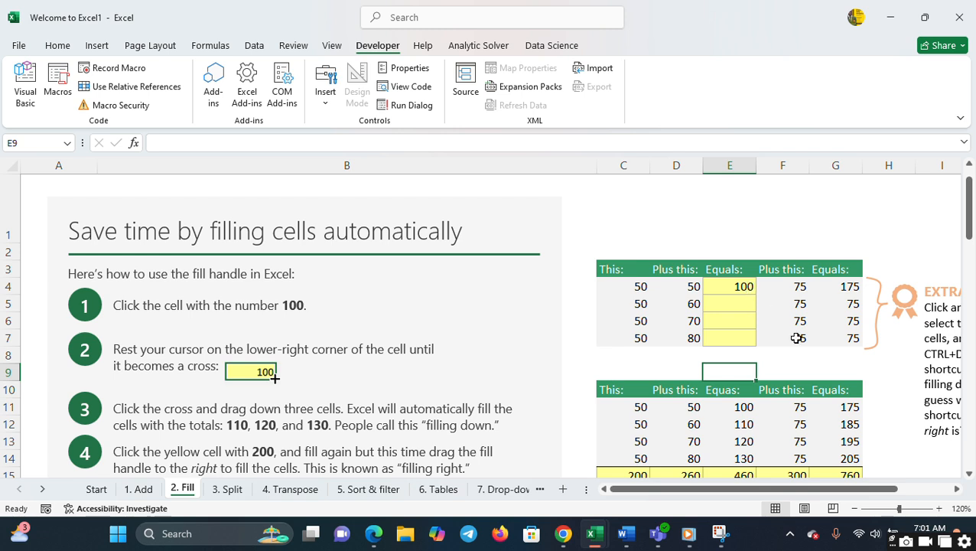
key(Up)
key(Up)
key(Up)
key(Up)
key(Up)
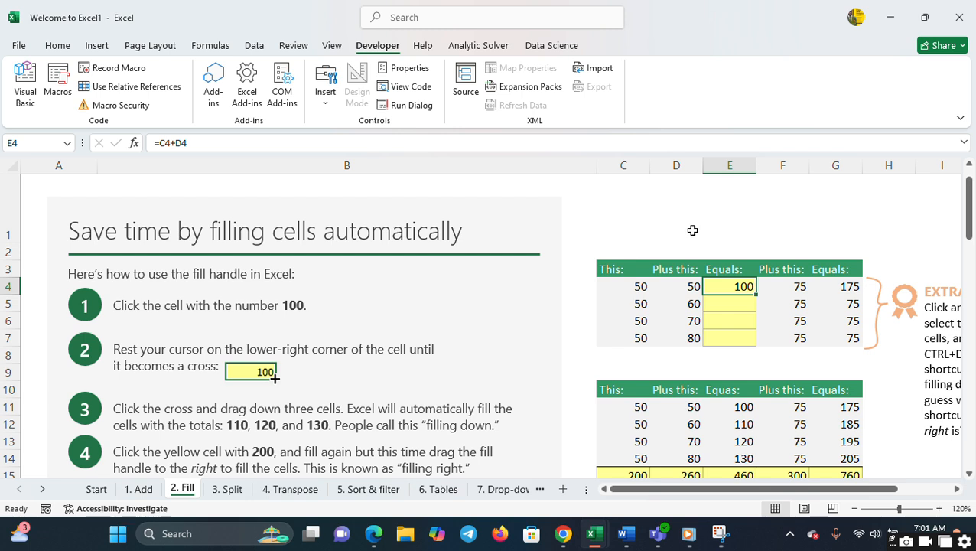
- Strip the leading equals sign from the SUM(C12:D12) formula in cell E12 of the lower table
double_click(712, 334)
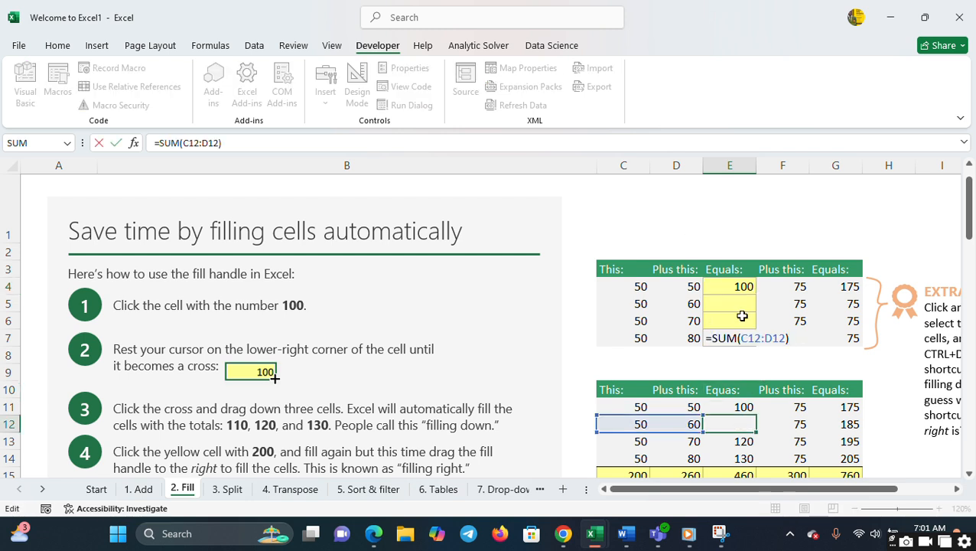
click(743, 316)
key(BackSpace)
key(BackSpace)
key(BackSpace)
key(BackSpace)
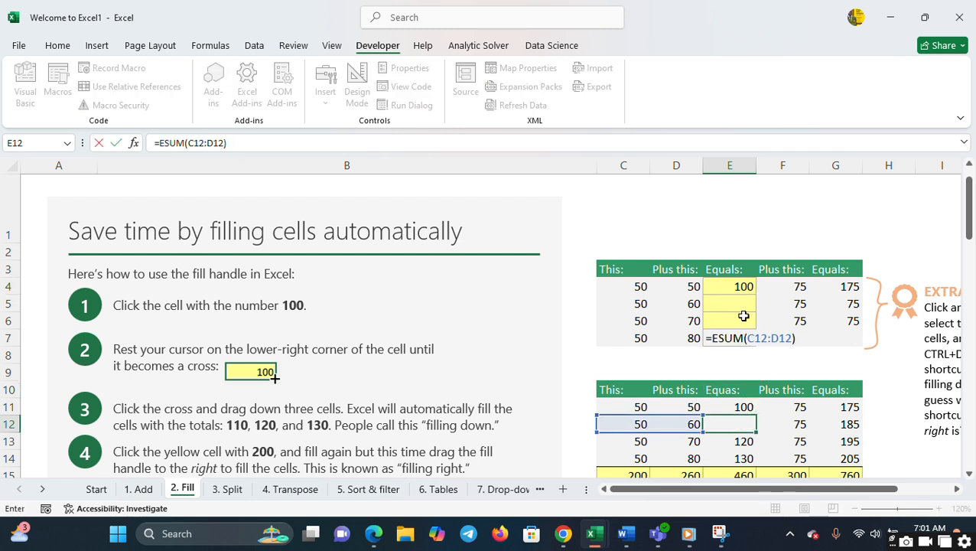
key(Right)
key(Right)
key(Right)
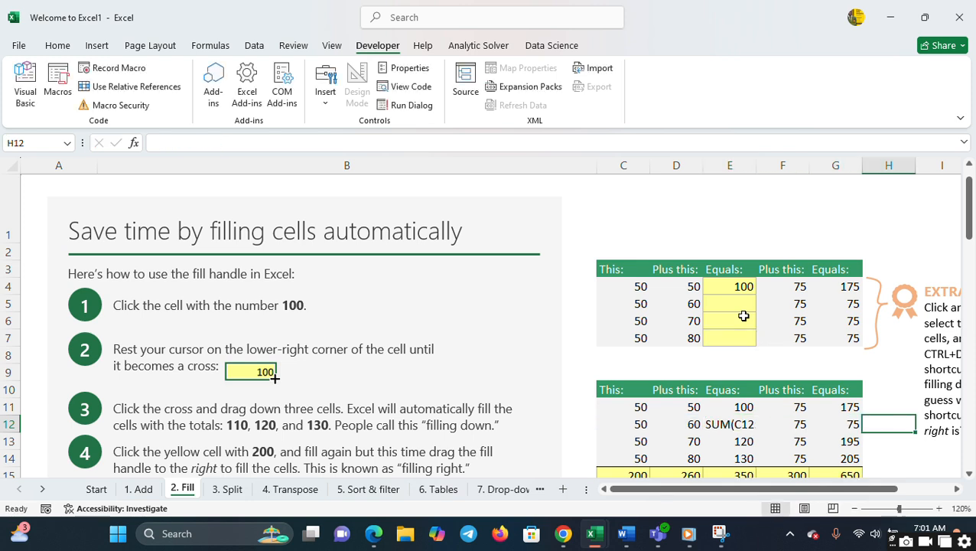
key(Left)
key(Left)
key(Left)
key(Up)
key(Up)
key(Up)
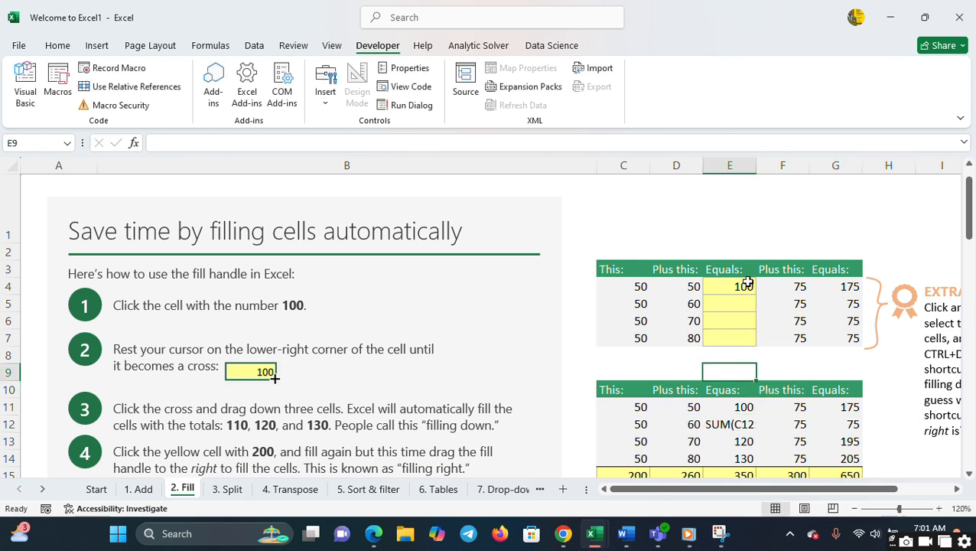
click(857, 508)
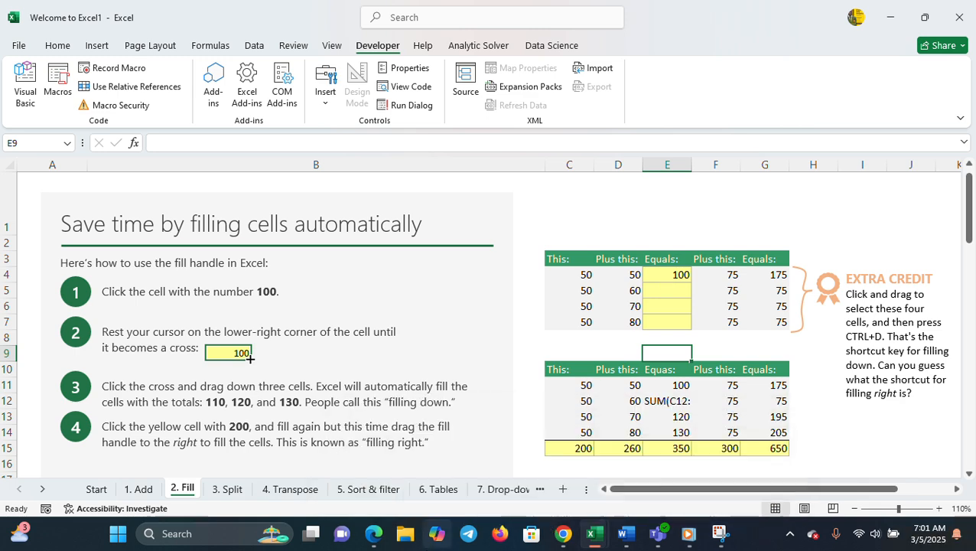
mouse_move(591, 534)
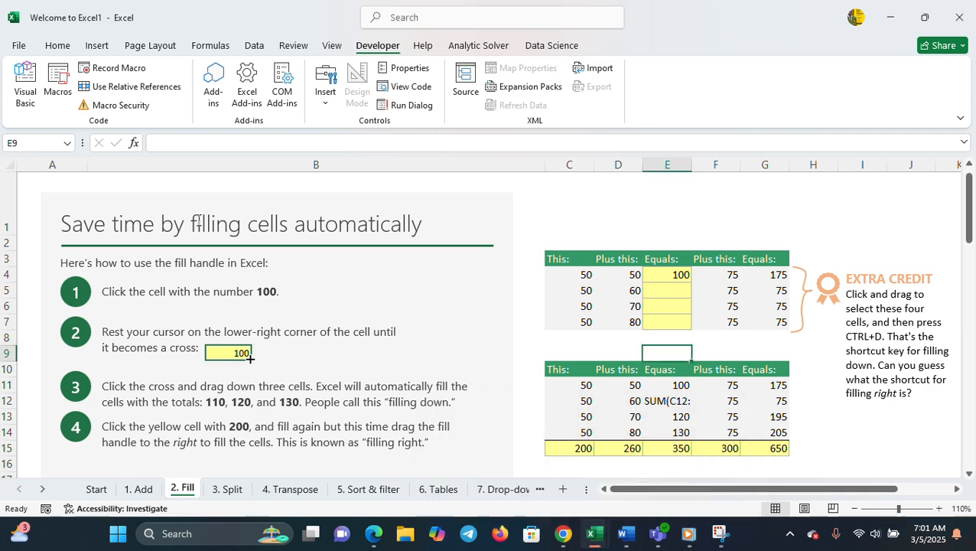
- Create a fresh workbook from the Welcome to Excel tour template and go to its 1. Add sheet
click(14, 44)
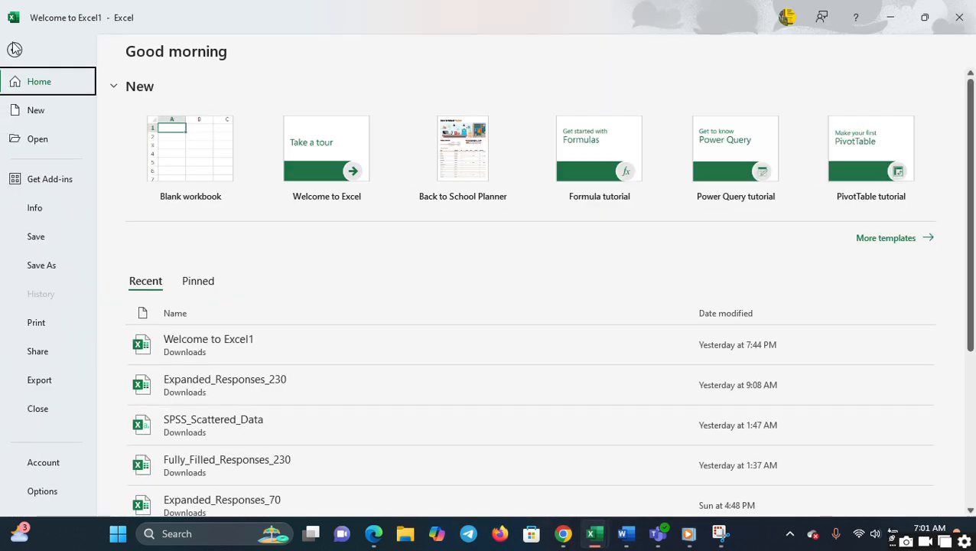
click(334, 167)
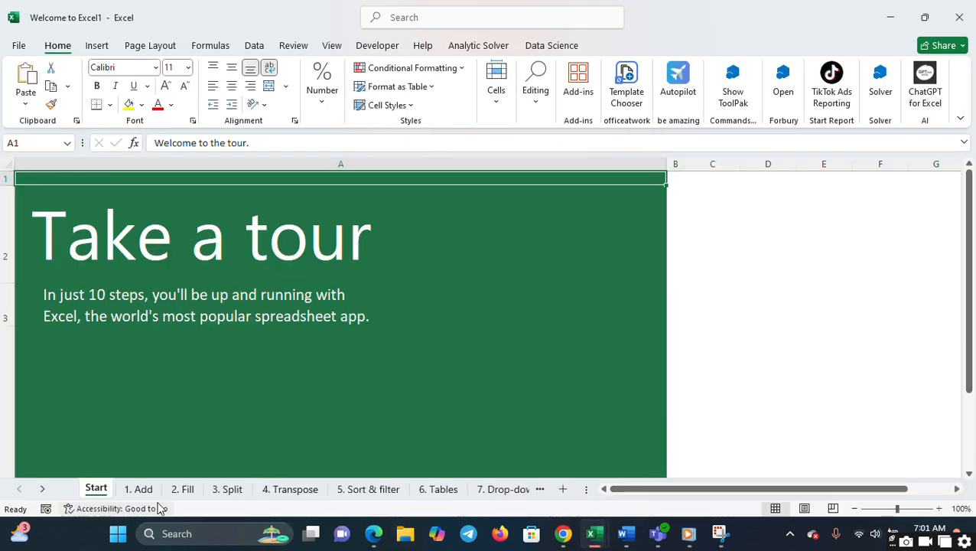
click(145, 492)
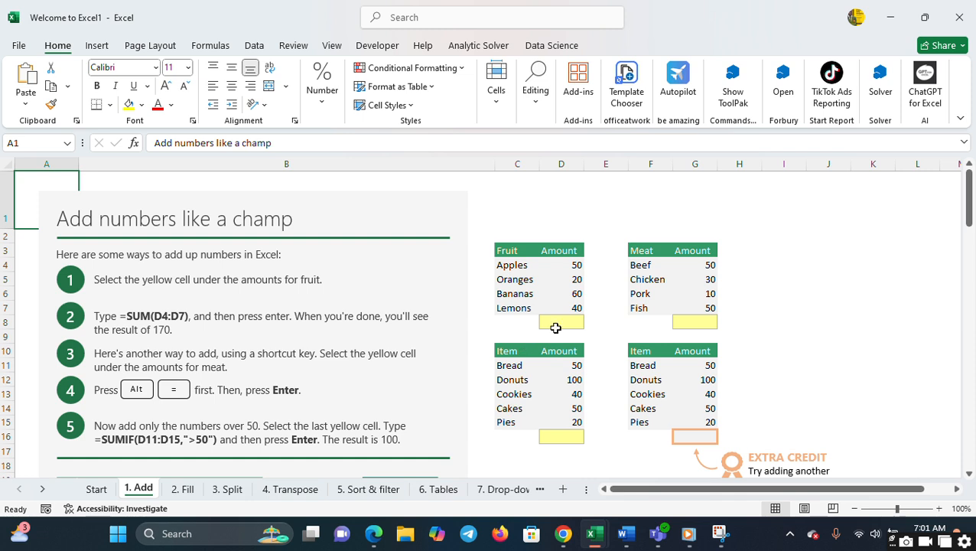
- Total the fruit amounts in cell D8 with the formula =SUM(D4:D7)
click(570, 324)
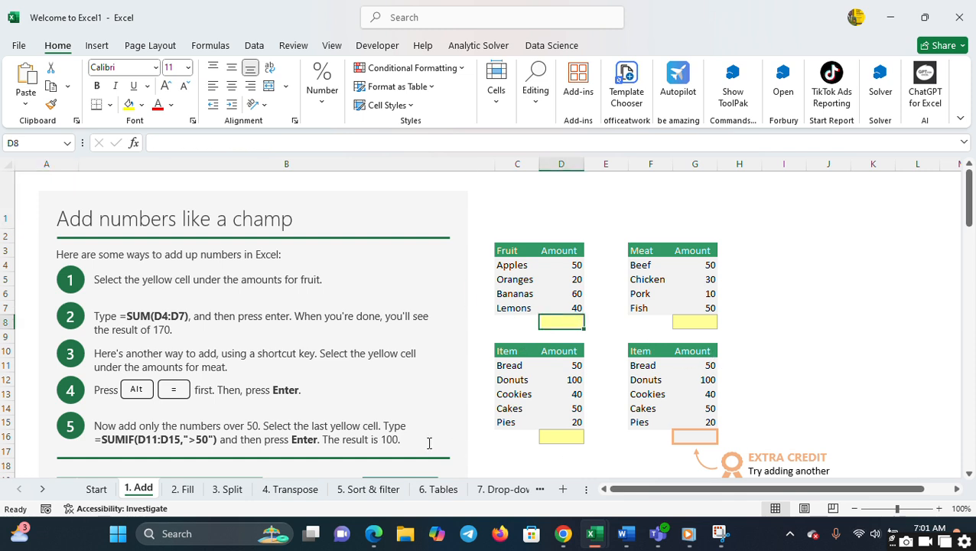
text(=sum)
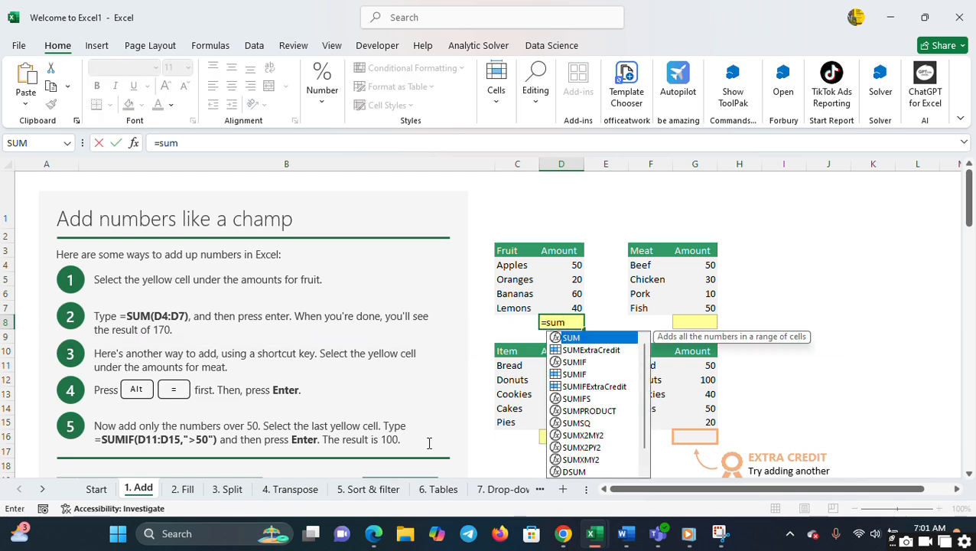
text(()
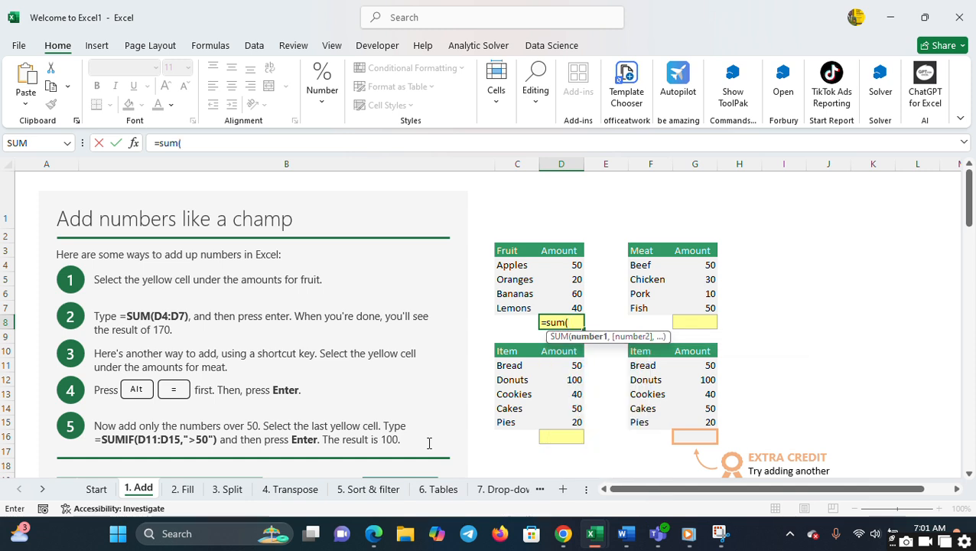
click(555, 265)
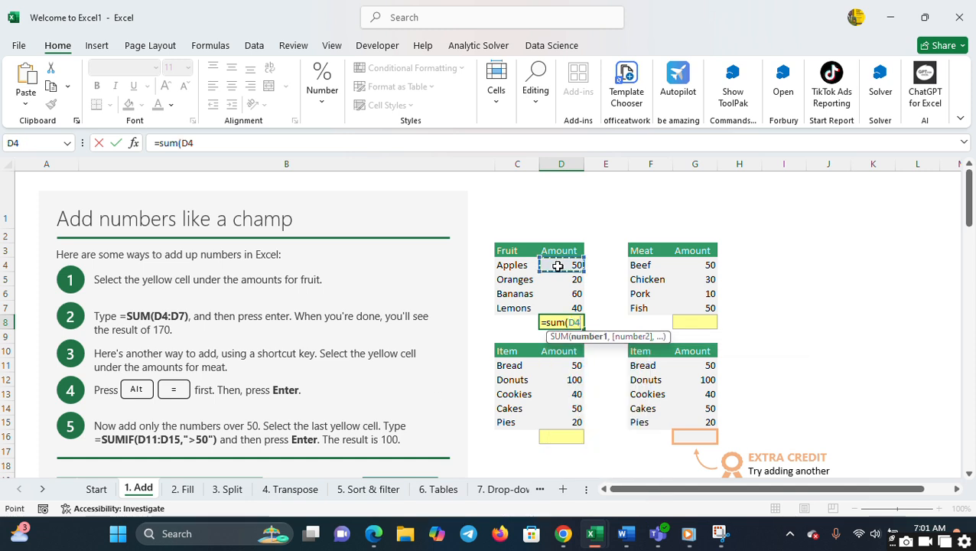
shift+click(563, 307)
key(Return)
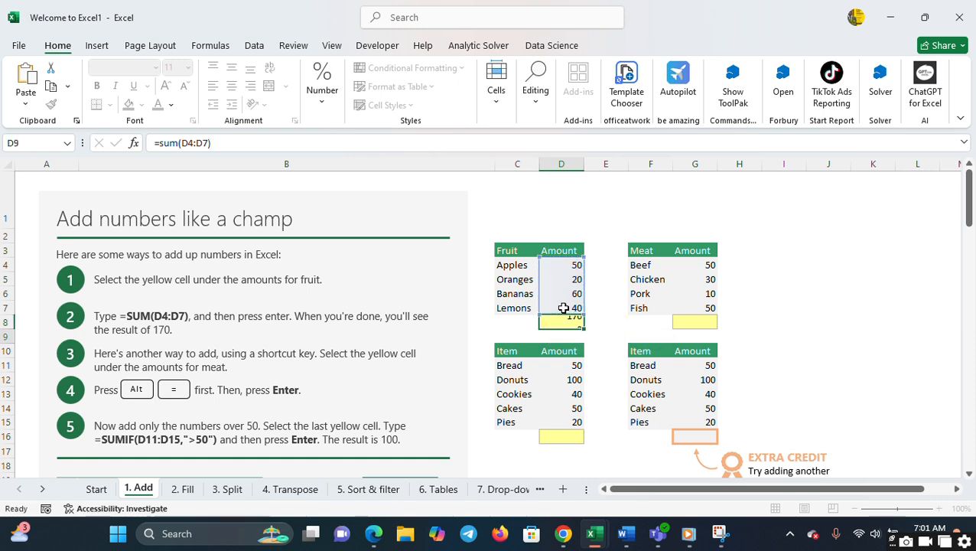
- Total the meat amounts in cell G8 with the formula =SUM(G4:G7)
click(688, 319)
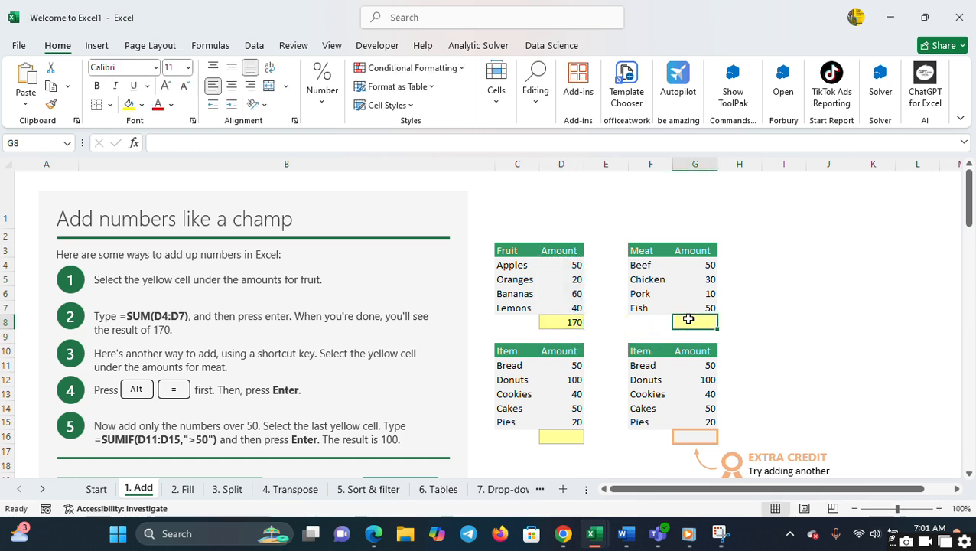
text(=sum)
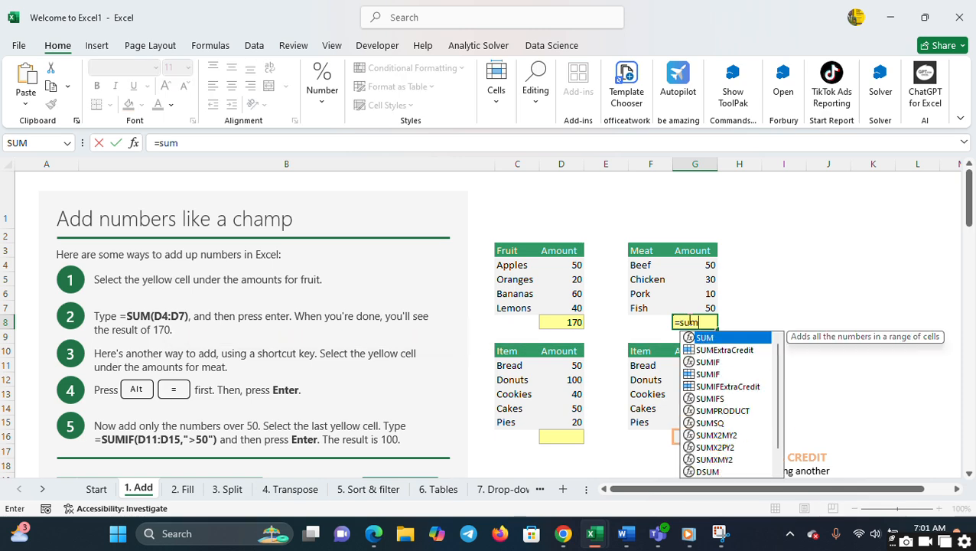
text(()
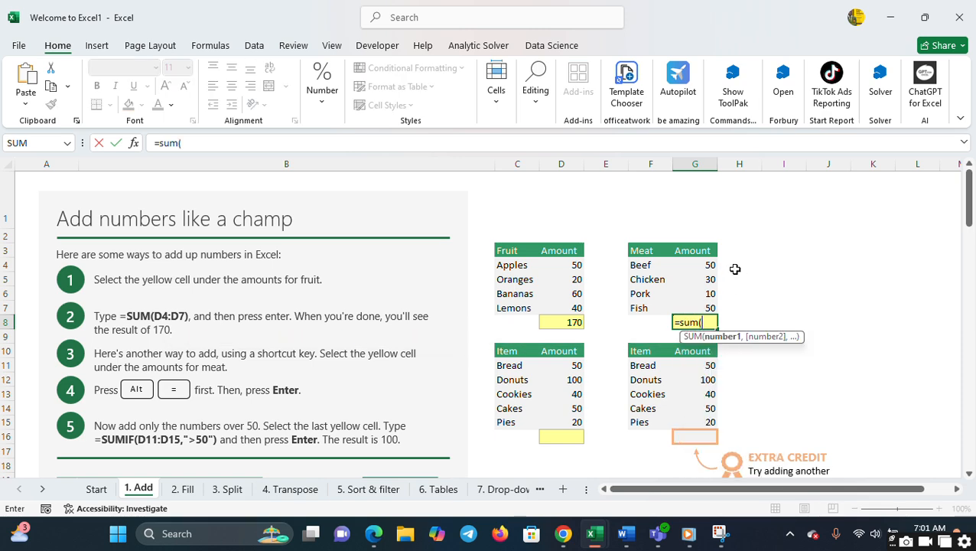
click(703, 265)
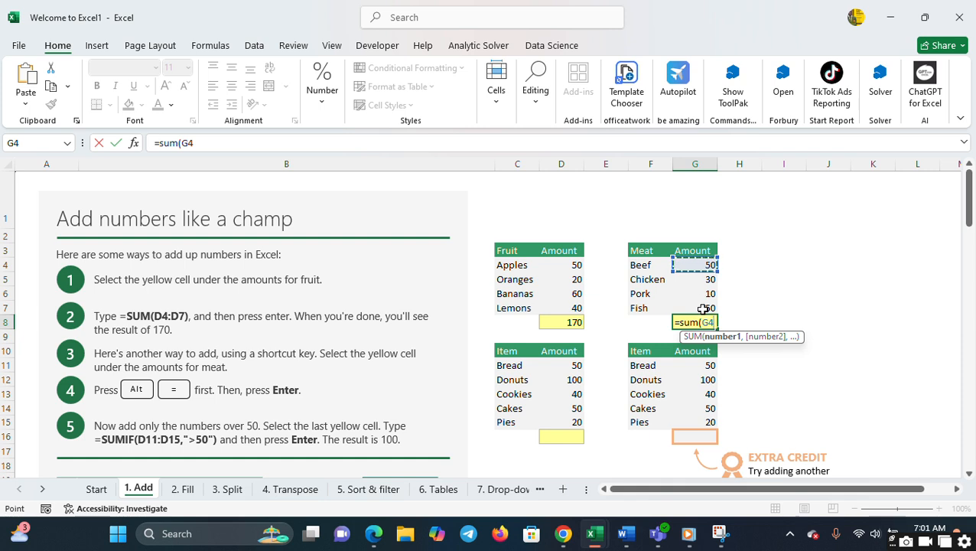
drag(702, 265, 703, 309)
key(Return)
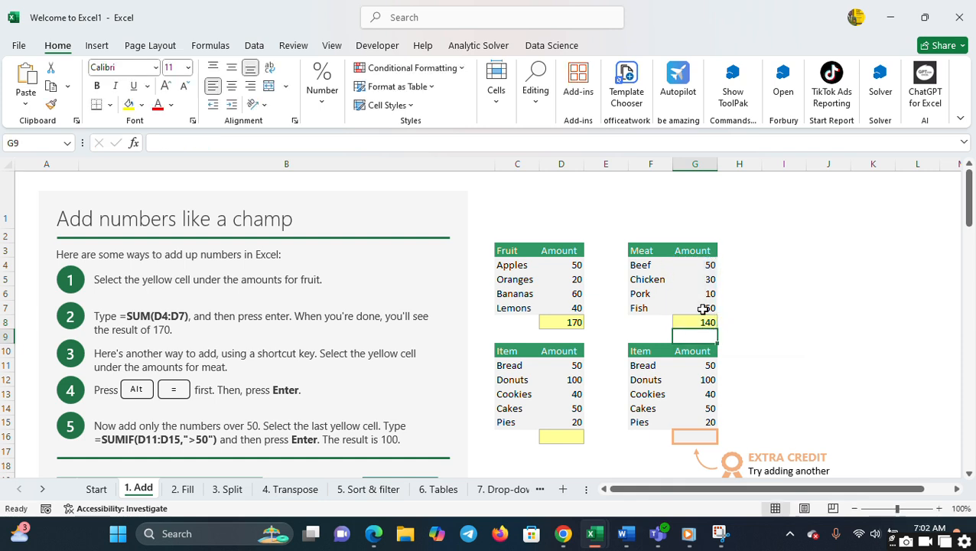
- Total the first Item table's amounts in yellow cell D16 with the formula =SUM(D11:D15)
click(555, 436)
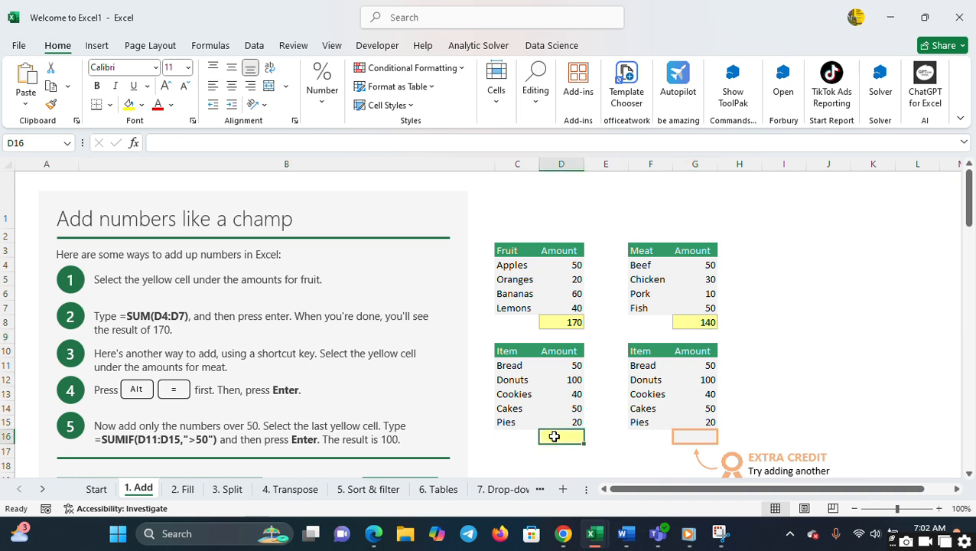
text(=sum)
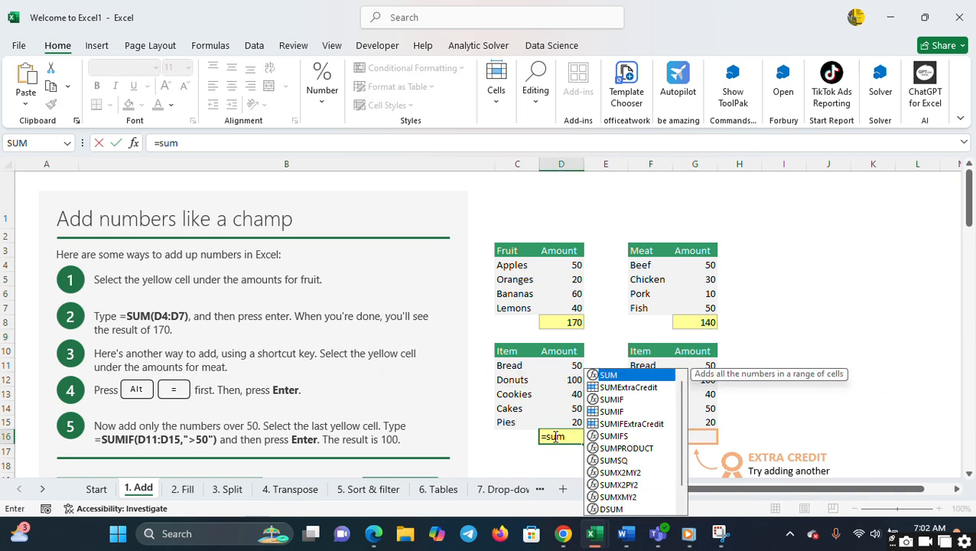
text(()
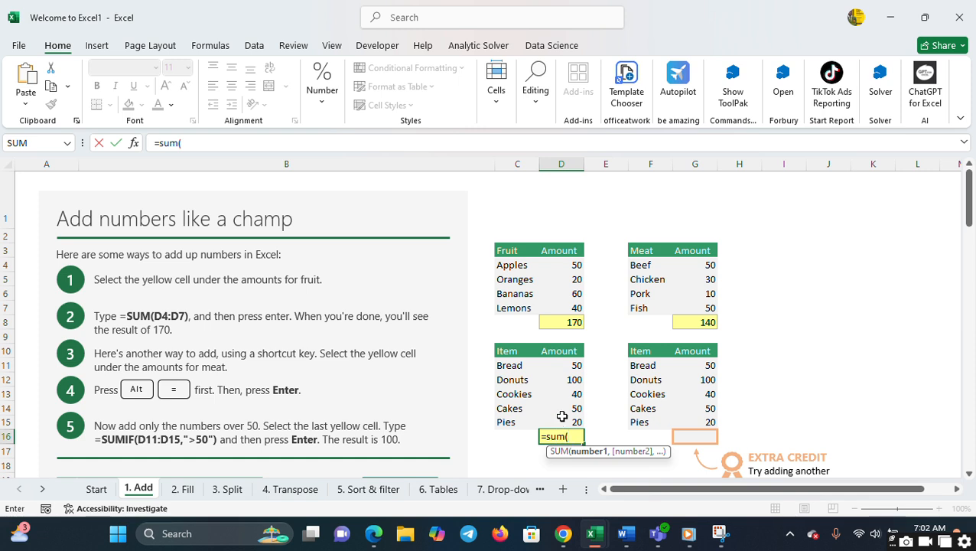
click(566, 364)
drag(567, 364, 575, 425)
key(Return)
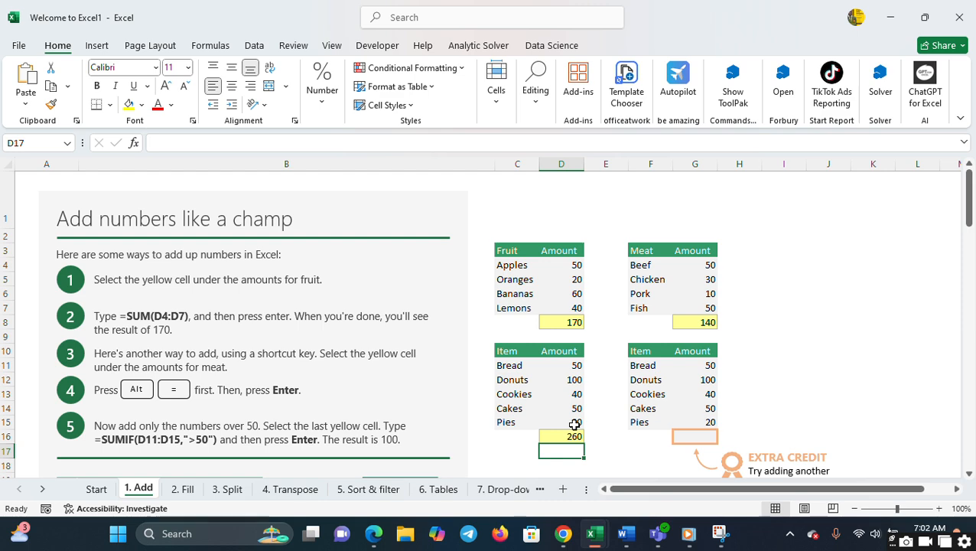
- Total the second Item table's amounts in the orange-bordered cell G16 with the formula =SUM(G11:G15)
click(704, 440)
text(=su)
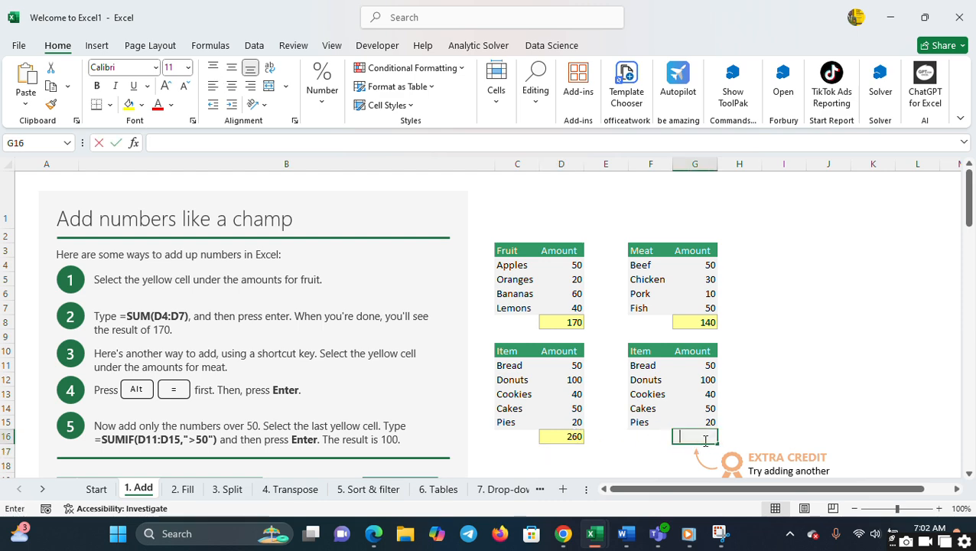
text(m()
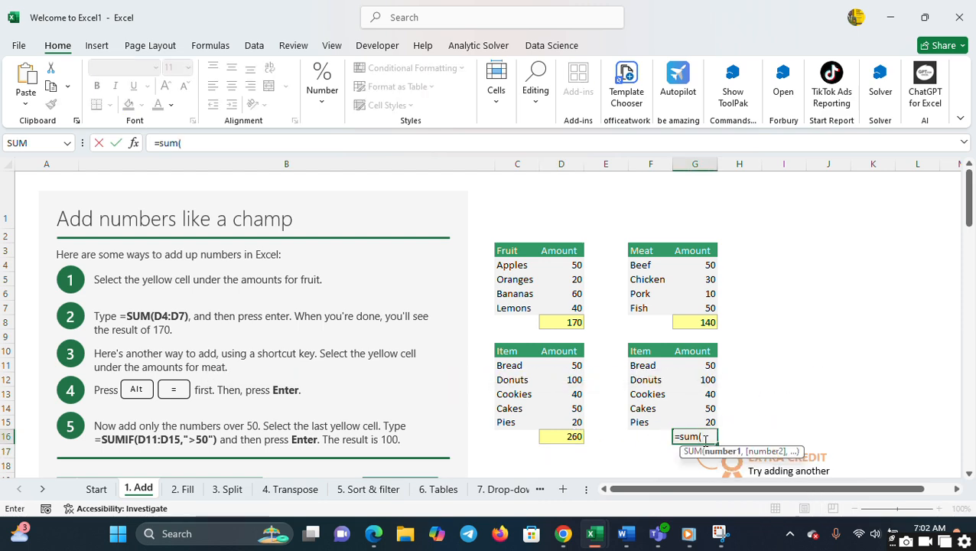
click(700, 366)
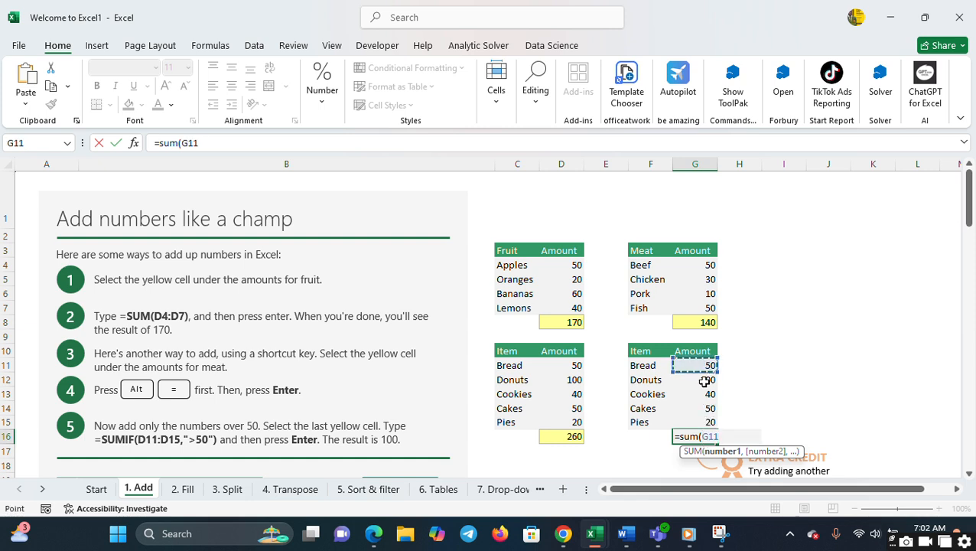
shift+click(698, 421)
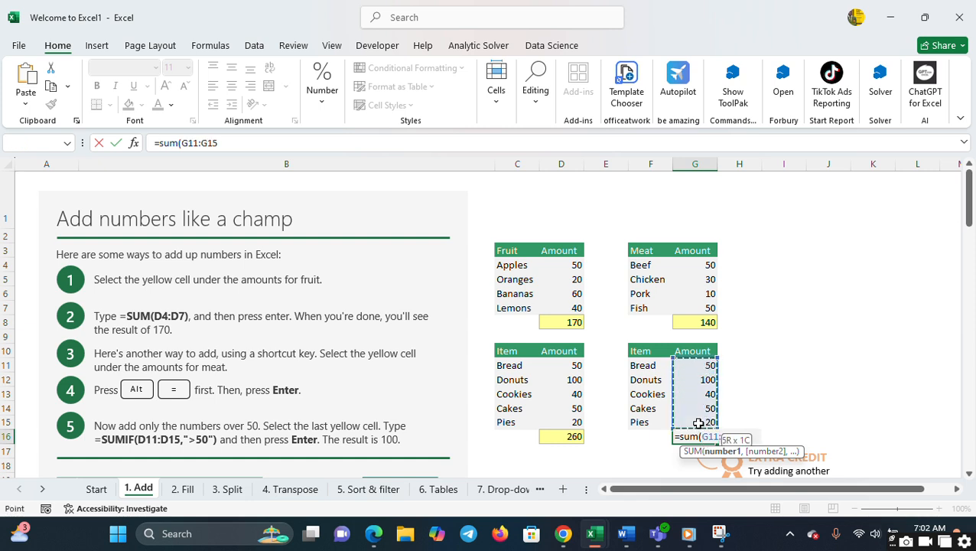
key(Return)
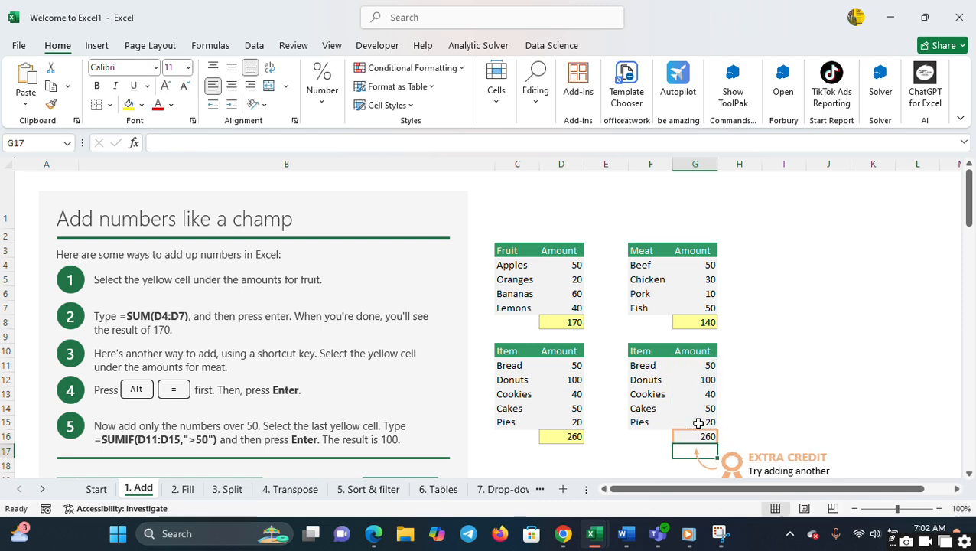
- On the 2. Fill sheet, replace the formula in yellow cell E4 with =C4+D4
click(182, 489)
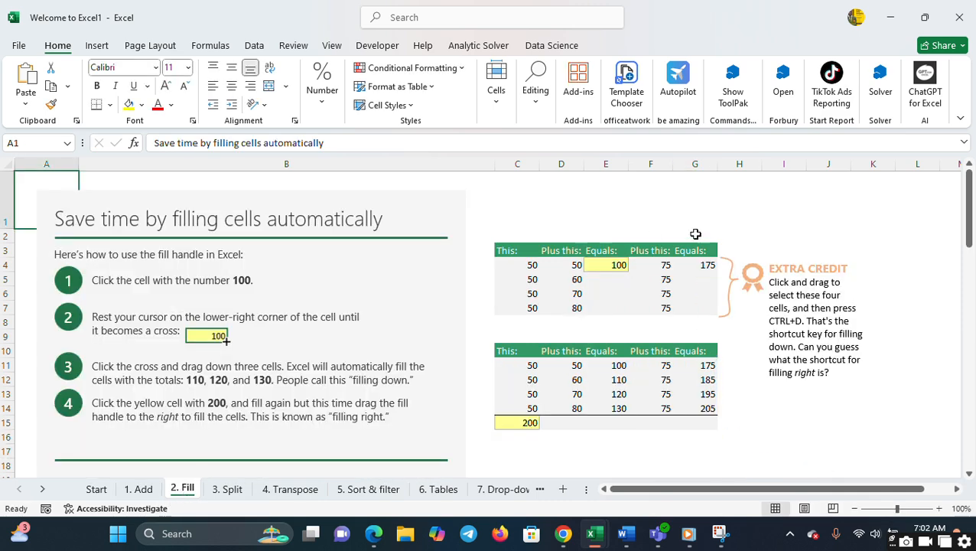
click(621, 265)
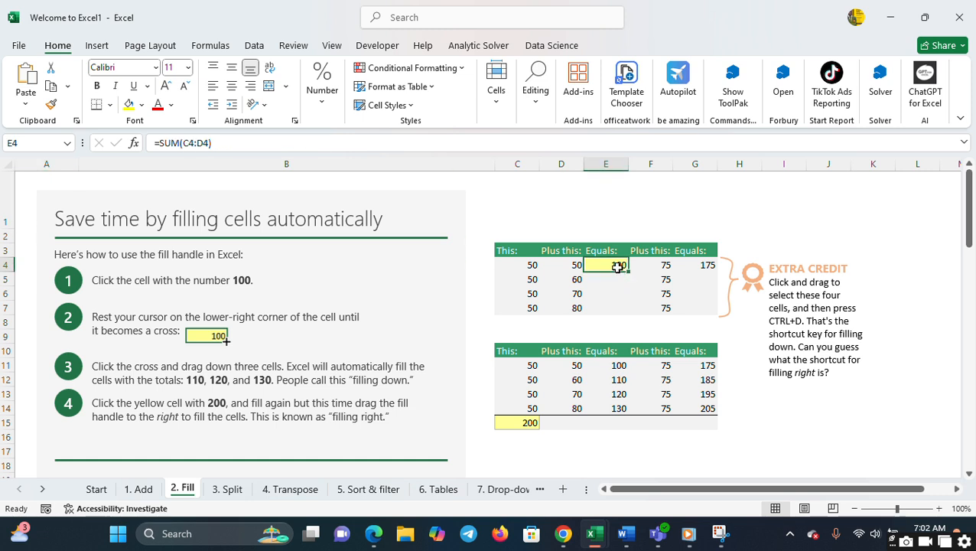
text(=)
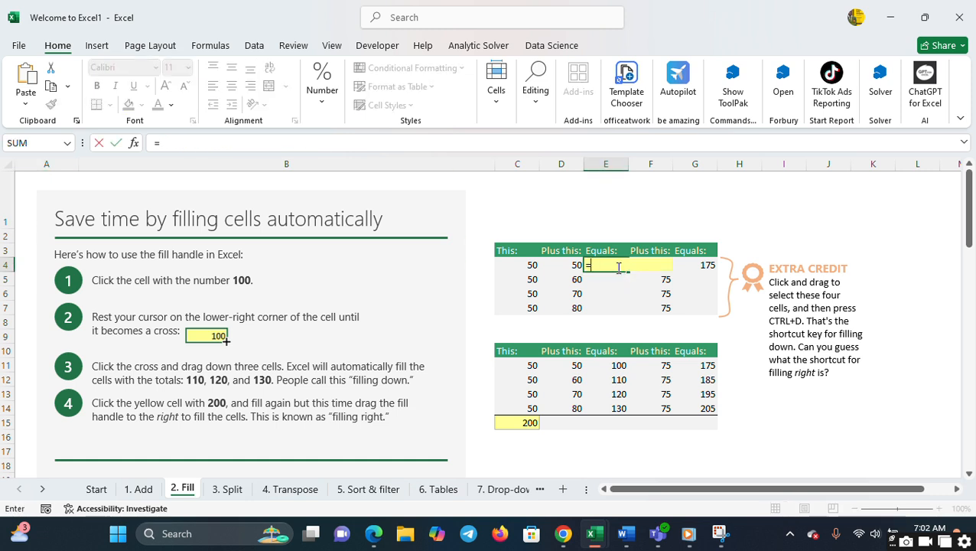
click(525, 262)
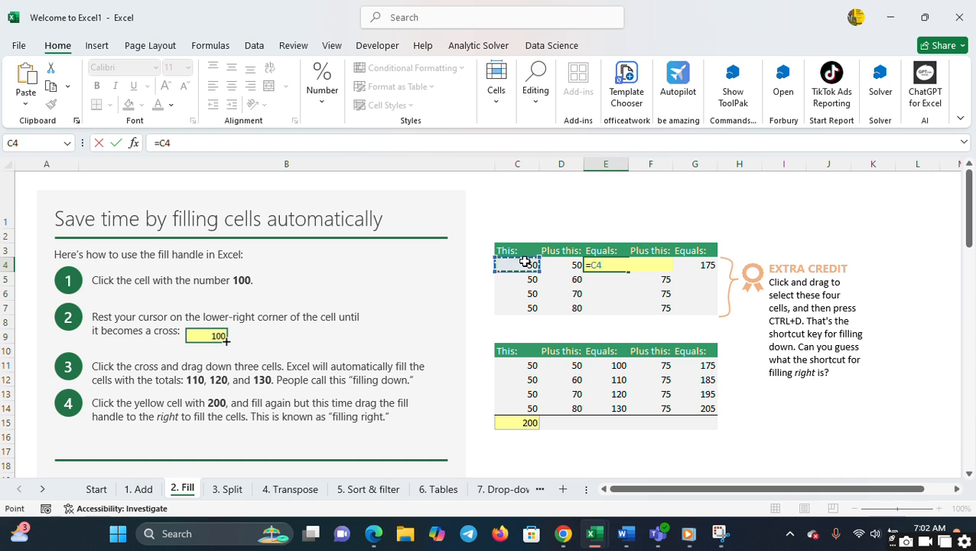
text(+)
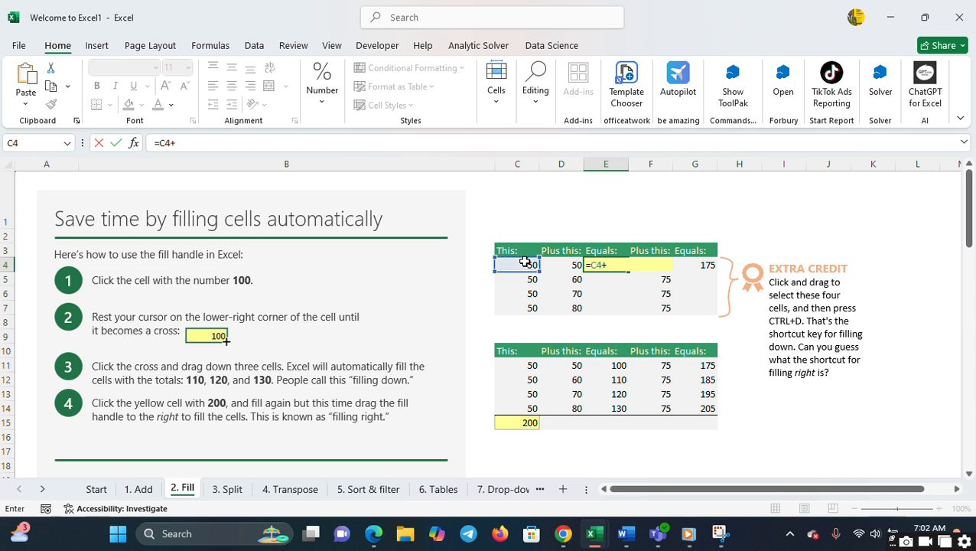
click(567, 267)
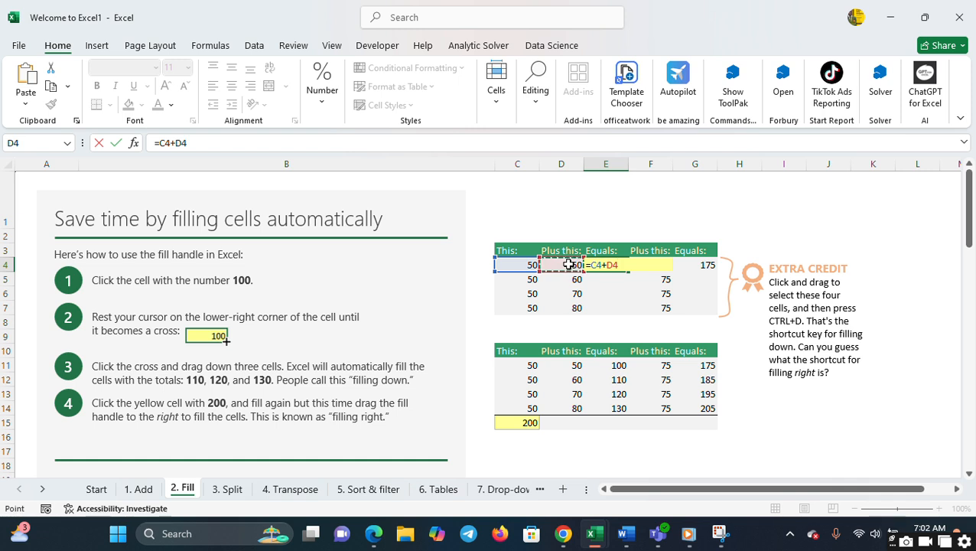
key(Return)
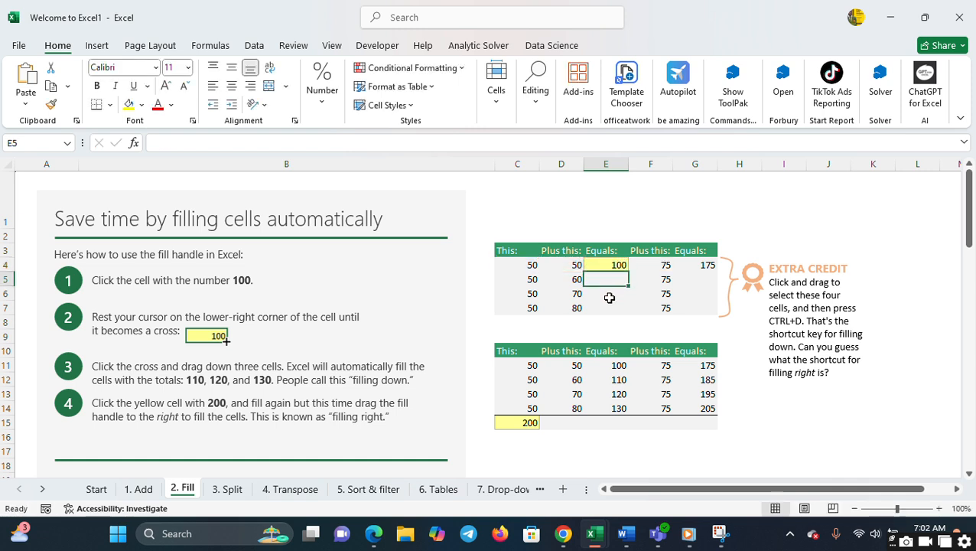
- Fill the E4 formula down through E7 and the C15 total formula across through G15
click(617, 266)
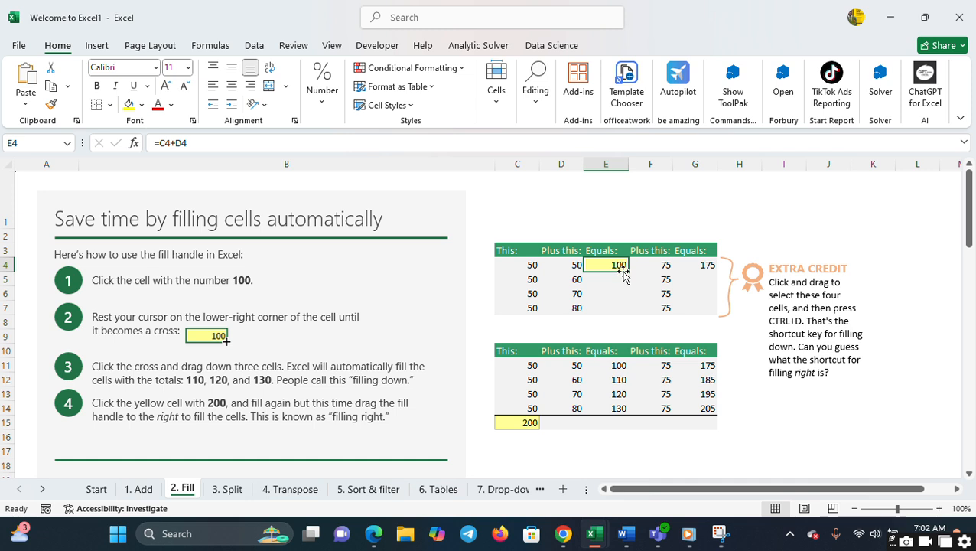
drag(626, 272, 621, 314)
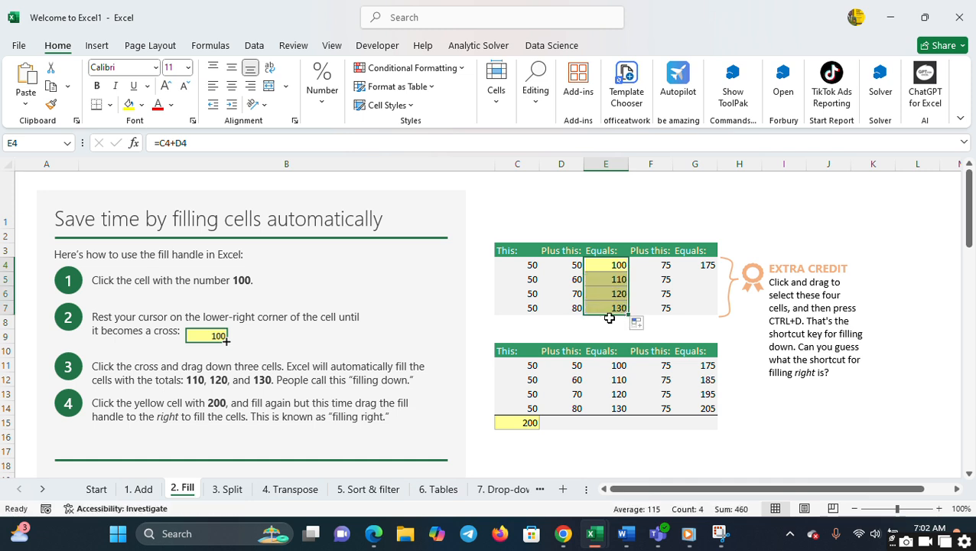
click(536, 424)
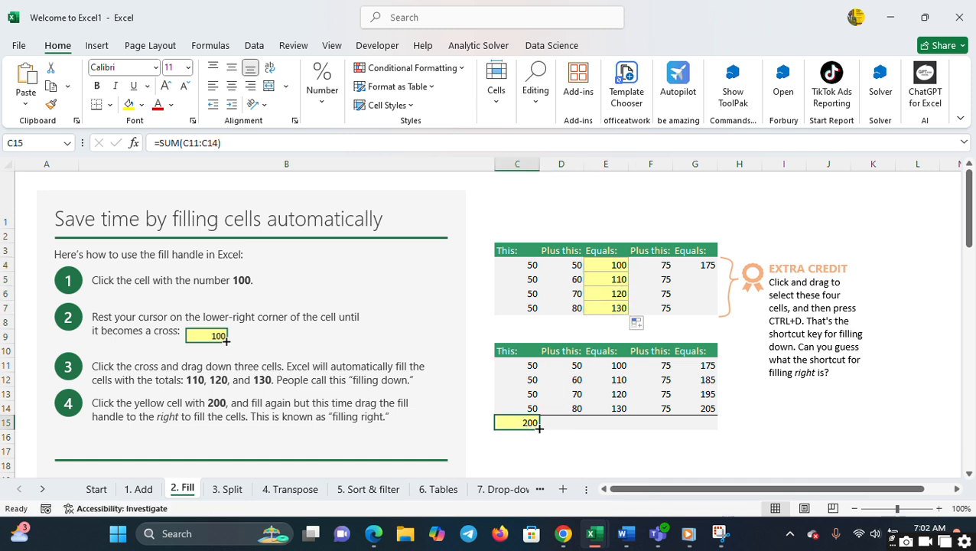
drag(540, 429, 704, 438)
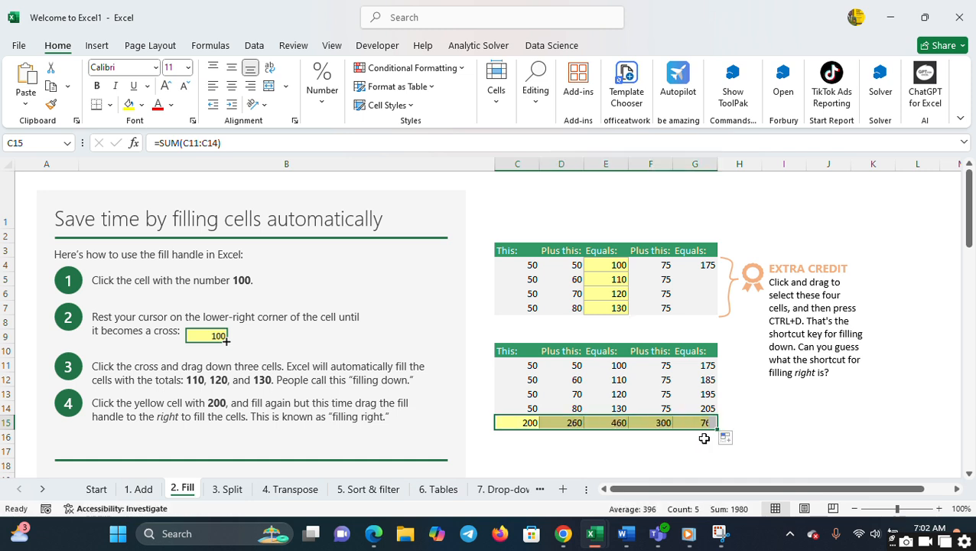
- On the 3. Split sheet, enter the first record's first name in D32 and Flash Fill the rest of the First name column
click(225, 490)
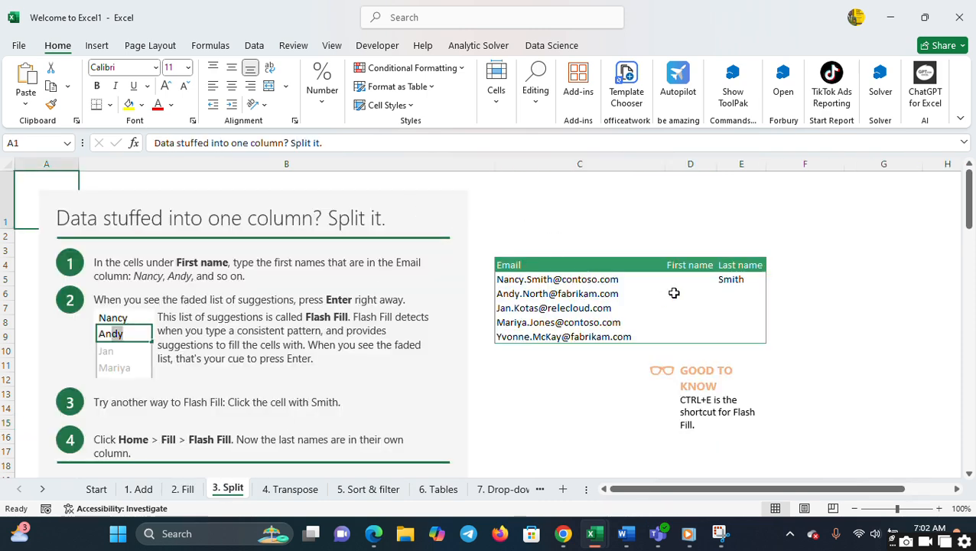
scroll(789, 391, down, 6)
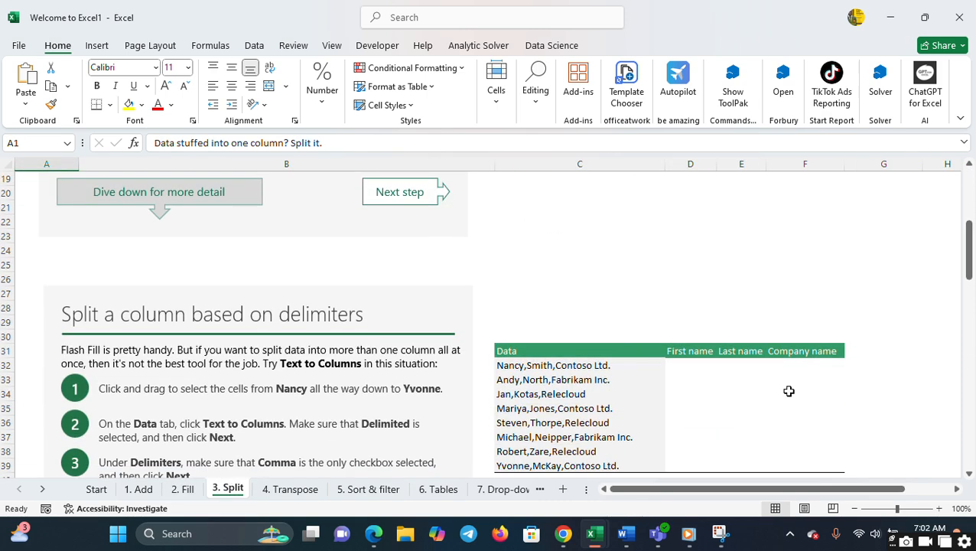
click(699, 365)
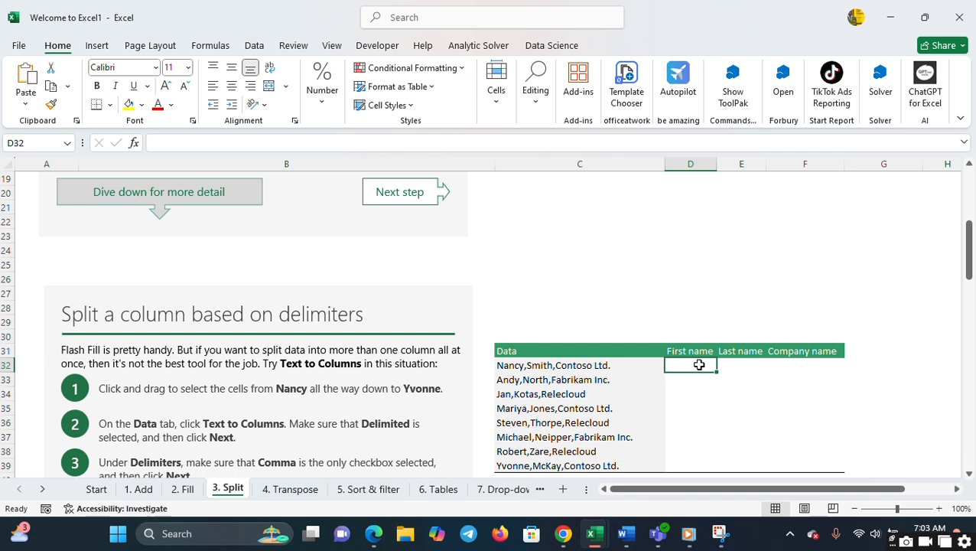
text(Na)
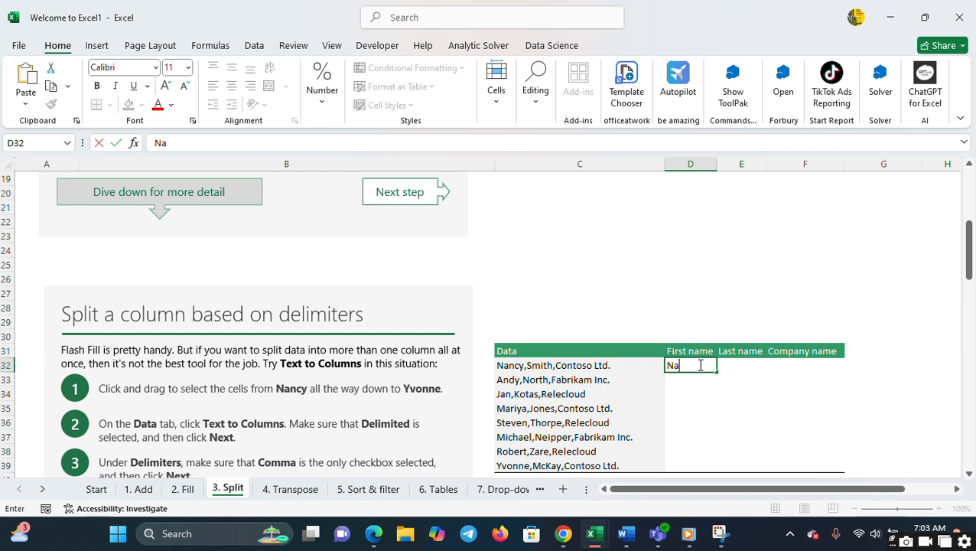
text(ncy)
key(Tab)
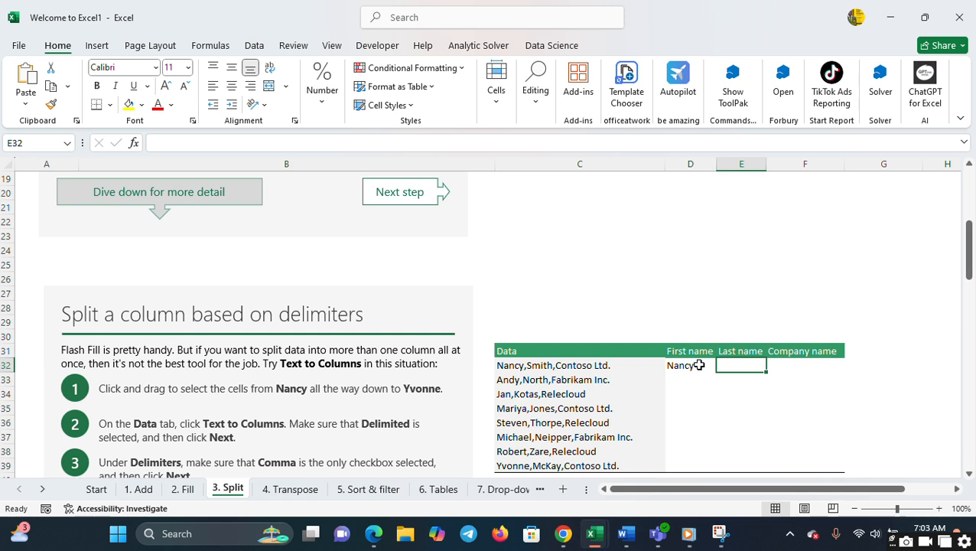
click(698, 365)
key(ctrl+e)
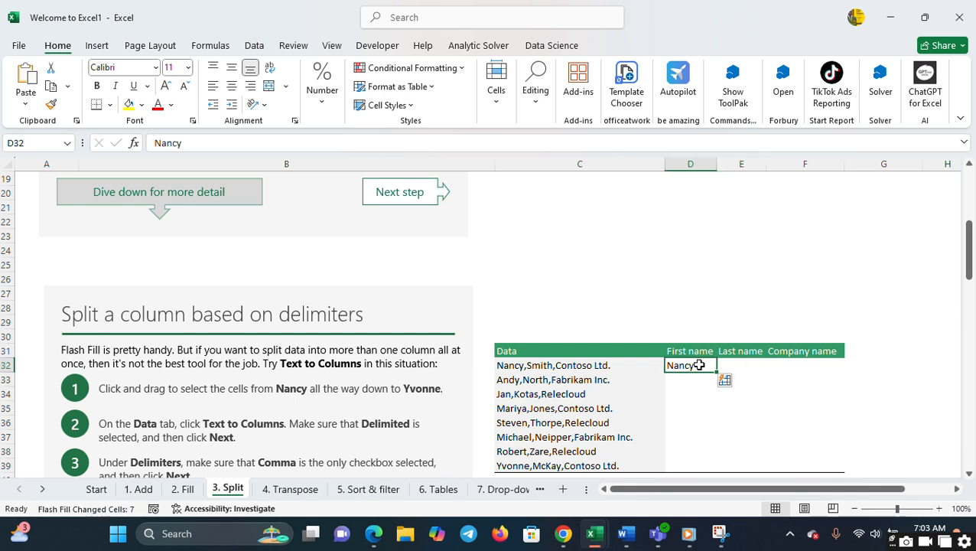
key(Tab)
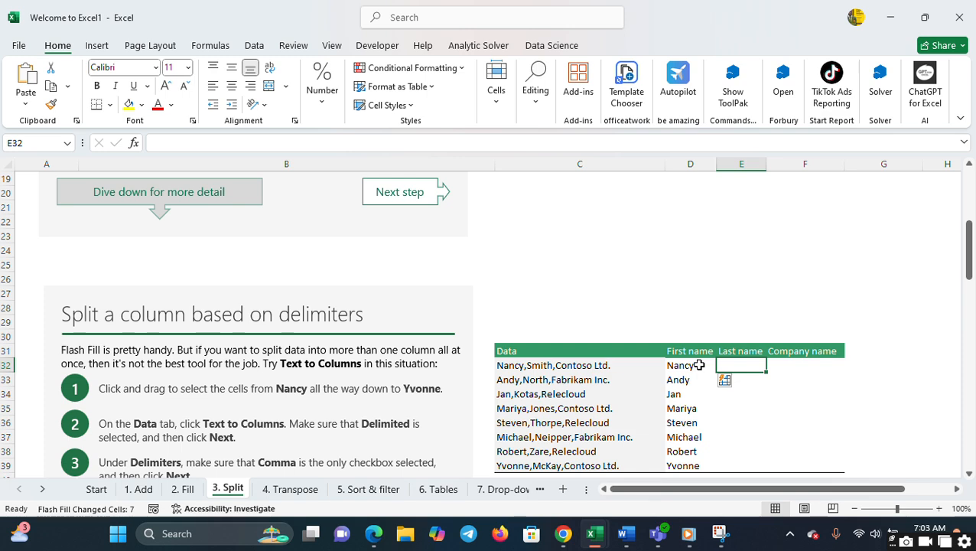
key(Down)
key(Down)
key(Down)
key(Down)
key(Down)
key(Down)
key(Down)
key(Down)
key(Down)
key(Down)
key(Down)
key(Down)
key(Down)
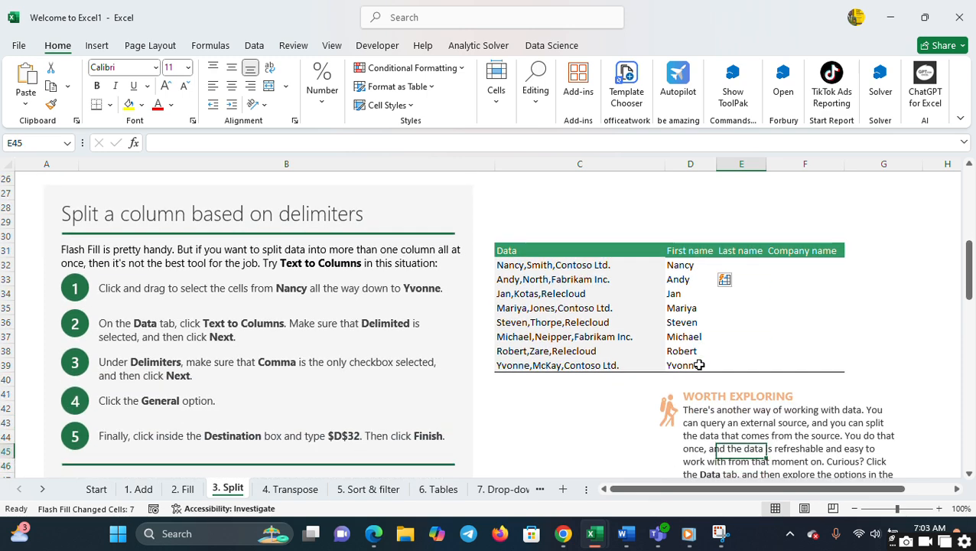
key(Up)
key(Up)
key(Up)
key(Up)
key(Up)
key(Up)
key(Up)
key(Up)
key(Up)
key(Up)
key(Up)
key(Up)
key(Up)
key(Up)
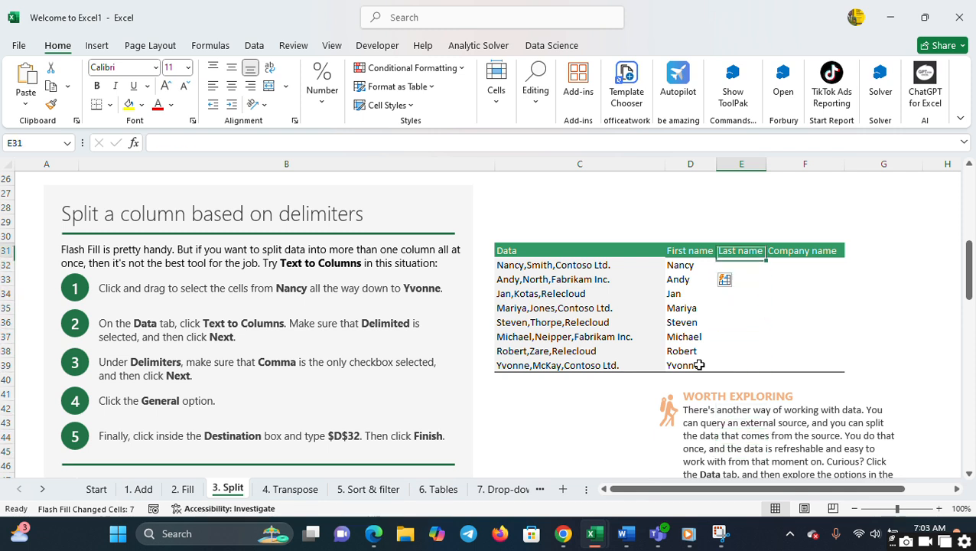
- Enter the note CONTROL+E in cell C28 above the delimiter practice table
click(625, 203)
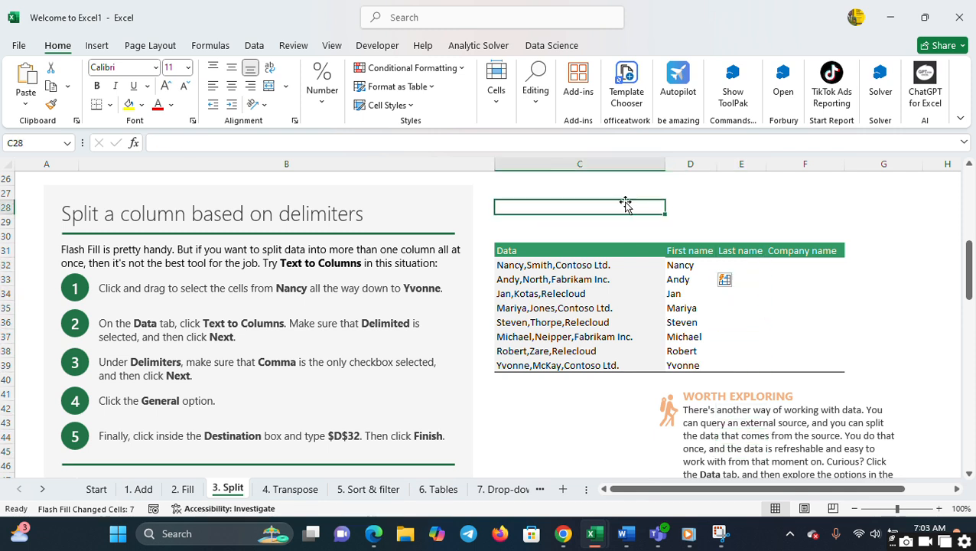
text(C)
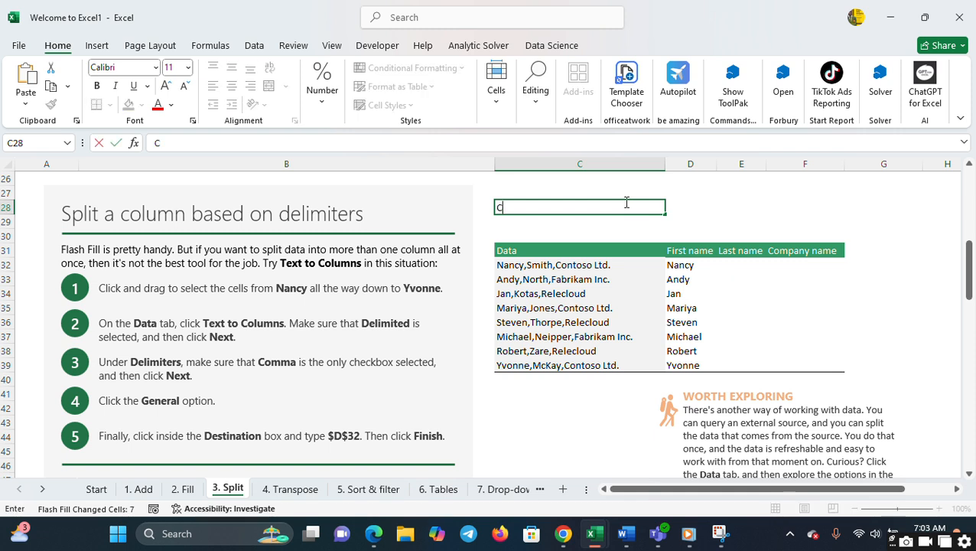
text(ONTROL)
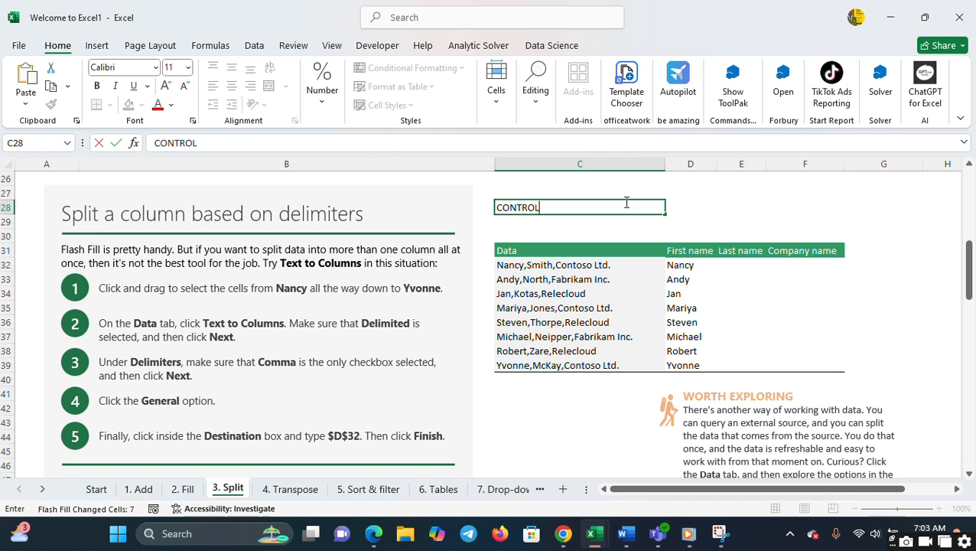
text(+e)
key(BackSpace)
text(E)
click(661, 278)
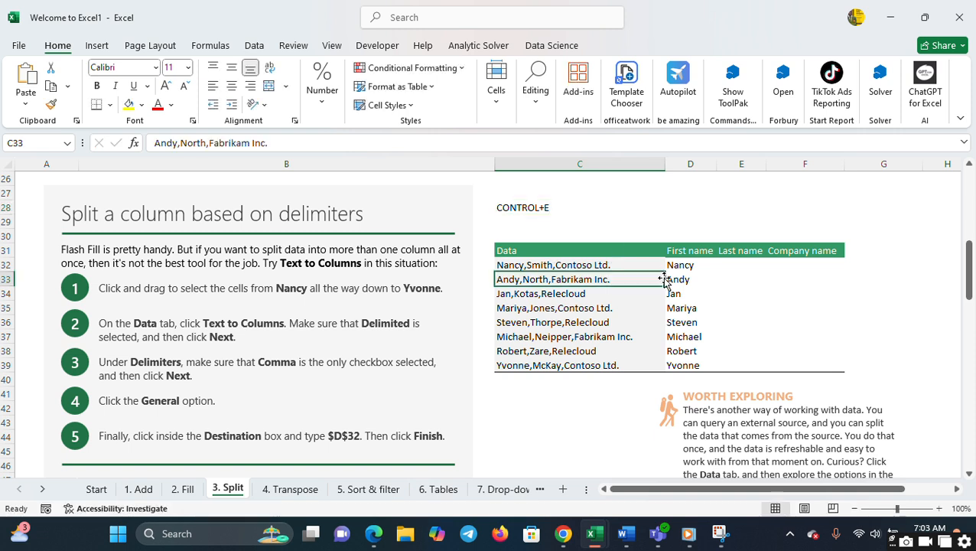
- Enter the first record's last name in E32 and Flash Fill the rest of the Last name column
click(723, 269)
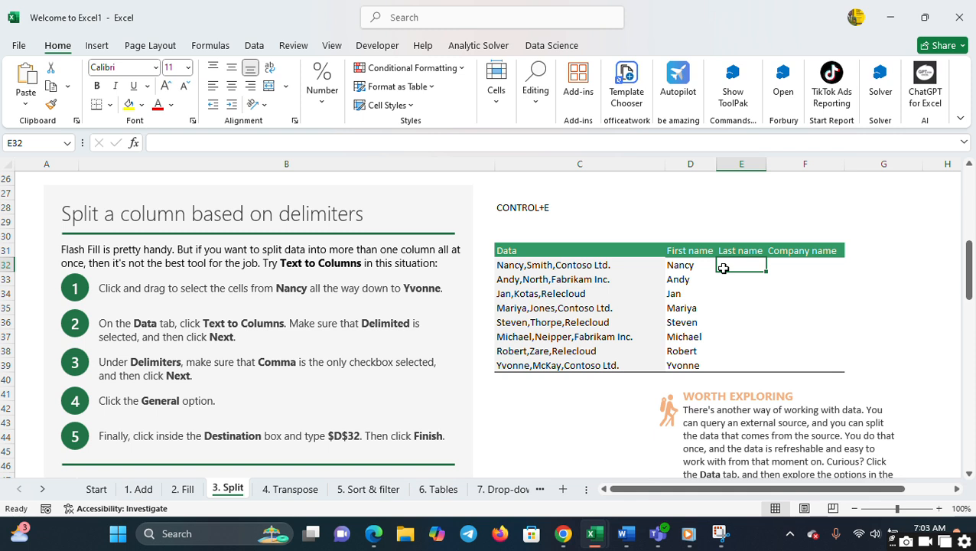
text(S)
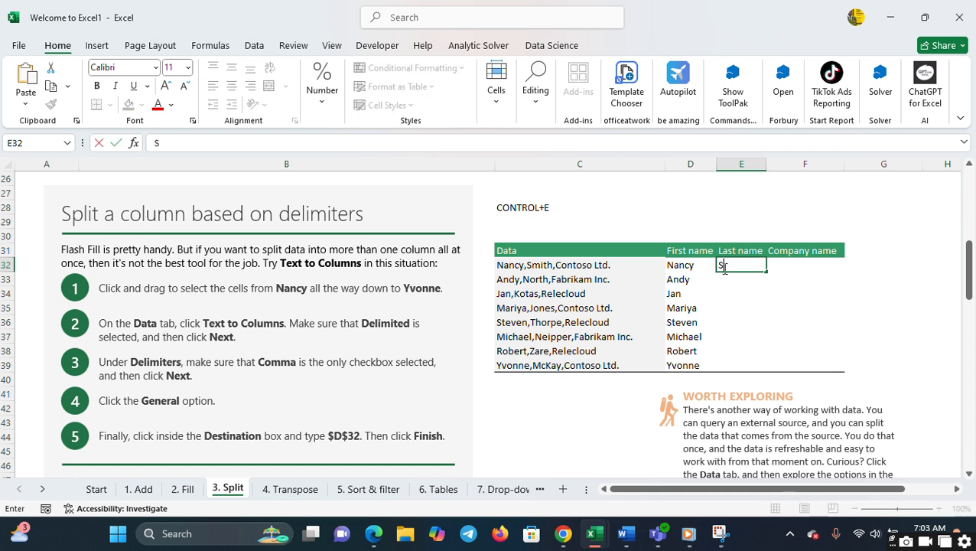
text(mith)
click(761, 296)
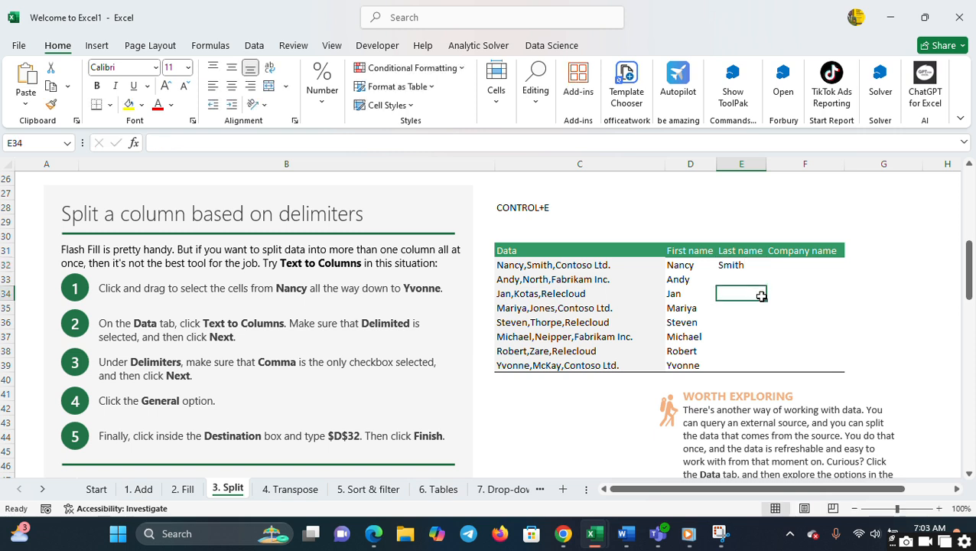
key(Up)
key(Up)
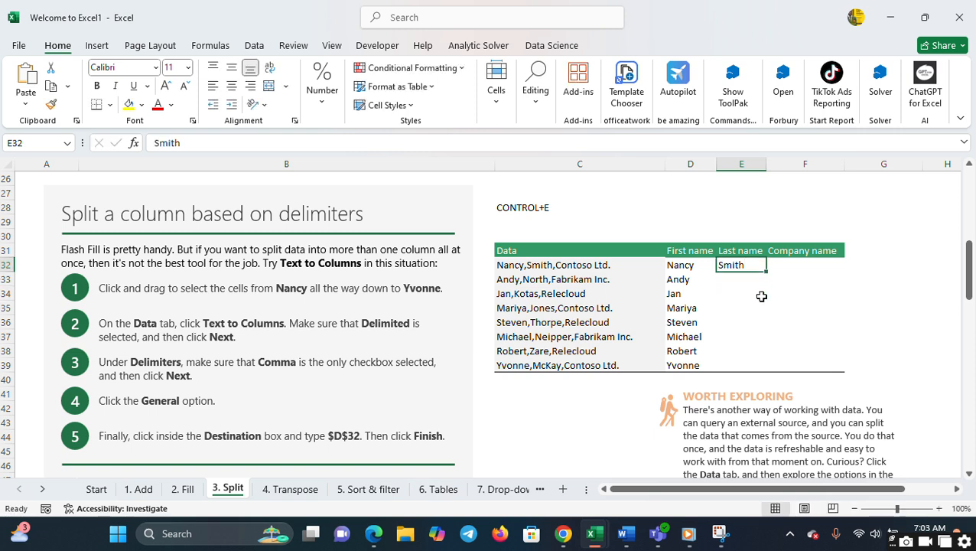
key(ctrl+e)
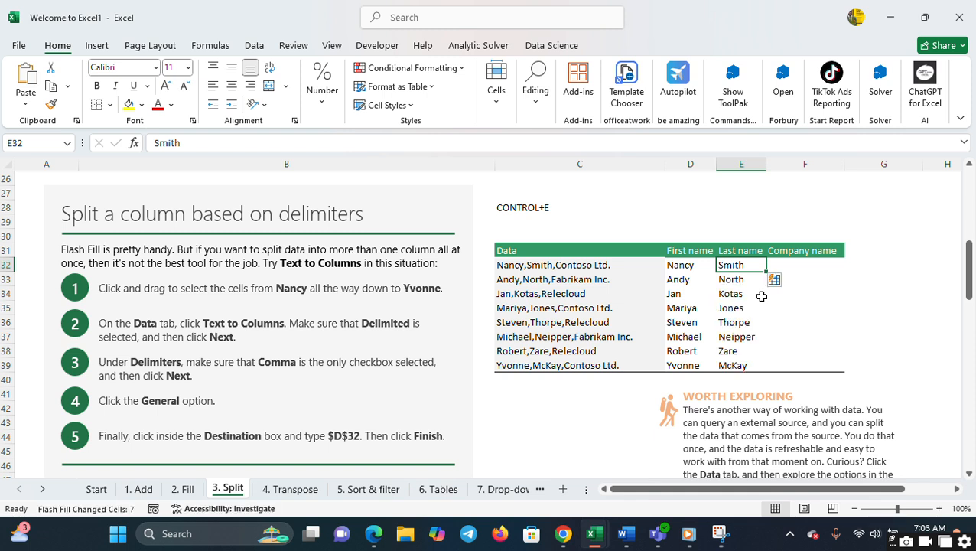
- Enter Contoso Ltd. in F32 under Company name and copy it down through F39 with the fill handle
key(Right)
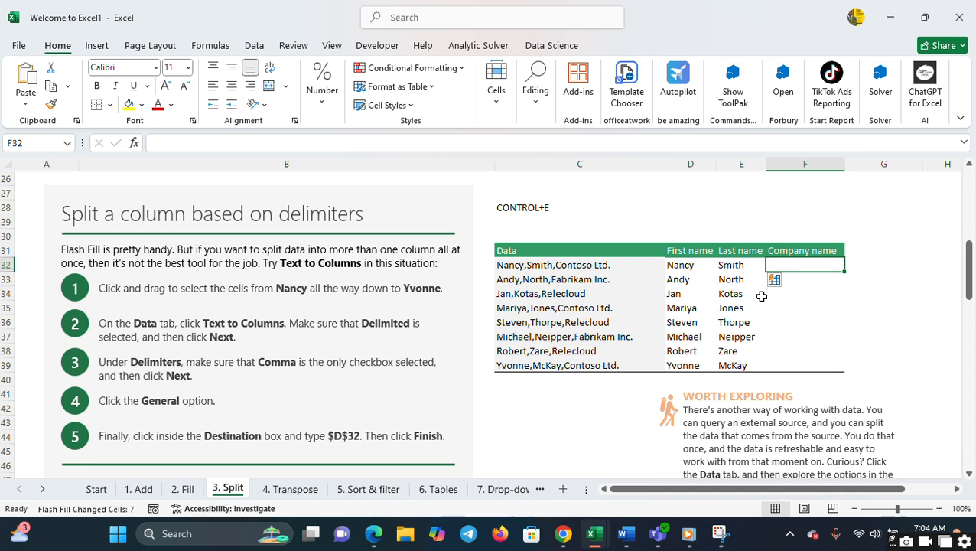
text(Contoso Ltd.)
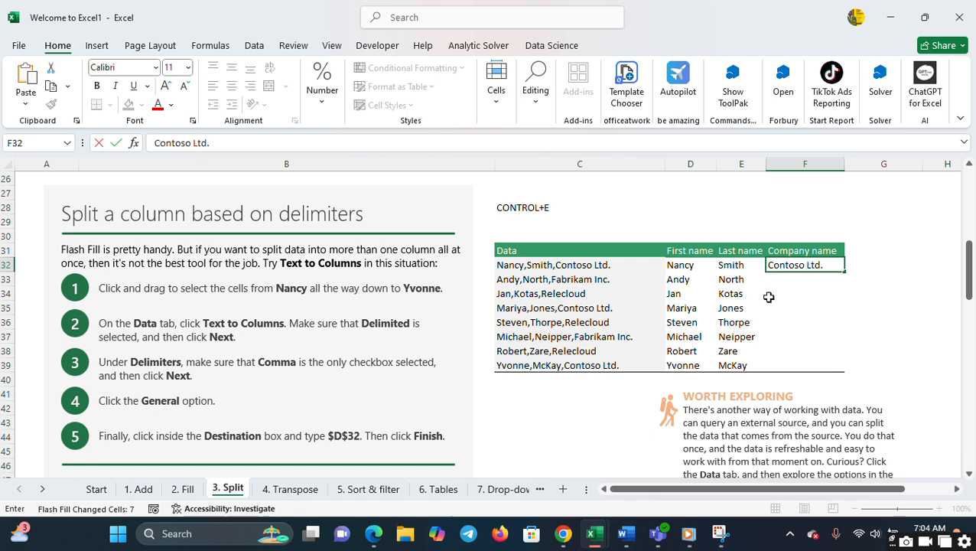
key(Tab)
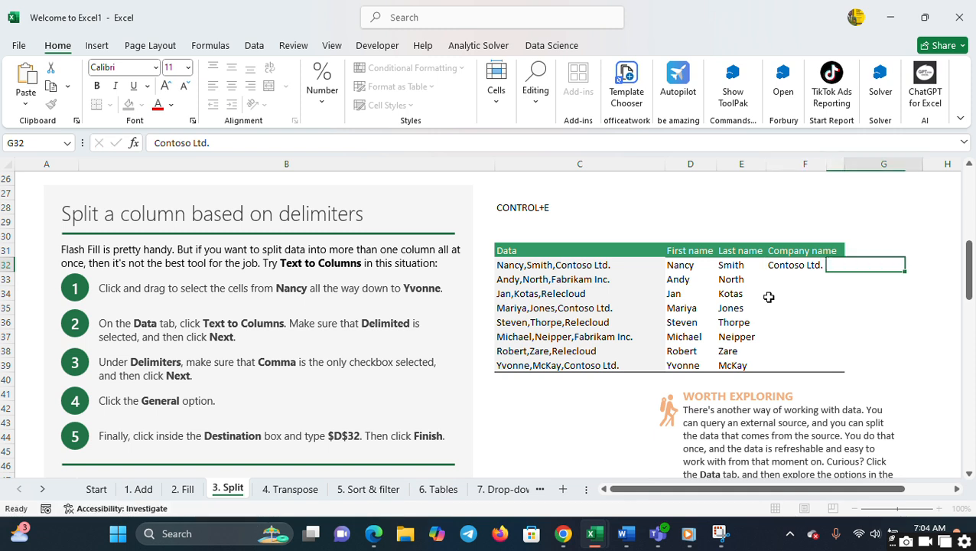
key(Left)
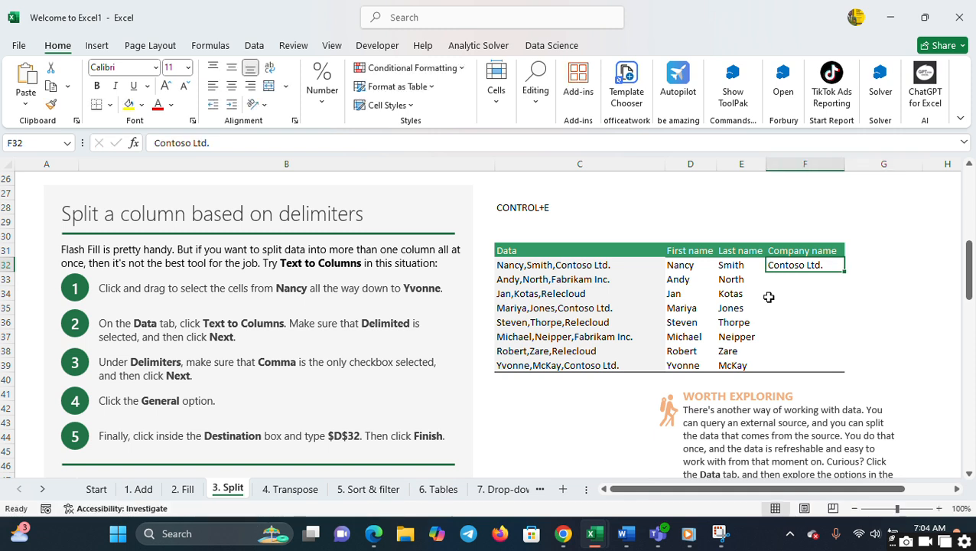
double_click(846, 273)
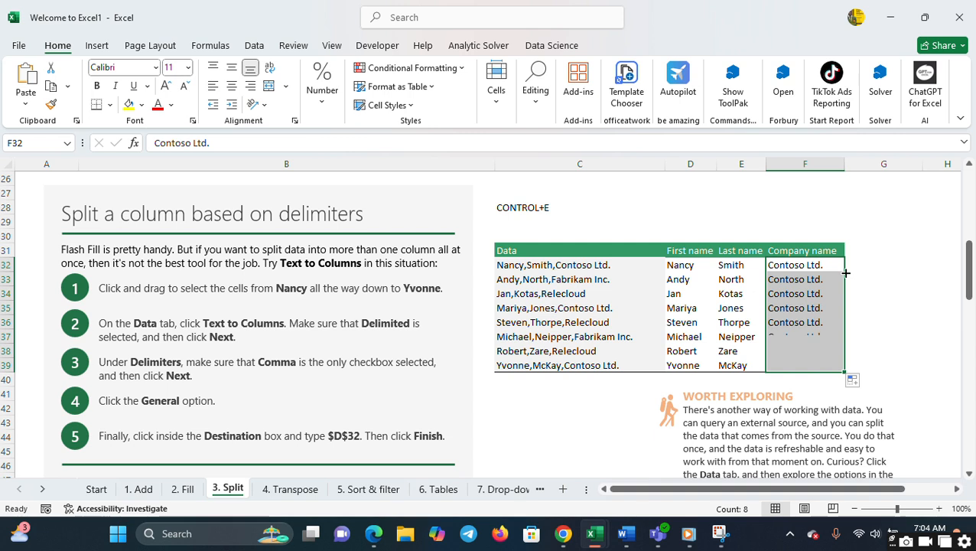
click(894, 311)
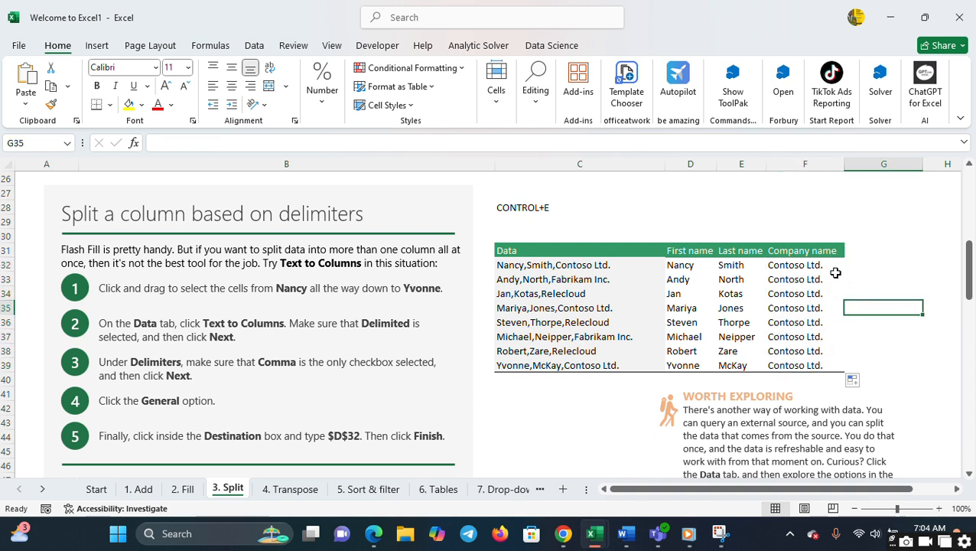
- Undo the copied-down company names and Flash Fill the Company name column from the entry in F32
click(835, 270)
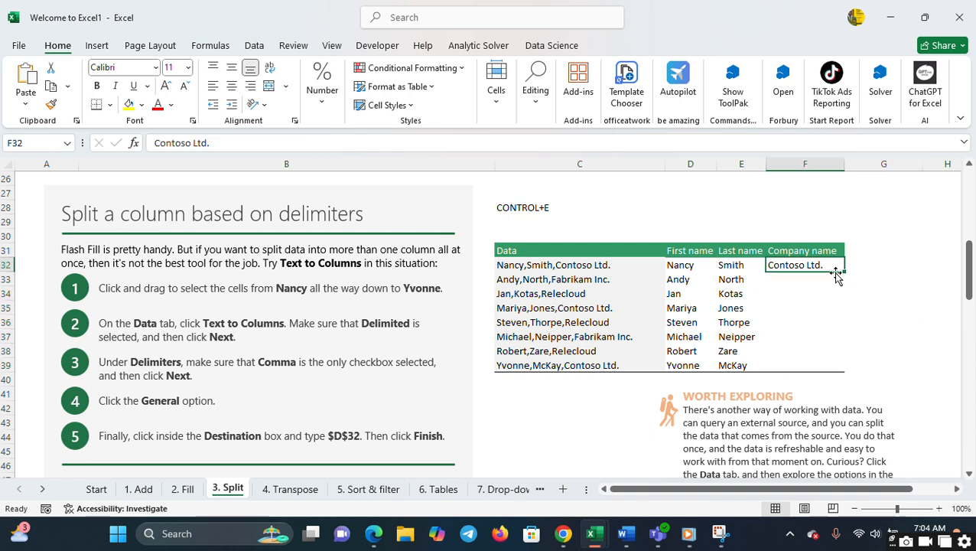
key(ctrl+e)
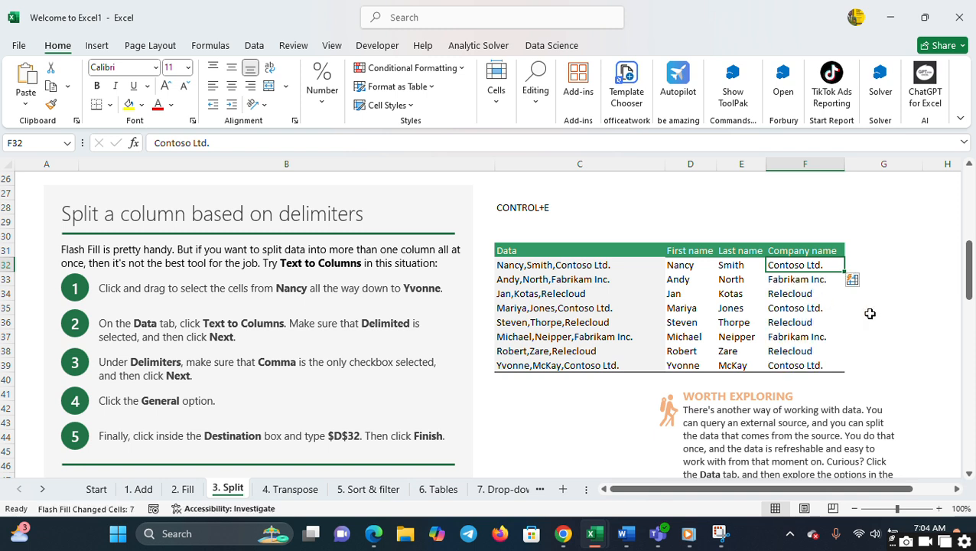
click(856, 310)
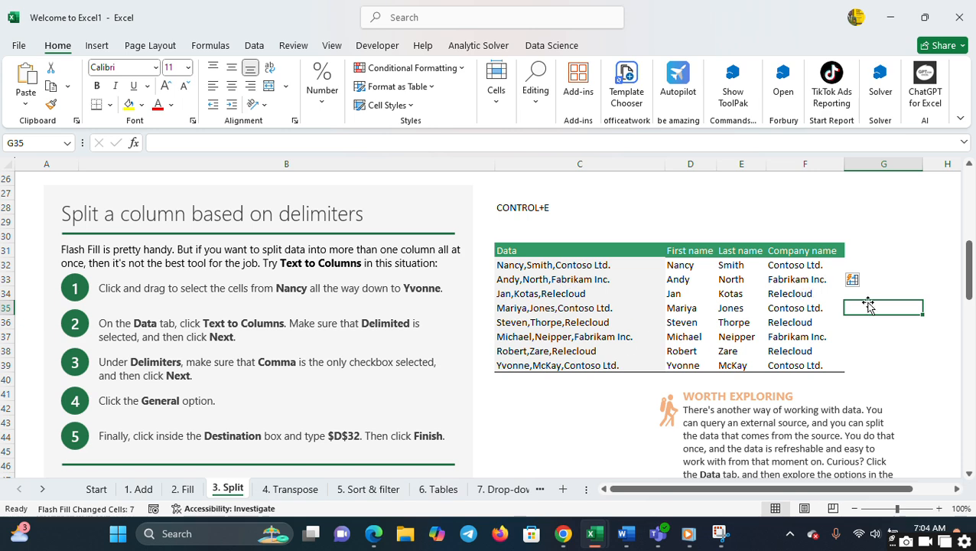
- On the 4. Transpose sheet, copy the Item and Amount rows in C5:H6 and paste them transposed at yellow cell C9 with Paste Special
click(299, 493)
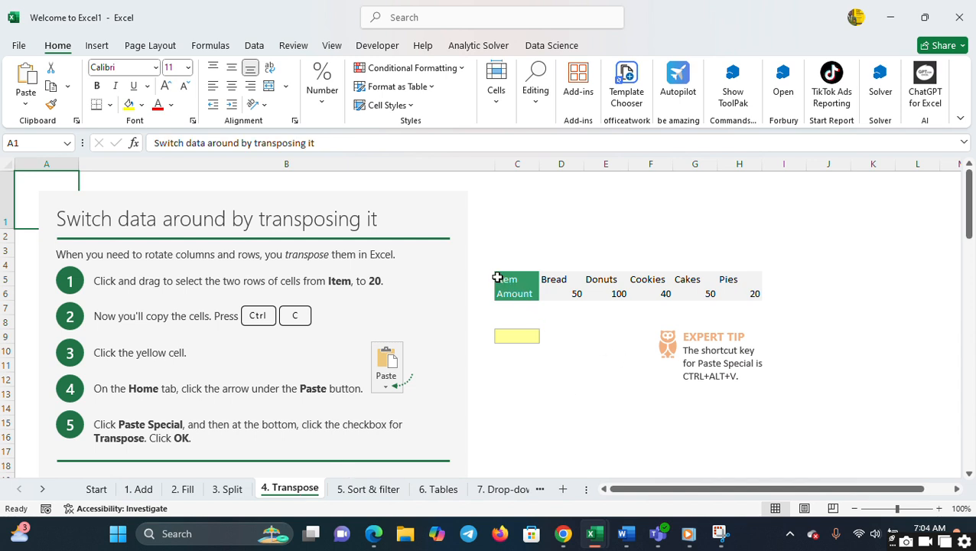
drag(497, 275, 586, 294)
drag(661, 296, 726, 300)
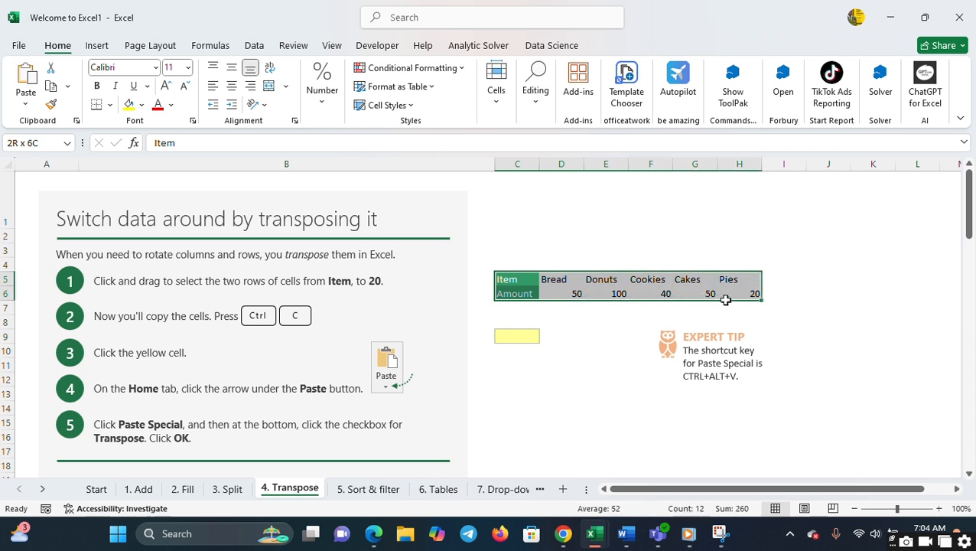
key(ctrl+c)
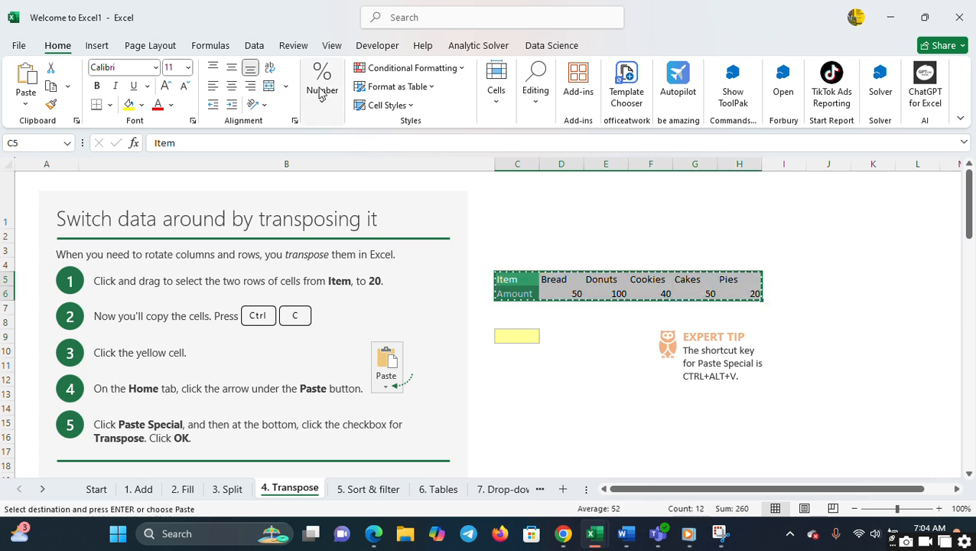
click(510, 337)
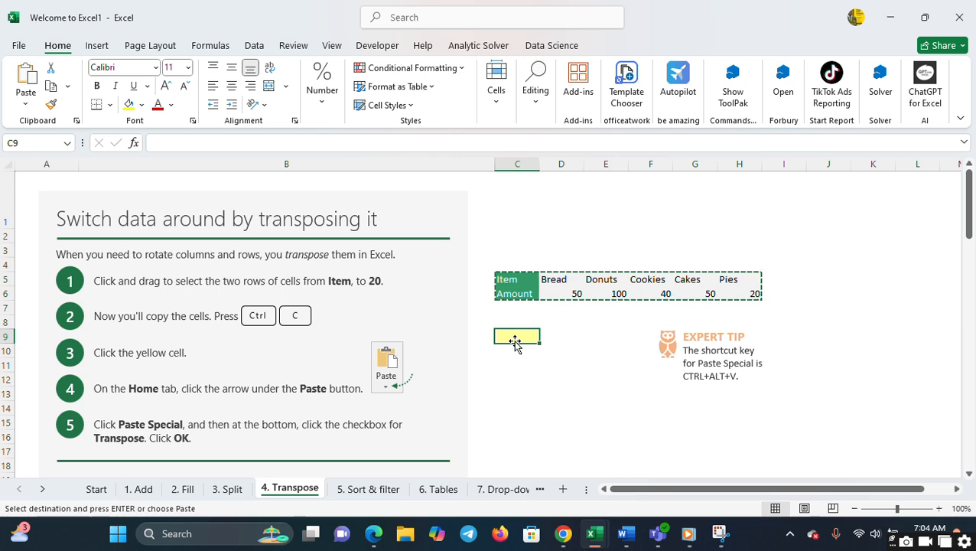
right_click(515, 336)
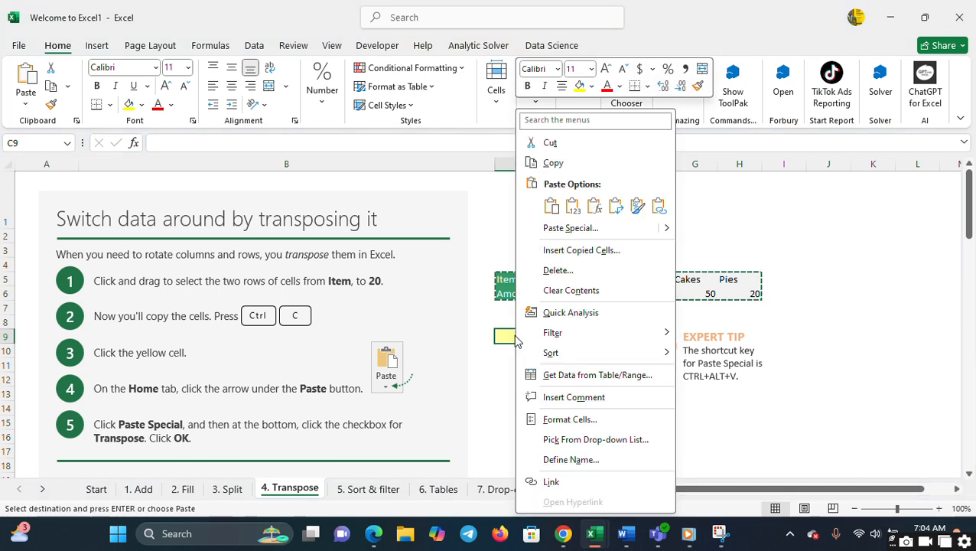
click(582, 230)
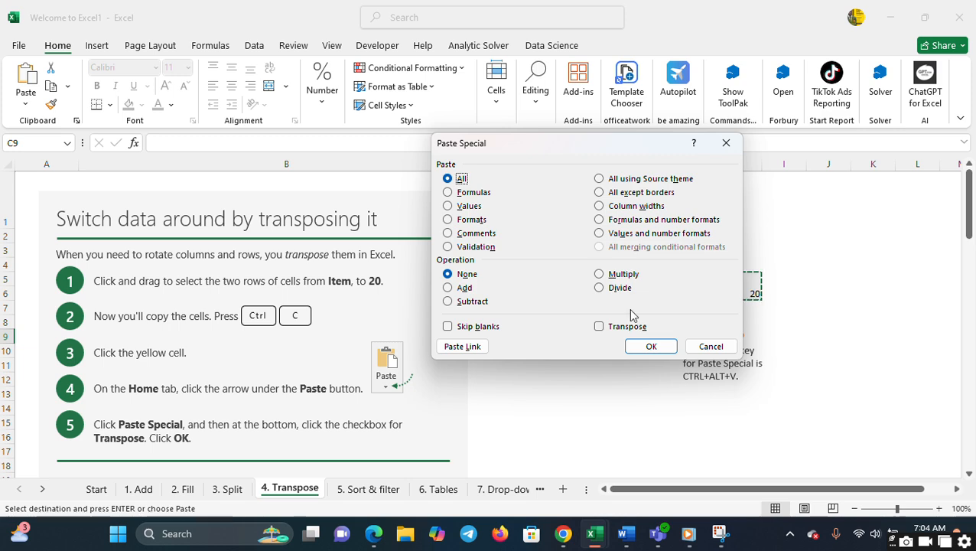
click(601, 328)
click(649, 347)
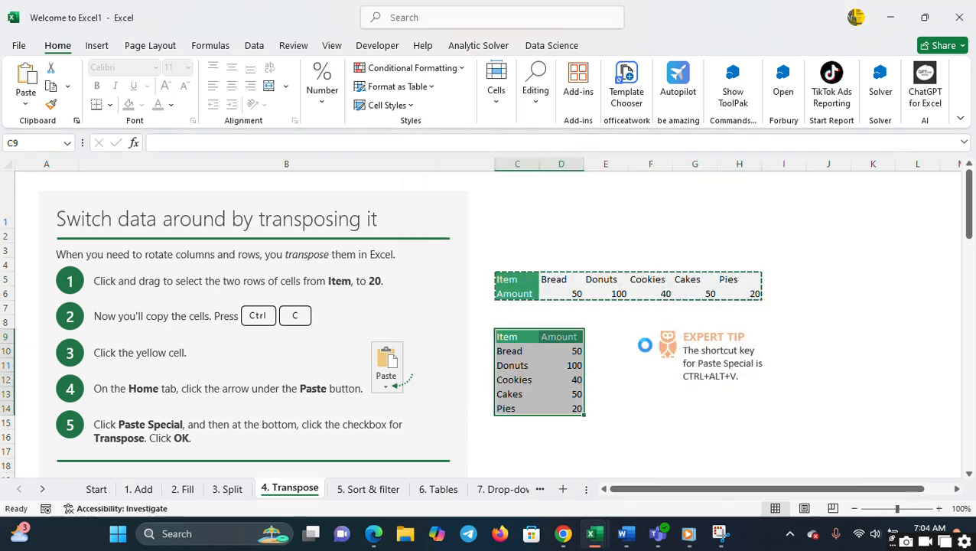
click(614, 363)
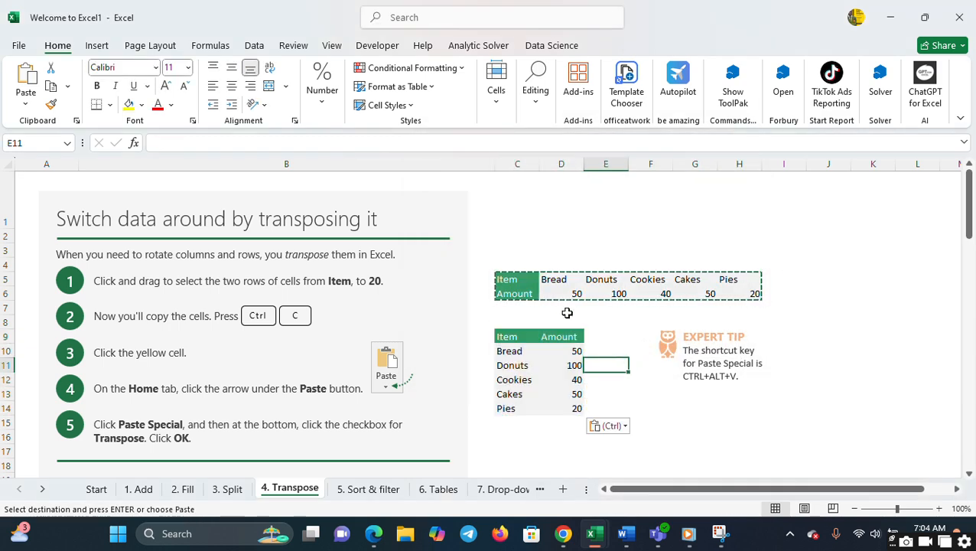
- On the 5. Sort & filter sheet, turn on Filter for the table's header row, C5:G5, from Department to Dec
click(371, 489)
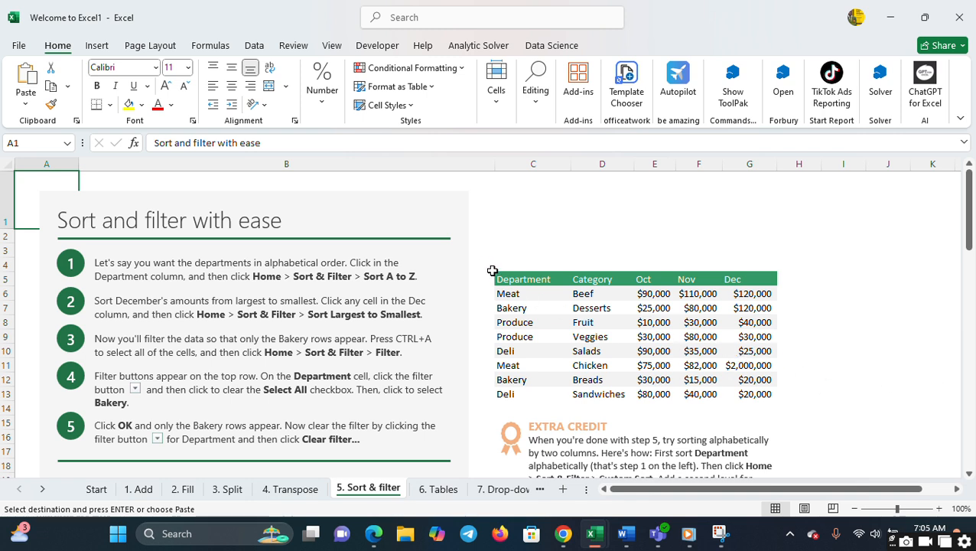
drag(495, 275, 756, 280)
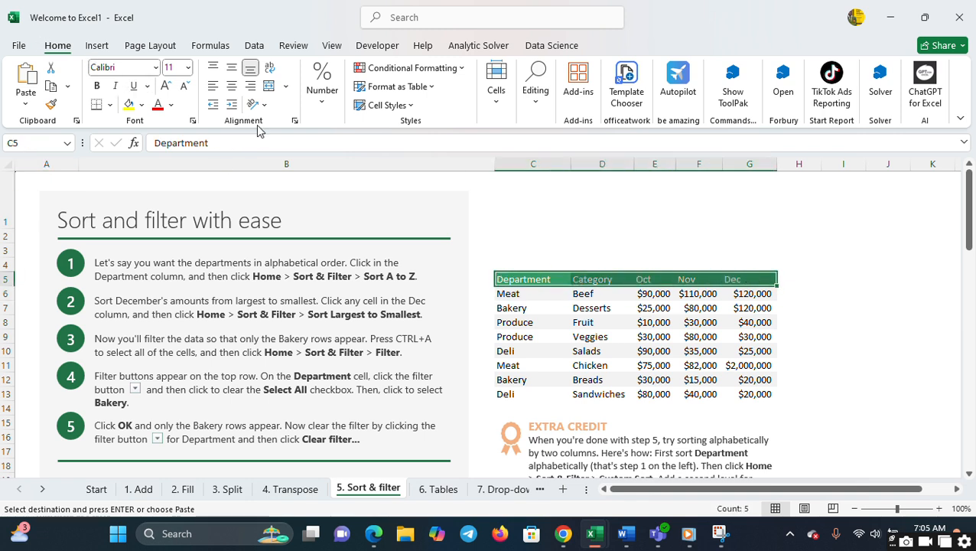
click(536, 86)
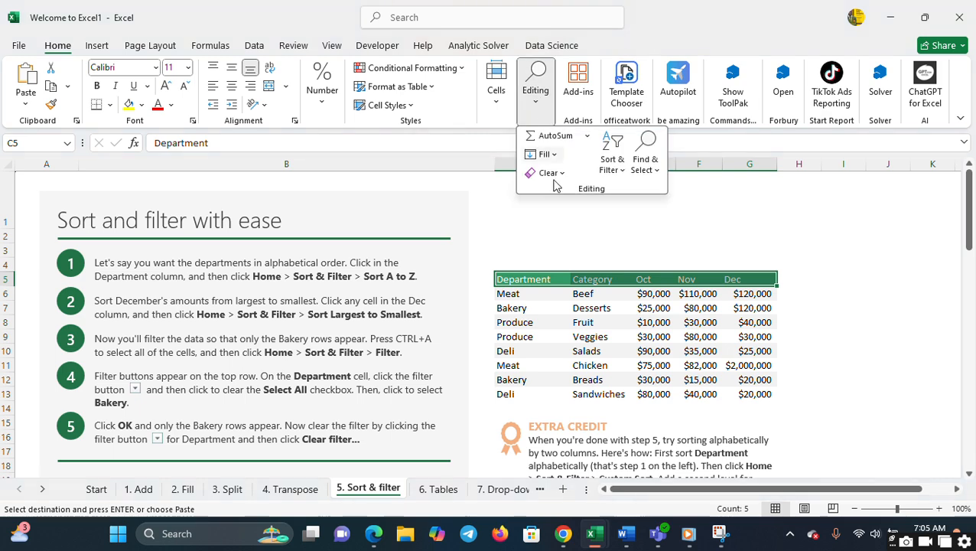
click(614, 163)
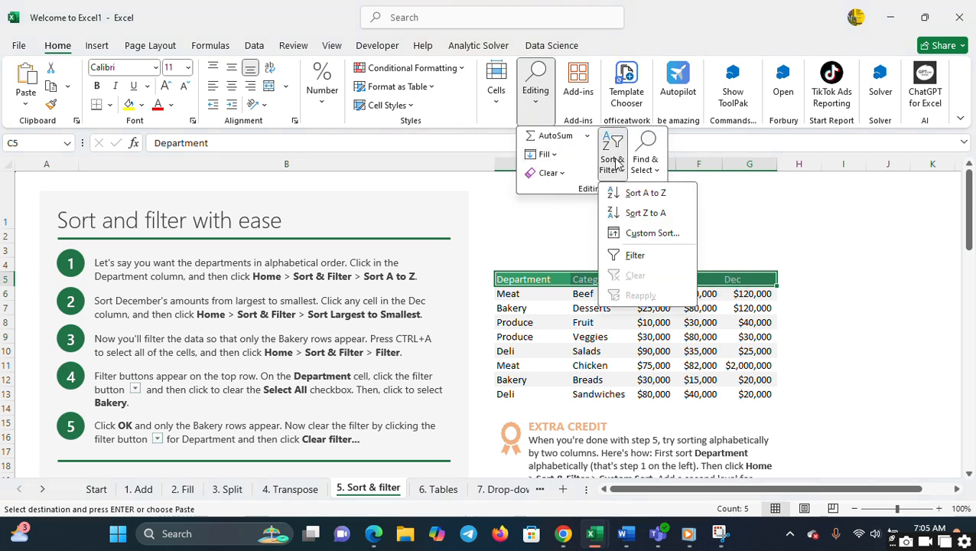
click(619, 253)
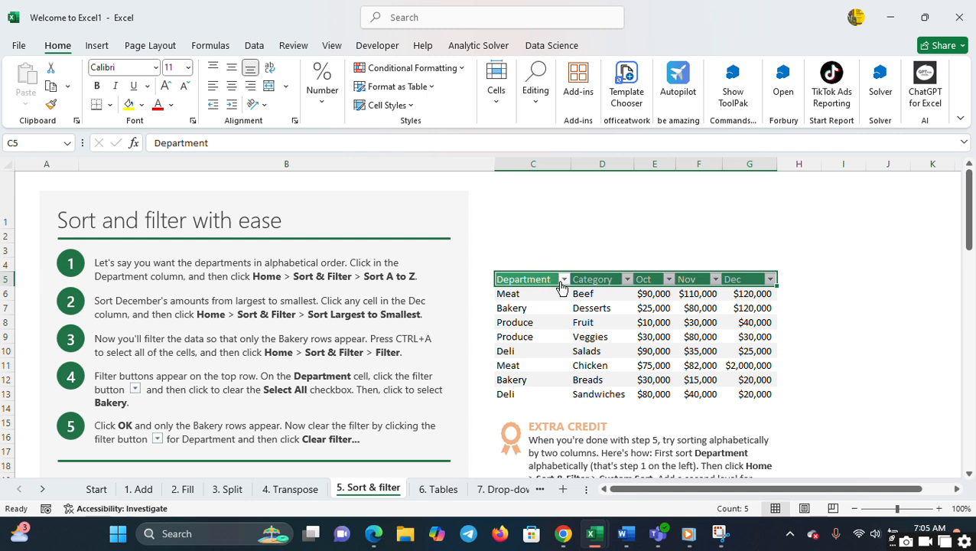
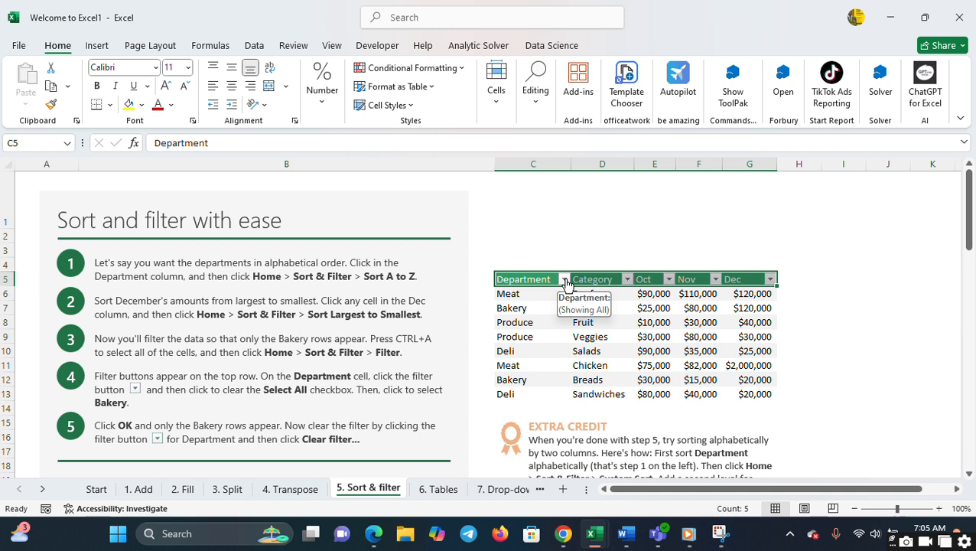
- Filter the Department column to show only the Deli rows by searching the filter values for del
click(566, 282)
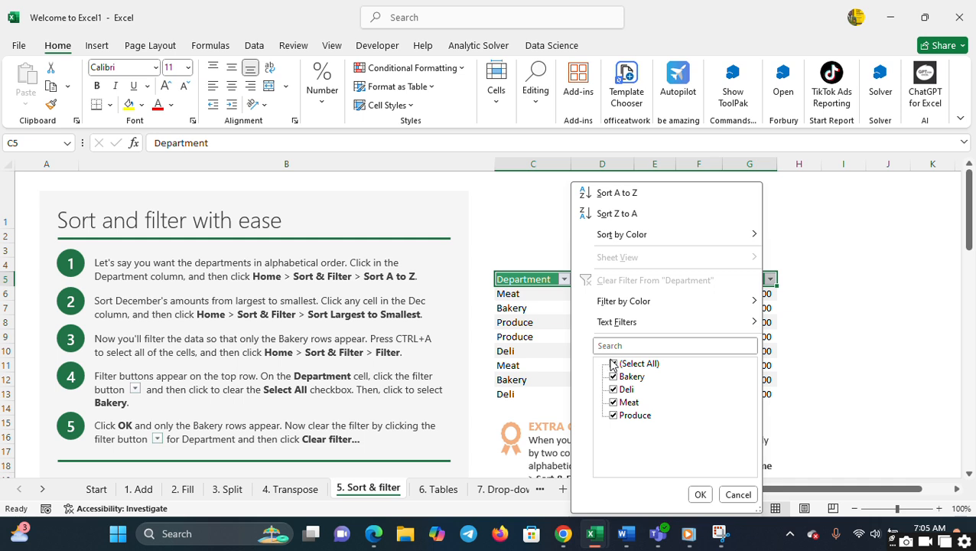
click(609, 346)
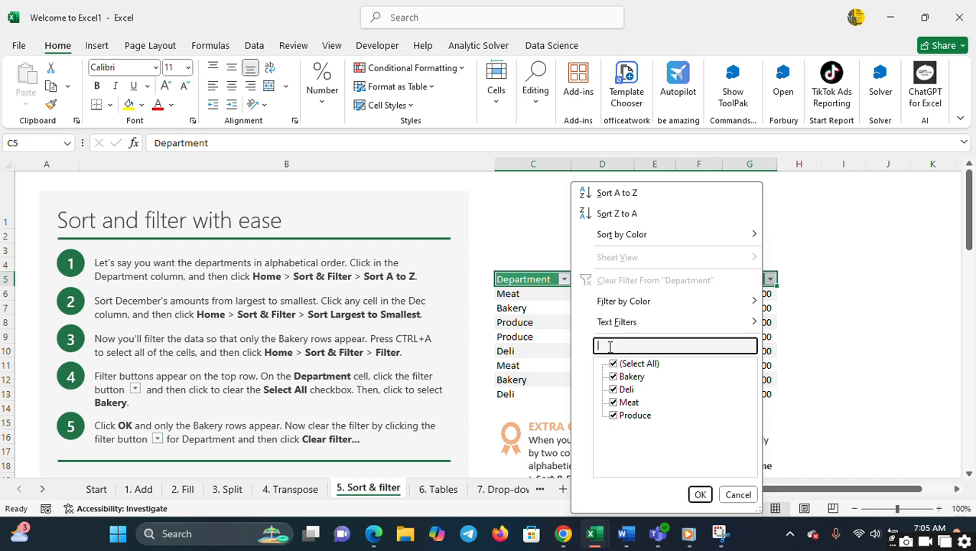
text(deli)
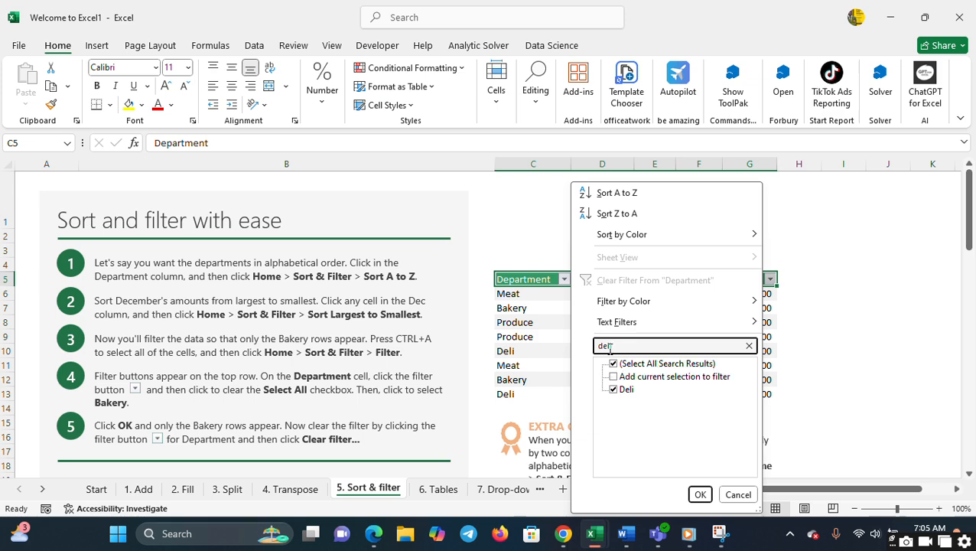
click(700, 495)
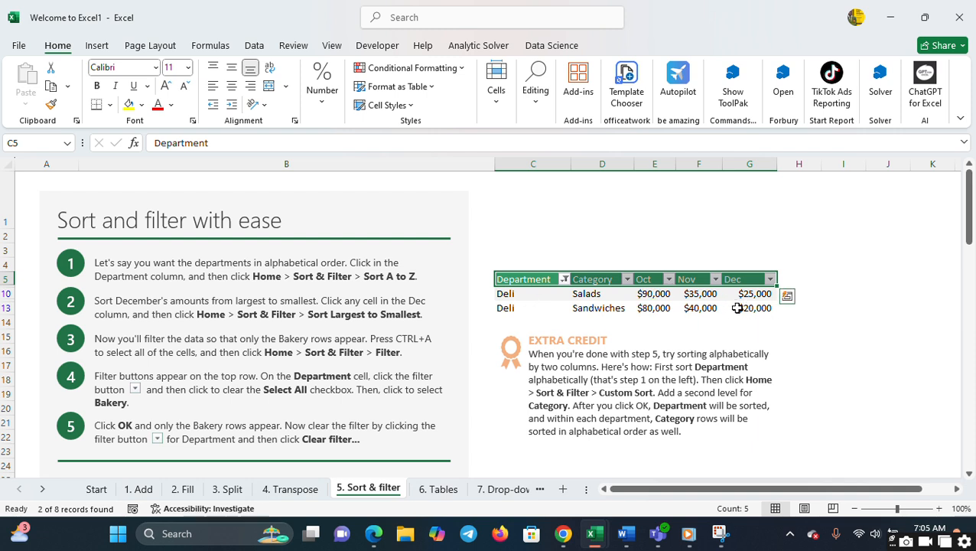
- Reselect all departments in the Department filter to show every row of the table
click(564, 280)
click(613, 364)
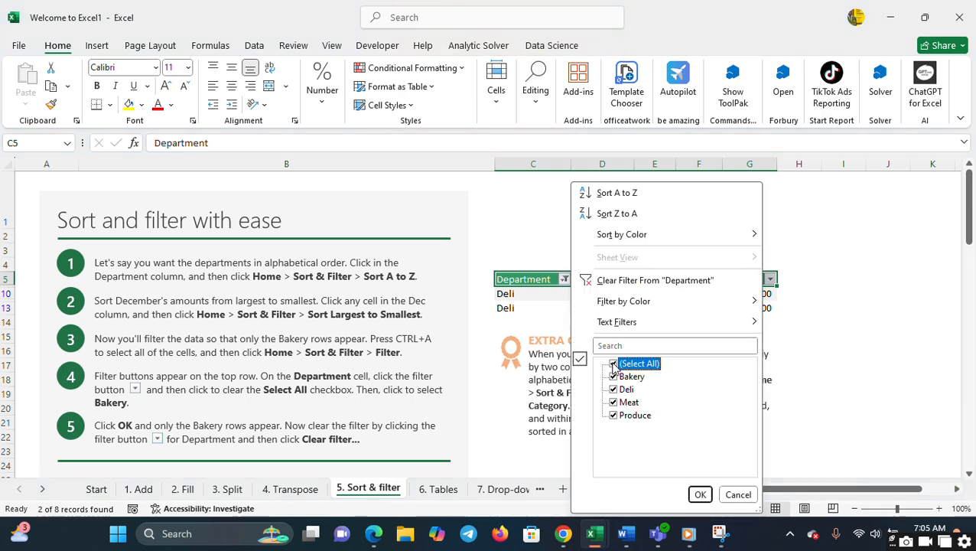
click(695, 495)
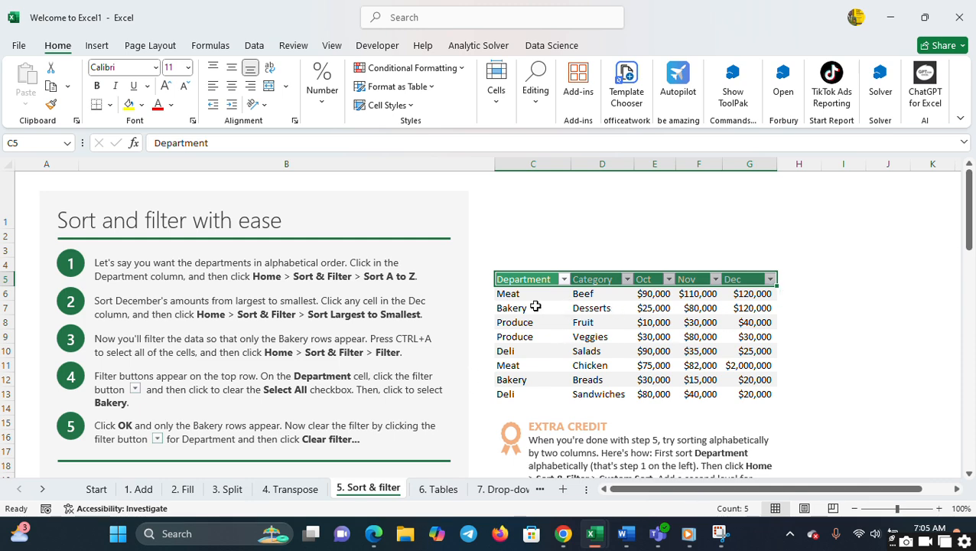
- Filter the Department column to show only the Bakery rows by searching the filter values for baker
click(564, 279)
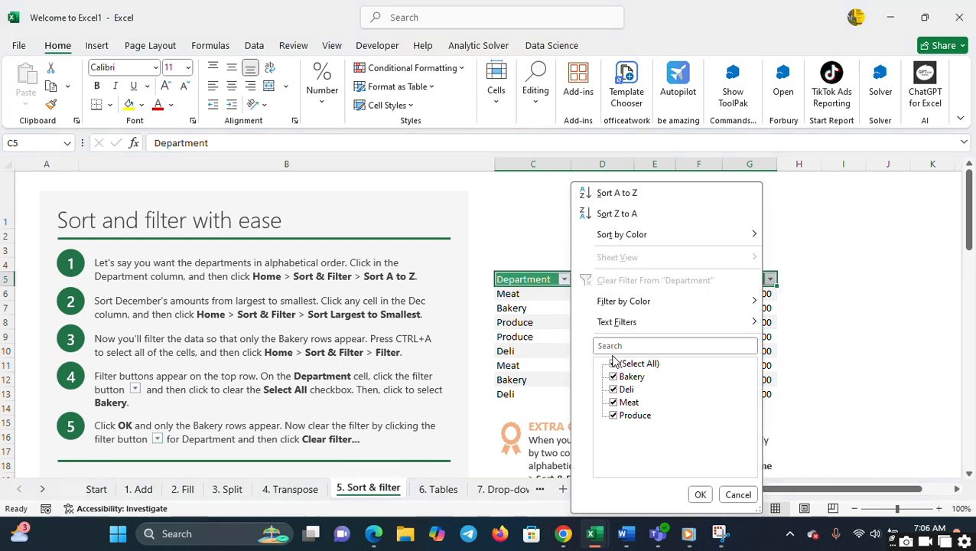
click(615, 346)
text(ba)
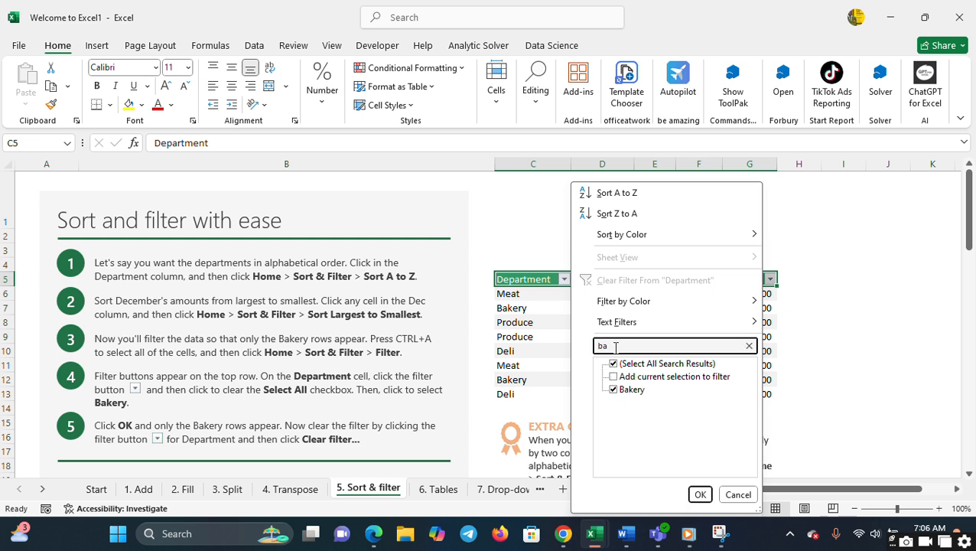
text(kery)
key(Return)
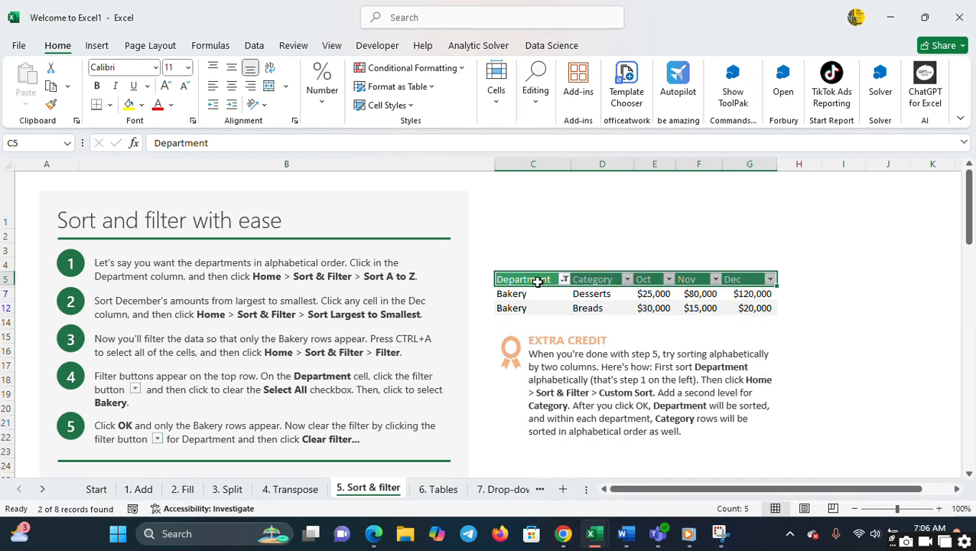
- Remove the Bakery restriction by selecting all values in the Department filter again
click(563, 280)
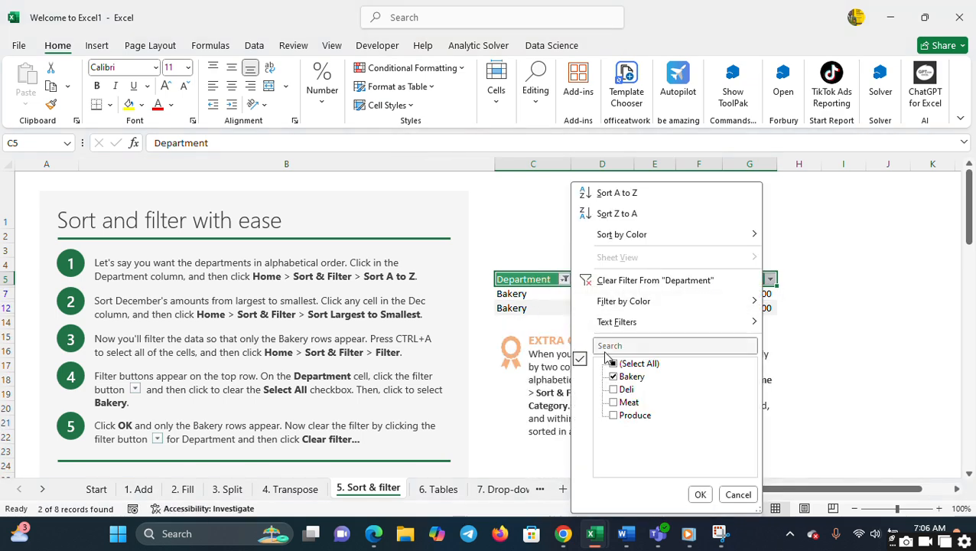
key(Escape)
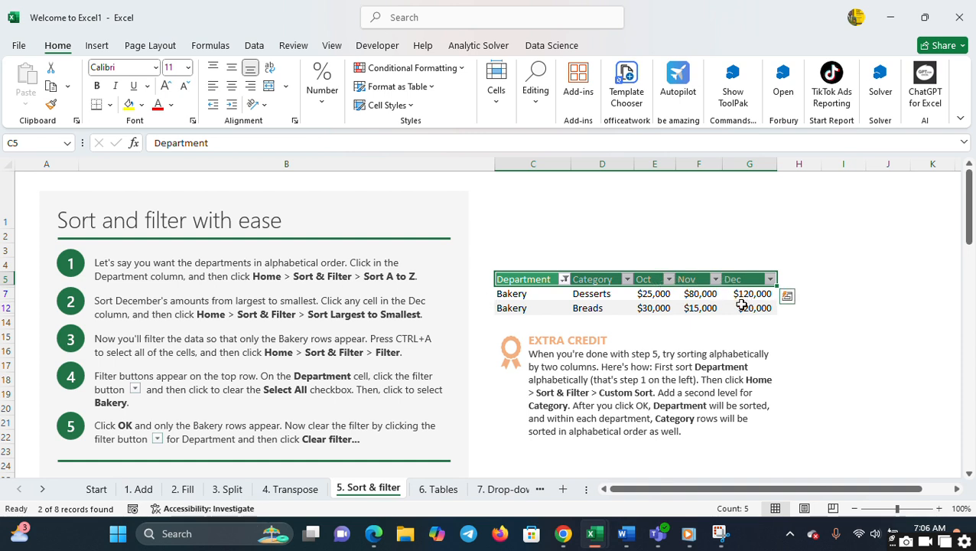
click(564, 279)
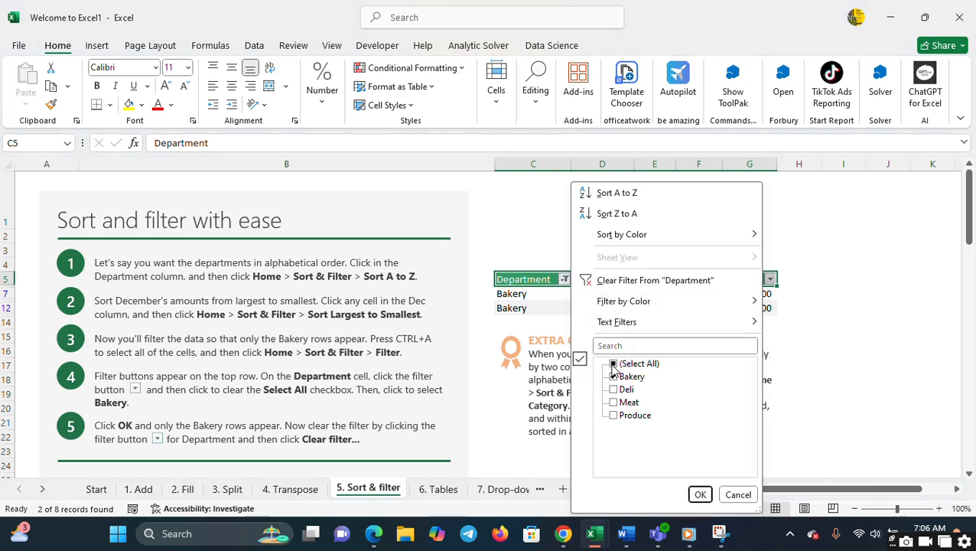
click(614, 365)
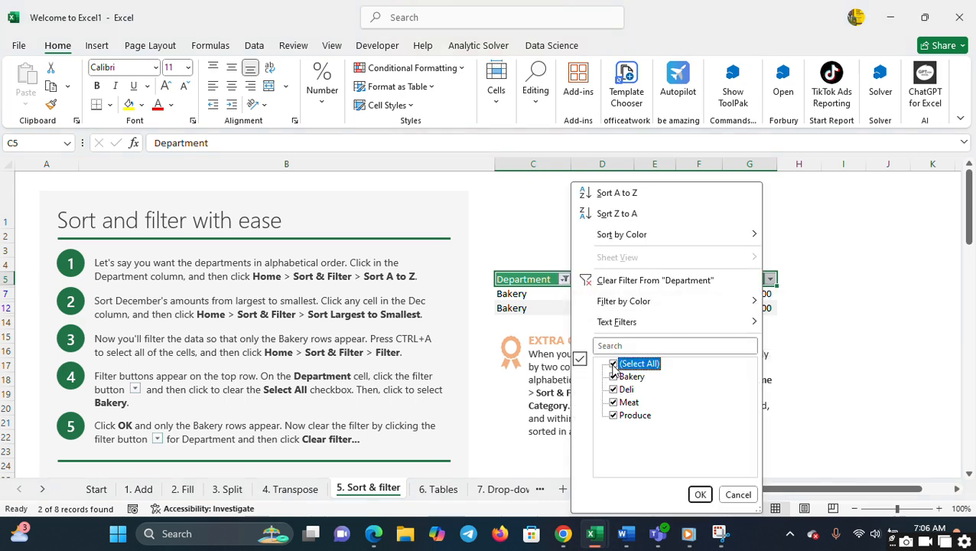
click(698, 494)
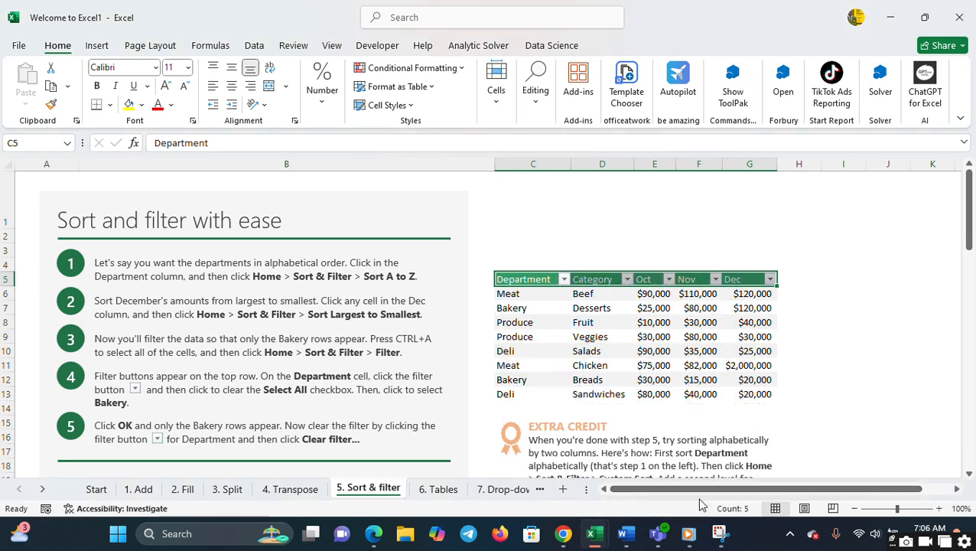
- On the 6. Tables sheet, convert the data in C5:G13, from Department to Dec, into a table
click(433, 489)
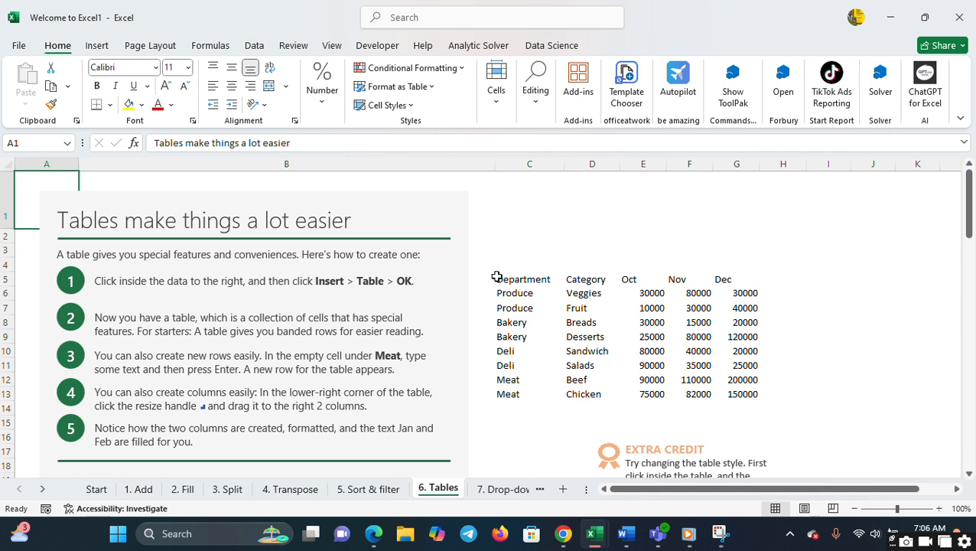
drag(498, 277, 734, 390)
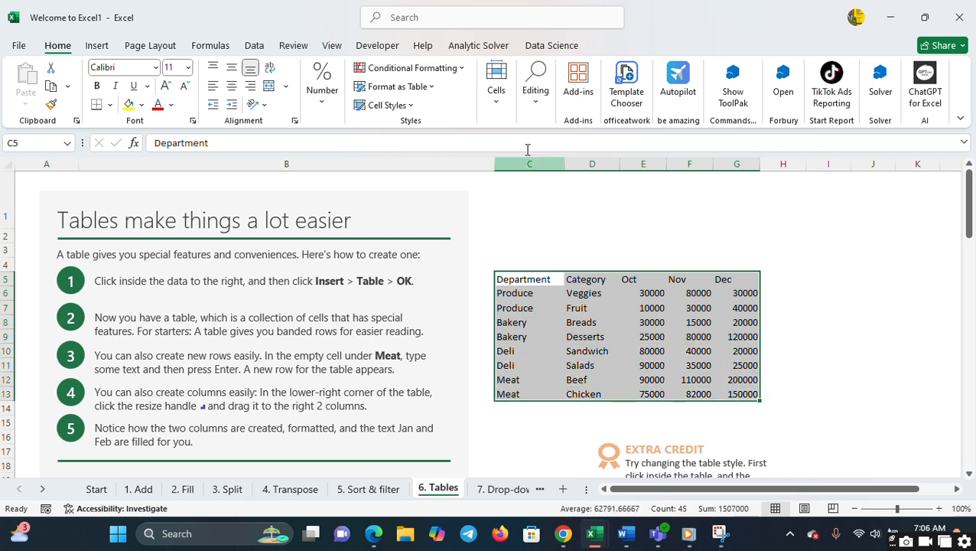
click(97, 45)
click(130, 80)
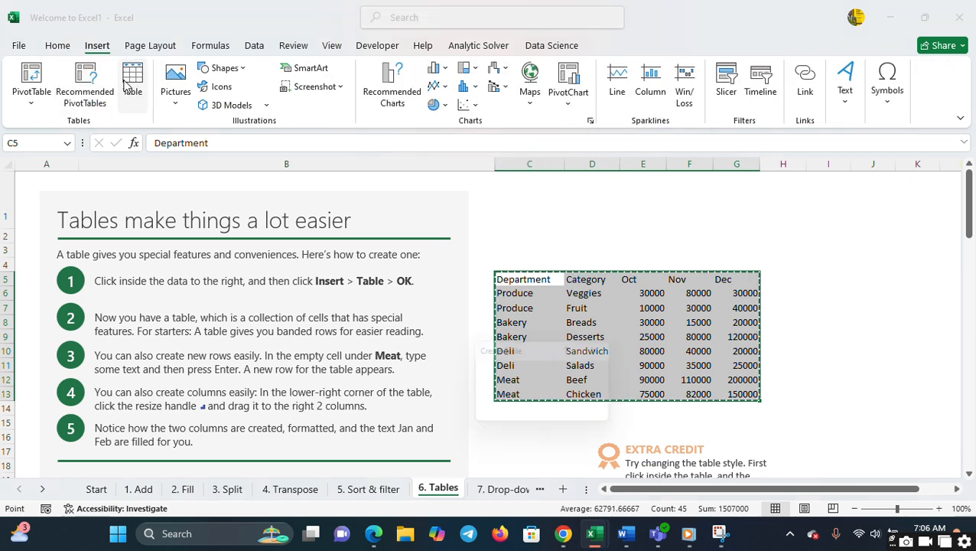
click(530, 415)
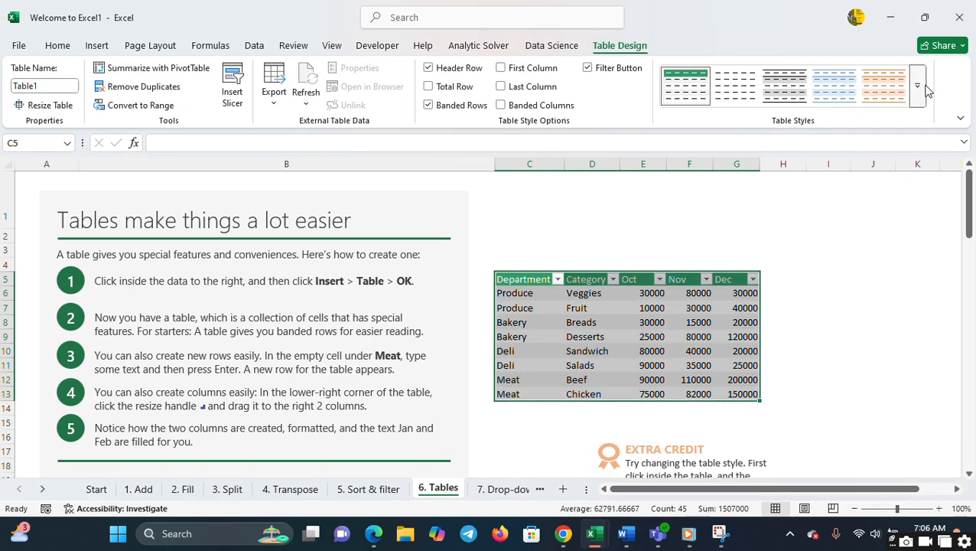
- Try the black Medium table style on the new table, and replace it with the blue banded style from the second Medium row
click(917, 90)
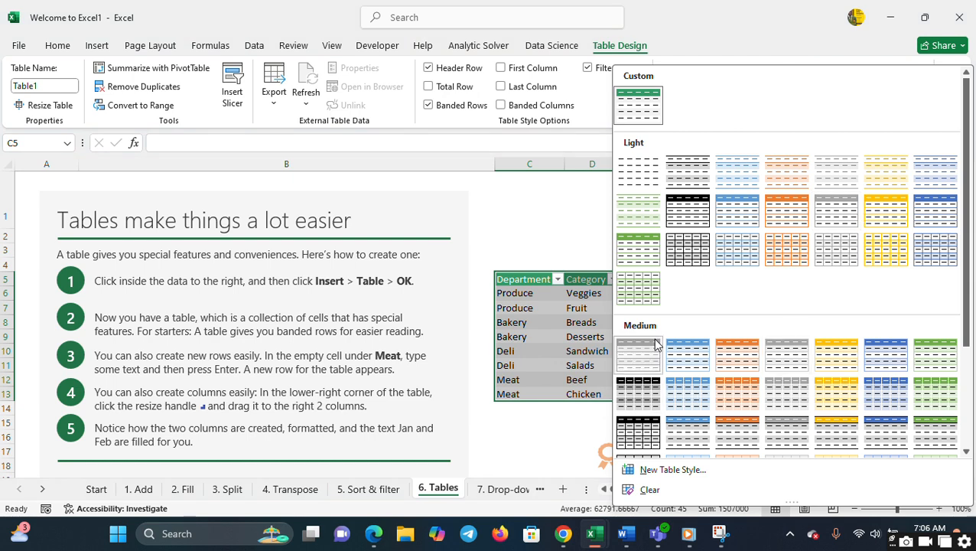
click(649, 344)
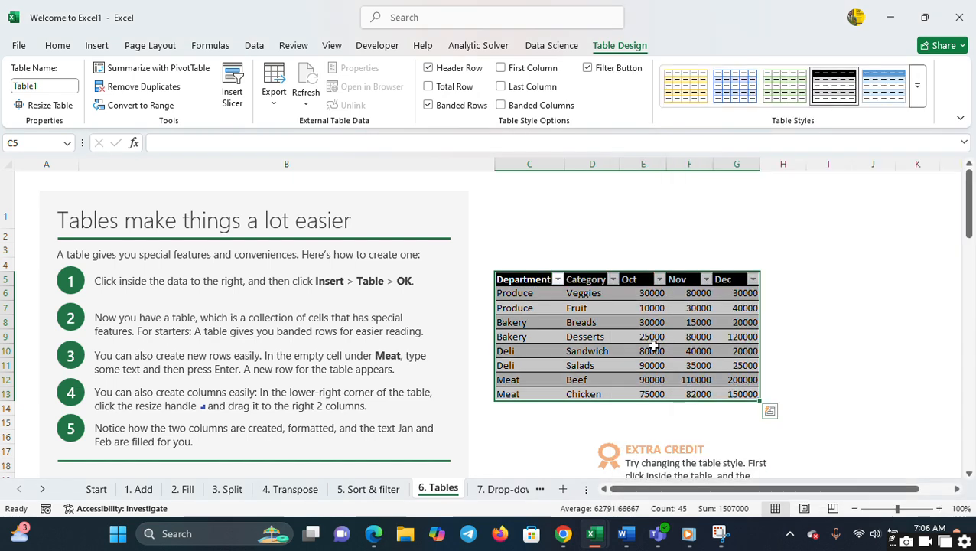
click(916, 94)
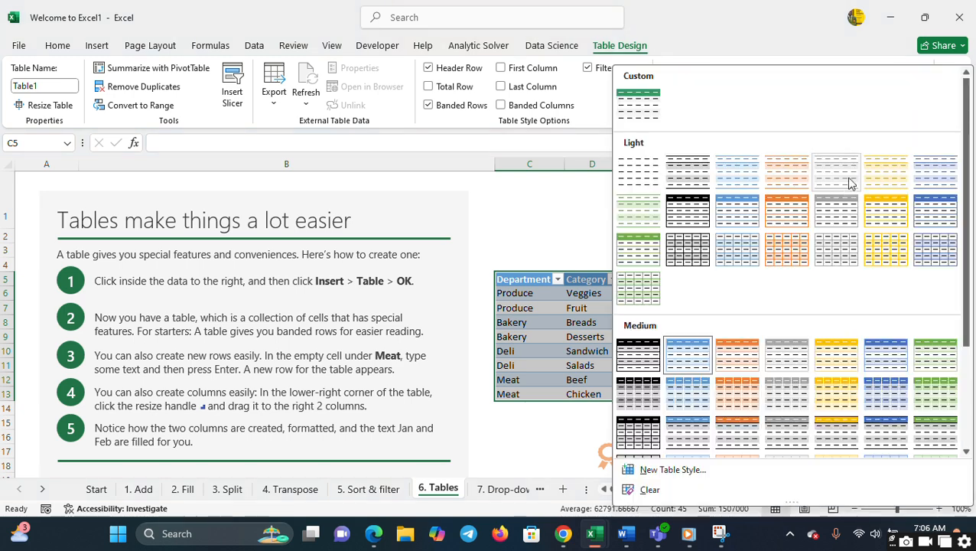
click(692, 404)
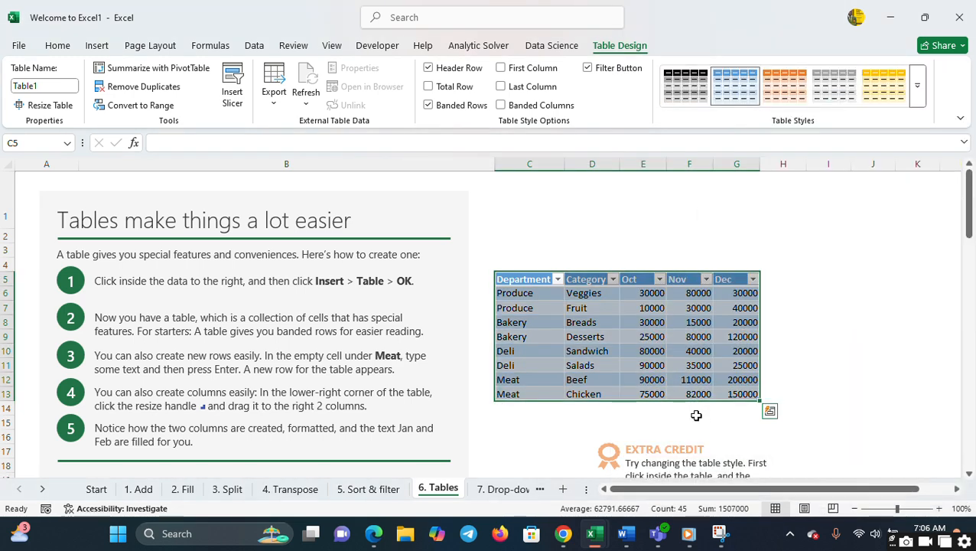
click(774, 309)
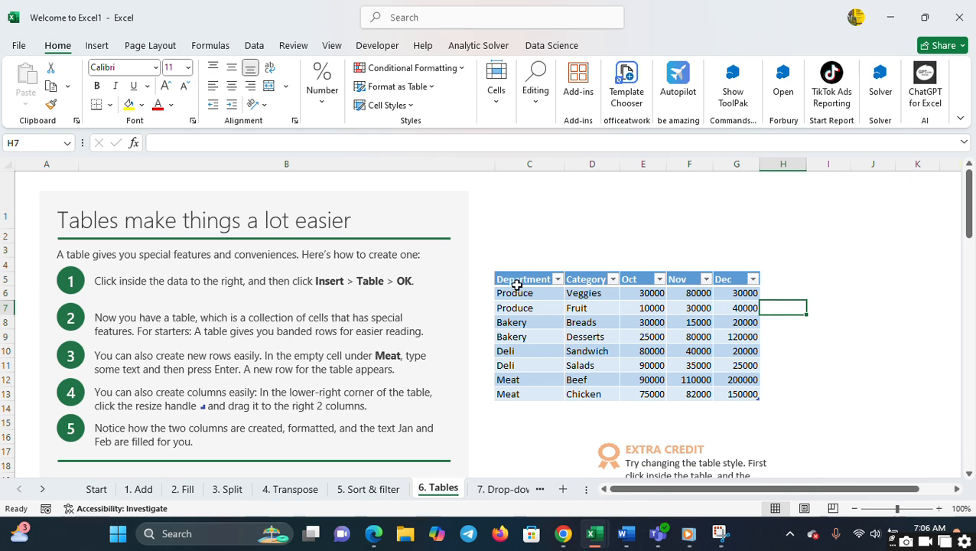
- On the 7. Drop-downs sheet, start a Data Validation rule for cell D4 beside Apples that allows a List
click(495, 490)
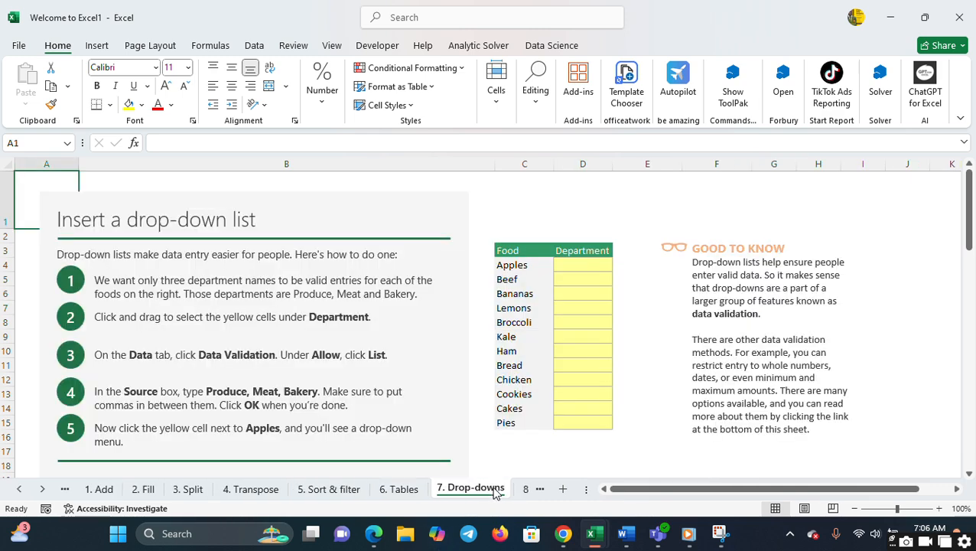
click(568, 263)
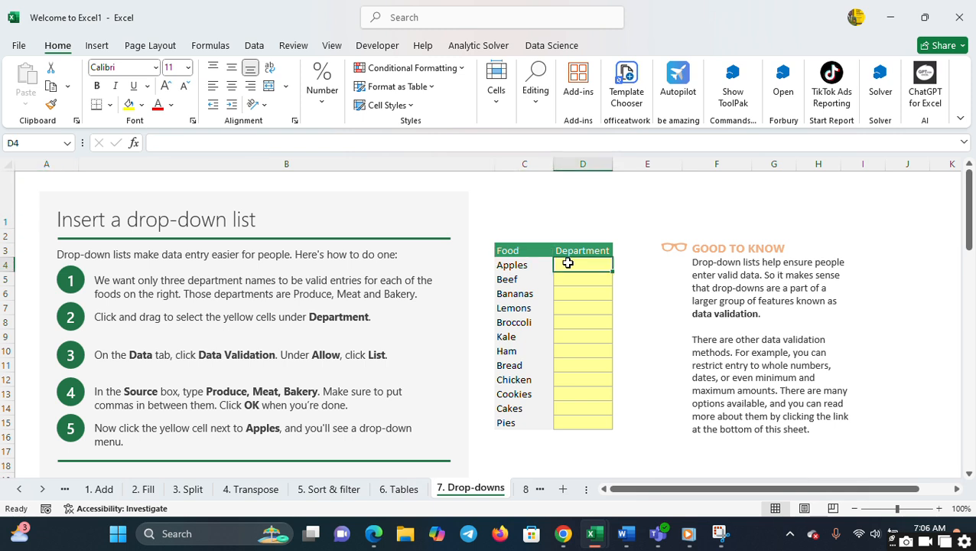
click(256, 46)
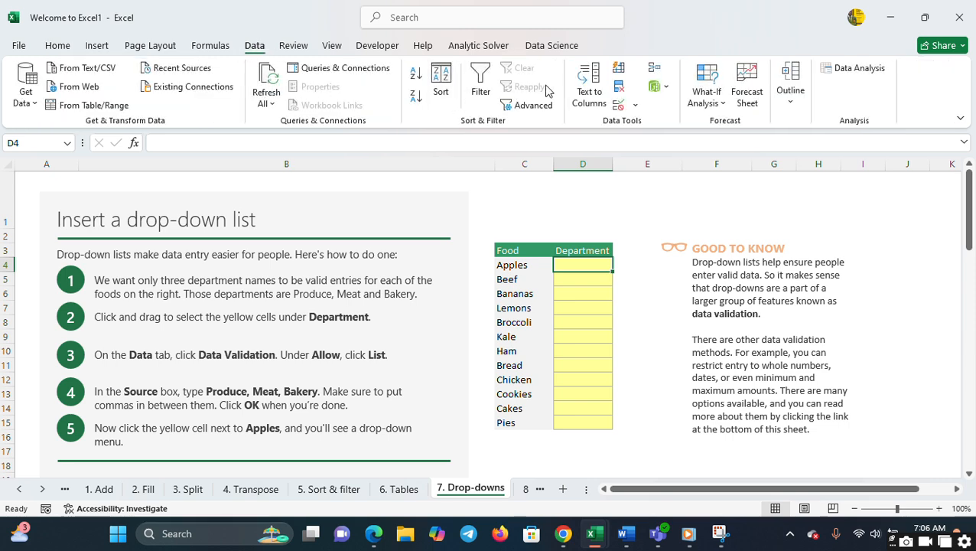
click(634, 105)
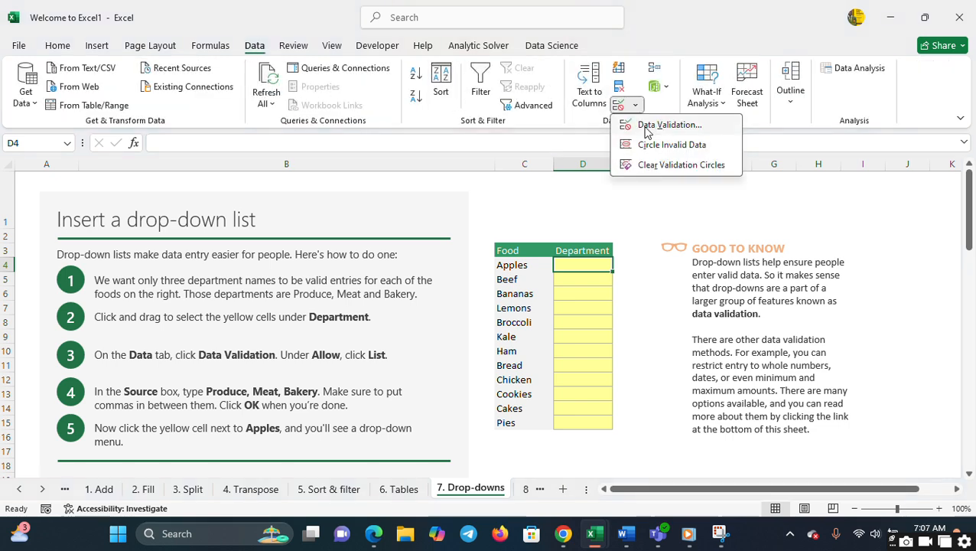
click(646, 125)
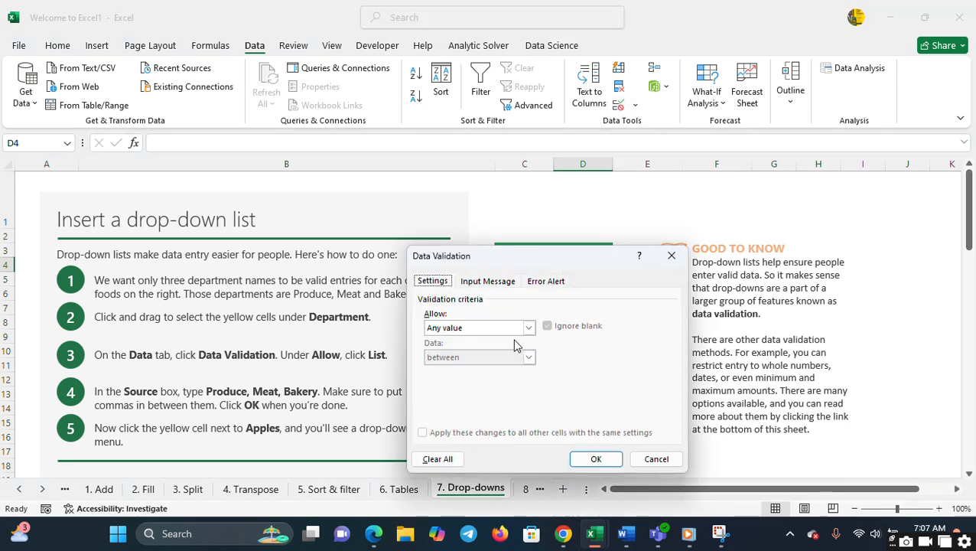
click(529, 327)
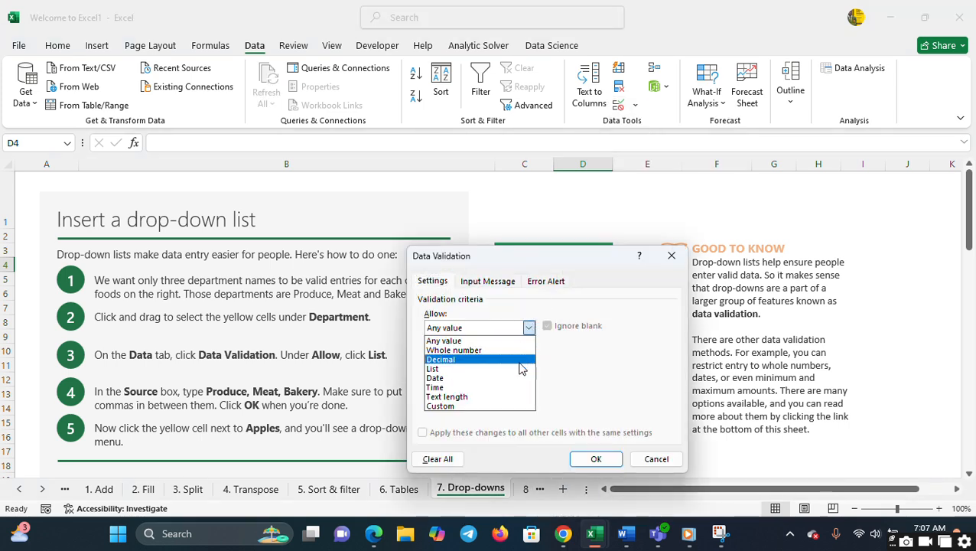
click(519, 372)
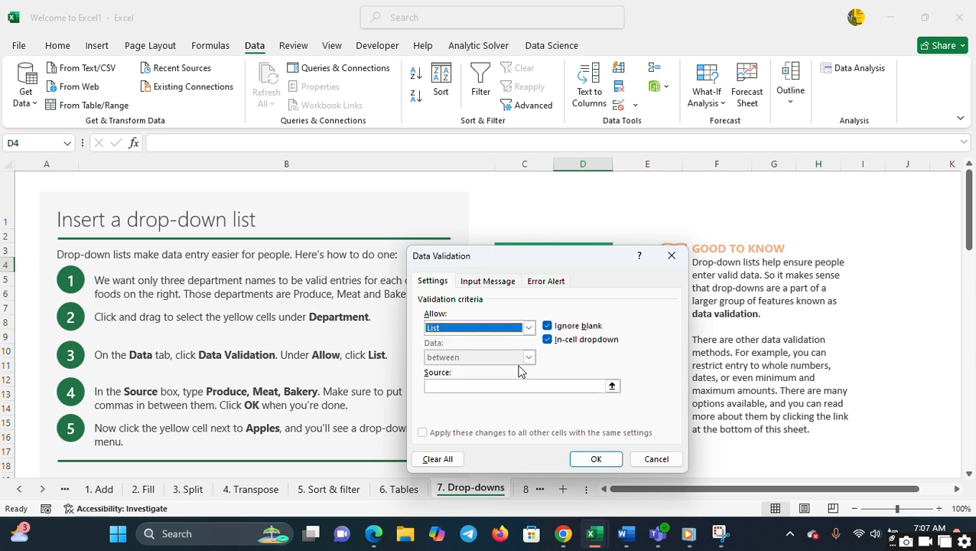
- Set the source of D4's drop-down list to the food names in C4:C15 and apply the validation rule
click(601, 385)
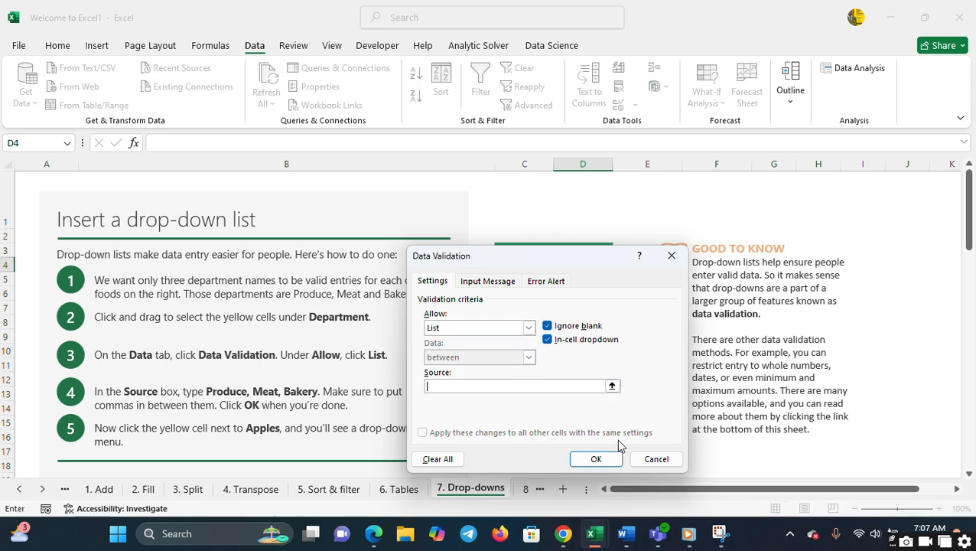
click(612, 386)
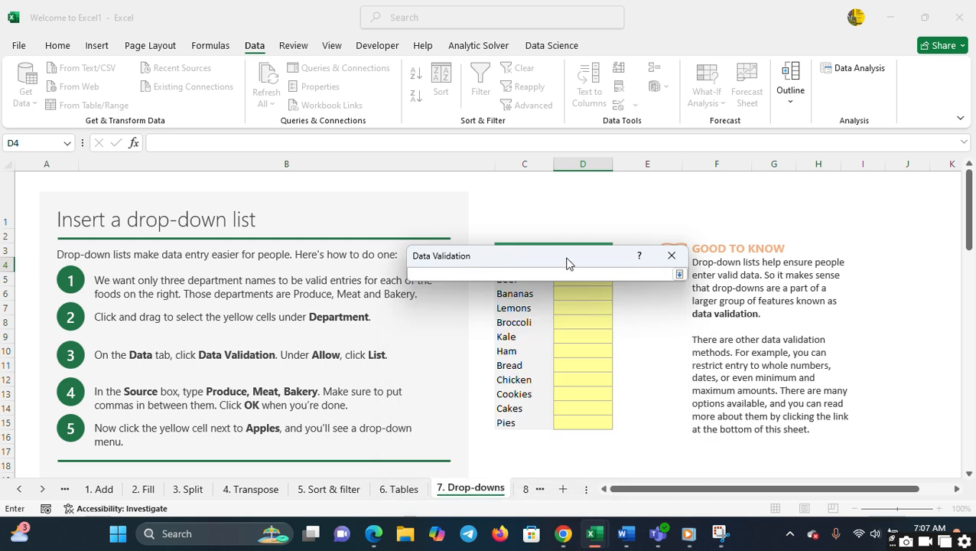
drag(567, 263, 647, 223)
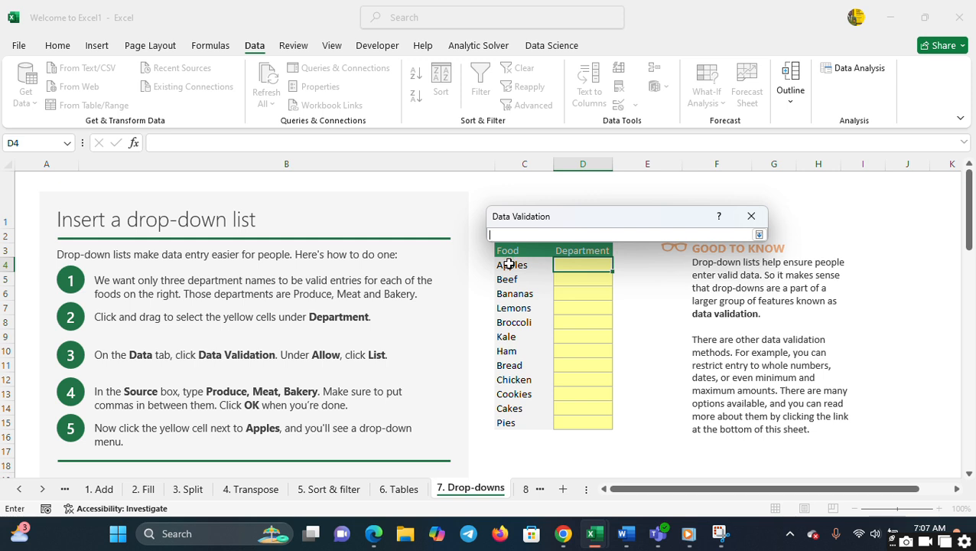
drag(510, 265, 521, 423)
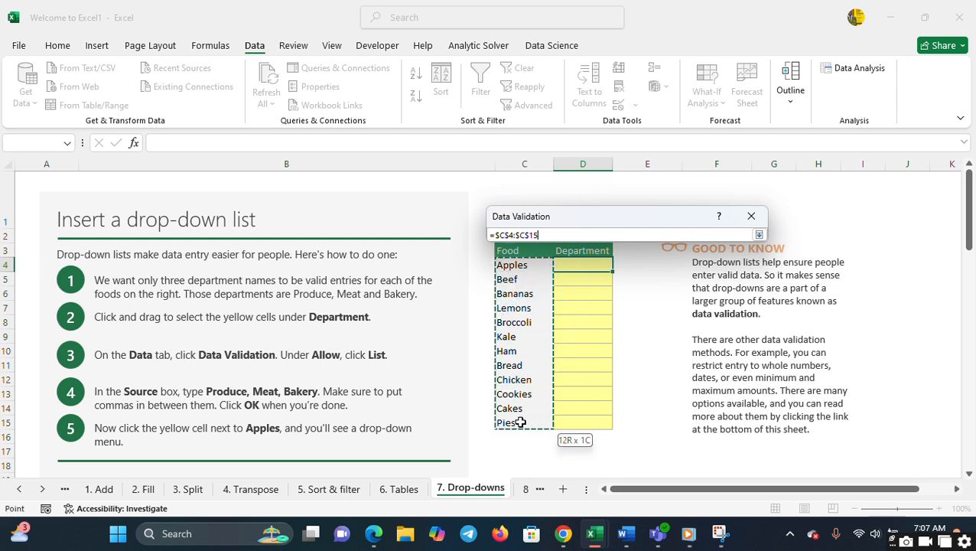
click(759, 235)
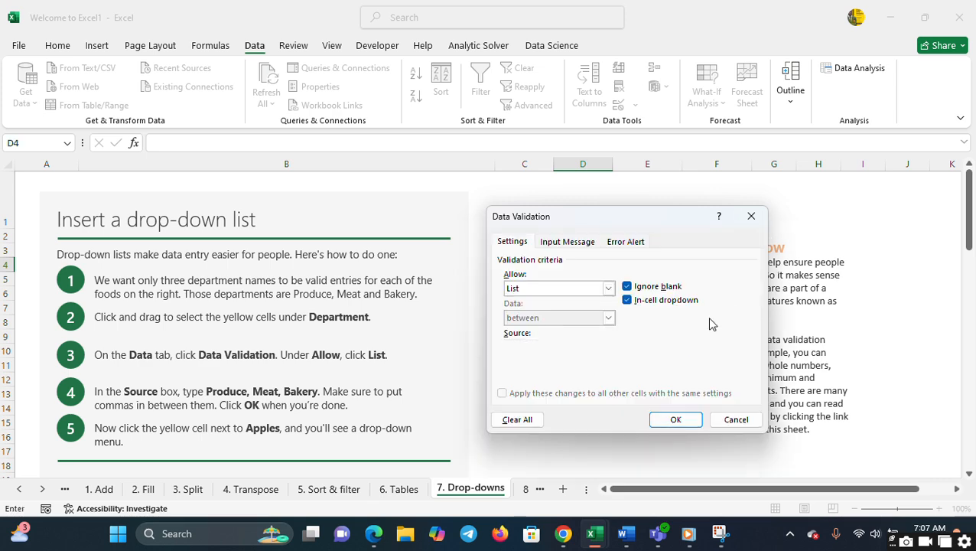
click(676, 420)
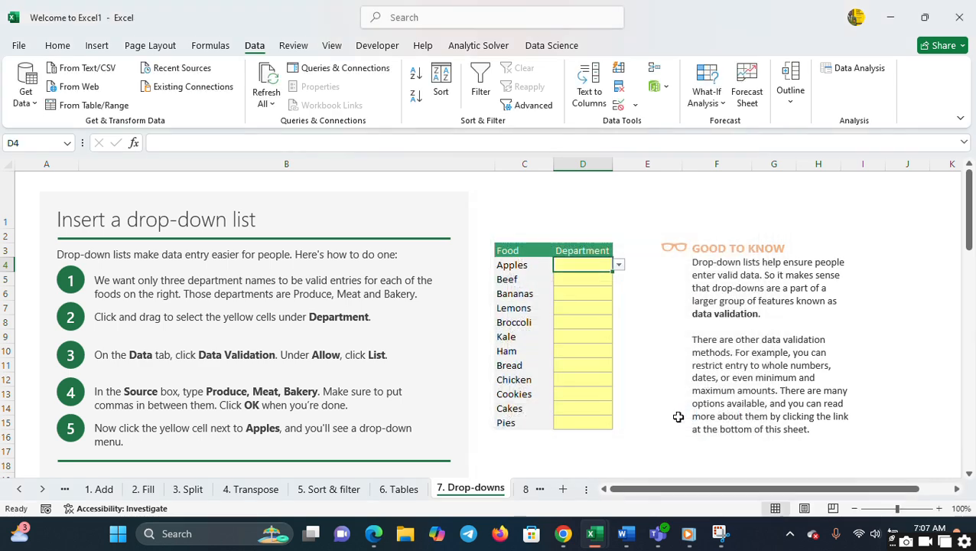
- Fill D4's drop-down list down through D15, and choose Apples in D4
click(613, 271)
drag(612, 270, 606, 430)
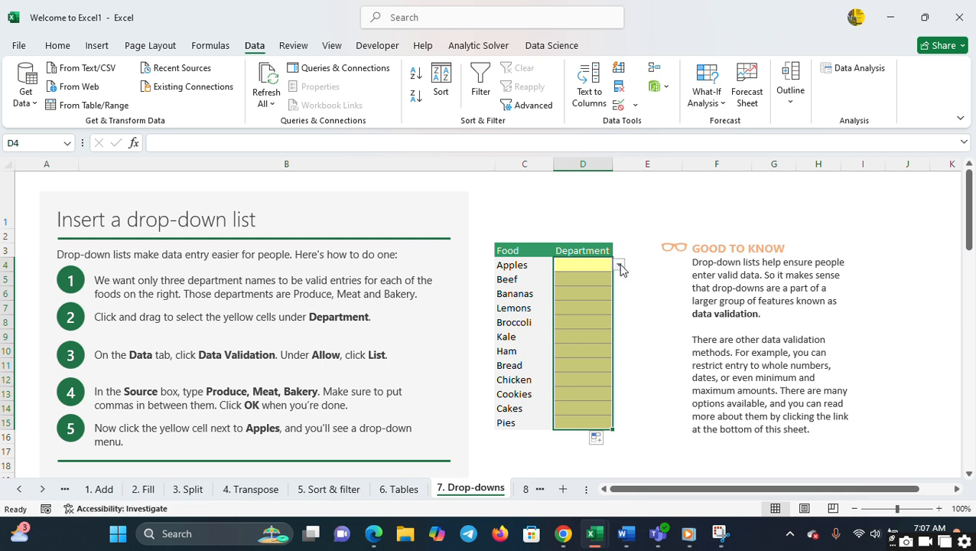
click(621, 266)
click(610, 276)
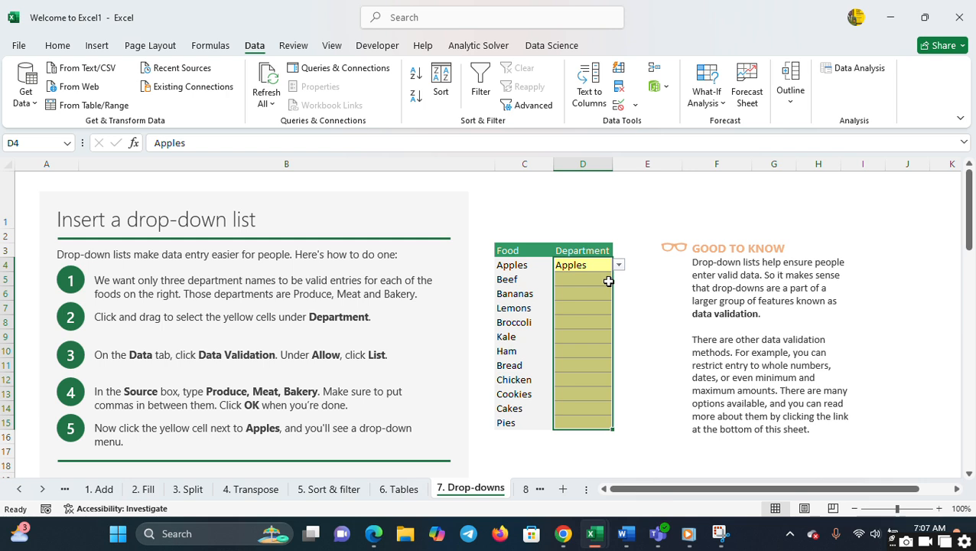
- Choose Beef in D5 and Bananas in D6 from their drop-down lists
click(609, 281)
click(620, 279)
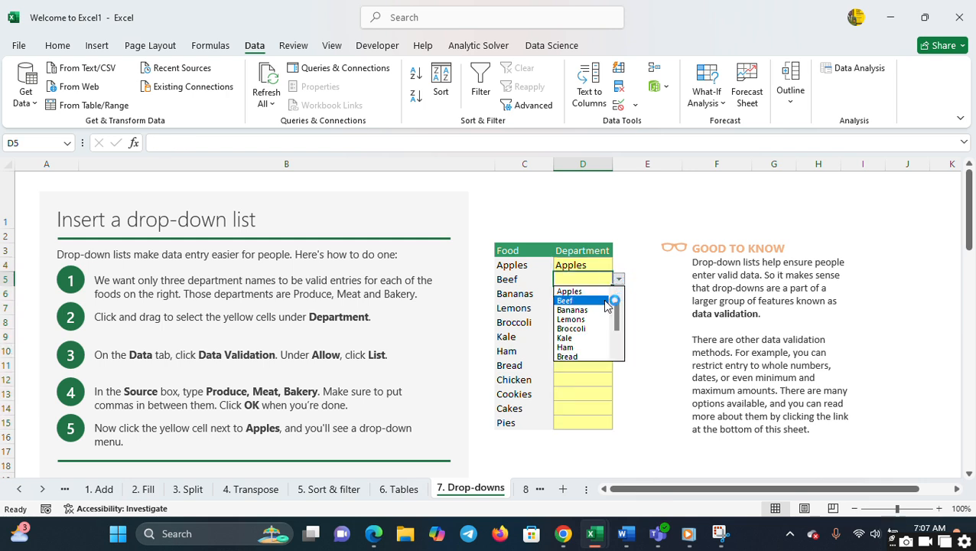
click(606, 304)
click(611, 293)
click(620, 294)
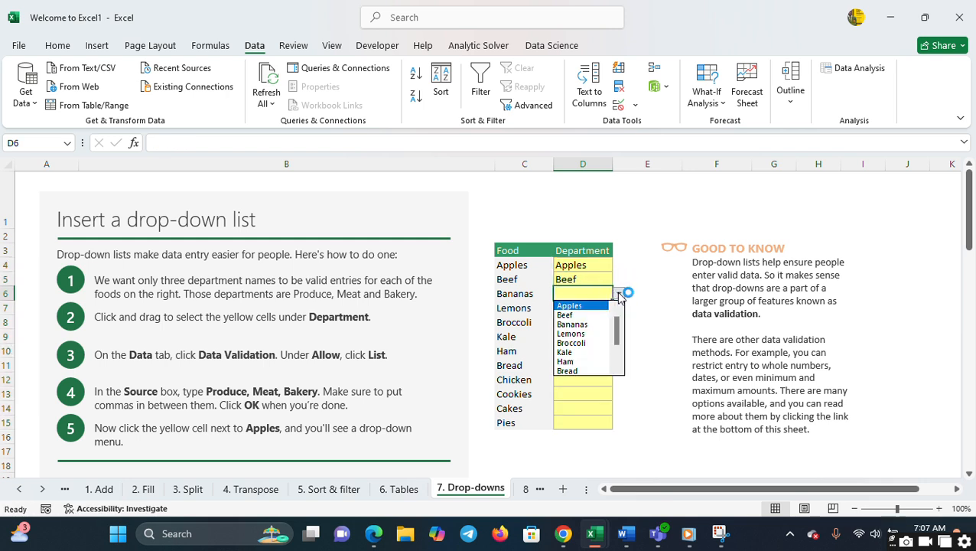
click(603, 324)
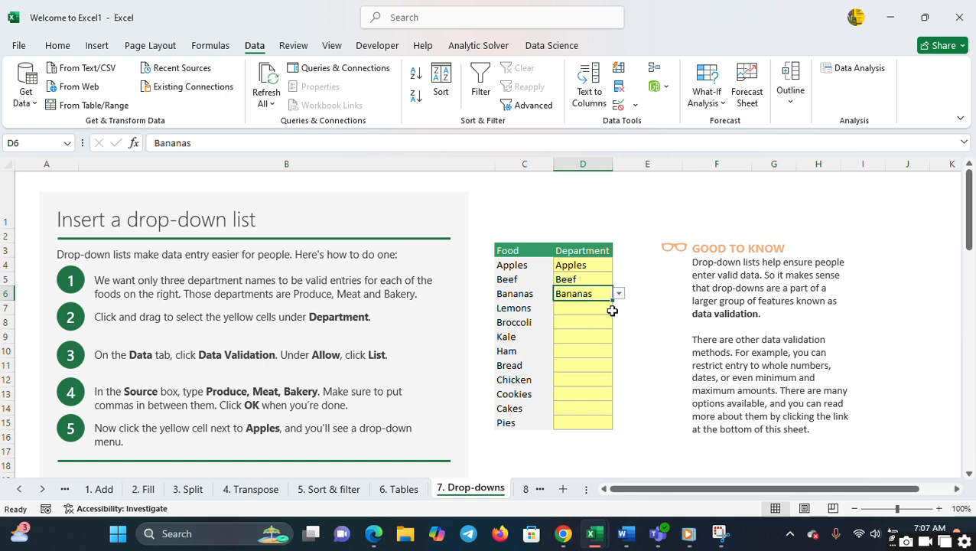
- Choose Lemons from the drop-down lists in both D7 and D8
click(612, 311)
click(618, 307)
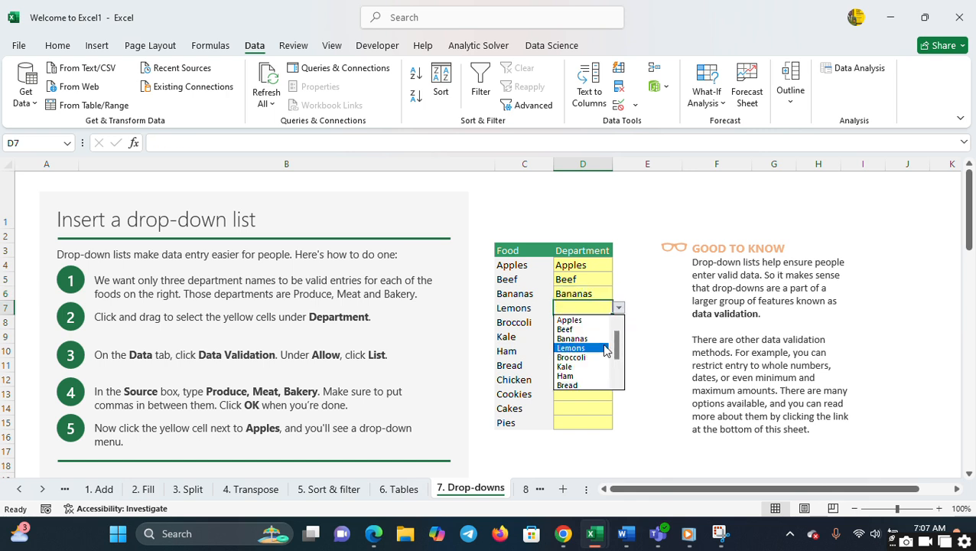
click(604, 349)
click(610, 322)
click(620, 322)
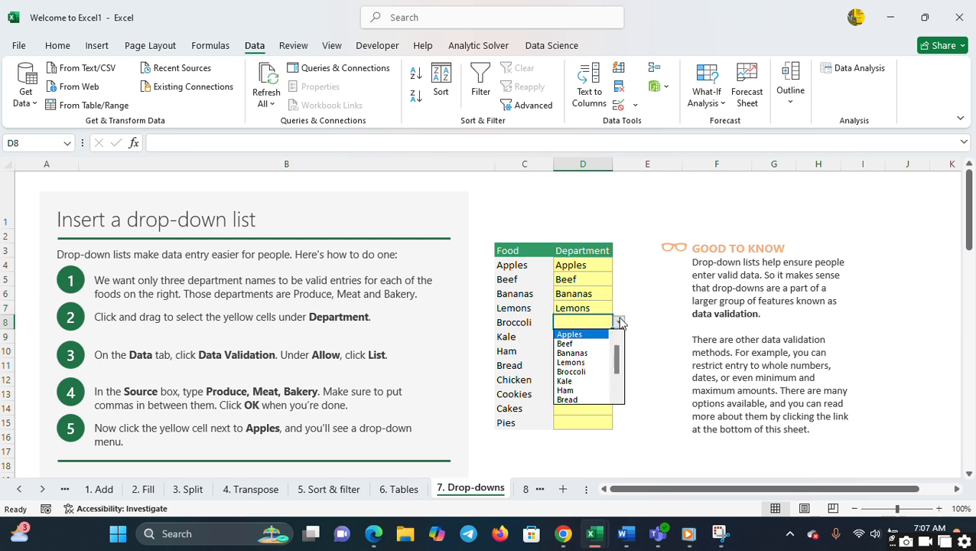
click(610, 362)
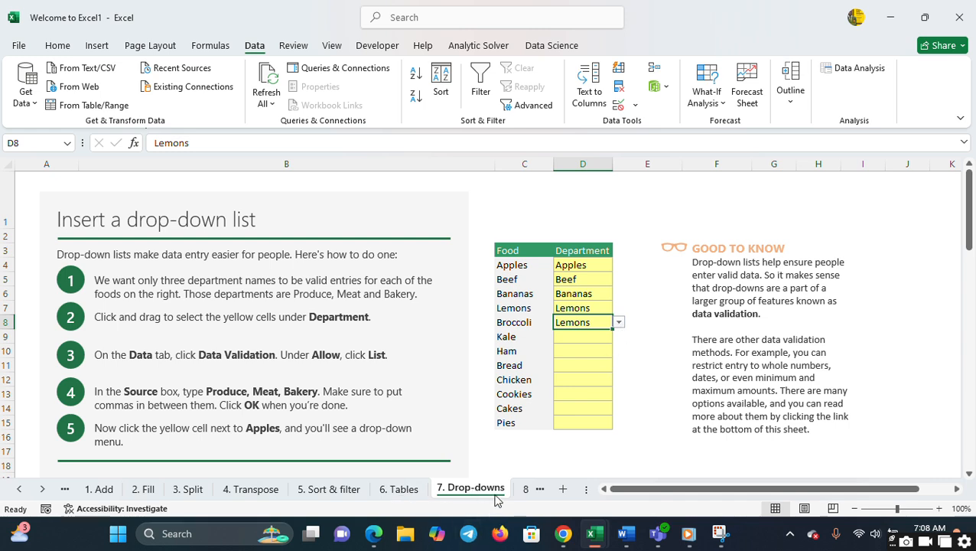
- Look through the 8. Analyze sheet and go to the table beside the Quickly make a chart section
click(524, 492)
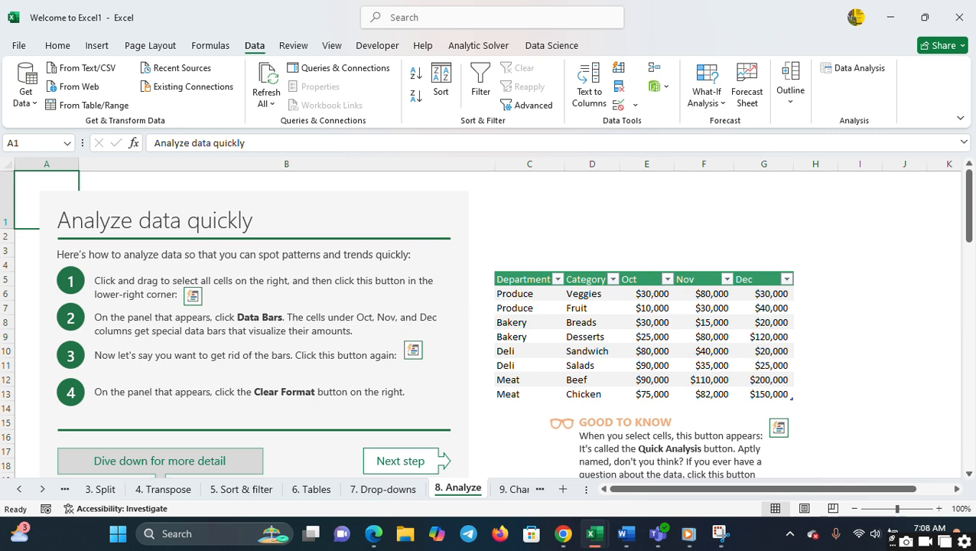
click(970, 337)
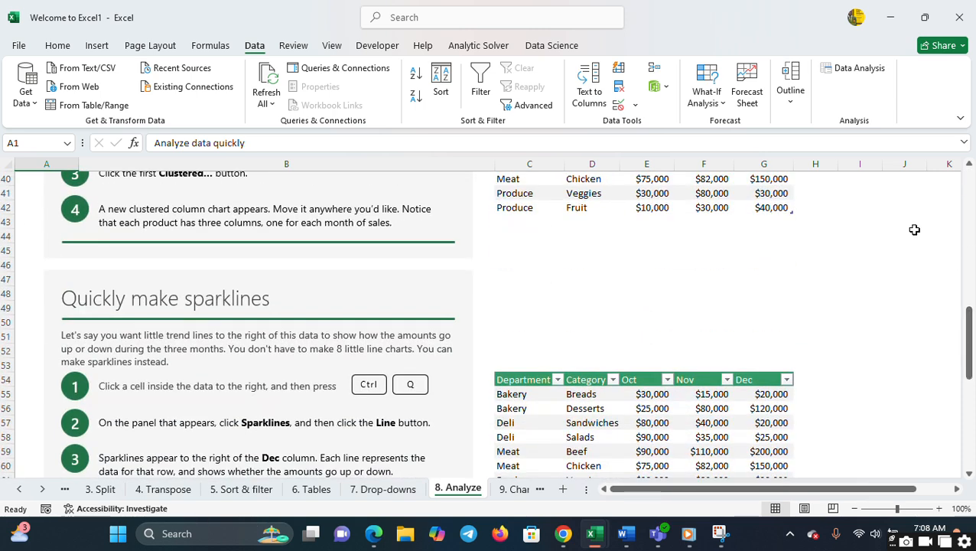
click(969, 175)
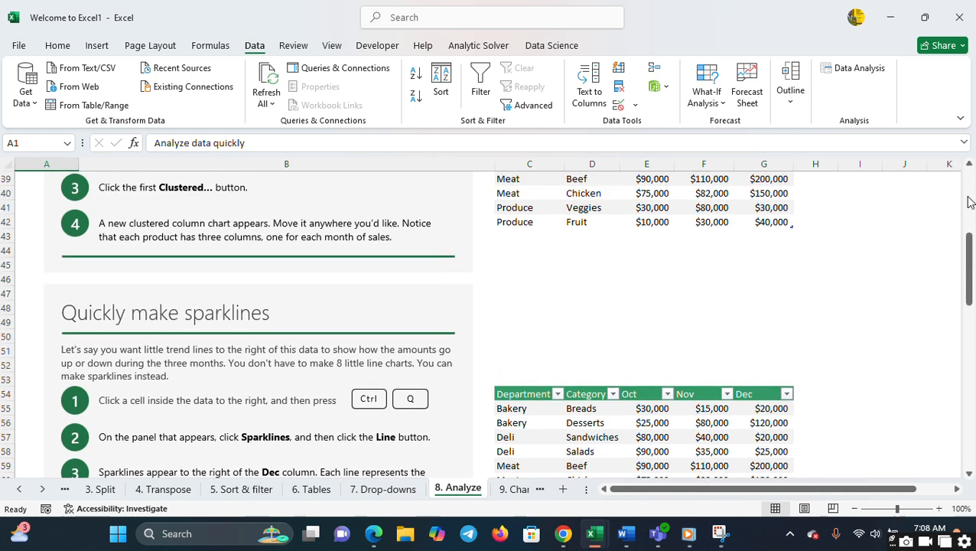
click(774, 423)
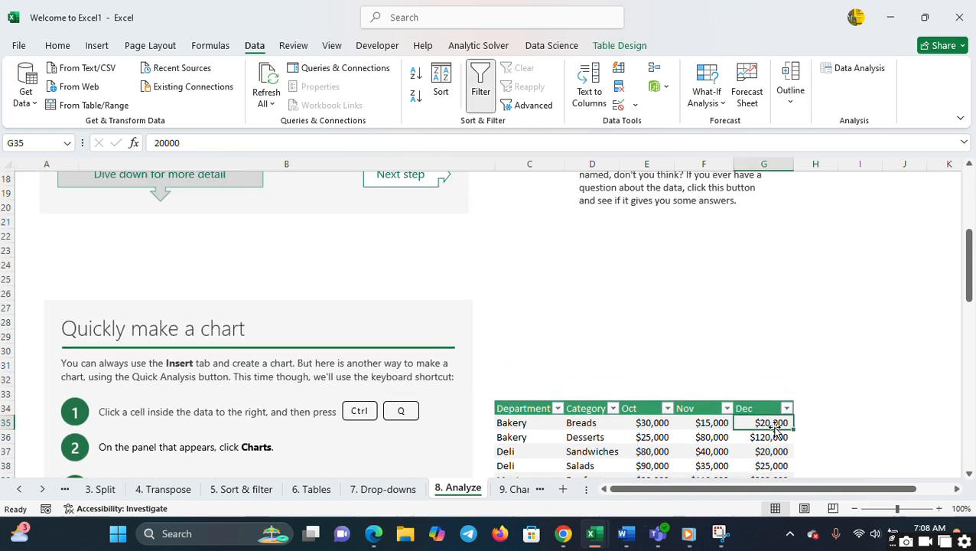
key(Down)
key(Down)
key(Down)
key(Down)
key(Down)
key(Down)
key(Down)
key(Down)
key(Down)
key(Down)
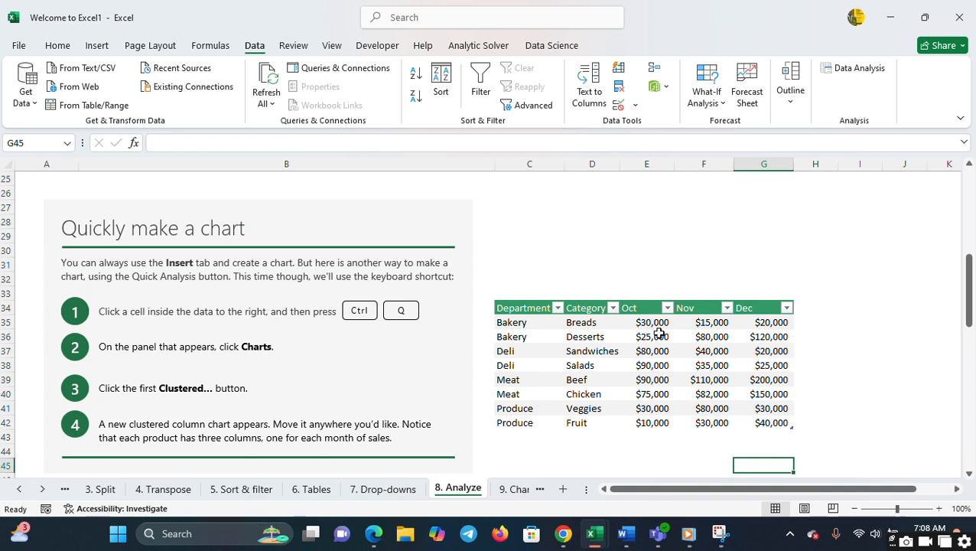
- Add a Sum total below the Oct values in E35:E42 using Quick Analysis
drag(641, 322, 642, 422)
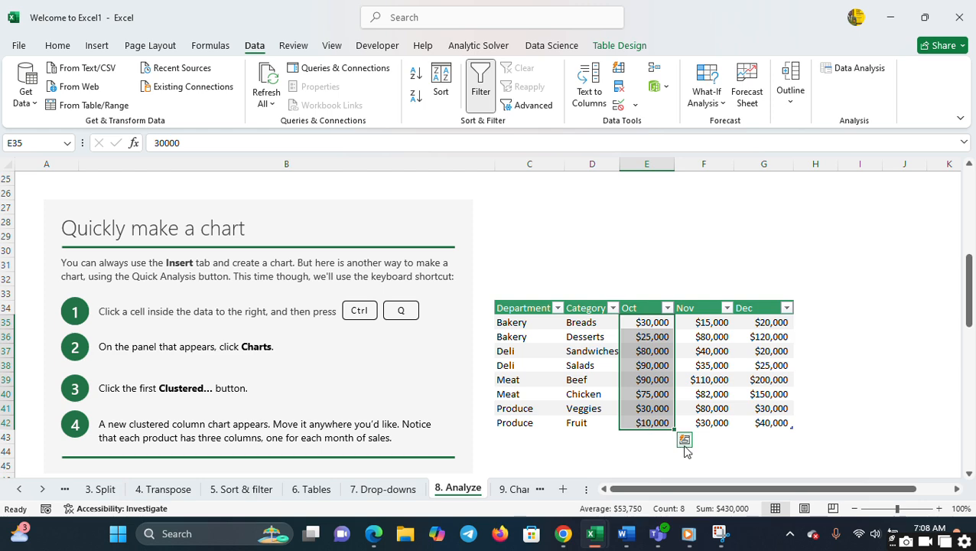
click(939, 509)
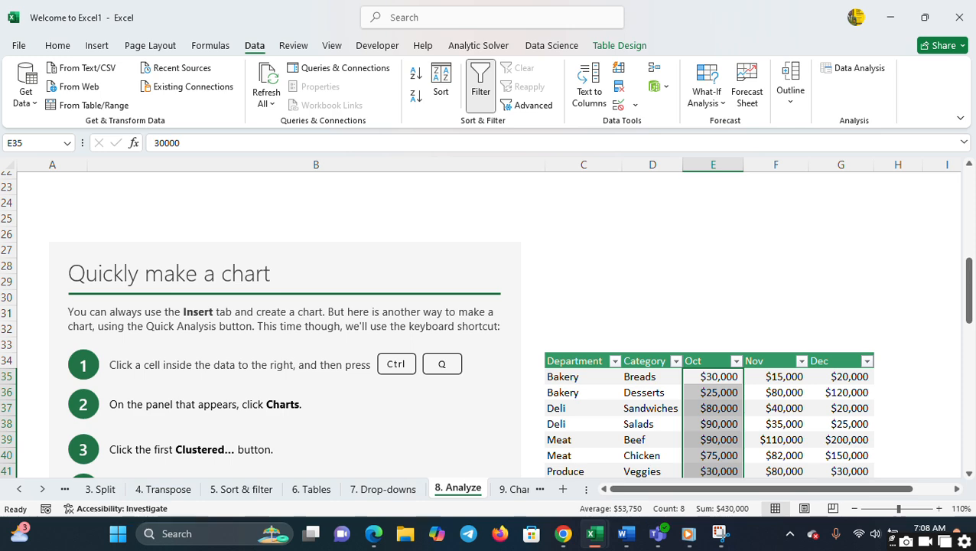
scroll(972, 411, down, 8)
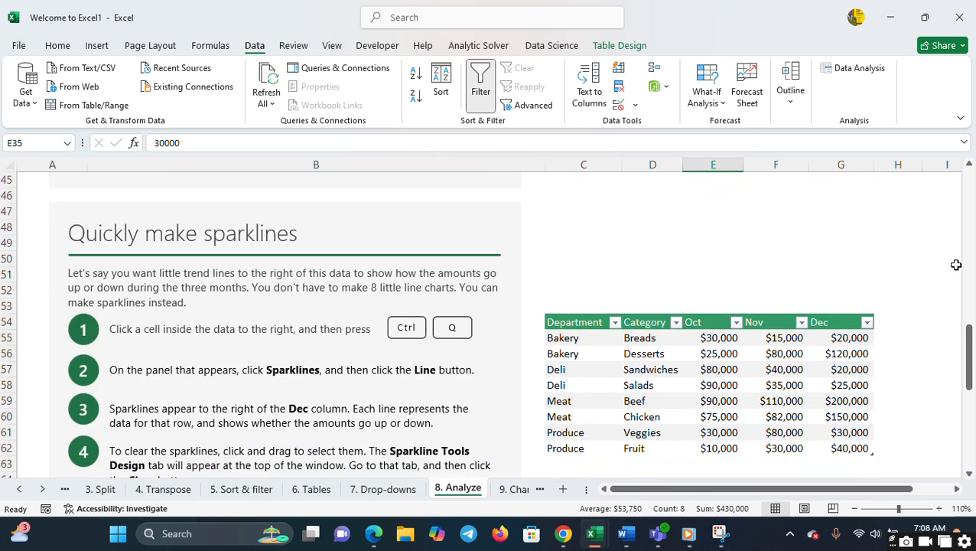
scroll(966, 237, up, 6)
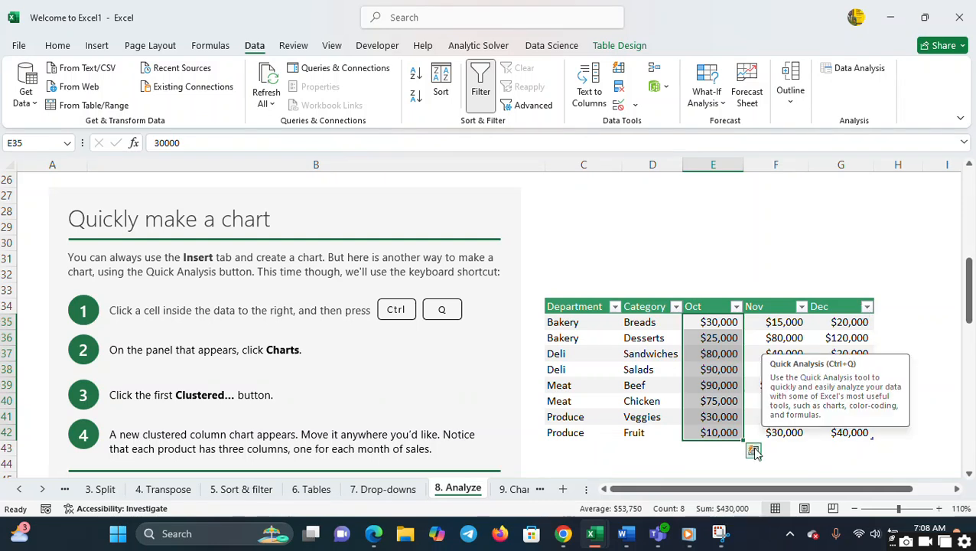
click(754, 450)
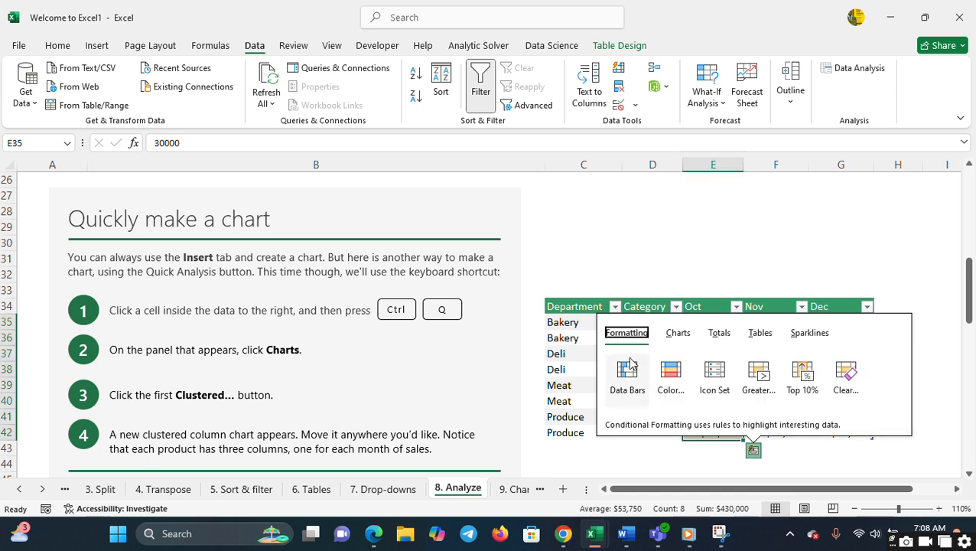
click(723, 337)
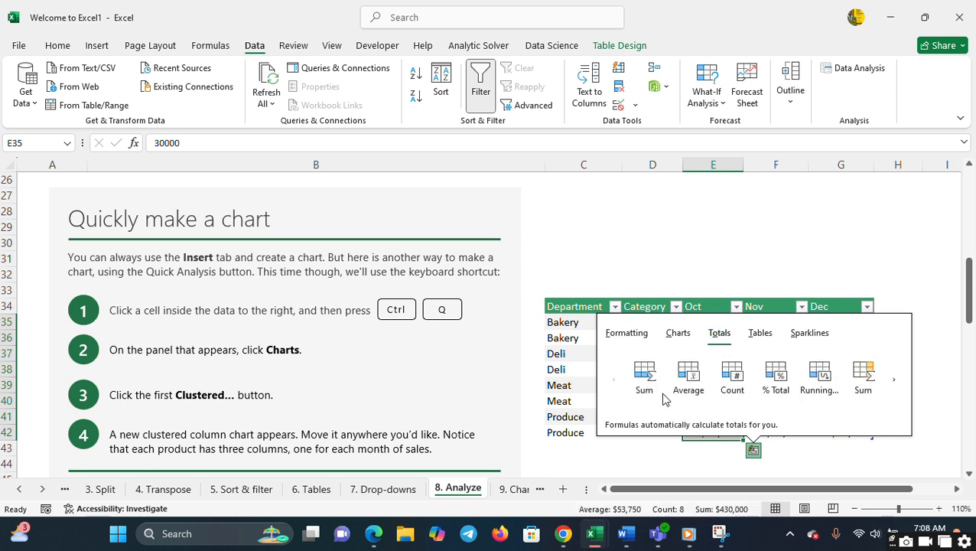
click(648, 376)
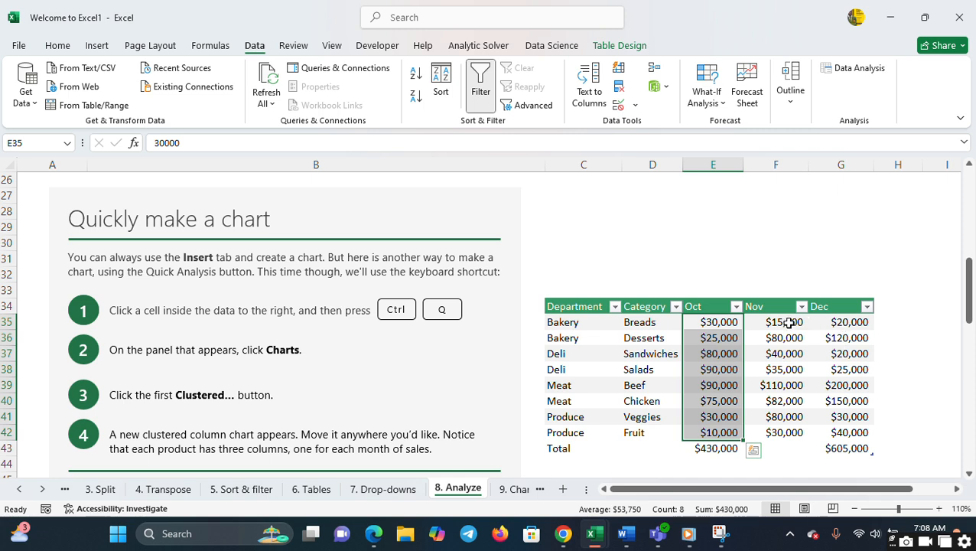
- Insert a Scatter chart of the Nov values in F35:F42 through Quick Analysis, and move it clear of the table onto the instructions
drag(789, 322, 802, 430)
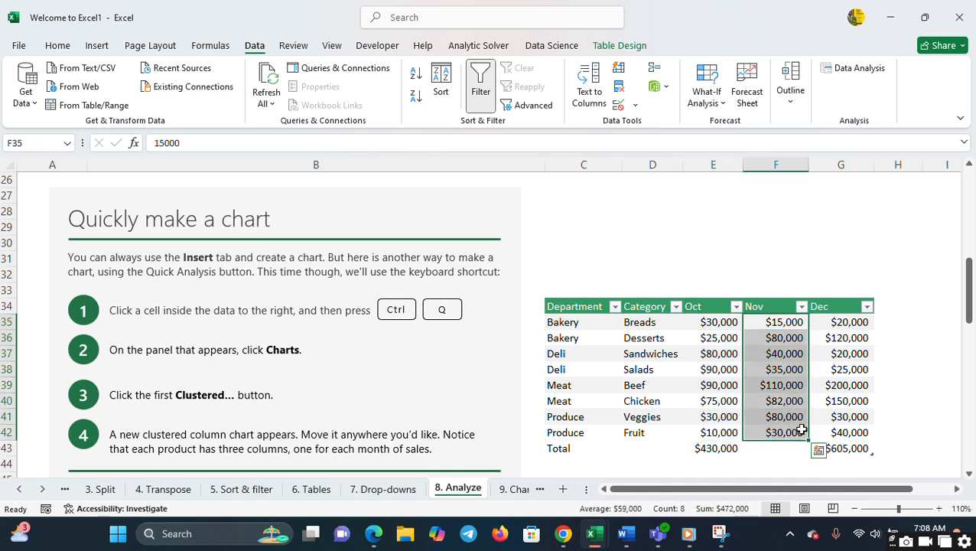
click(818, 452)
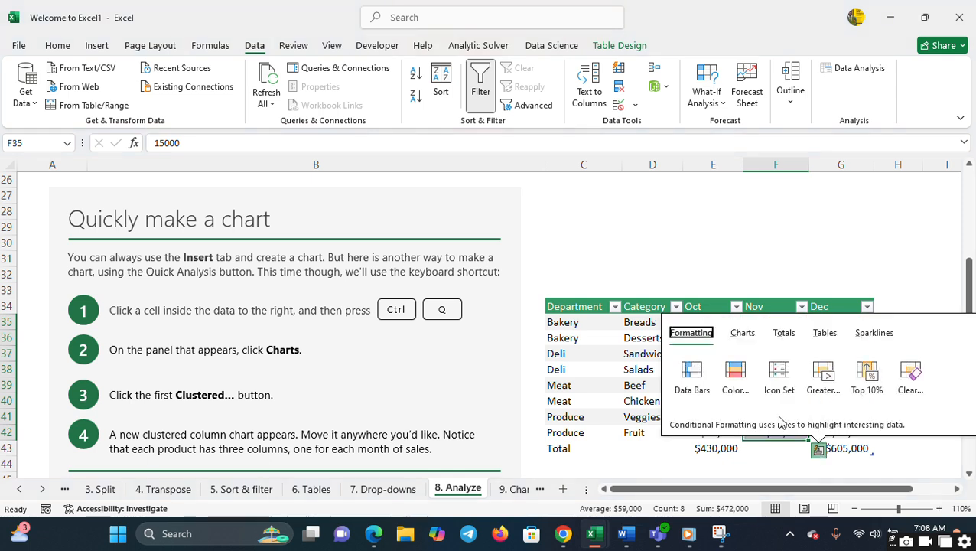
click(742, 339)
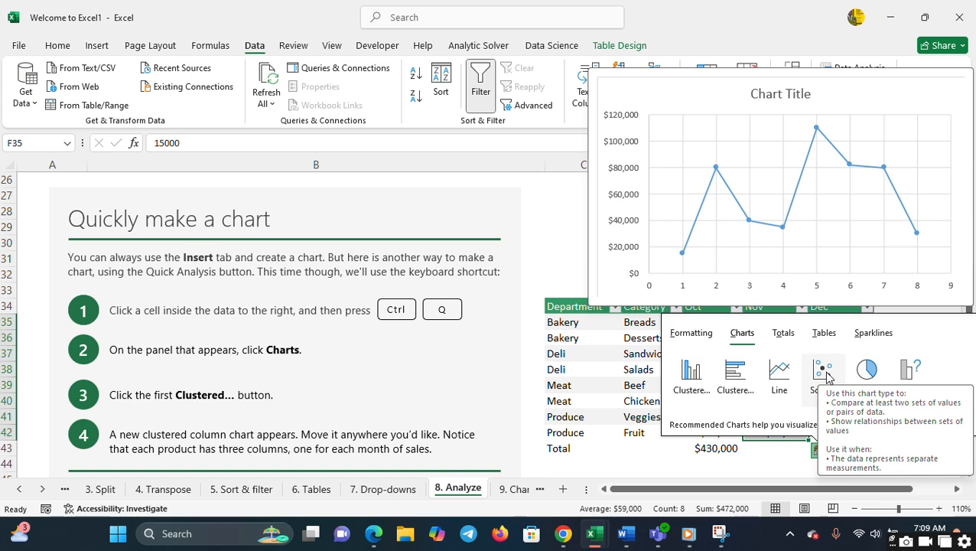
click(823, 372)
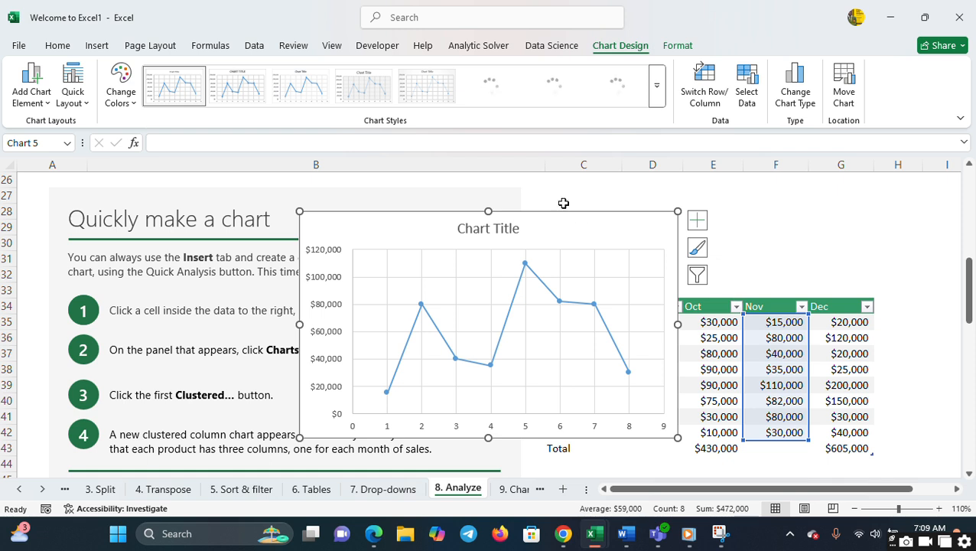
drag(546, 230, 327, 228)
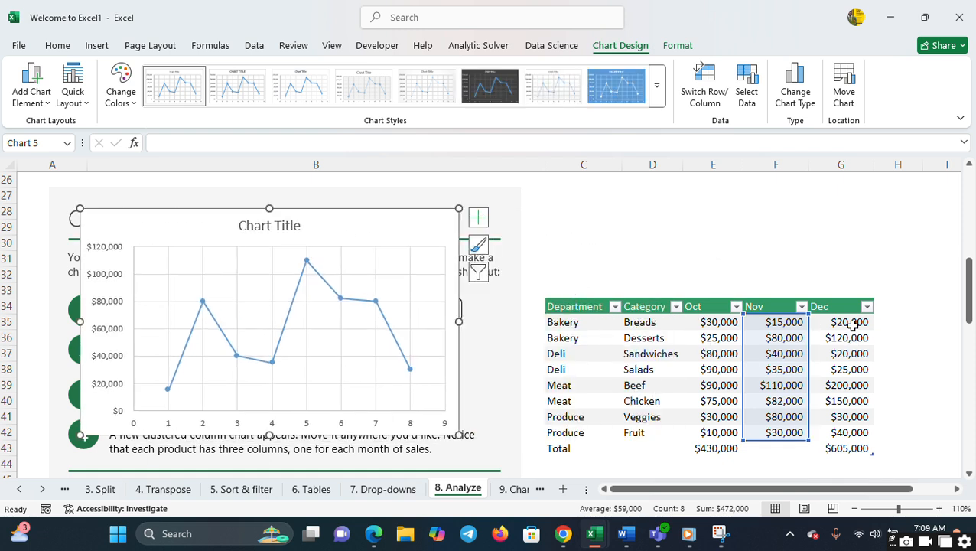
click(852, 323)
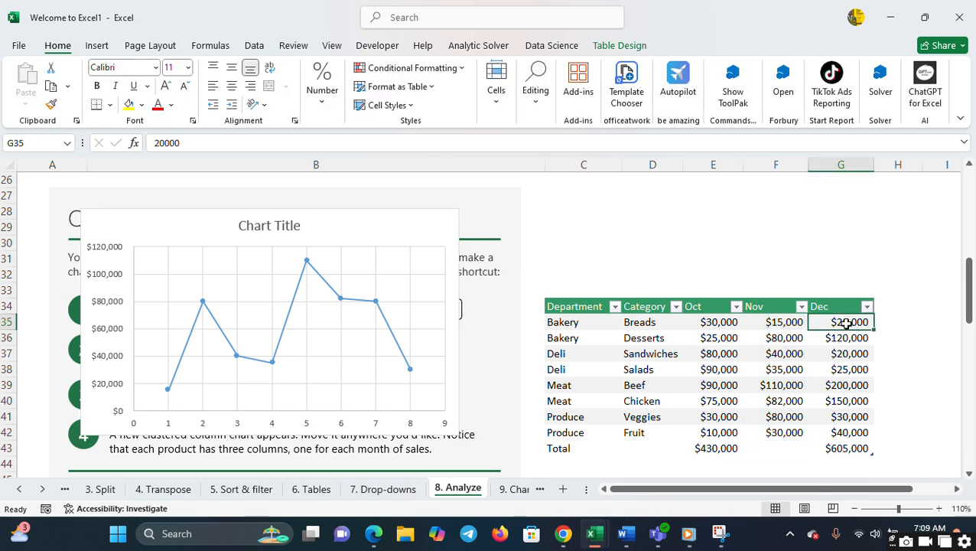
drag(847, 324, 844, 451)
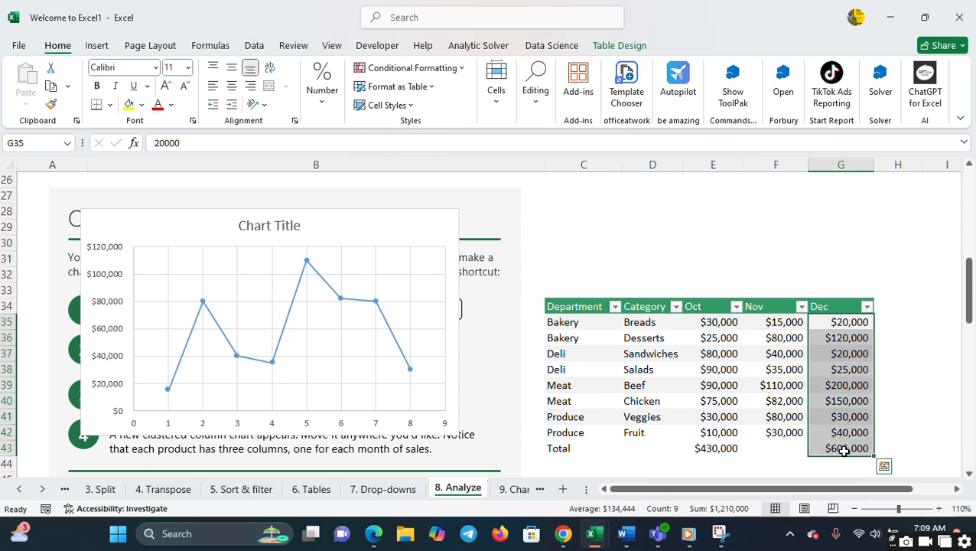
click(907, 395)
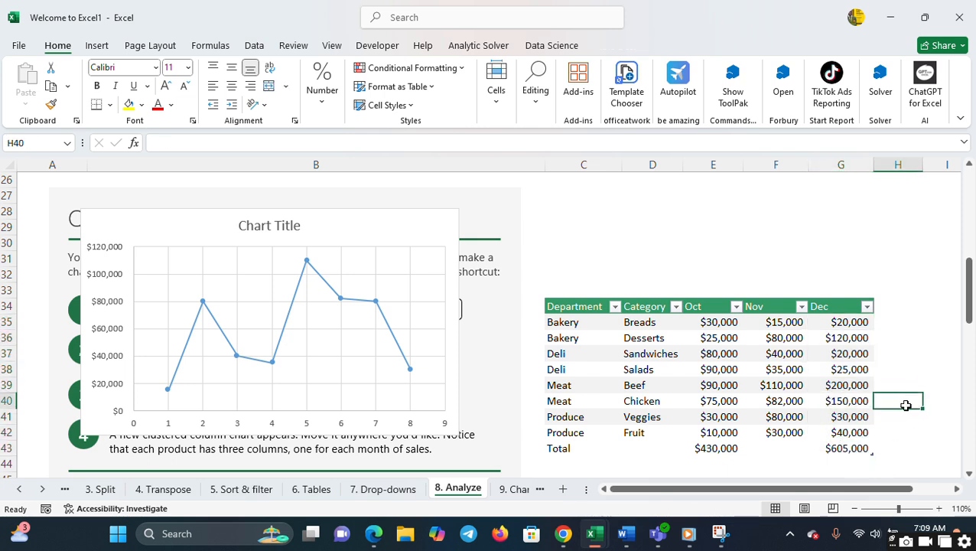
- On the 9. Charts sheet, insert a Clustered Column chart of conference attendance by year from C5:D11 and move it onto the instructions
click(518, 489)
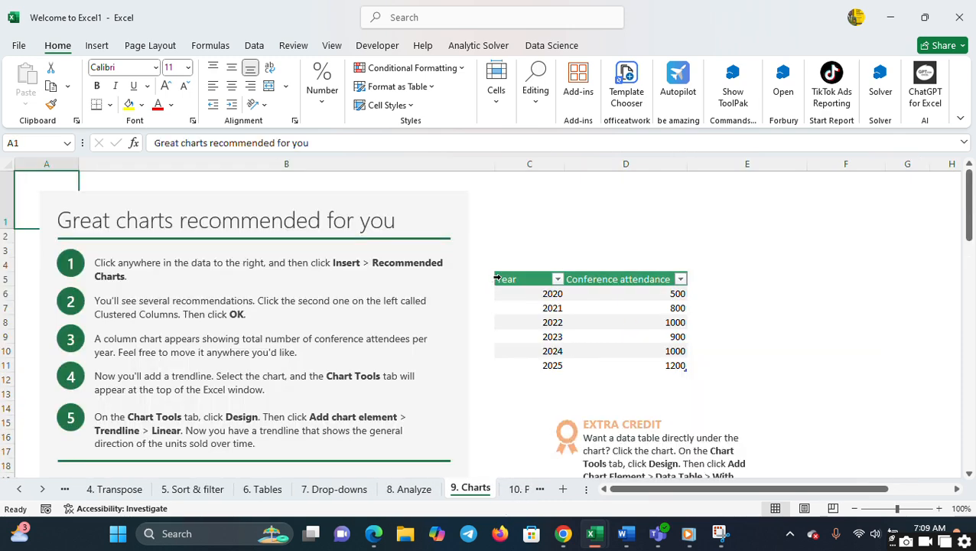
drag(502, 279, 635, 371)
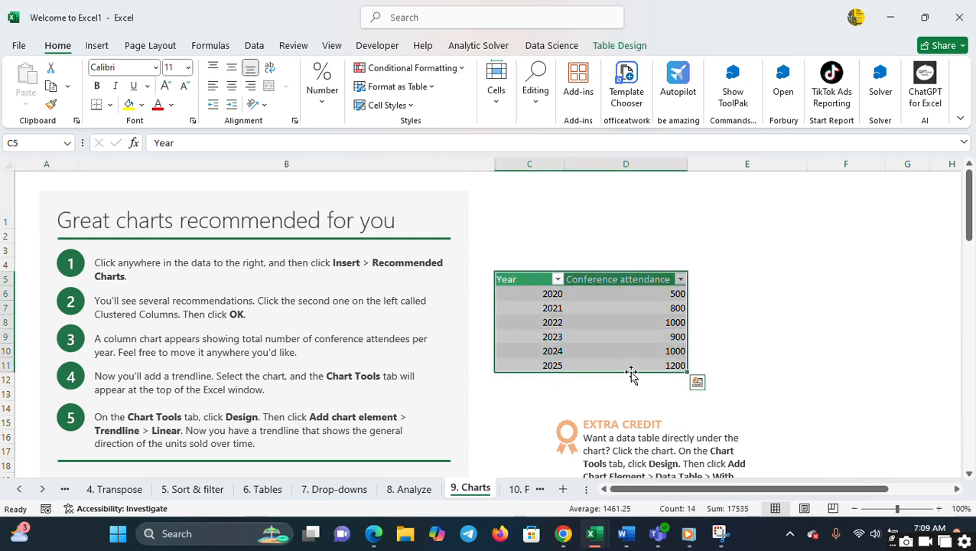
click(98, 46)
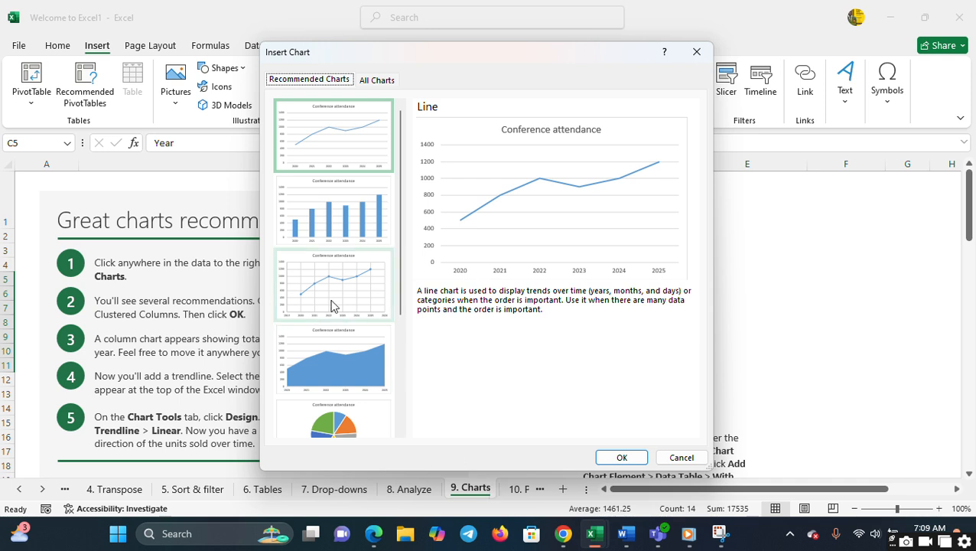
click(391, 84)
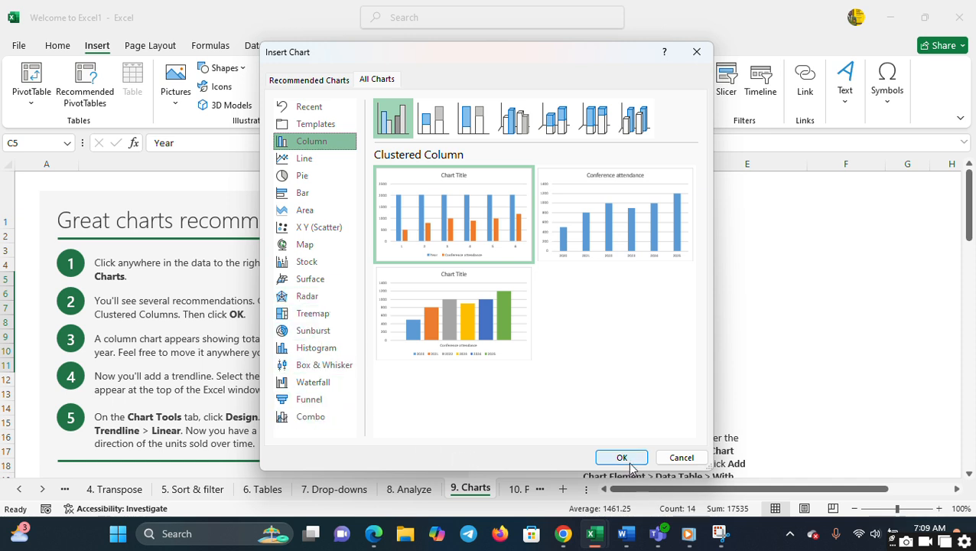
mouse_move(498, 297)
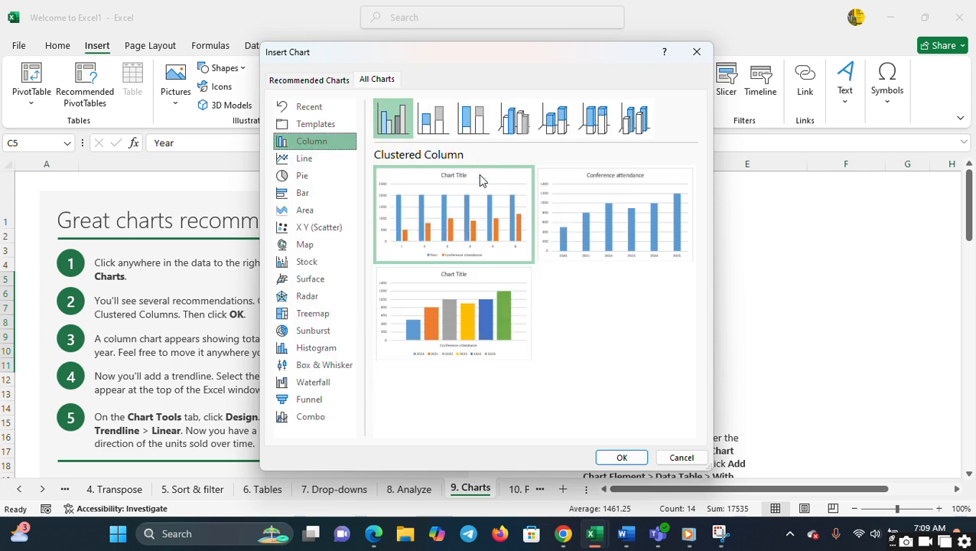
click(595, 199)
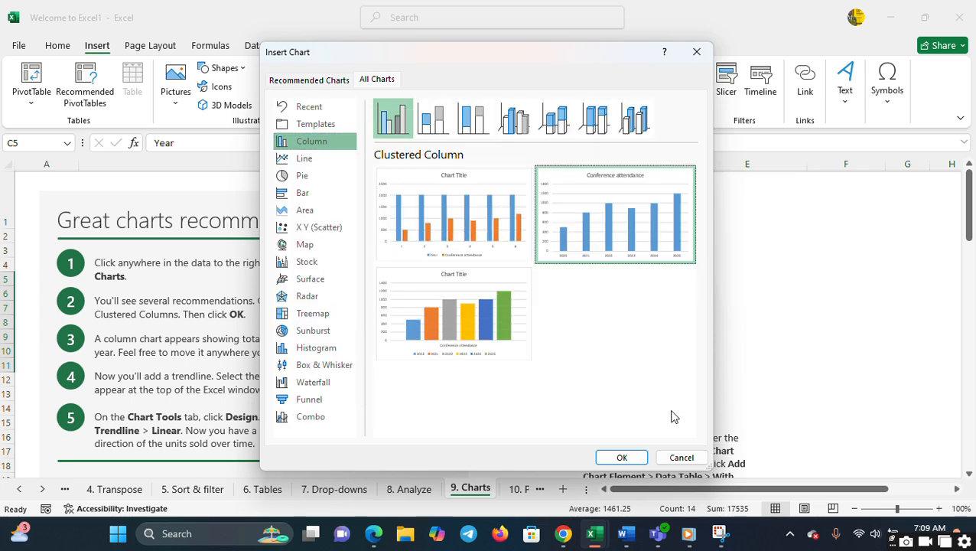
click(622, 459)
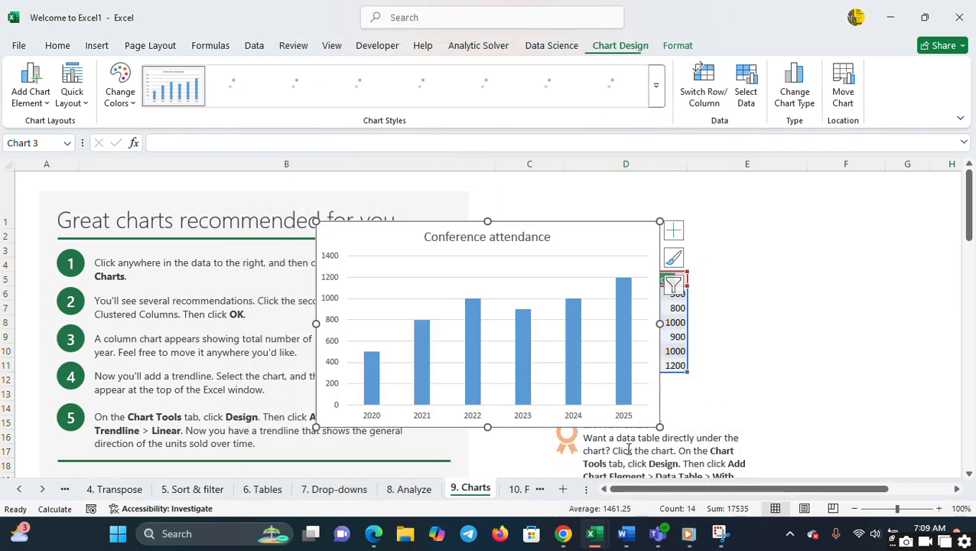
drag(599, 240, 387, 240)
click(812, 296)
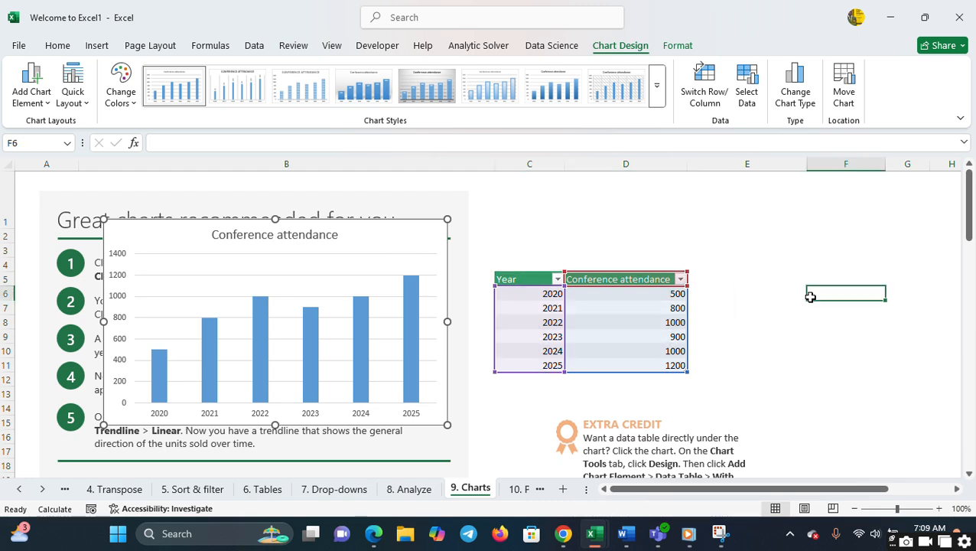
- On the 10. PivotTables sheet, create a PivotTable from the sales table in the existing worksheet at H2
click(518, 490)
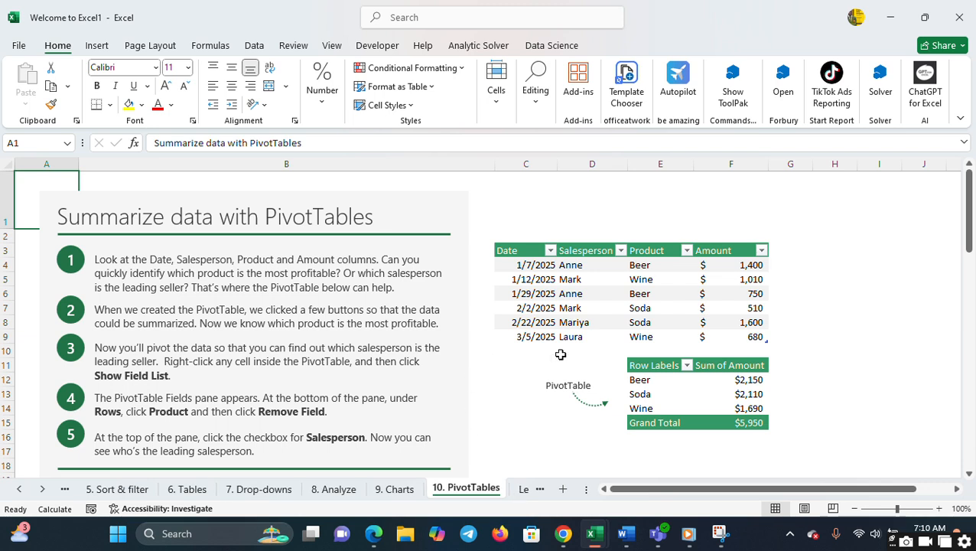
click(680, 311)
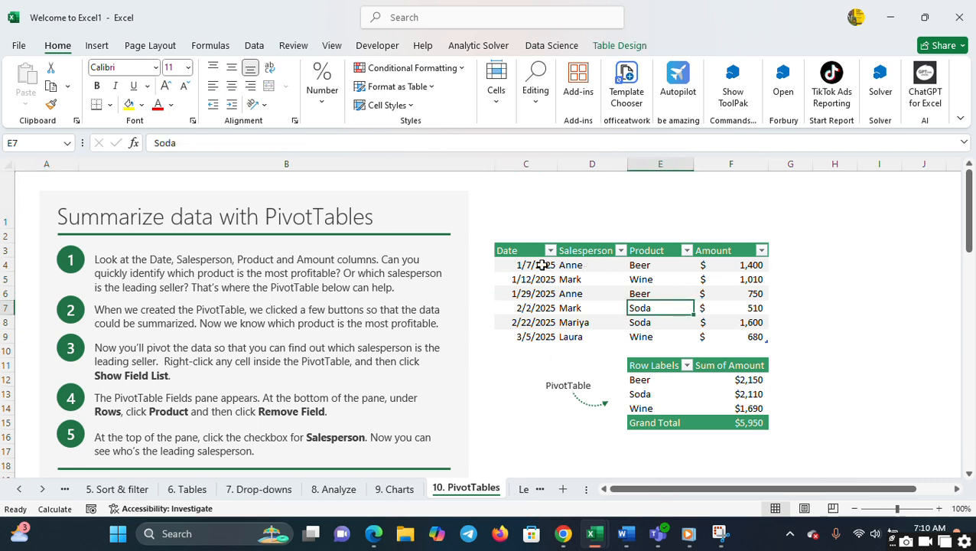
drag(512, 243, 756, 306)
click(816, 306)
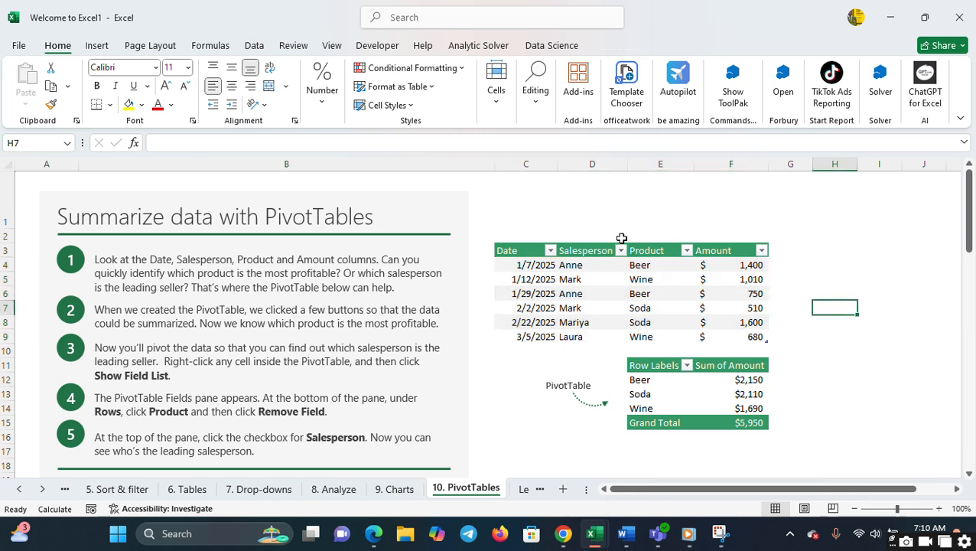
click(575, 278)
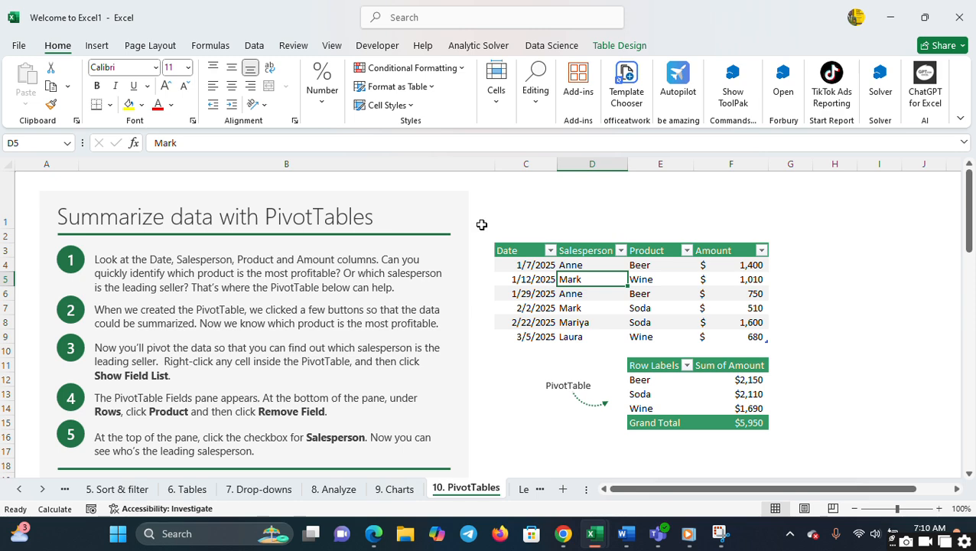
click(96, 48)
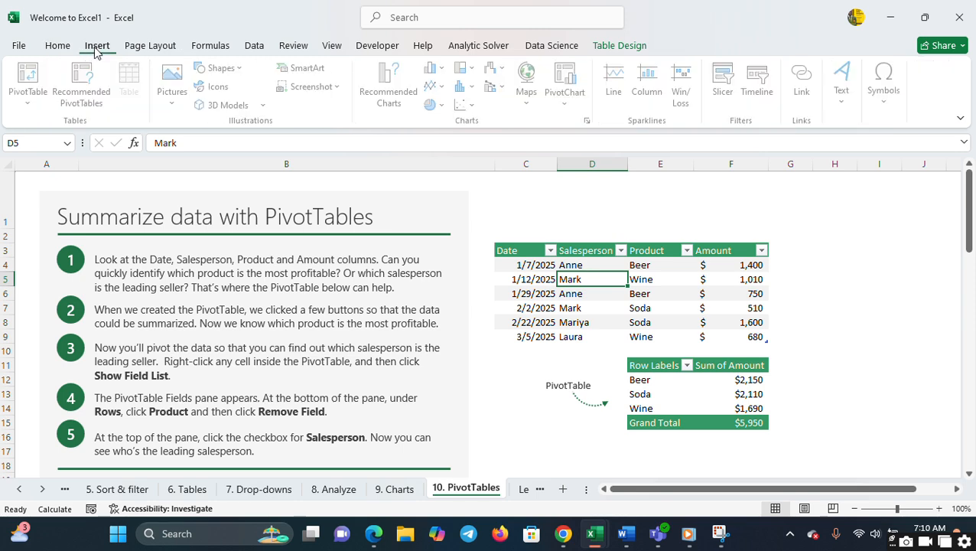
click(32, 85)
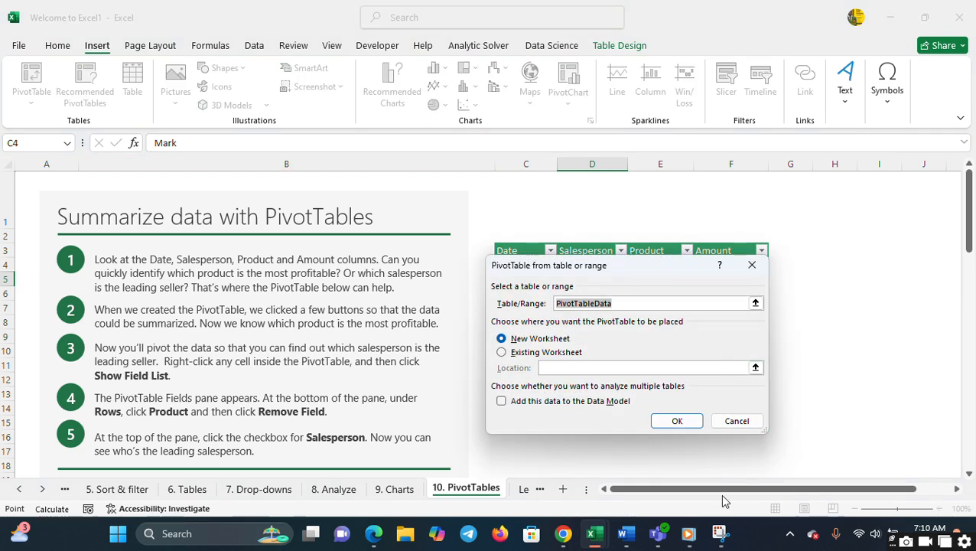
click(502, 352)
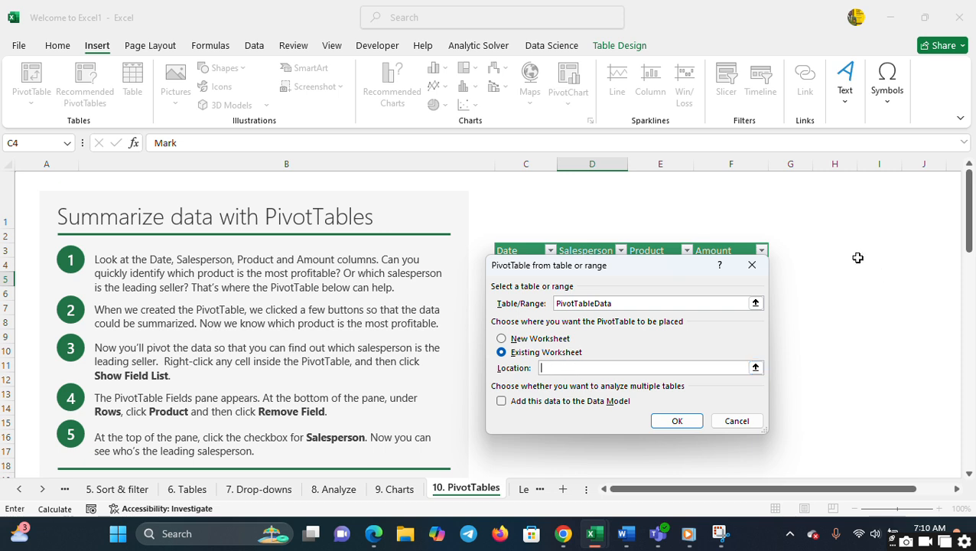
click(844, 236)
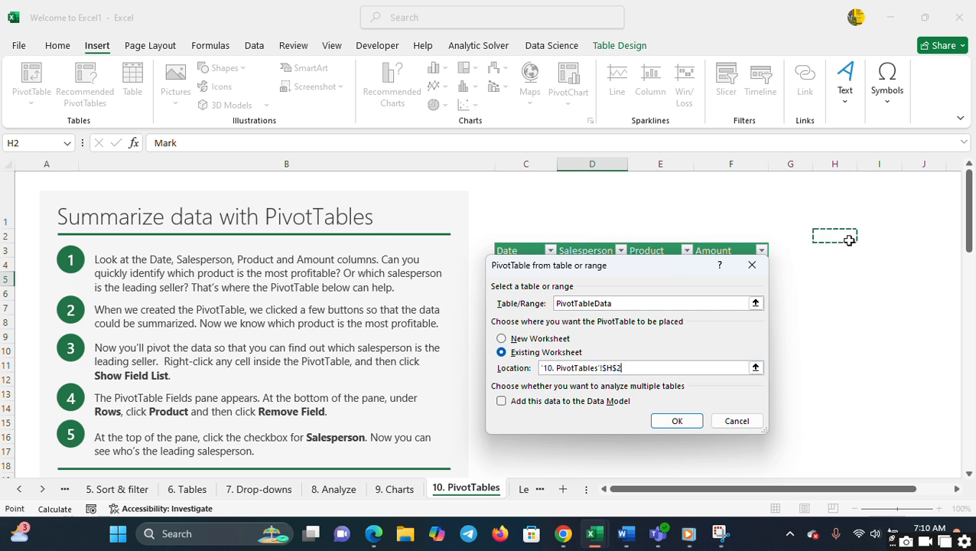
click(673, 423)
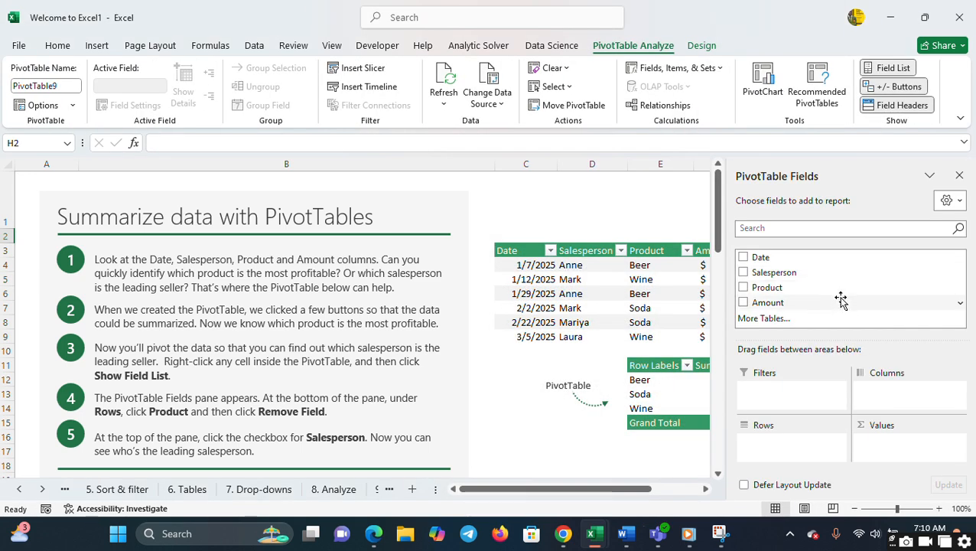
- Add the Product and Amount fields to the Values area of the new PivotTable, and bring the PivotTable into view
drag(780, 277, 905, 470)
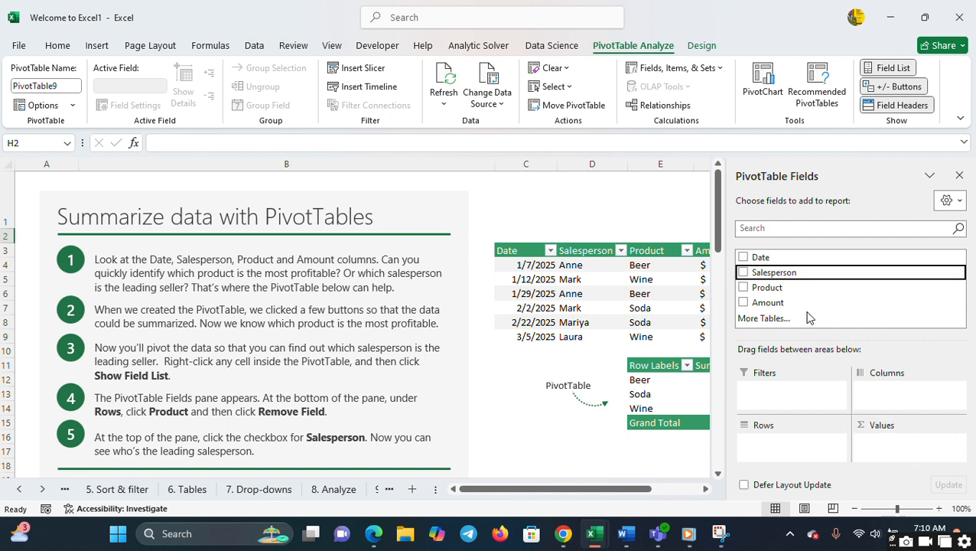
drag(774, 287, 875, 452)
drag(758, 303, 887, 457)
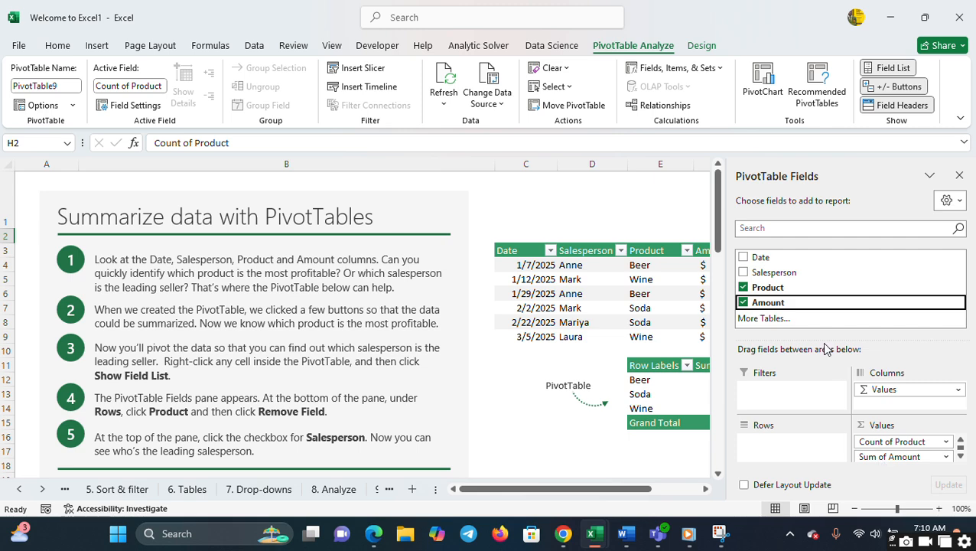
click(624, 222)
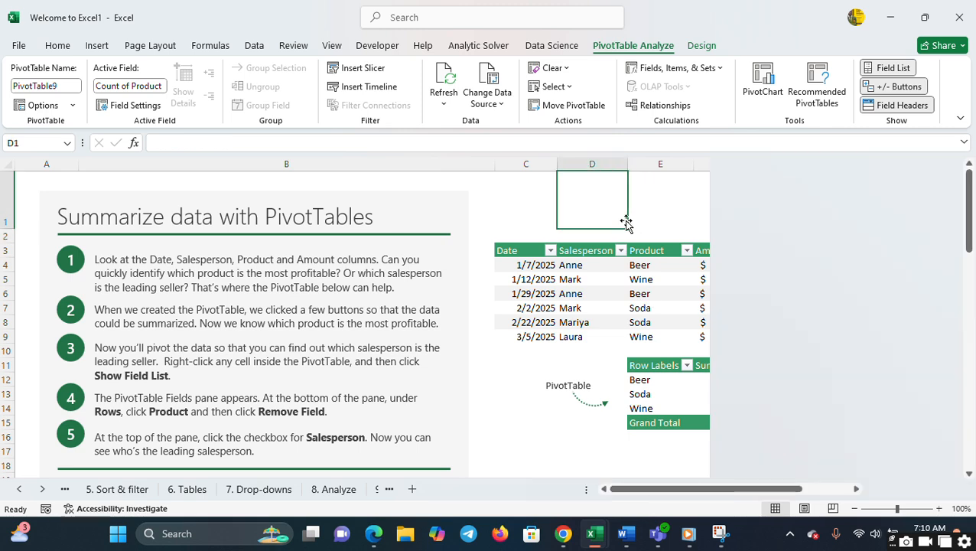
click(892, 297)
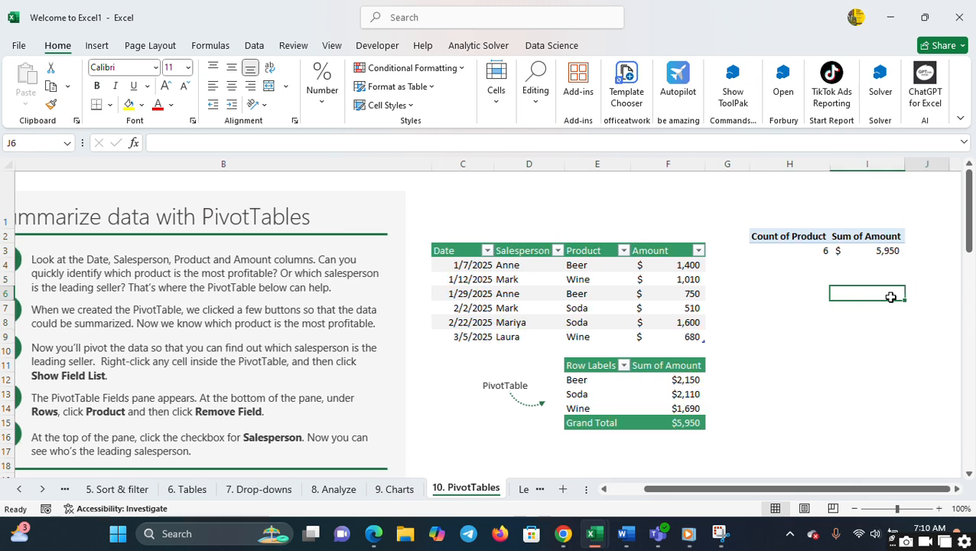
key(Right)
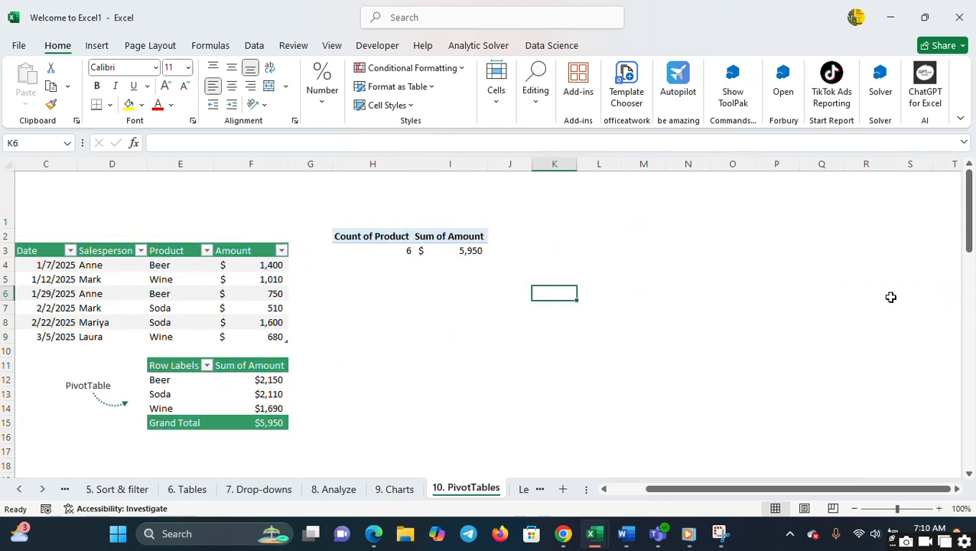
- In the value field settings of Count of Product, try the calculation types and choose Sum
click(425, 249)
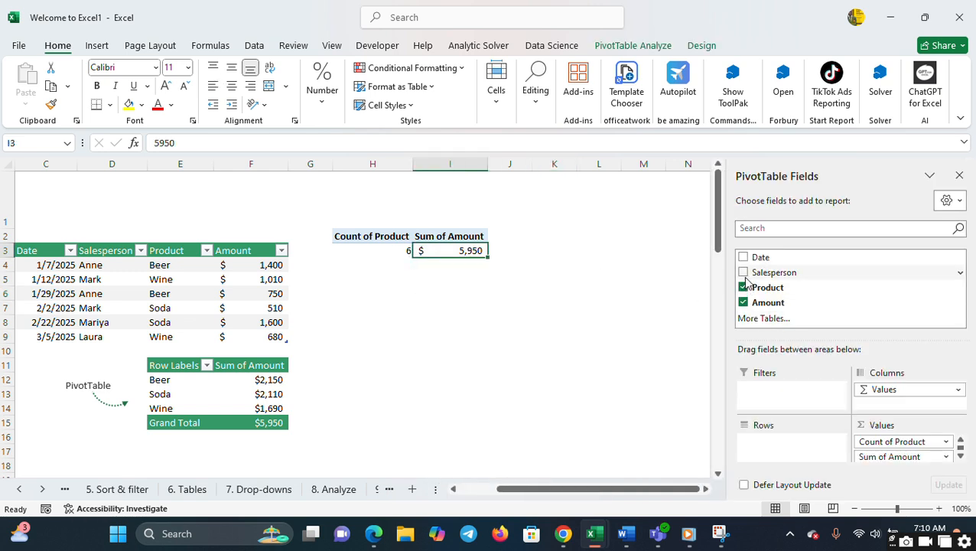
drag(745, 277, 857, 462)
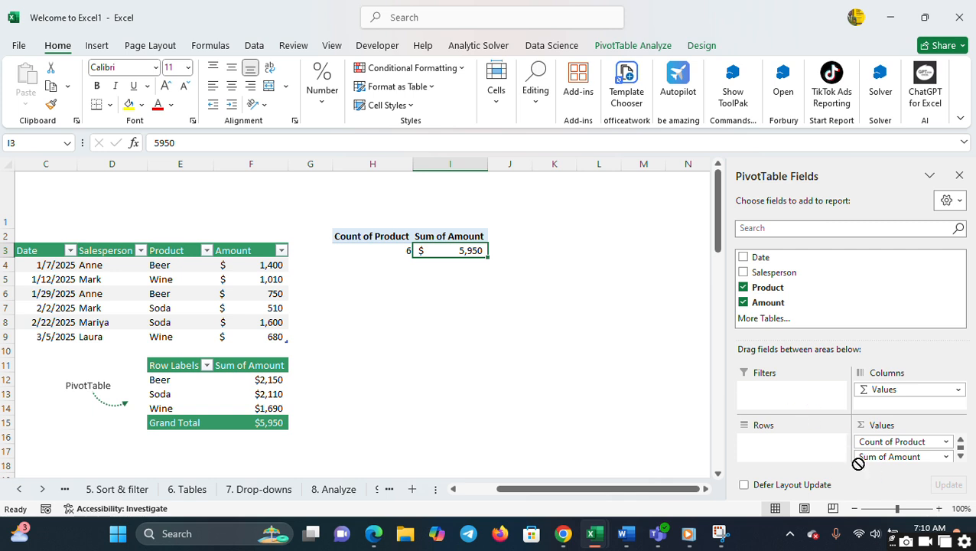
click(947, 443)
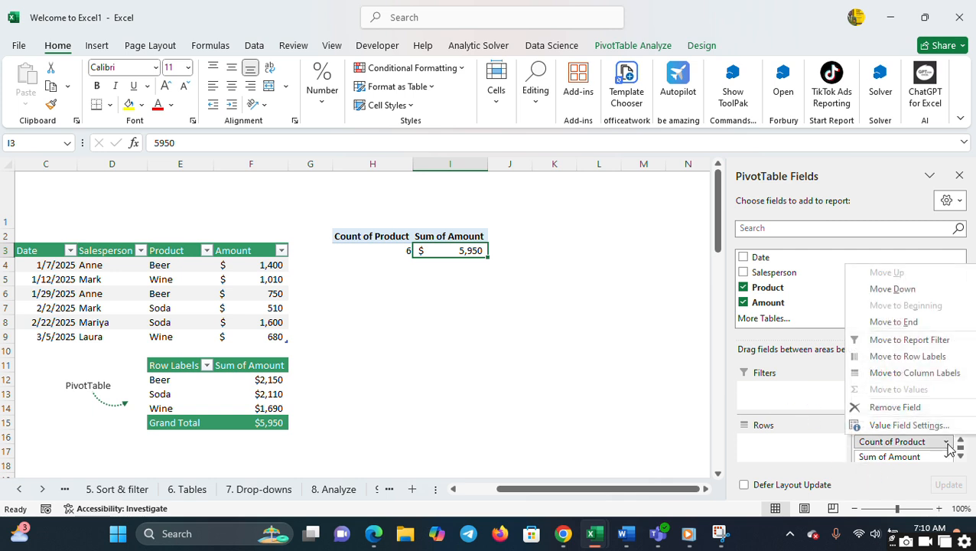
click(909, 426)
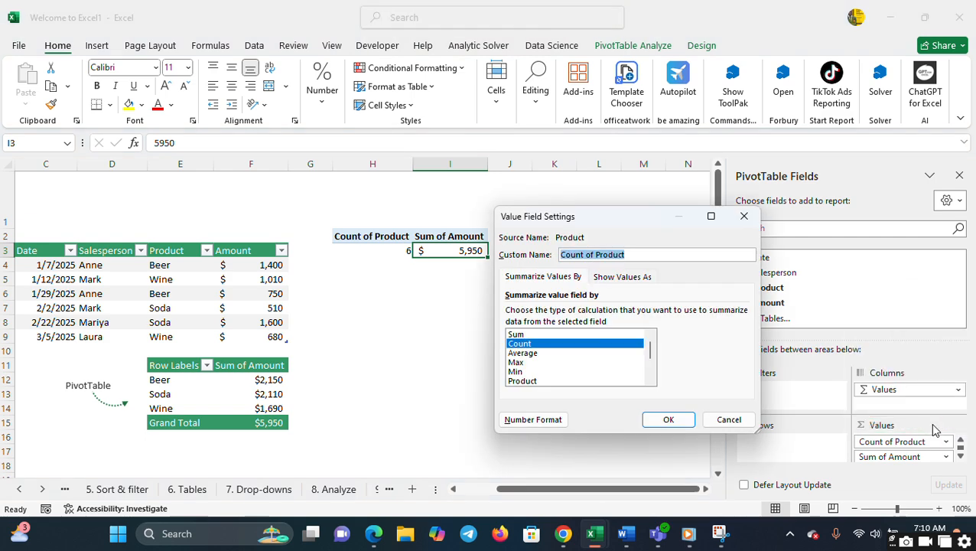
click(567, 353)
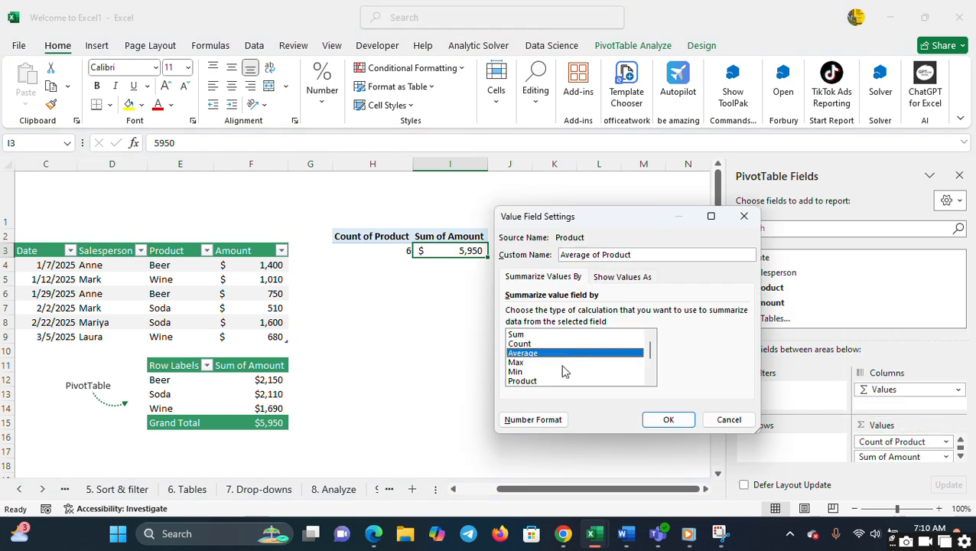
click(565, 363)
click(559, 380)
click(557, 371)
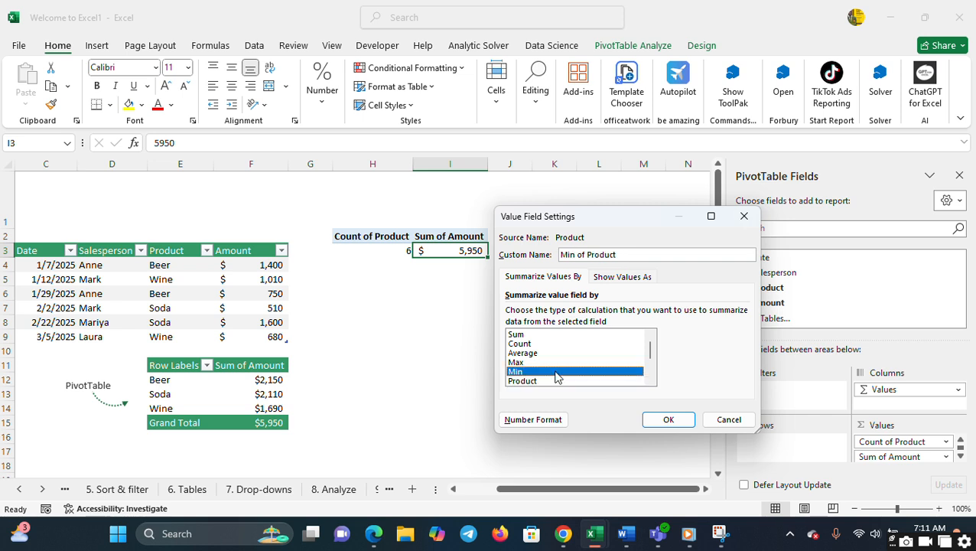
click(536, 336)
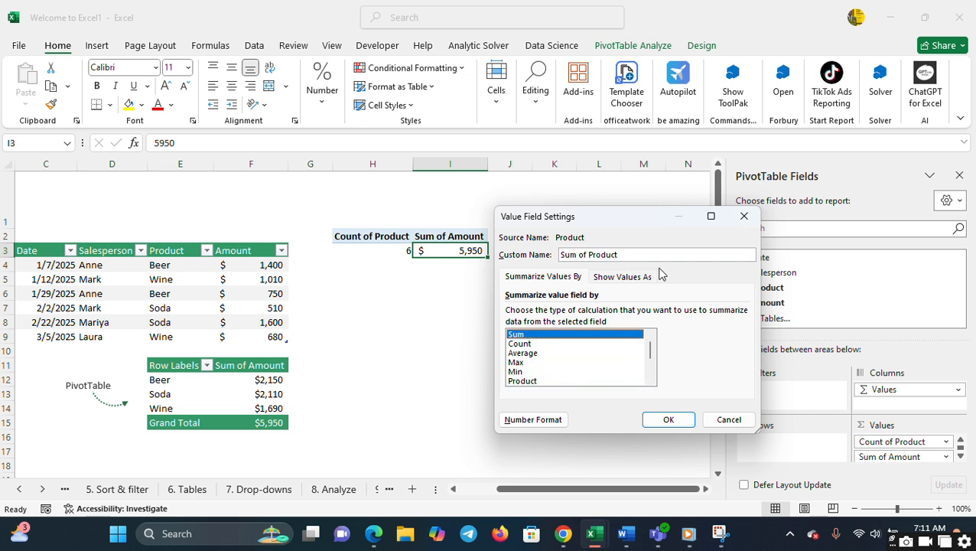
- Show the Product values as % of Column Total and apply the value field settings
click(623, 277)
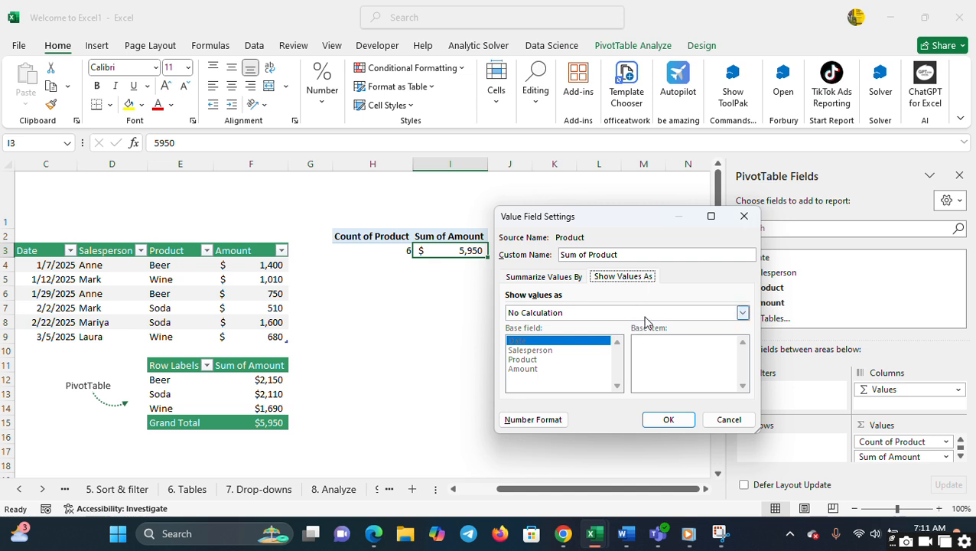
click(743, 313)
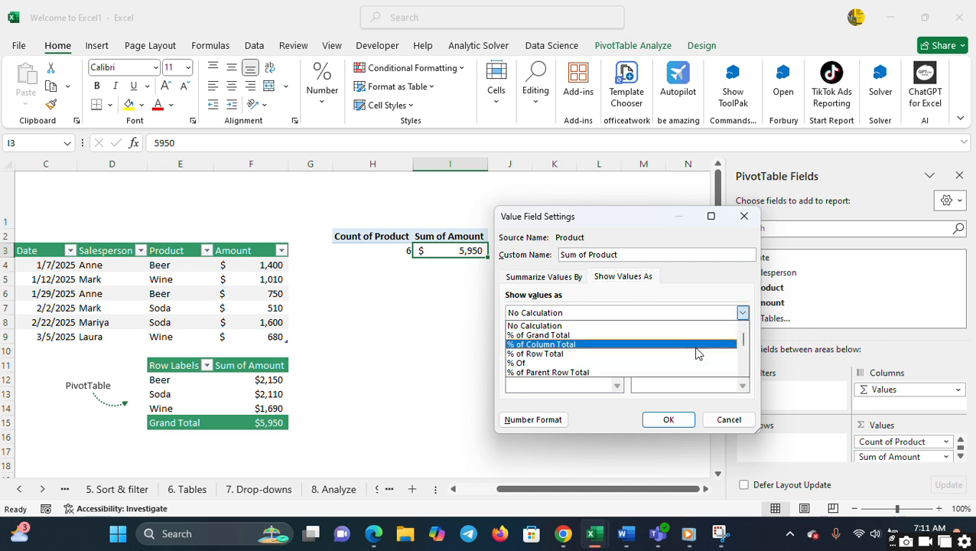
click(697, 342)
click(742, 312)
click(665, 418)
click(668, 419)
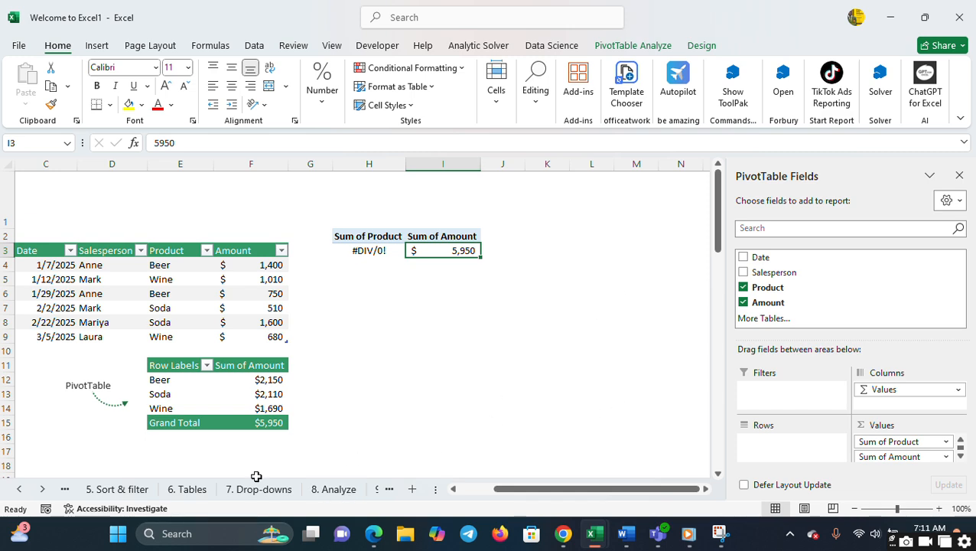
- Revisit the 6. Tables and 9. Charts sheets and return to 10. PivotTables
click(187, 490)
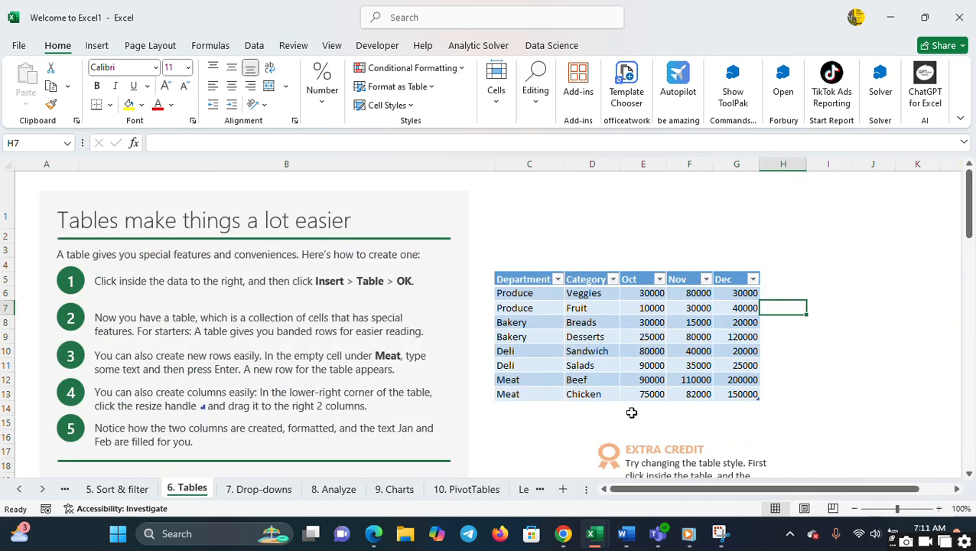
click(381, 491)
click(442, 494)
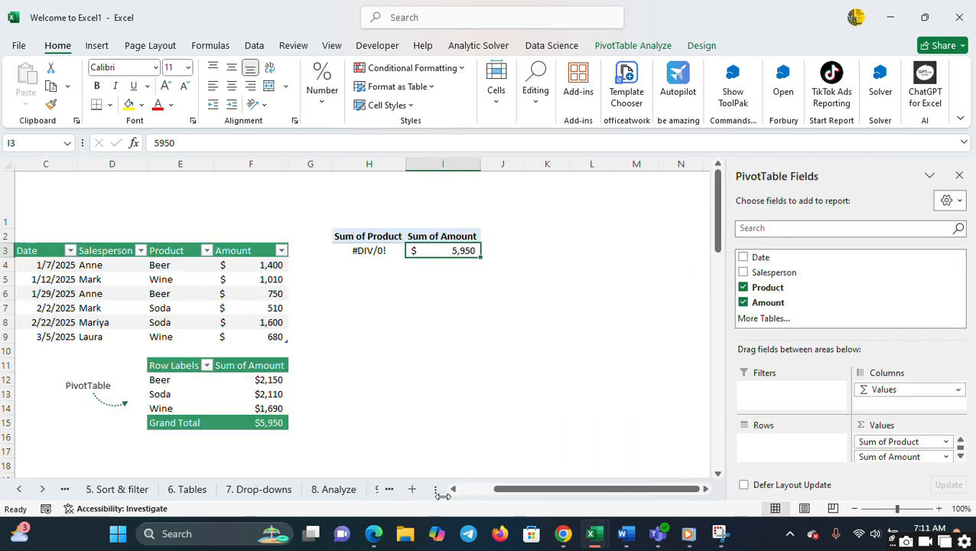
- Leave the PivotTable and create a new blank workbook
click(624, 319)
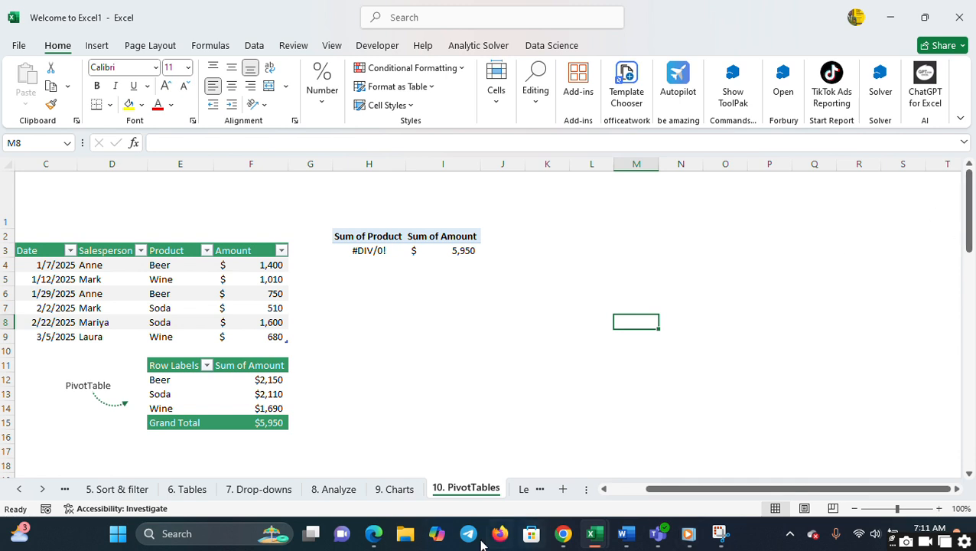
mouse_move(384, 540)
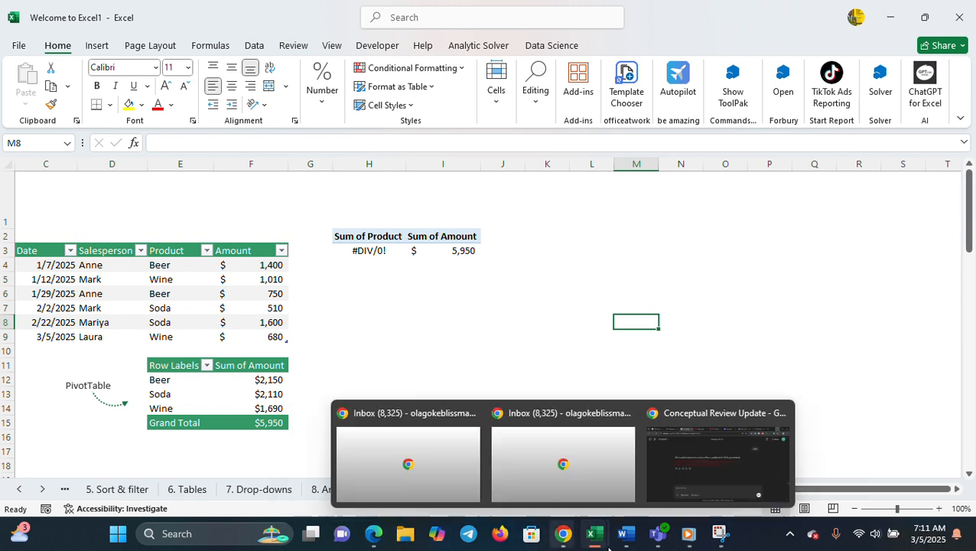
click(17, 45)
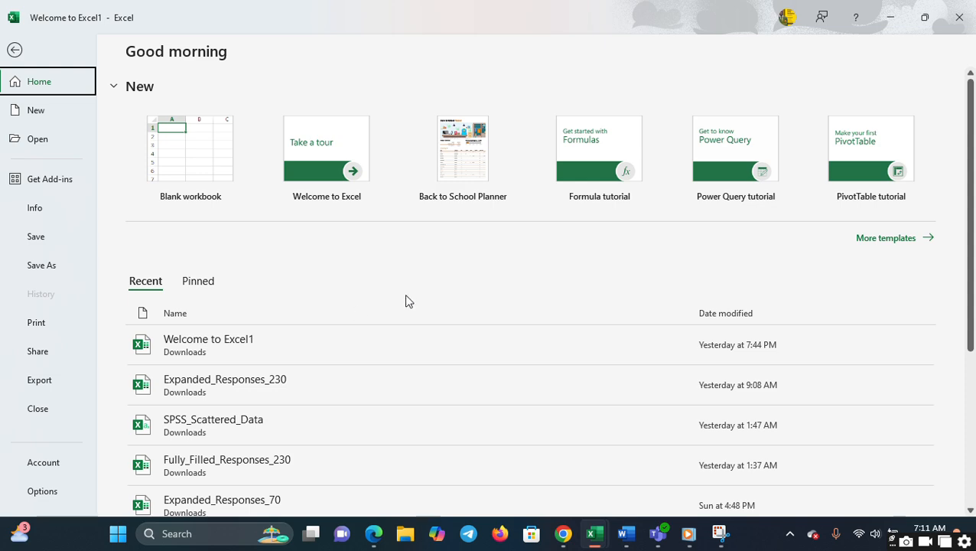
click(228, 176)
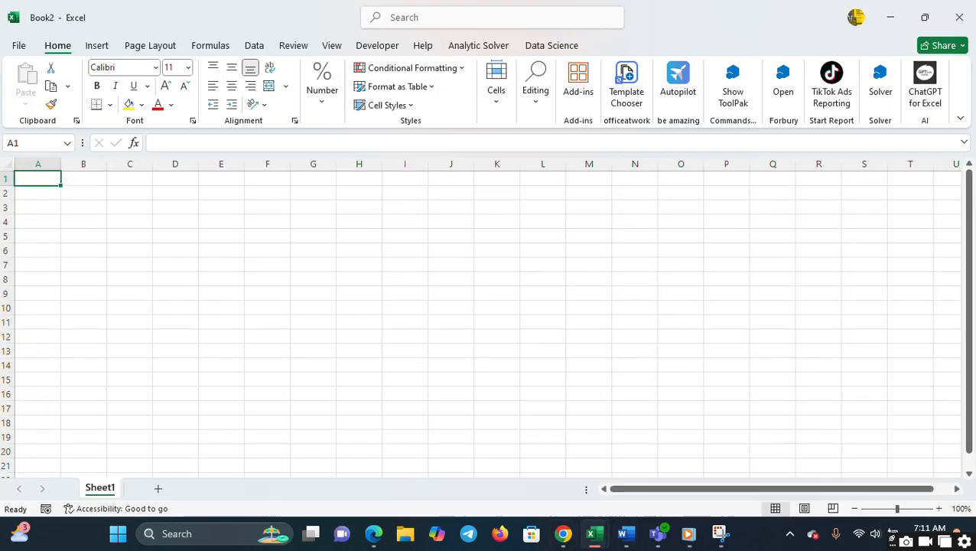
- Switch to the ChatGPT conversation in Chrome and return to the blank workbook in Excel
mouse_move(563, 533)
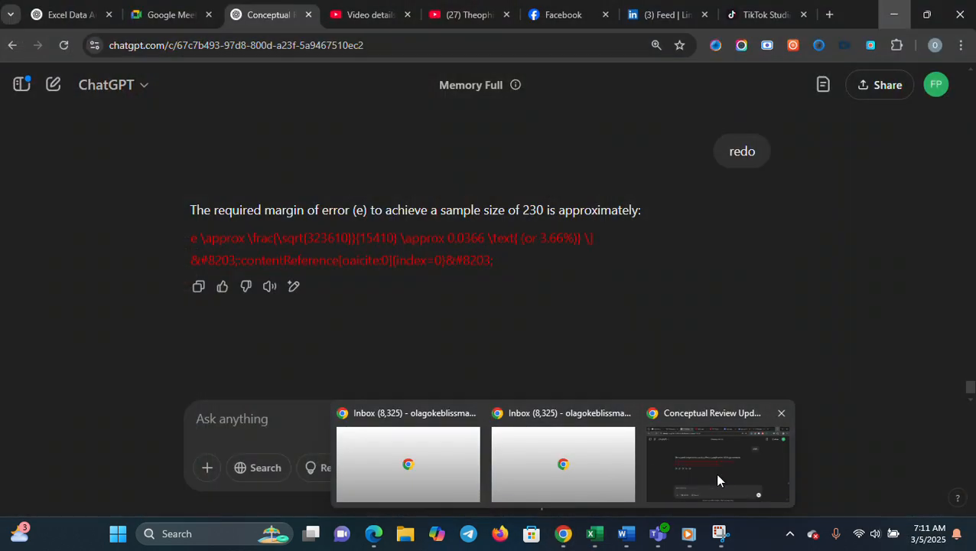
click(715, 473)
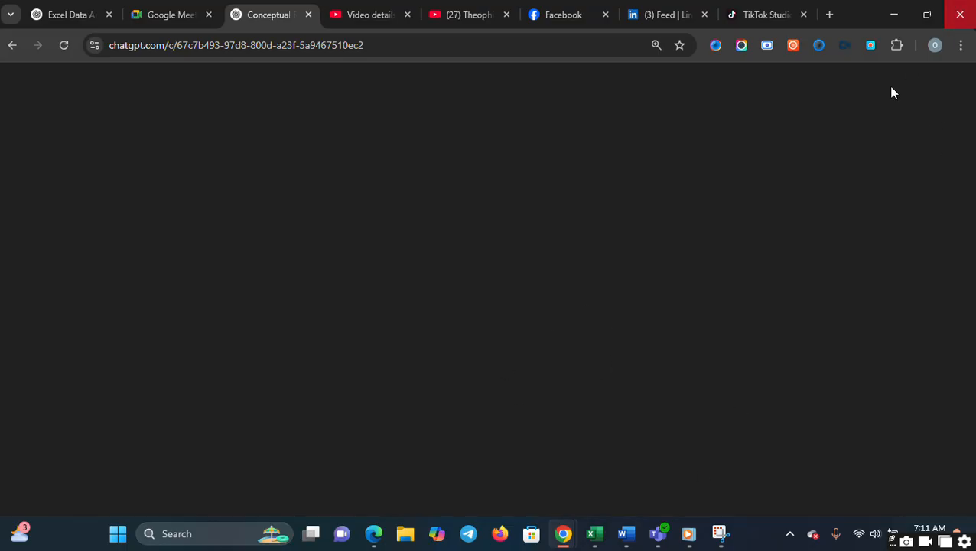
click(893, 15)
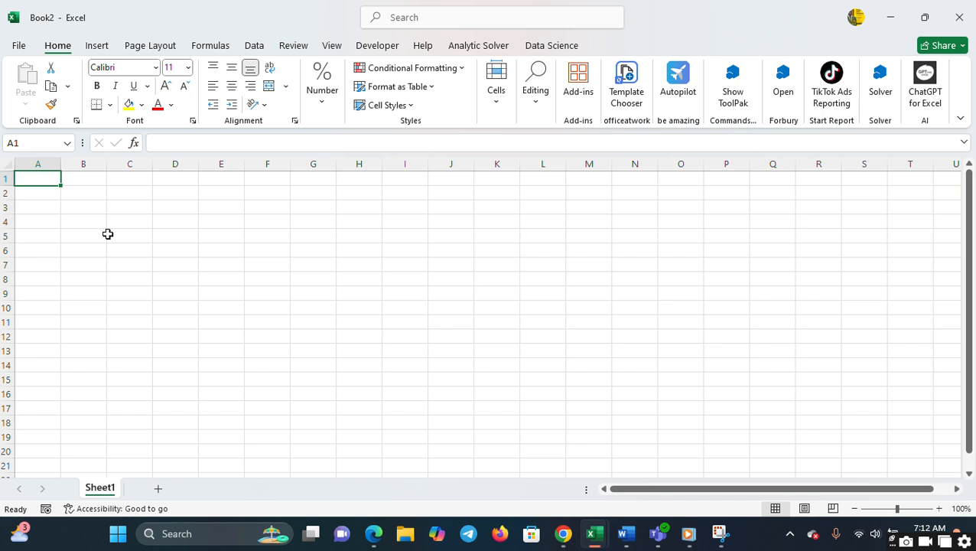
- Enter the header Sales in cell A1 of the blank sheet
text(sal)
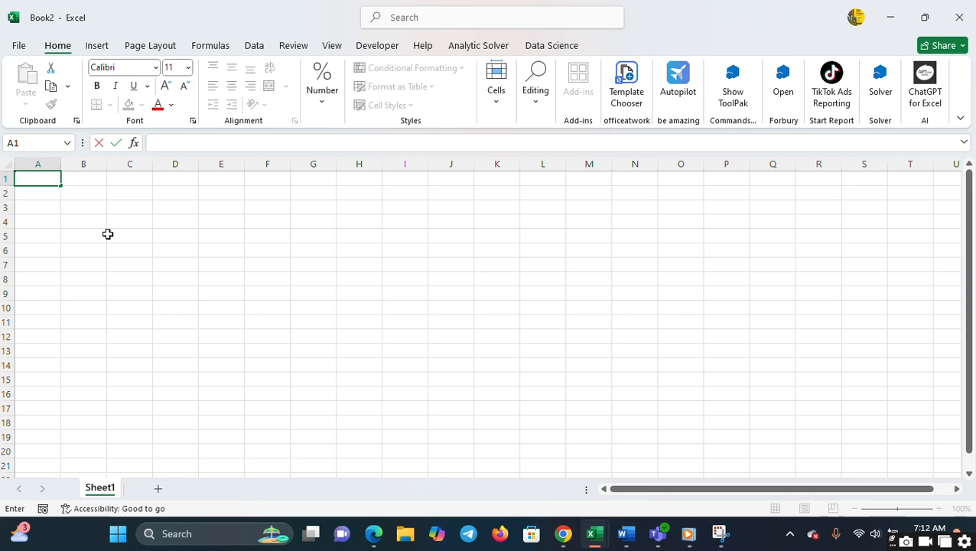
text(Pee)
key(BackSpace)
text(Sales)
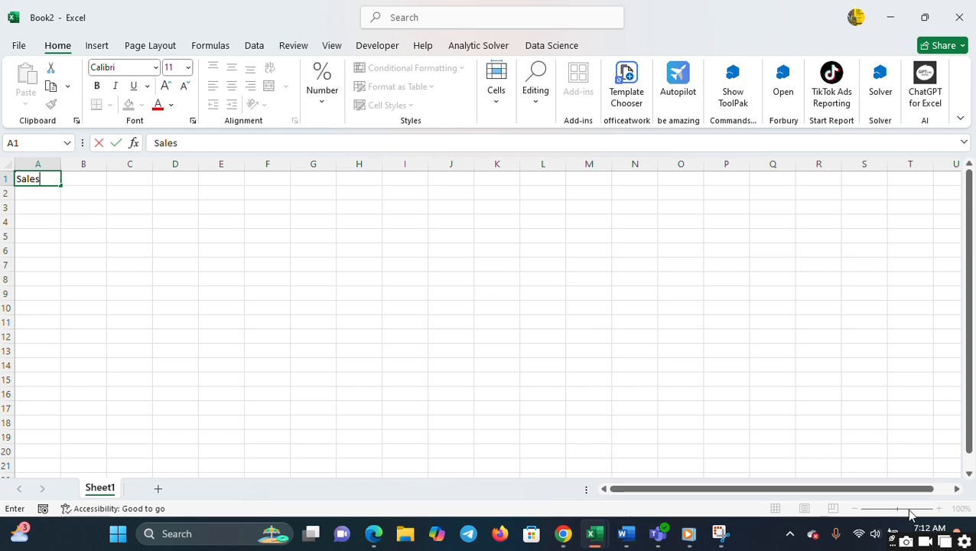
click(869, 382)
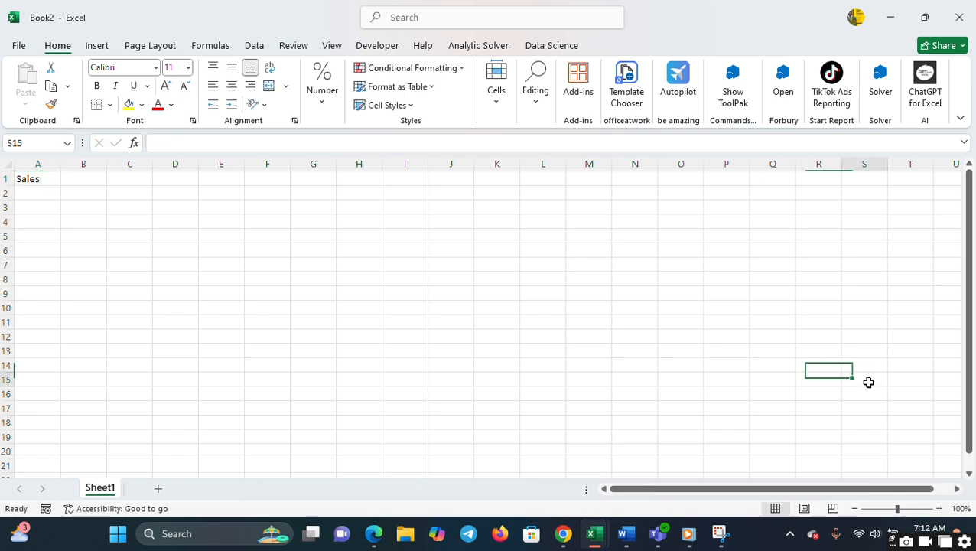
- Enter the column headers Sales in cell A1 and Profit in cell B1
click(920, 508)
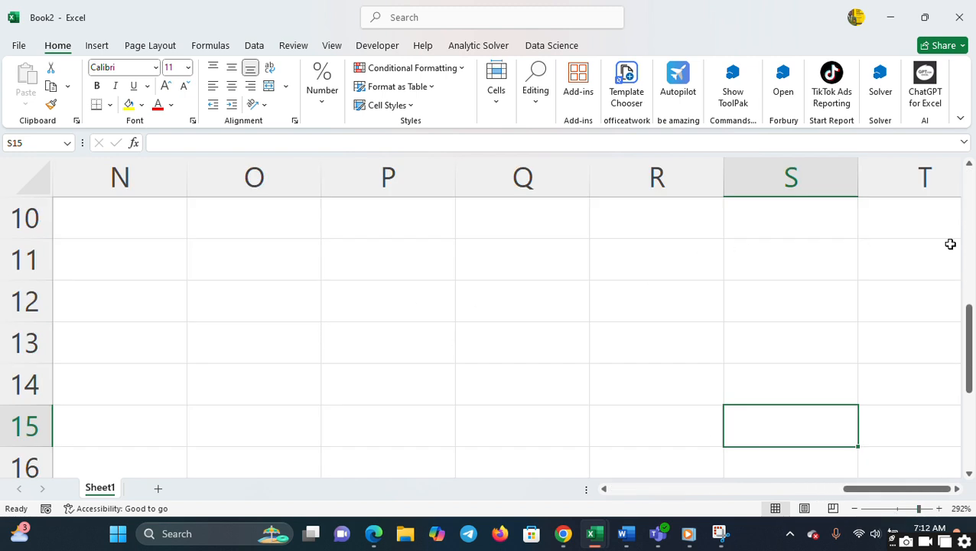
scroll(969, 232, up, 3)
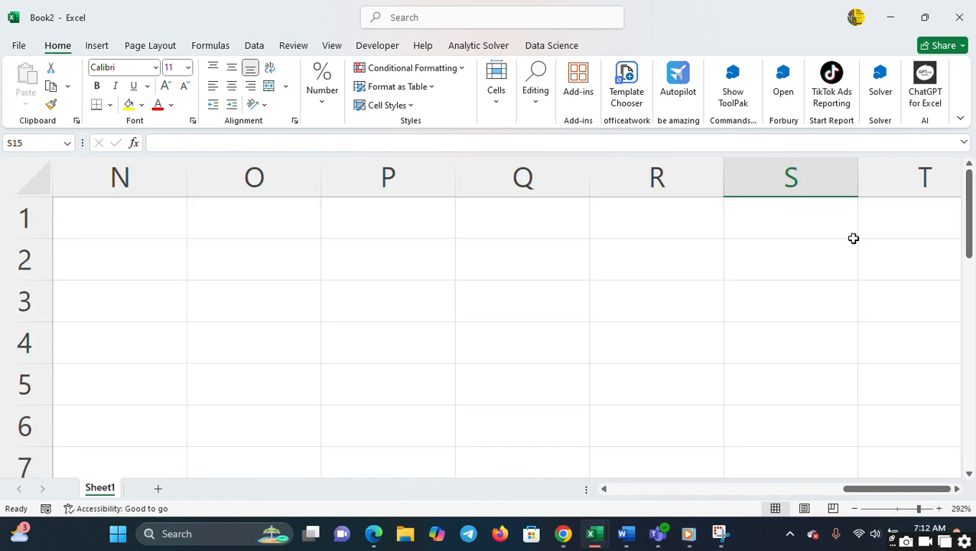
click(909, 509)
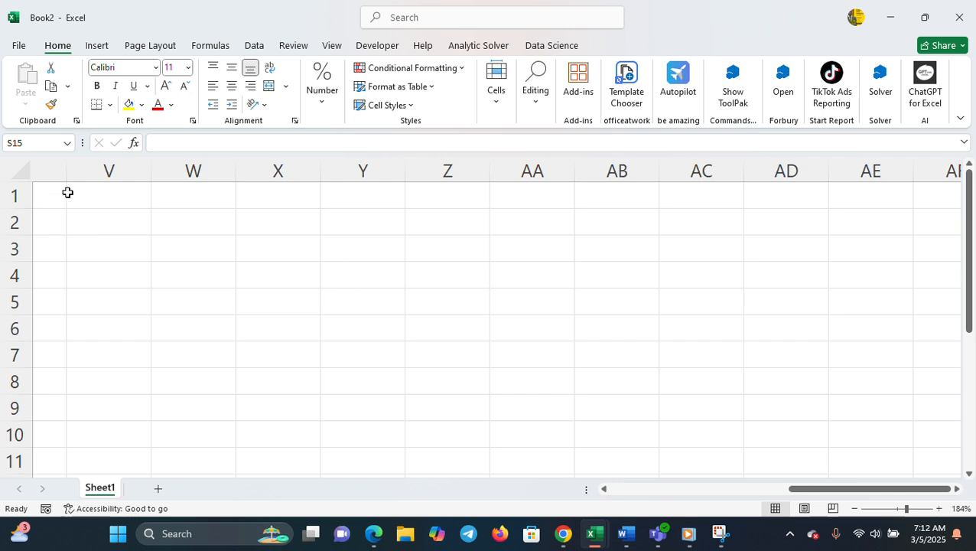
click(70, 192)
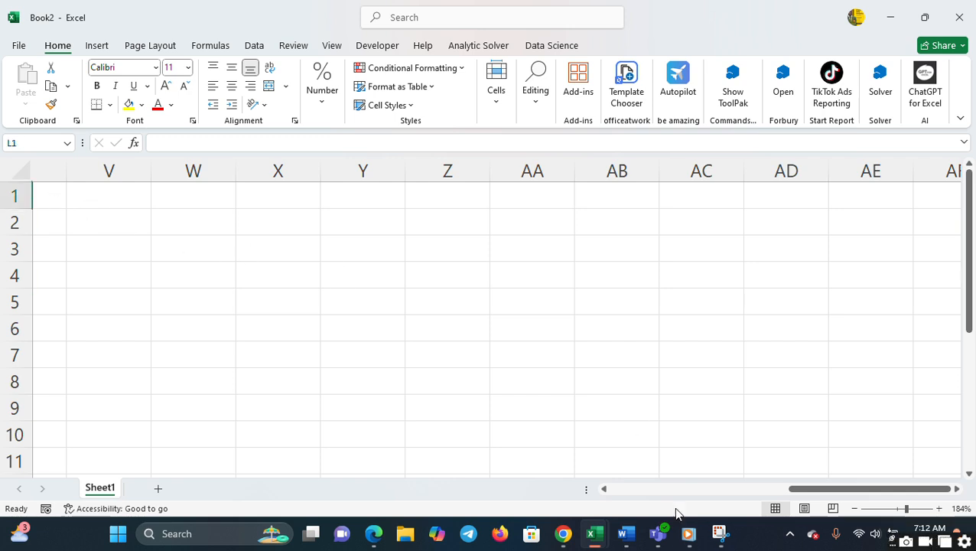
click(644, 489)
drag(644, 489, 619, 490)
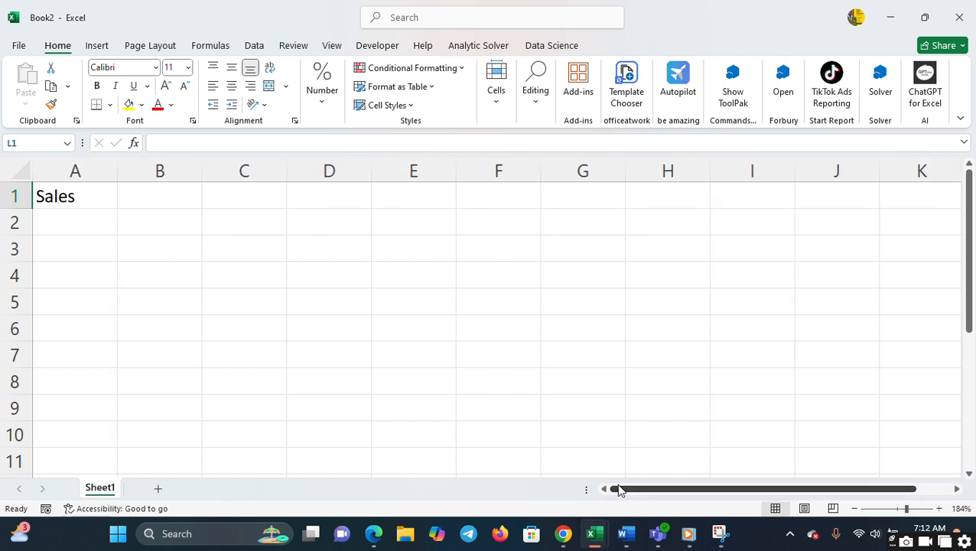
click(61, 196)
text(Sa)
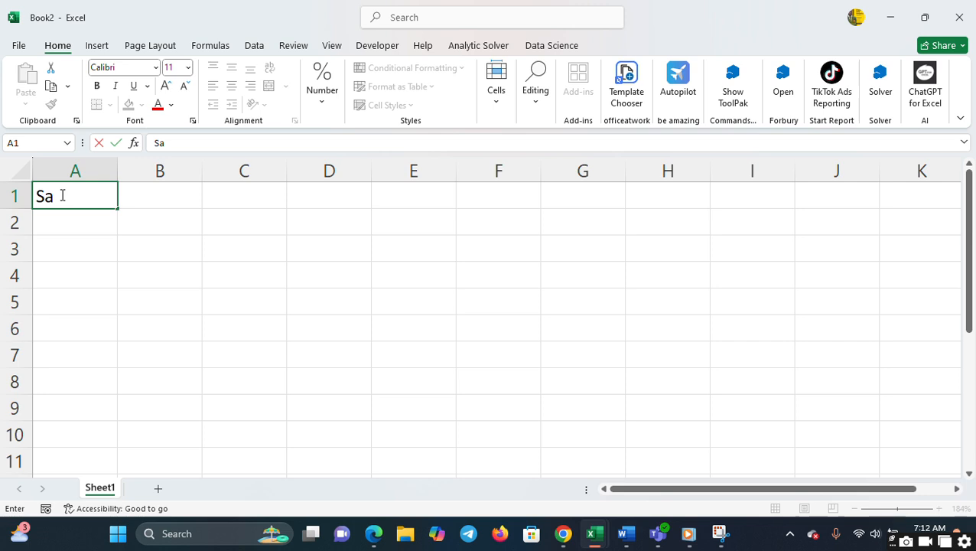
text(les)
key(Tab)
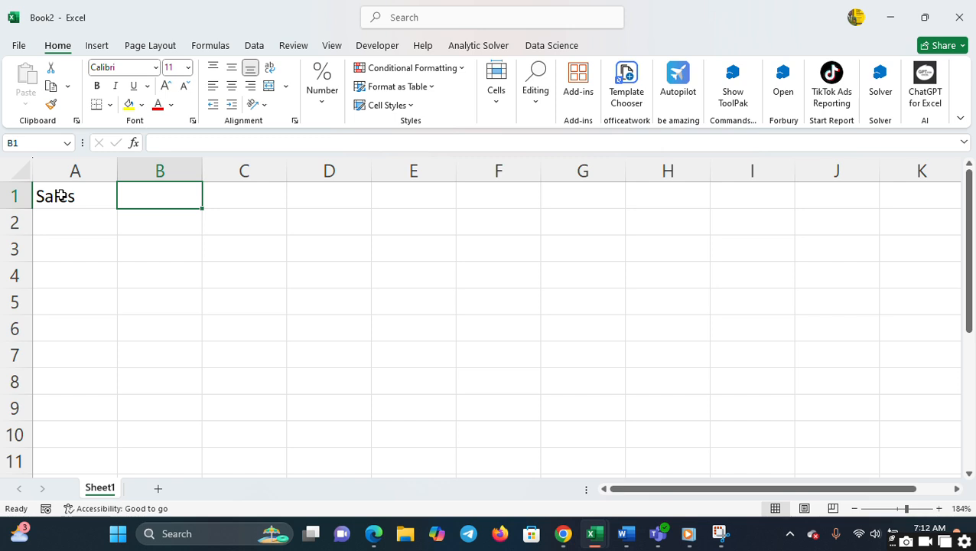
text(Profit)
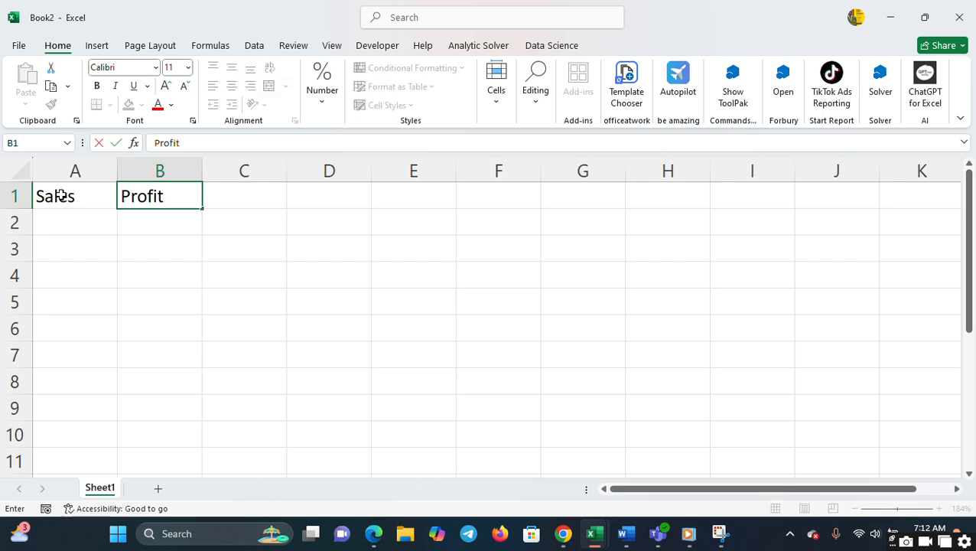
key(Return)
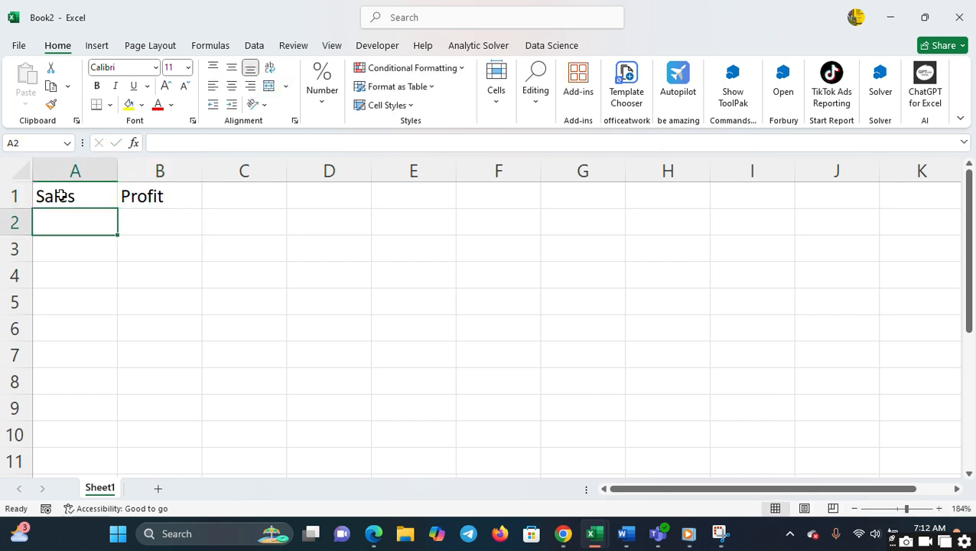
- Fill the Sales column in A2:A5 with 23, 15, 14 and 13
text(23)
key(Return)
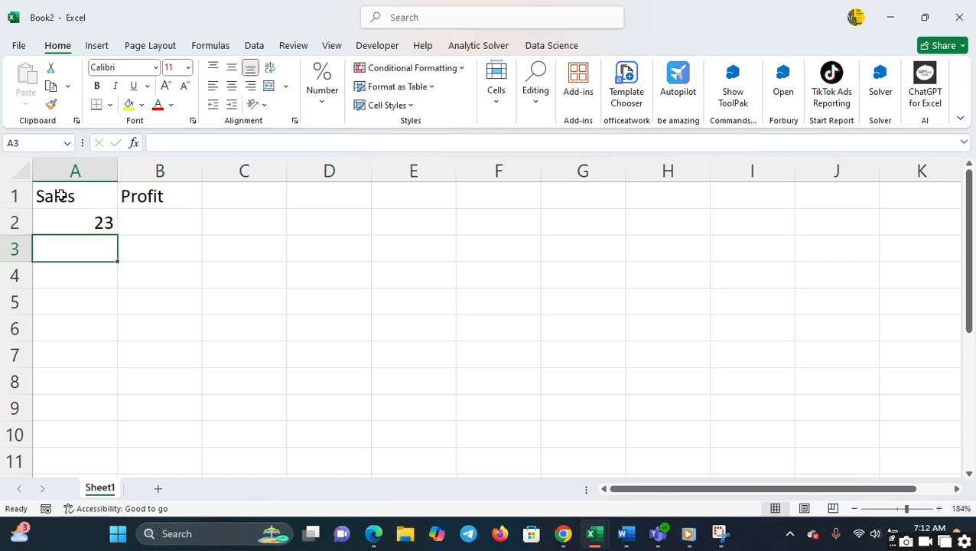
text(15)
key(Return)
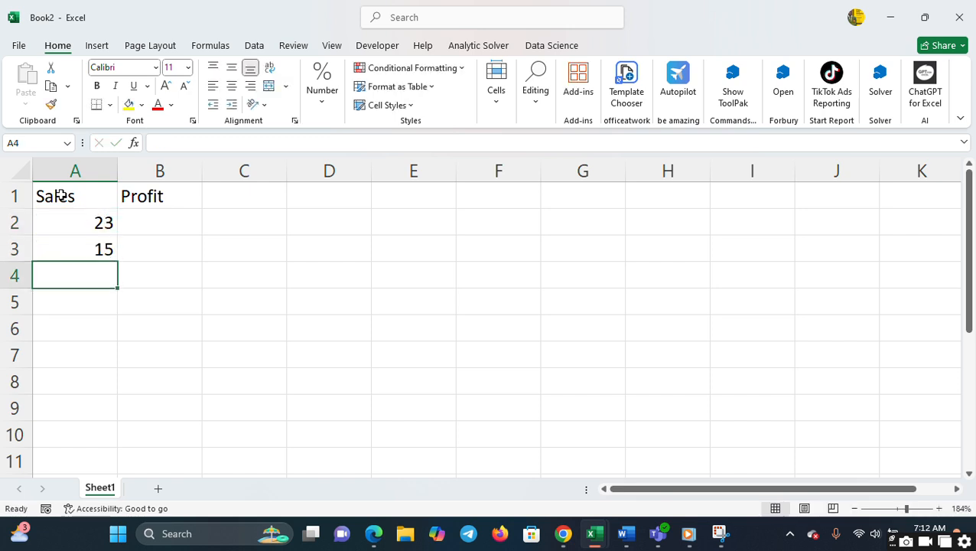
text(14)
key(Return)
text(13)
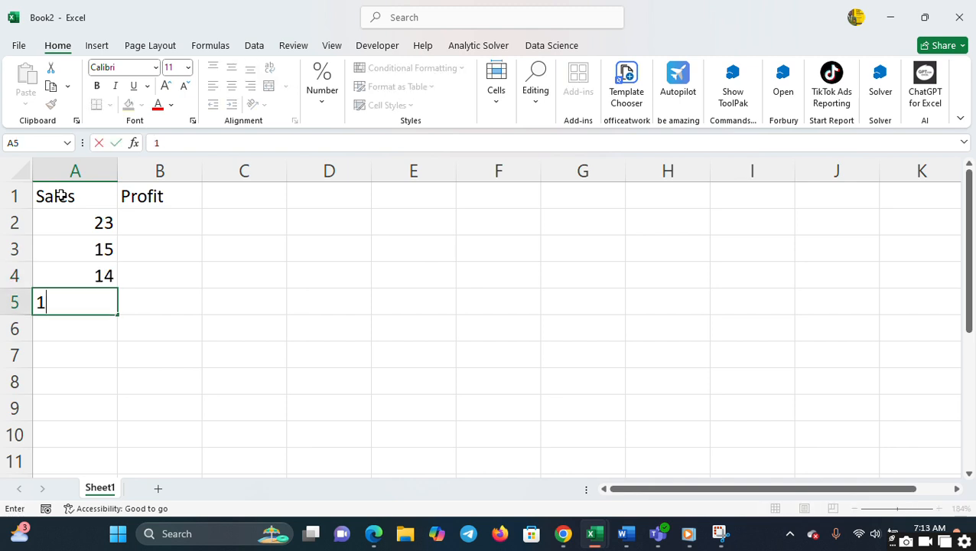
key(Return)
- Fill the Profit column in B2:B5 with 45, 45, 46 and 57
key(Up)
key(Up)
key(Up)
key(Up)
key(Right)
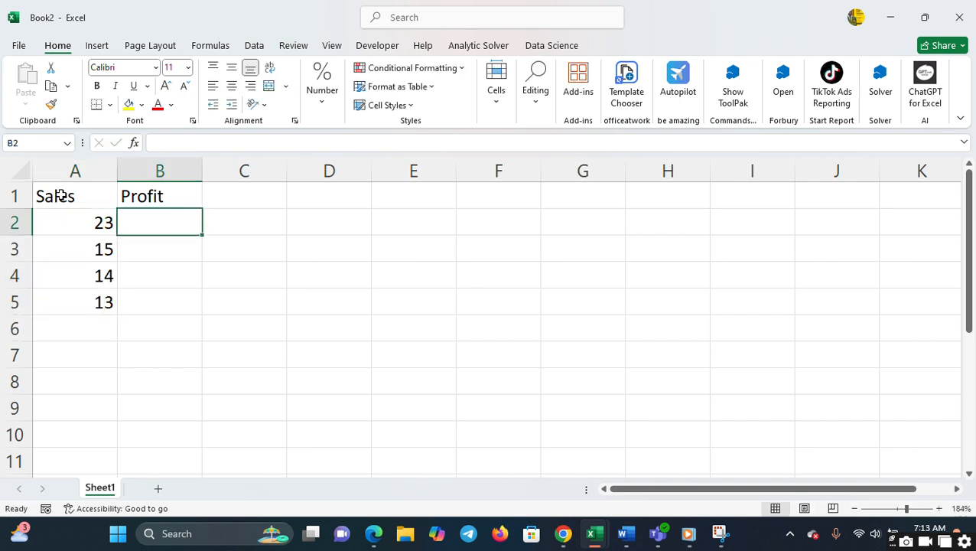
text(45)
key(Tab)
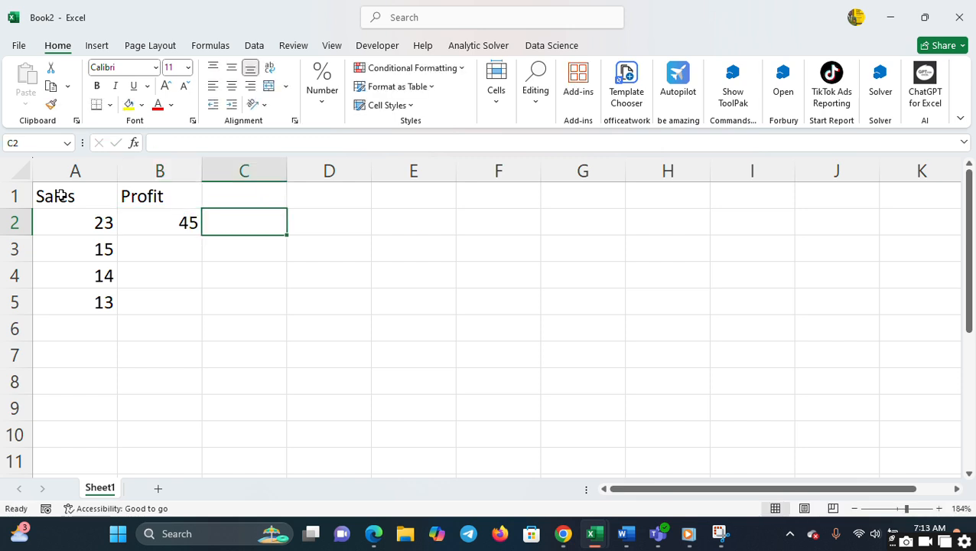
key(Left)
key(Down)
text(45)
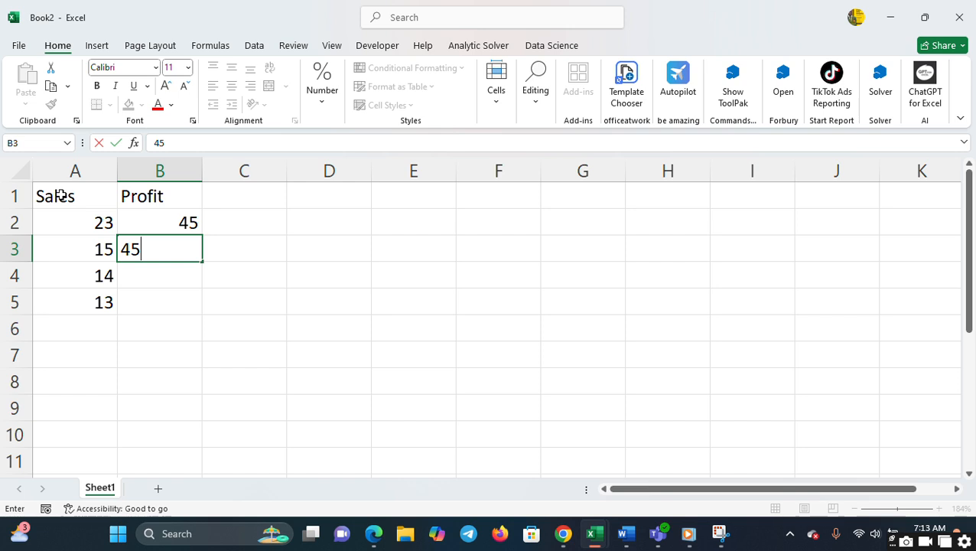
key(Return)
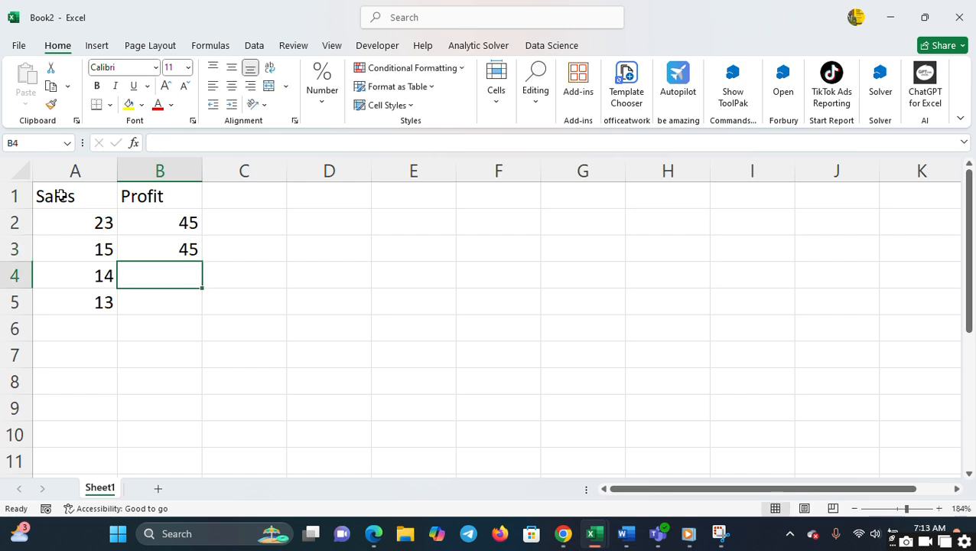
text(46)
key(Return)
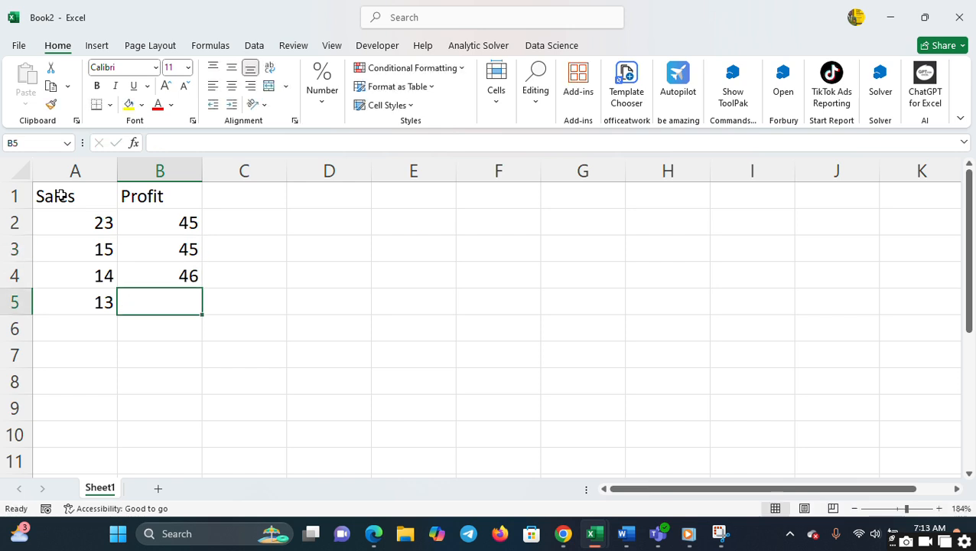
text(57)
key(Return)
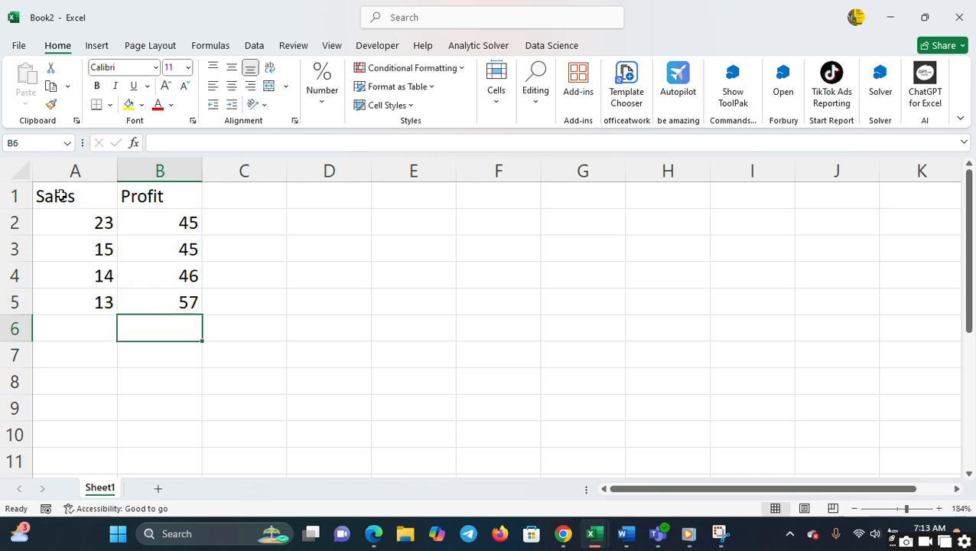
- Enter the label Sales in cell A7, leaving one empty row below the data
key(Left)
key(Down)
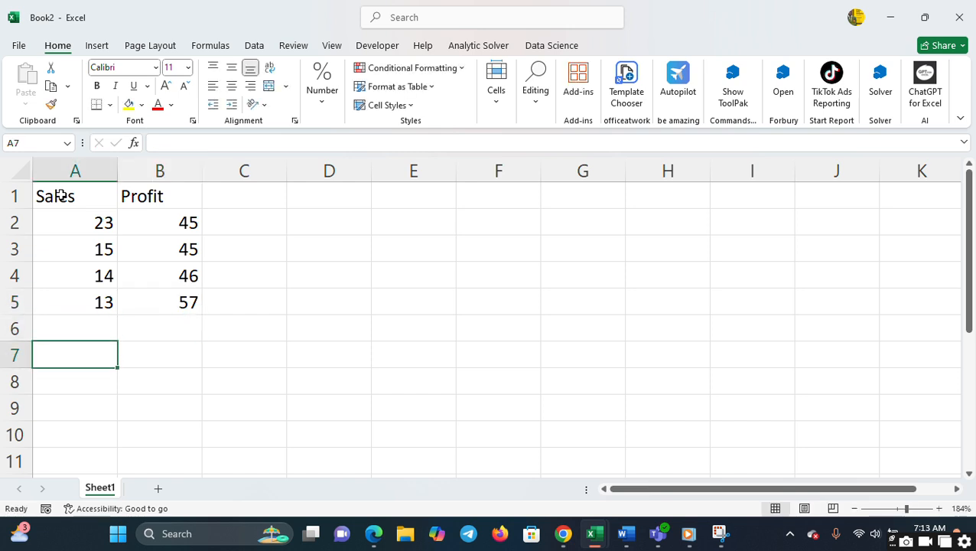
key(Up)
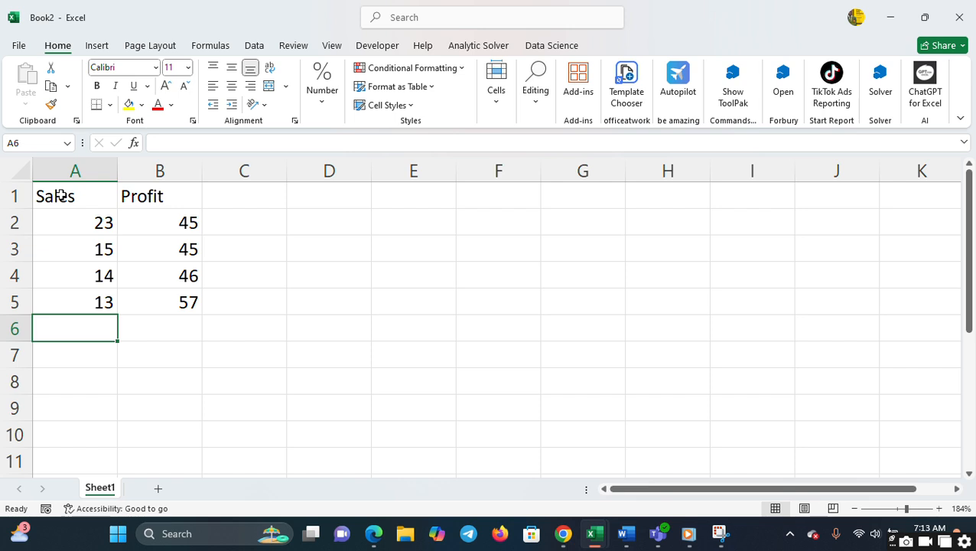
key(Down)
text(Sal)
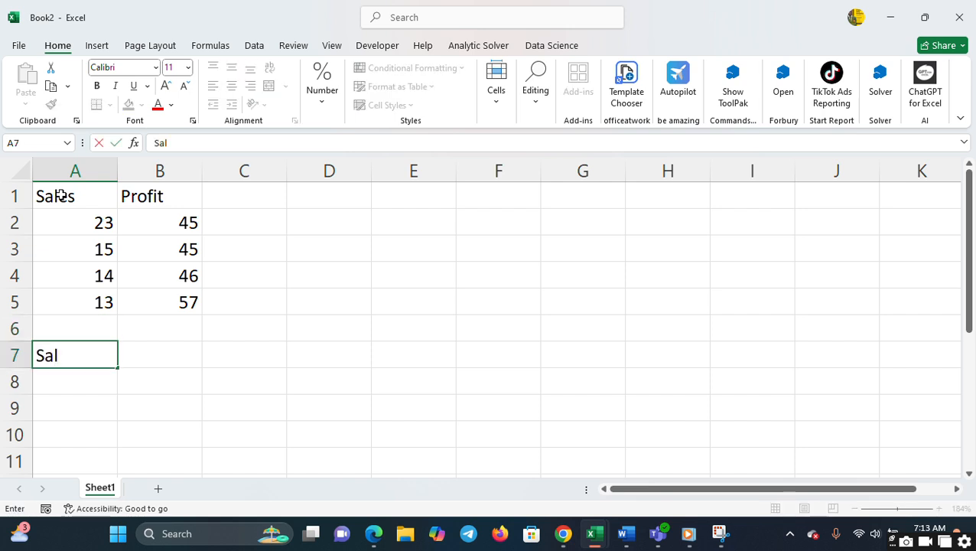
text(es)
key(Return)
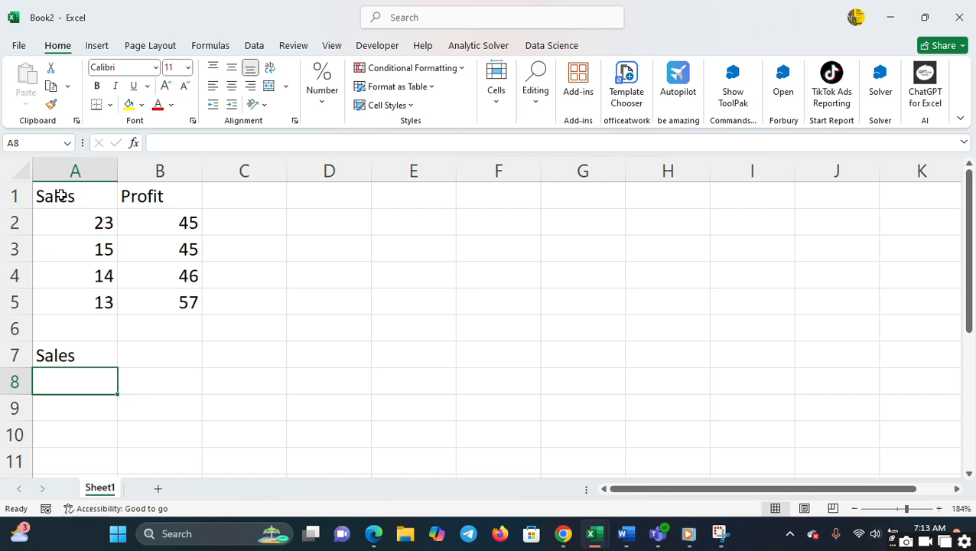
- Enter the label Sum in cell A8, directly below the lower Sales label
text(A)
key(BackSpace)
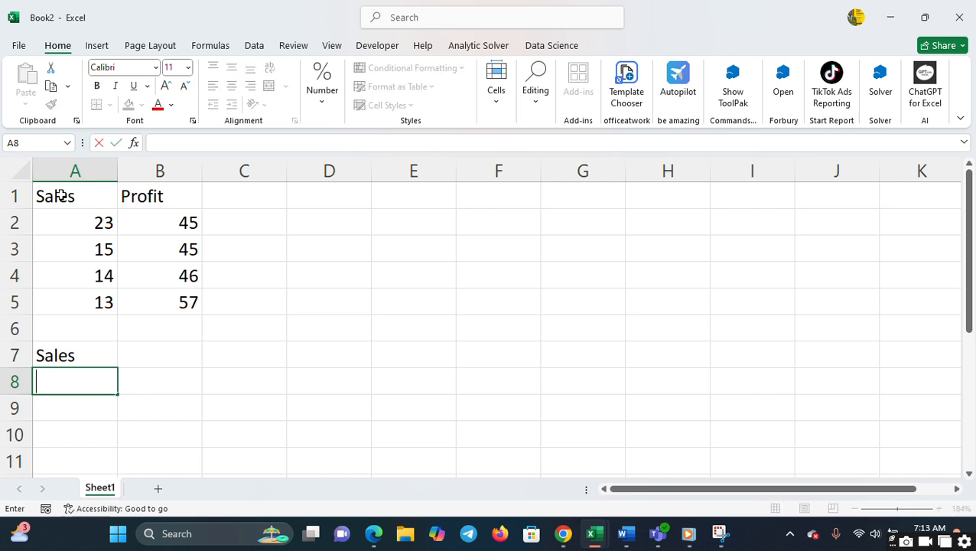
text(Sum)
key(Return)
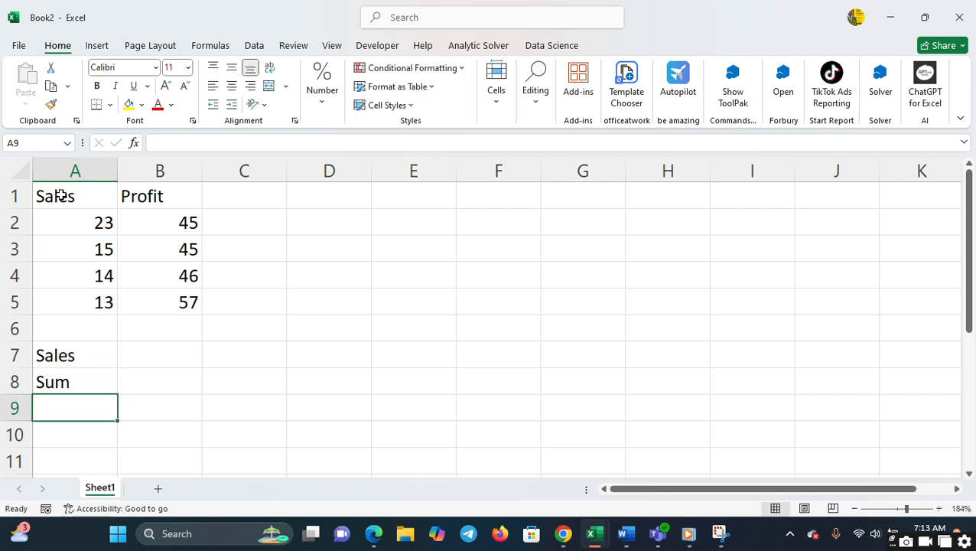
- Enter the label Average in cell A9
text(Avere)
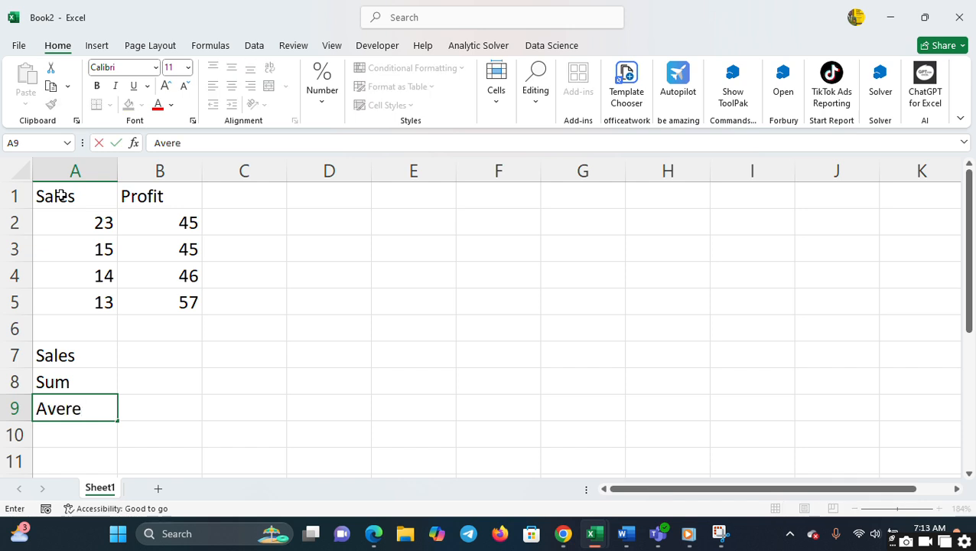
key(BackSpace)
text(age)
key(Return)
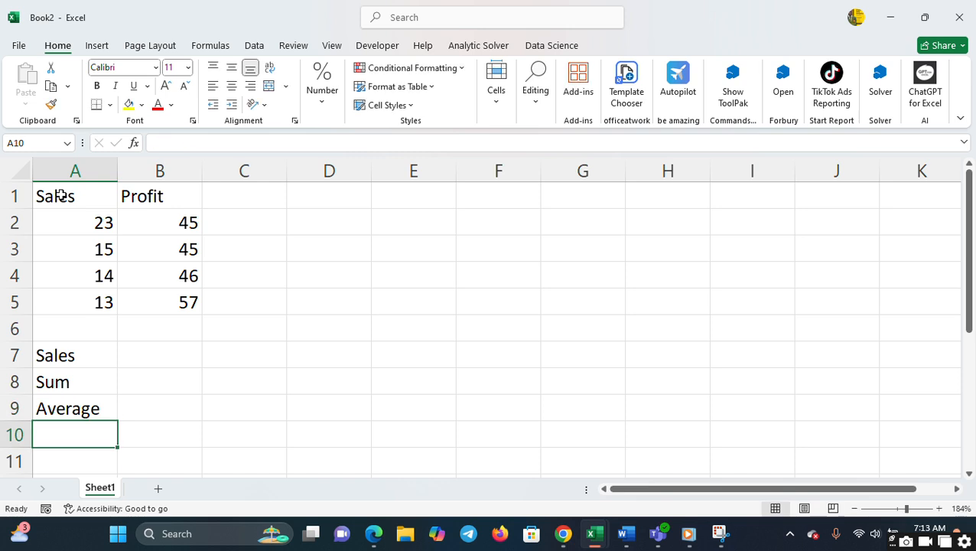
- Enter the label Minimun in cell A10 and replace the label in cell A9 with the same text
text(M)
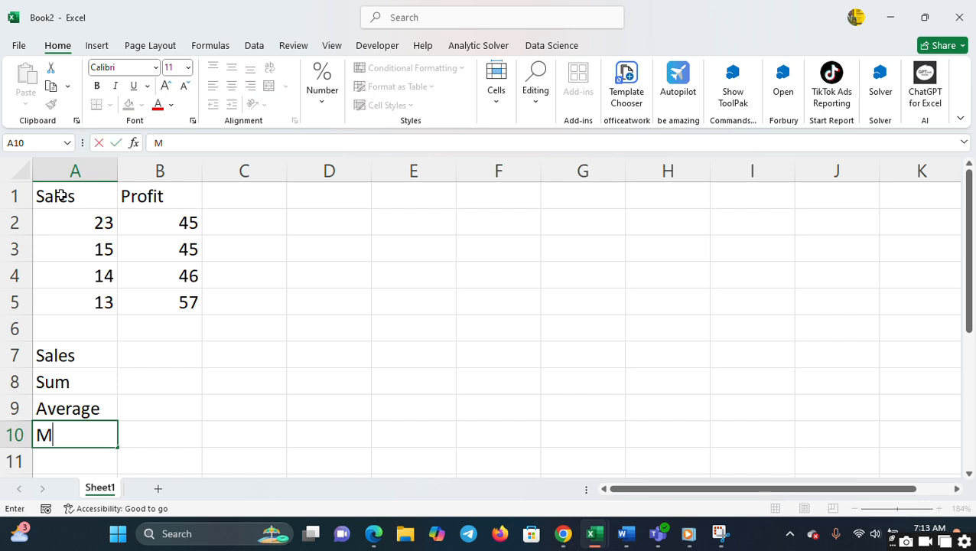
text(inimun)
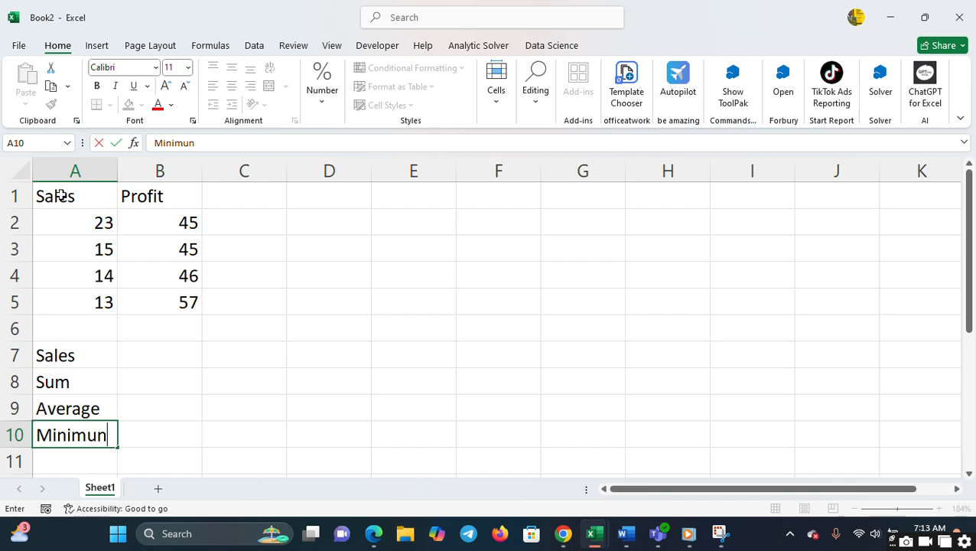
key(Up)
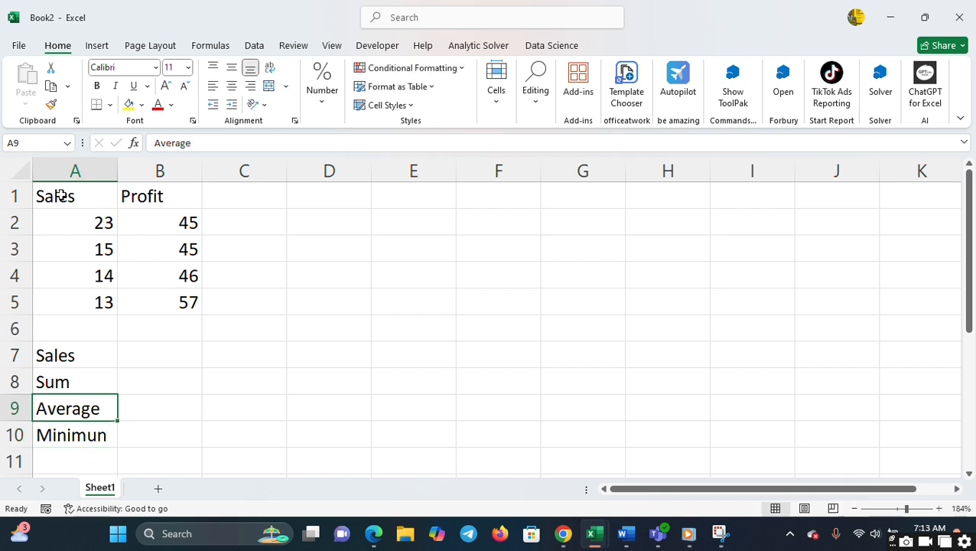
key(F2)
key(Return)
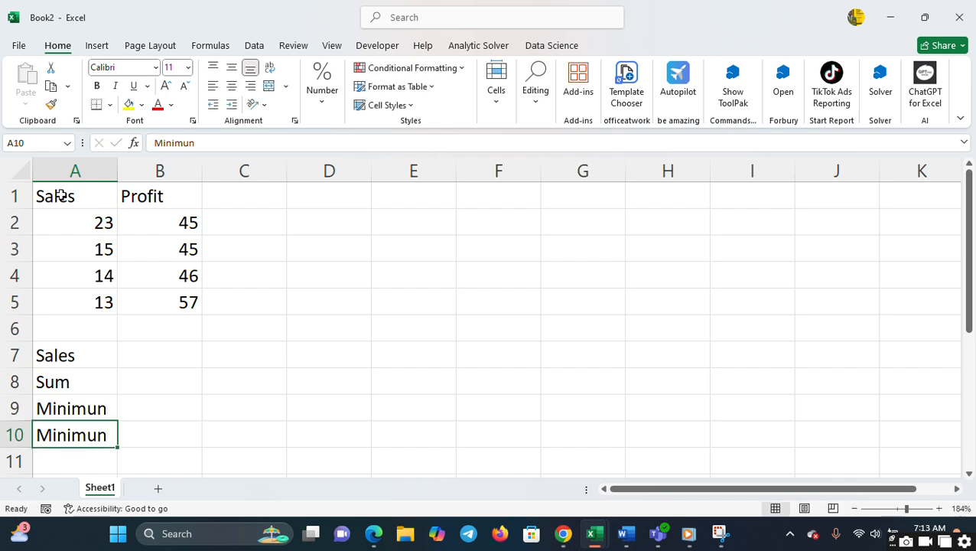
- Replace the label in cell A10 with Maximum
text(Maxi)
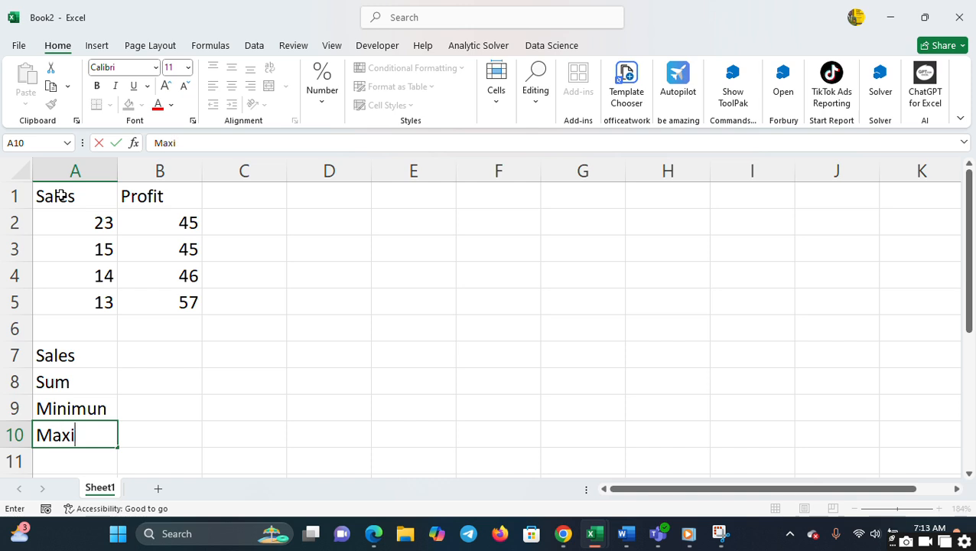
text(mun)
key(BackSpace)
text(m)
key(Up)
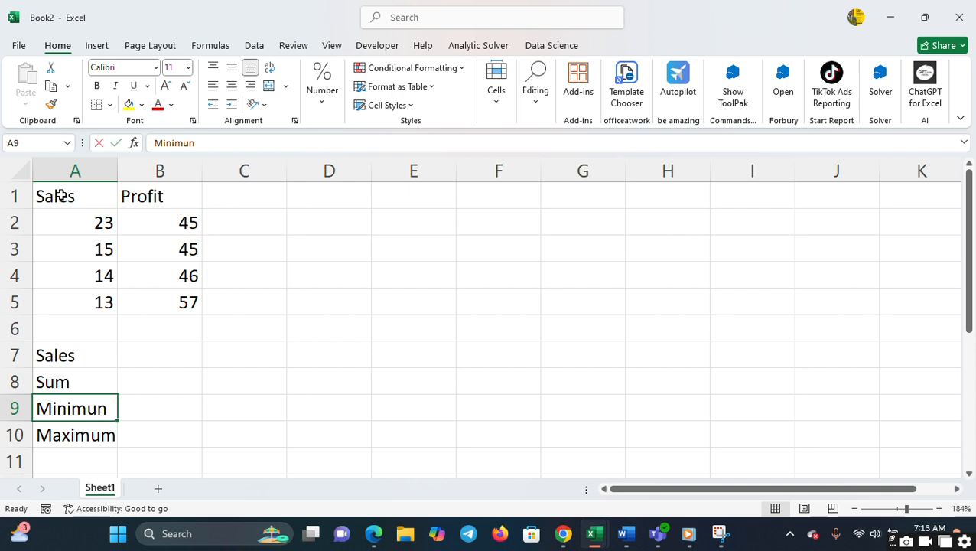
- Correct the label in cell A9 to read Minimum
text(Minin)
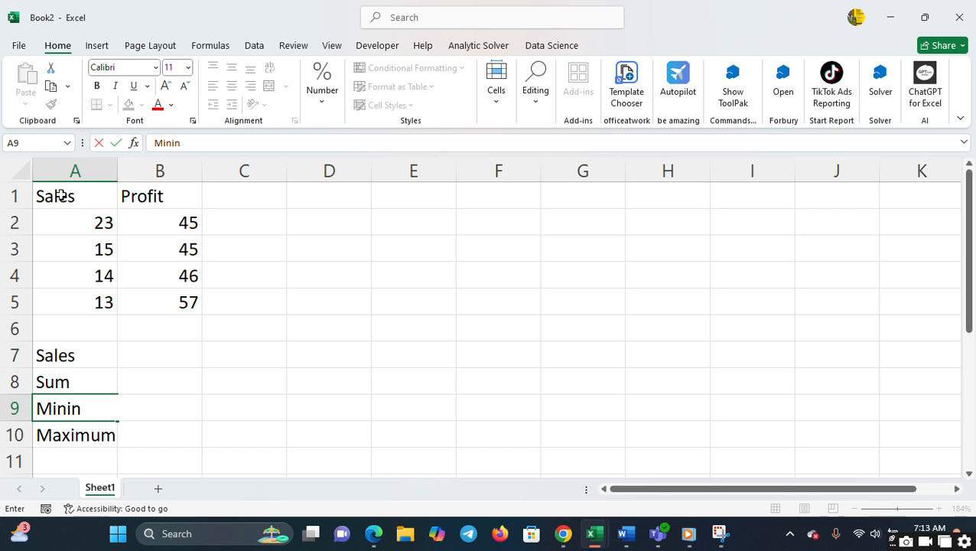
key(BackSpace)
text(mum)
key(Tab)
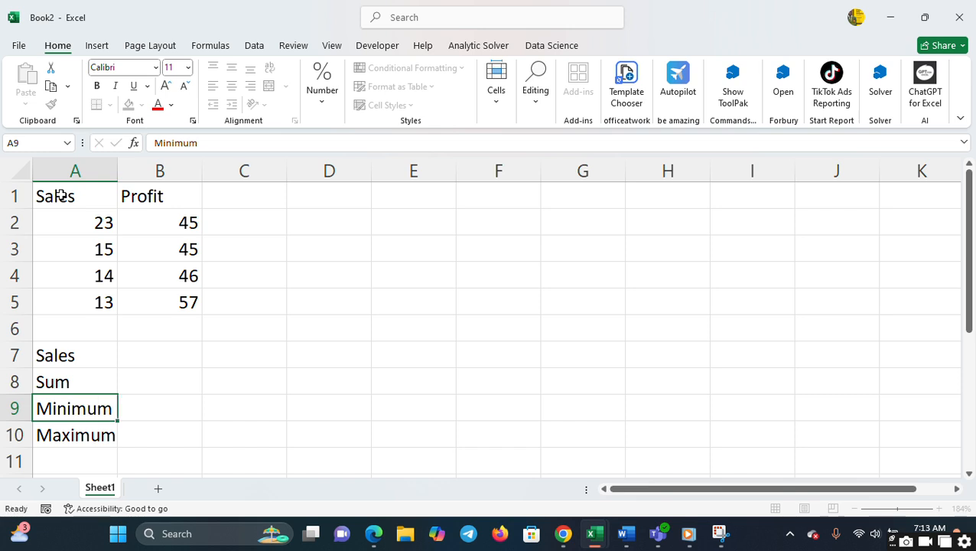
key(Up)
key(Up)
key(Up)
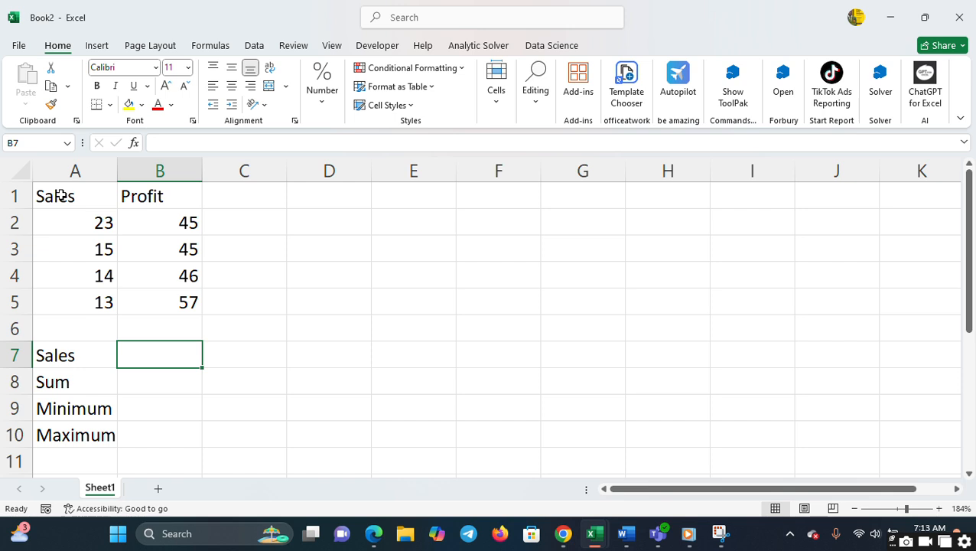
key(Down)
key(Down)
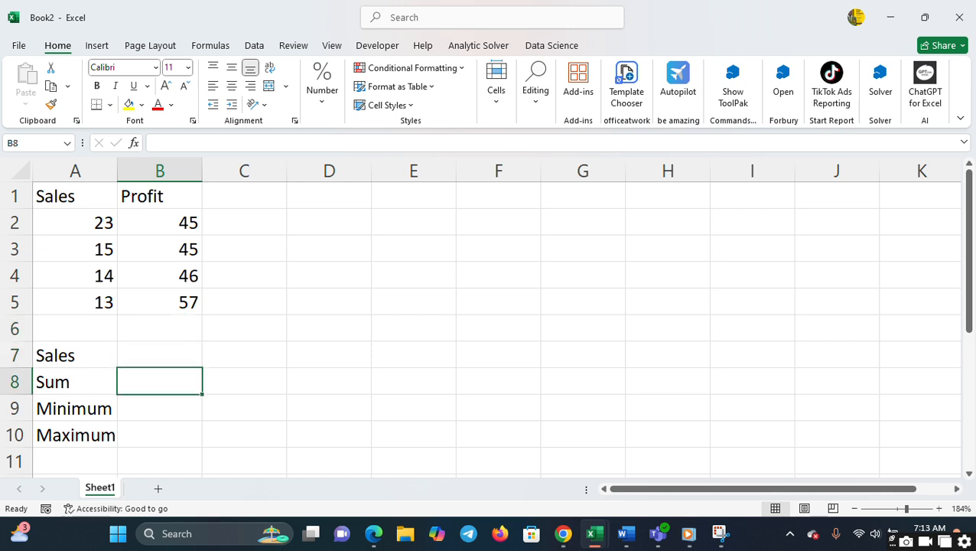
- Enter the label Average in cell A11, below the Maximum label
click(69, 457)
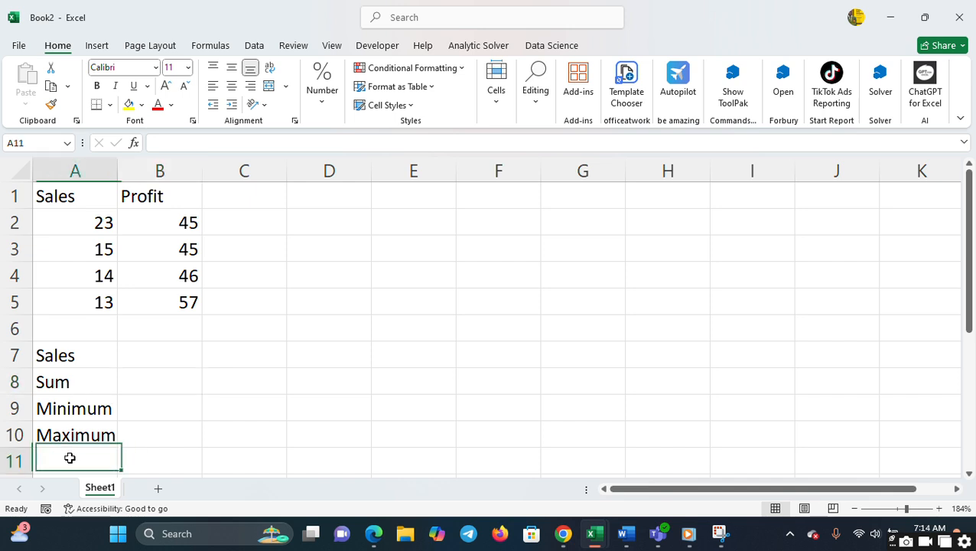
text(Aver)
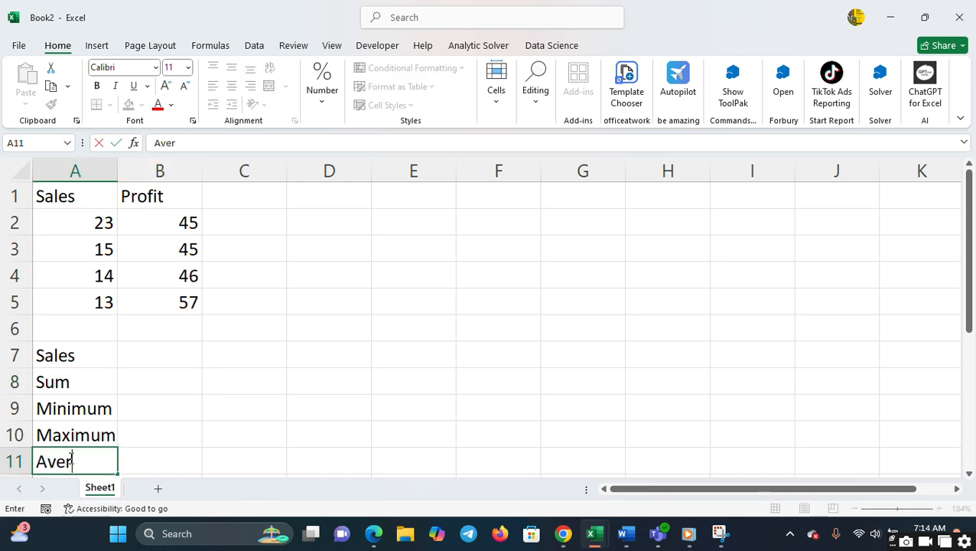
text(age)
key(Tab)
- Calculate the total of the Sales values A2:A5 in cell B8 with the SUM function
key(Up)
key(Up)
key(Up)
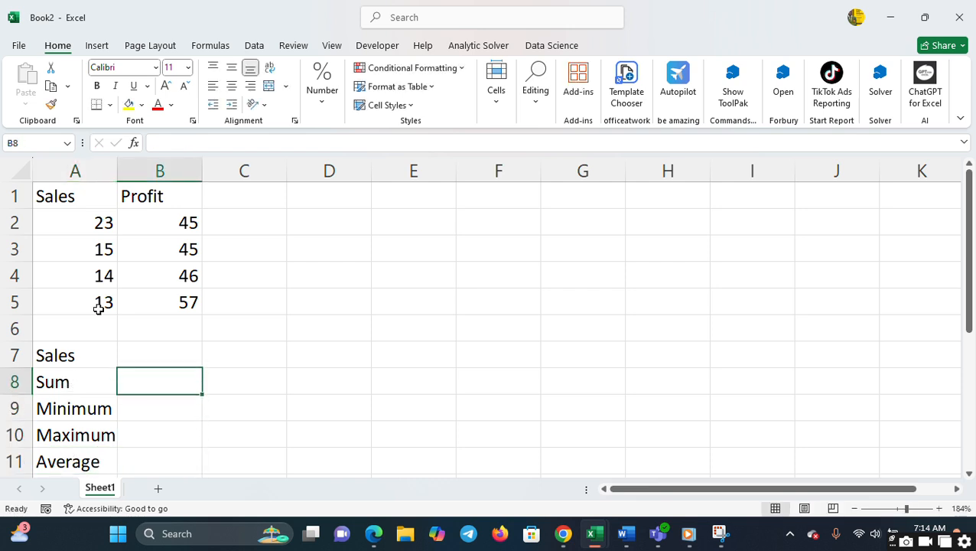
text(=sum)
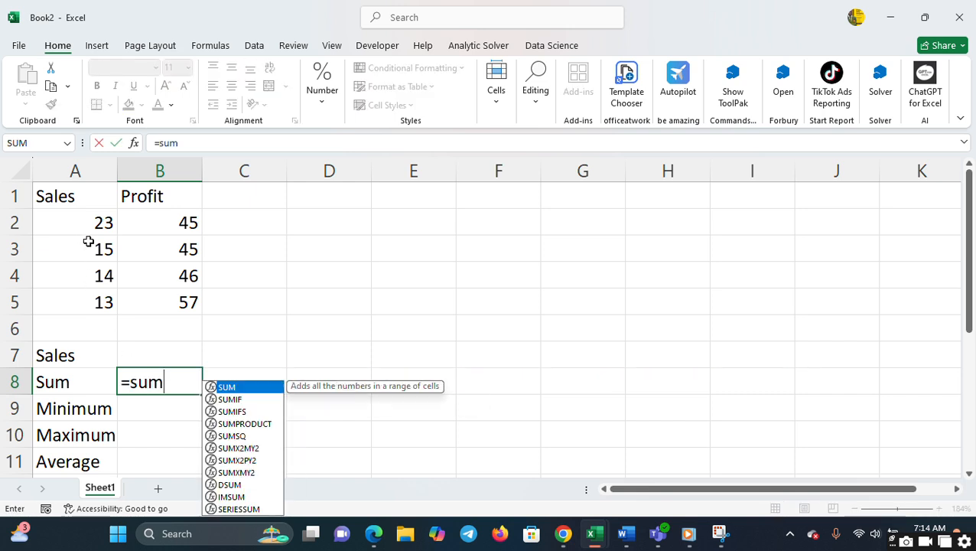
text(()
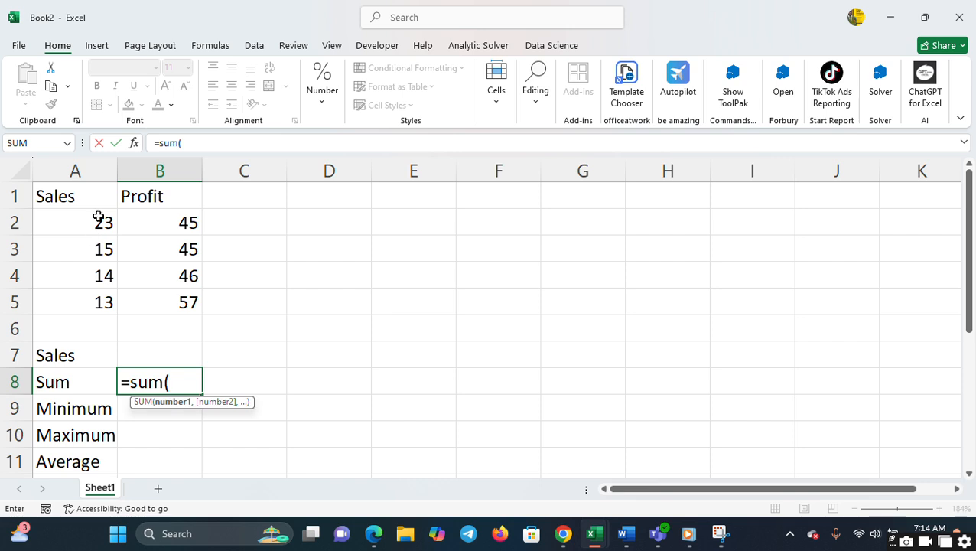
click(98, 220)
drag(98, 220, 100, 303)
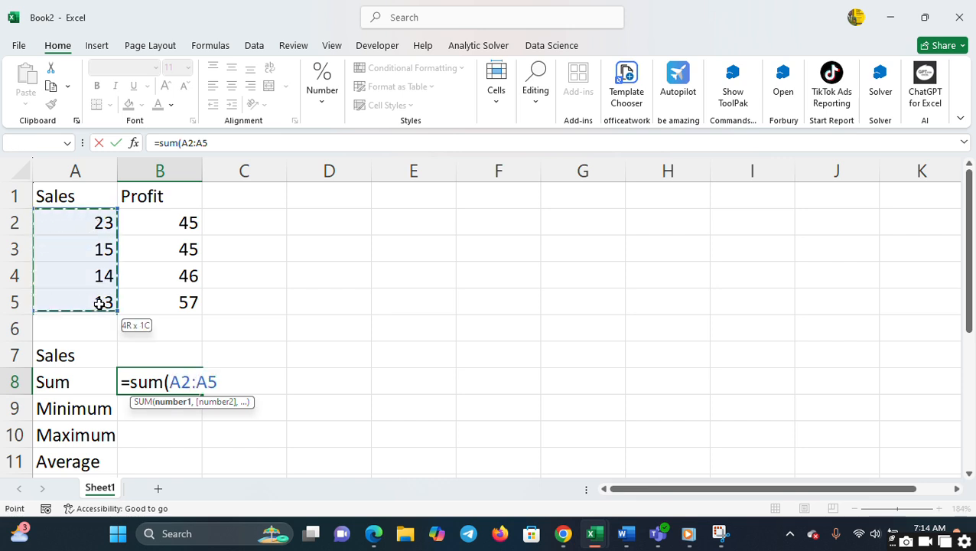
key(Return)
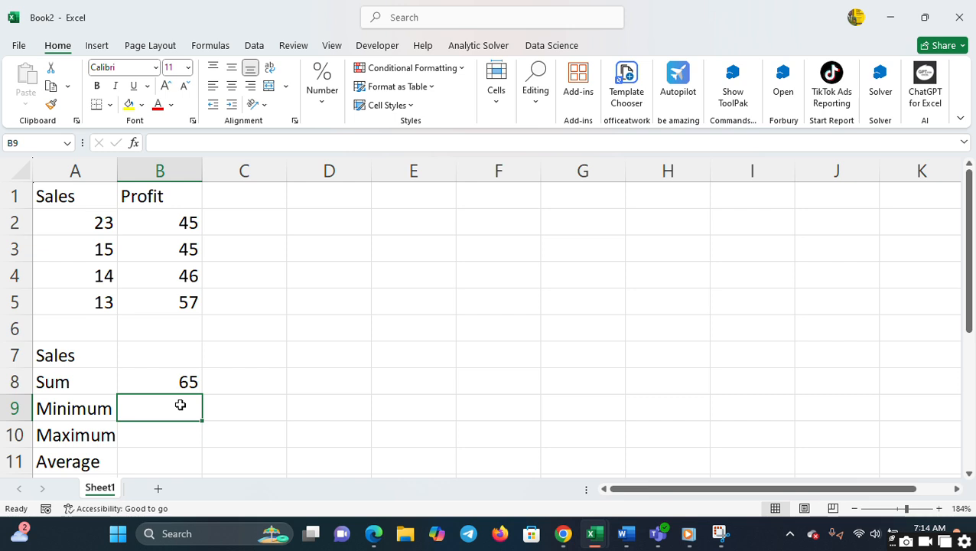
- Find the smallest of the Sales values A2:A5 in cell B9 with the MIN function
text(=m)
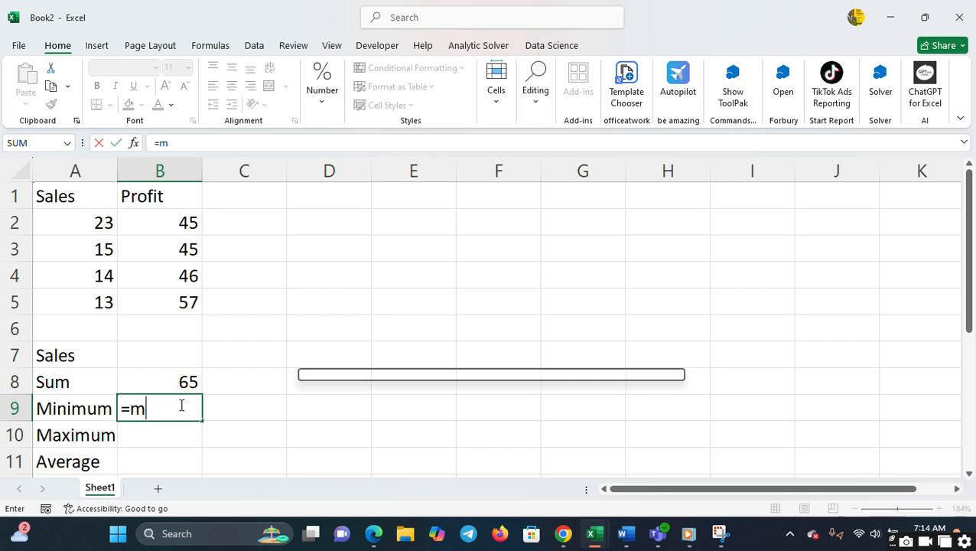
text(in()
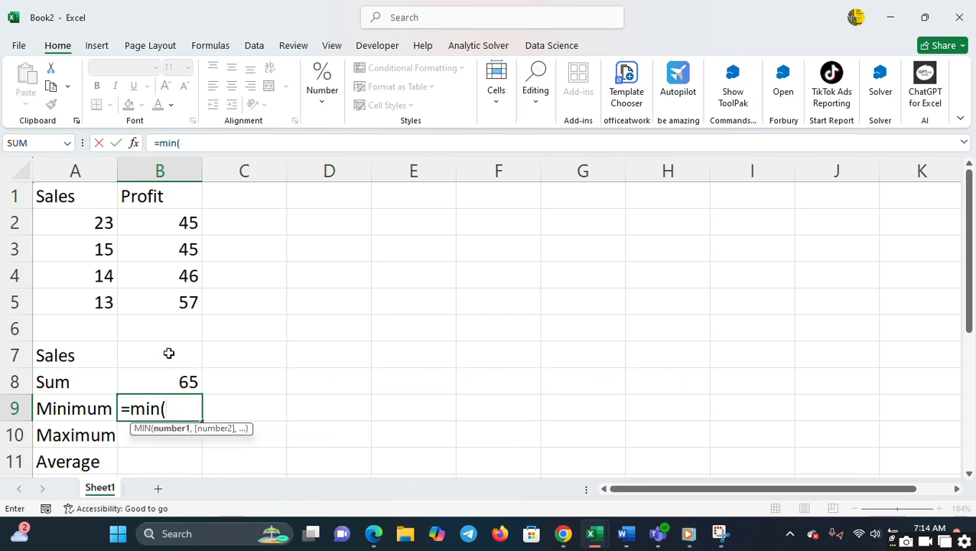
click(100, 224)
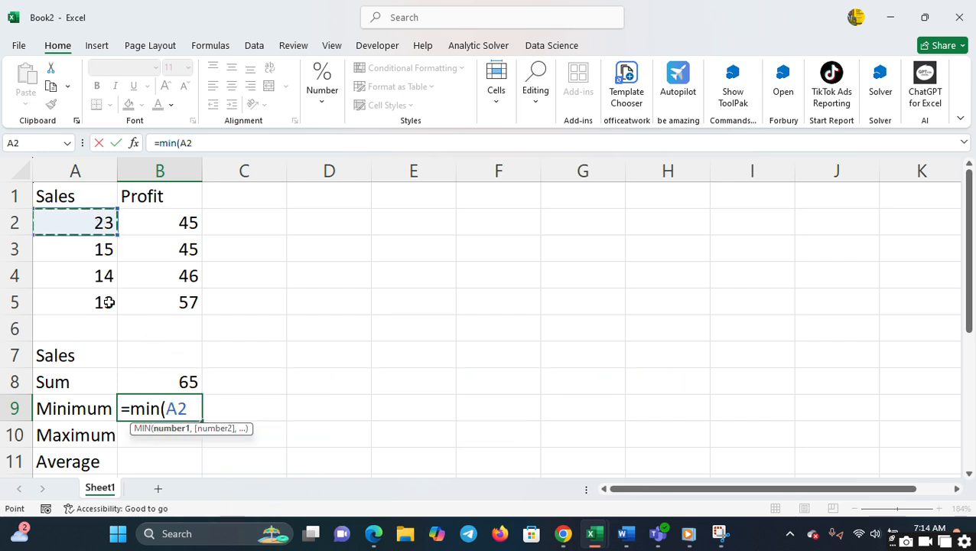
shift+click(108, 301)
text())
key(Return)
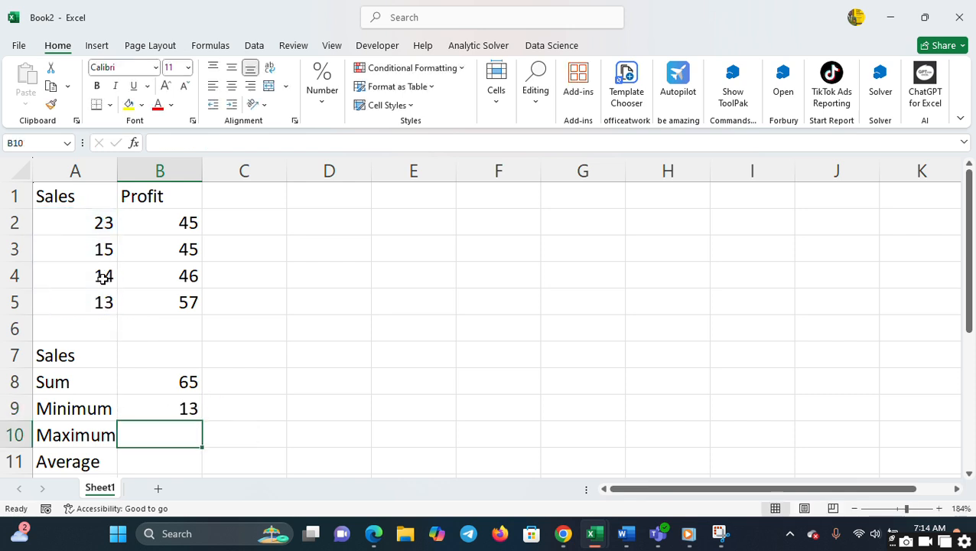
- Find the largest of the Sales values in cell B10 with the formula =max(A2:A5)
text(=max()
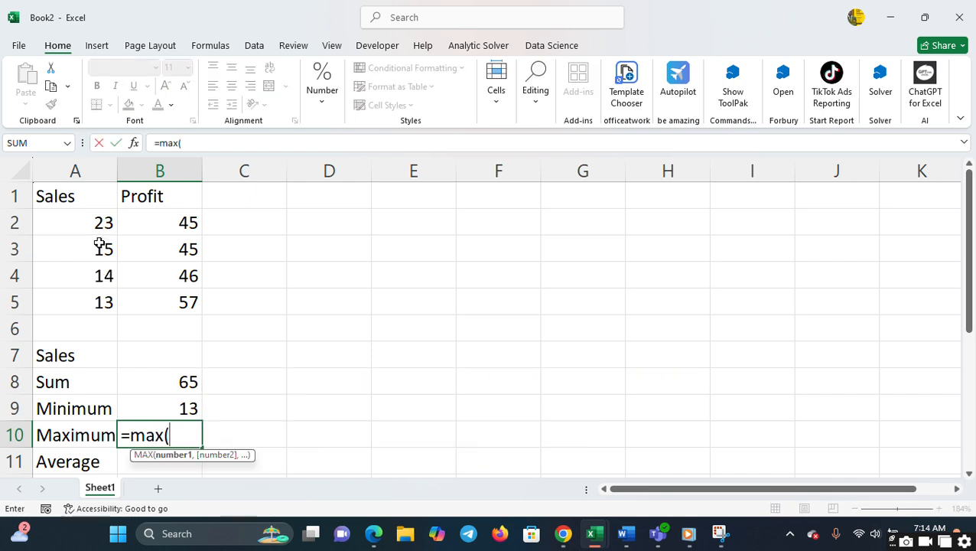
click(103, 218)
drag(109, 300, 109, 302)
text())
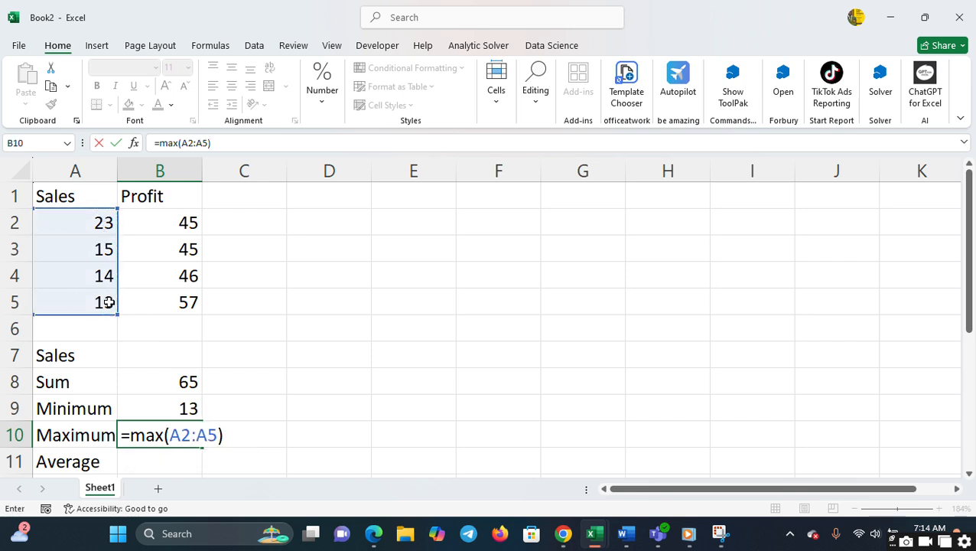
key(Return)
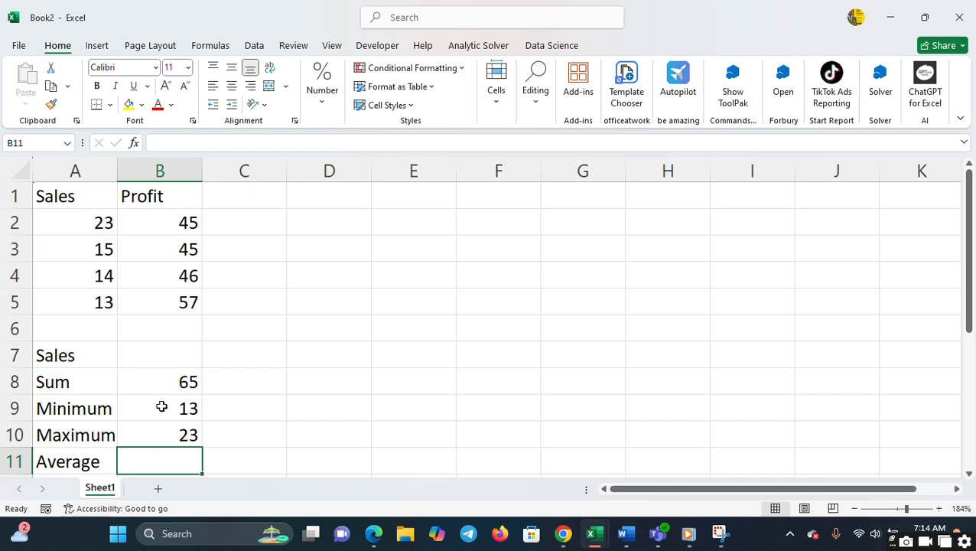
- Calculate the mean of the Sales values in cell B11 with the formula =Average(A2:A5)
text(=)
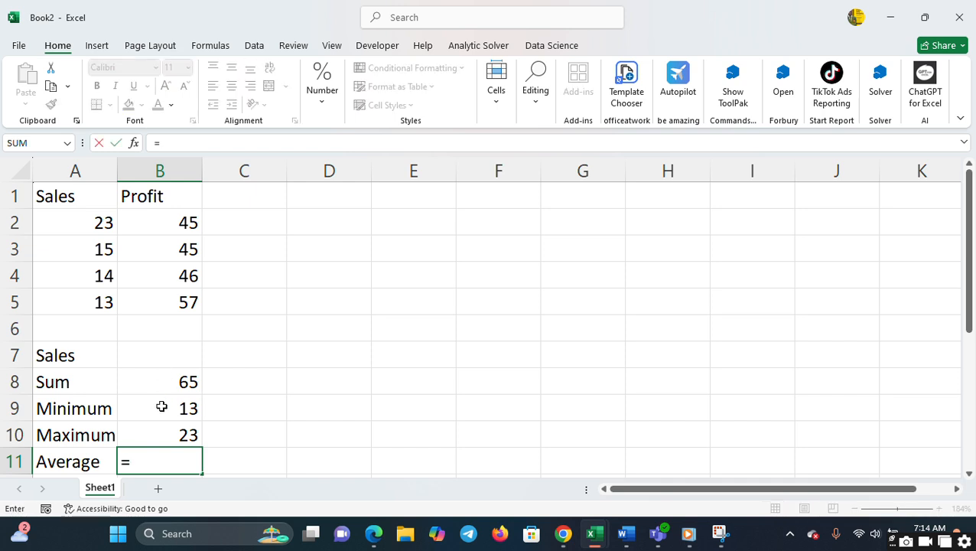
text(Av)
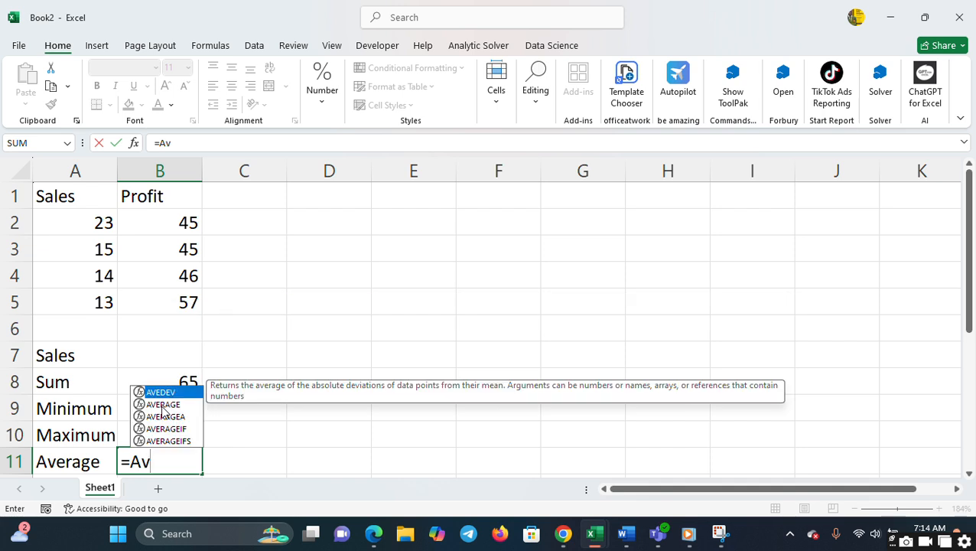
text(w)
key(BackSpace)
text(era)
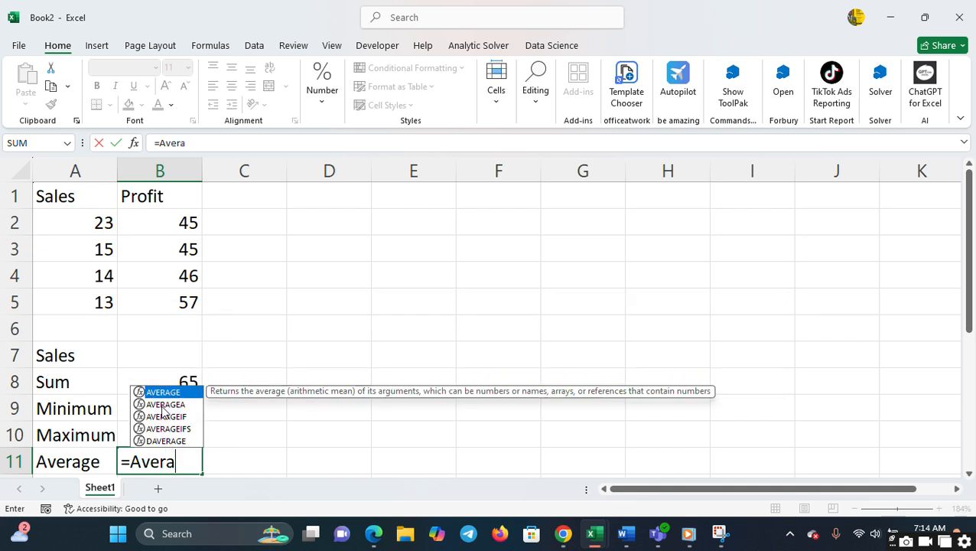
text(ge()
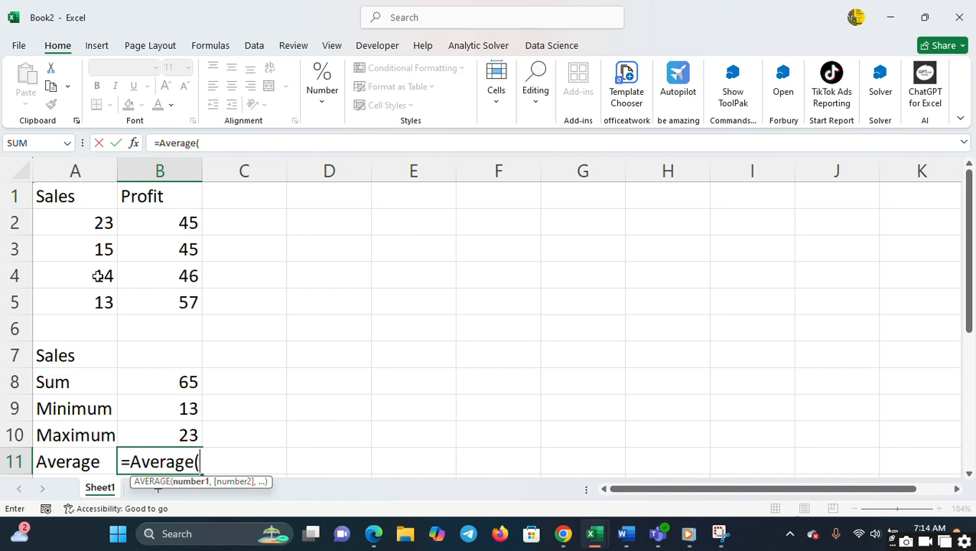
click(95, 217)
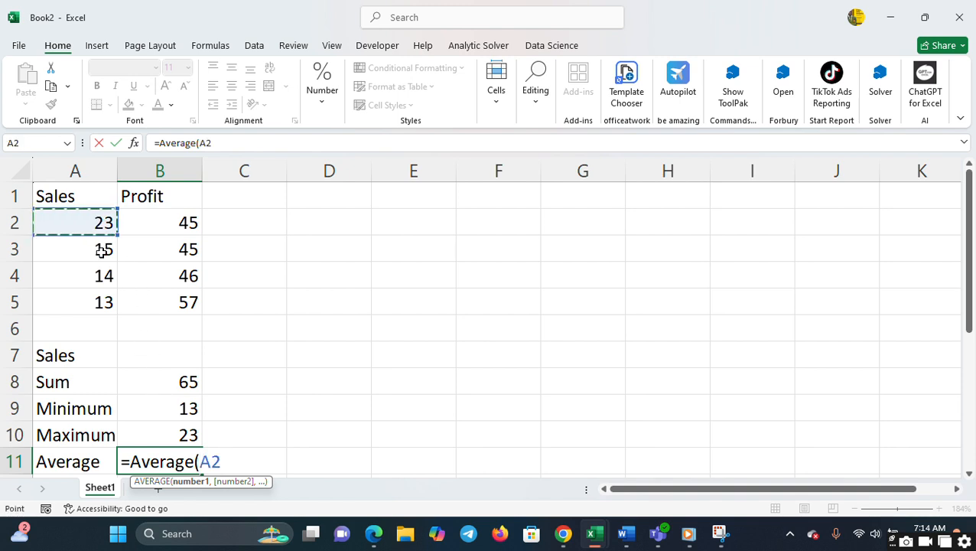
click(98, 302)
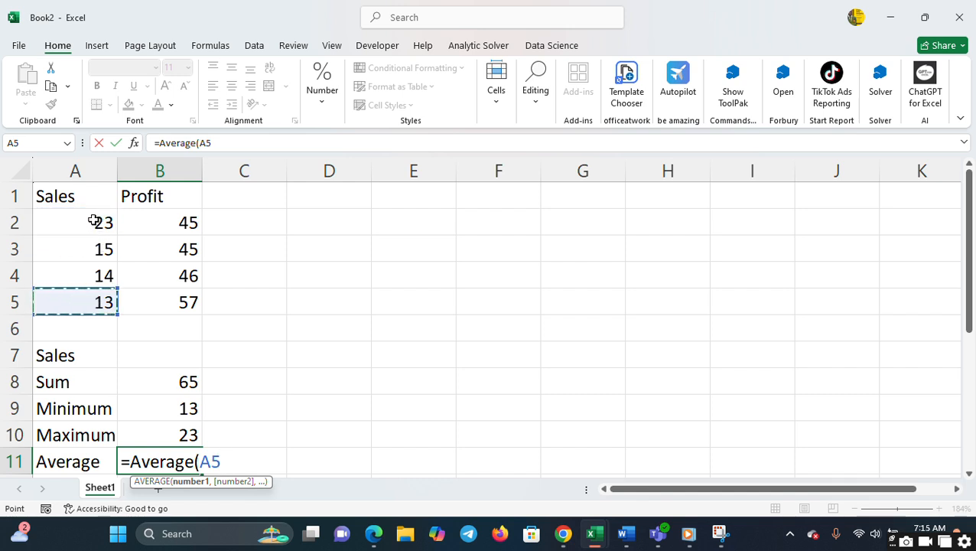
key(Up)
key(Up)
key(Up)
key(Up)
key(Down)
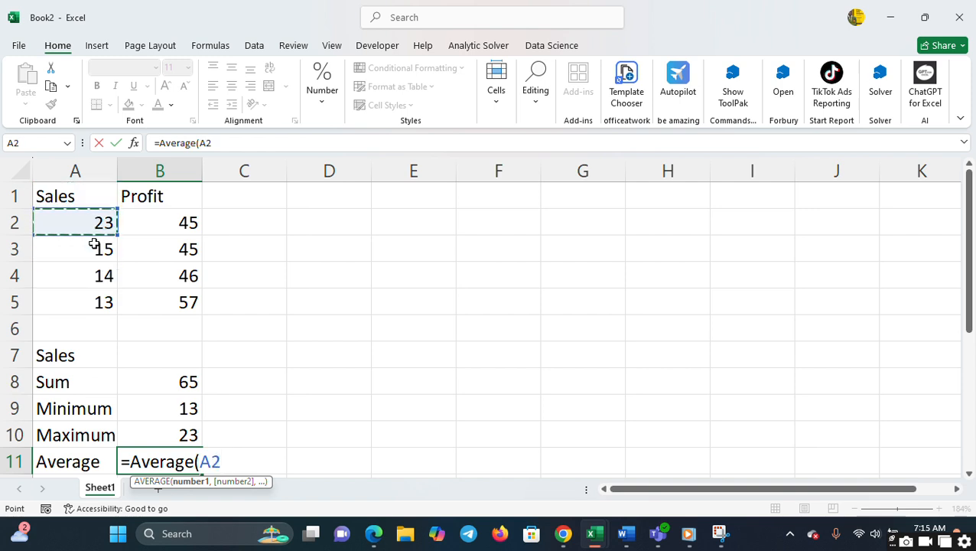
shift+click(103, 303)
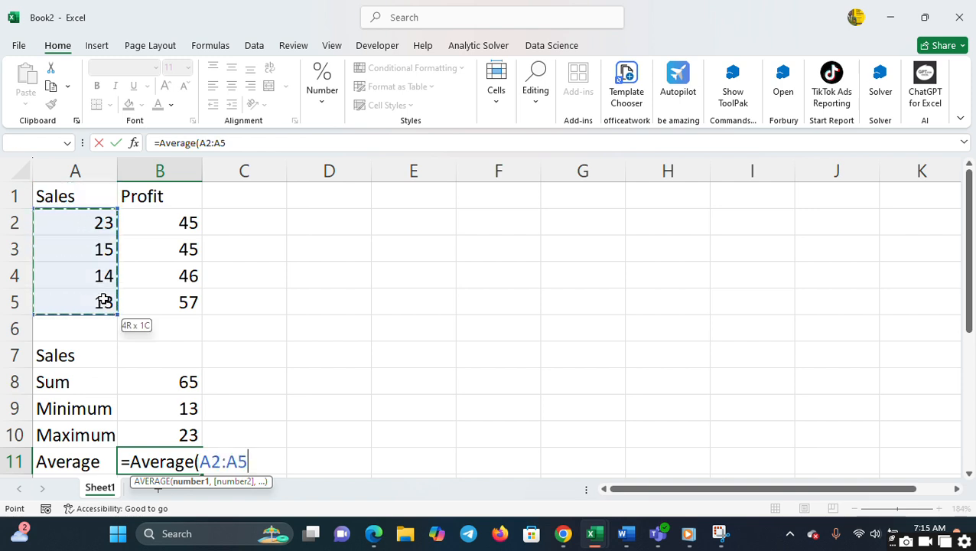
text())
key(Return)
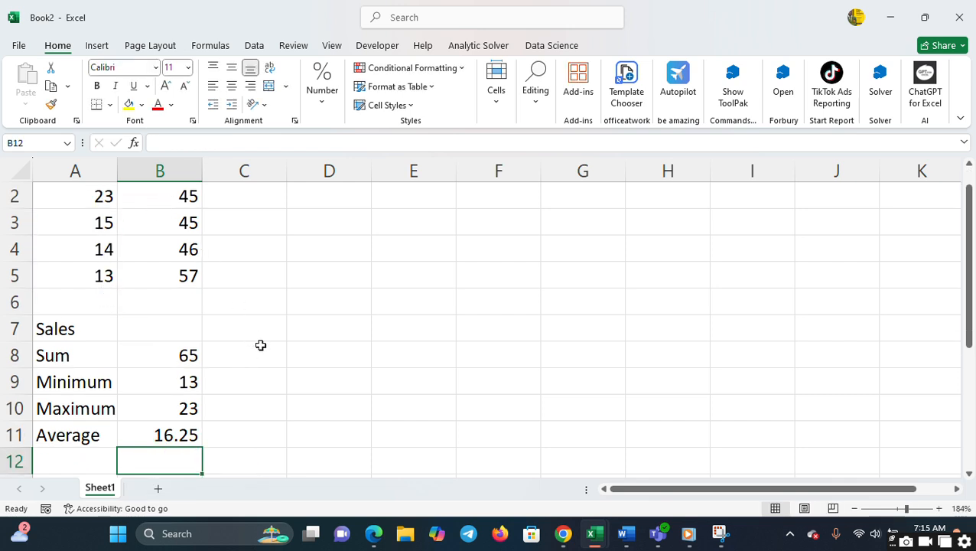
- Enter the heading Profit in cell C7, in the same row as the Sales summary heading
click(277, 326)
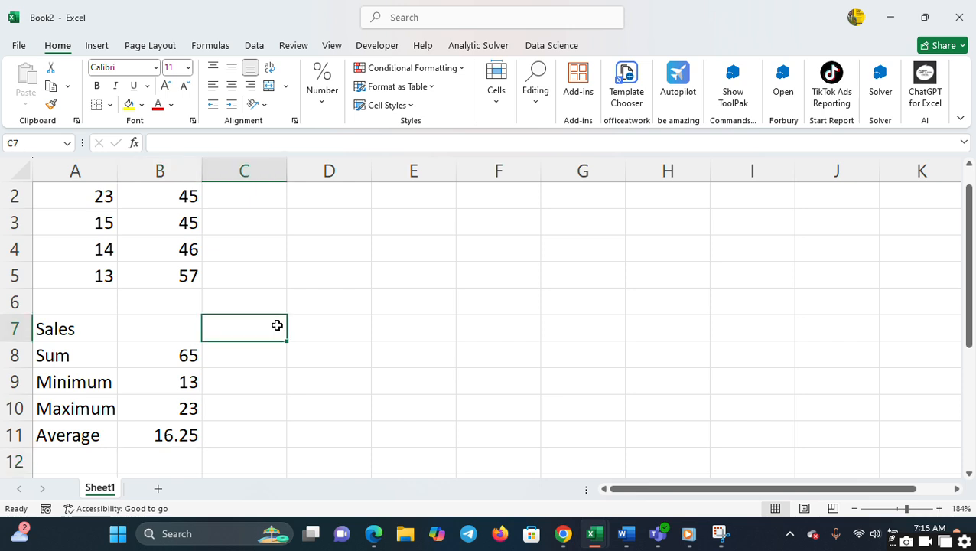
text(Pro)
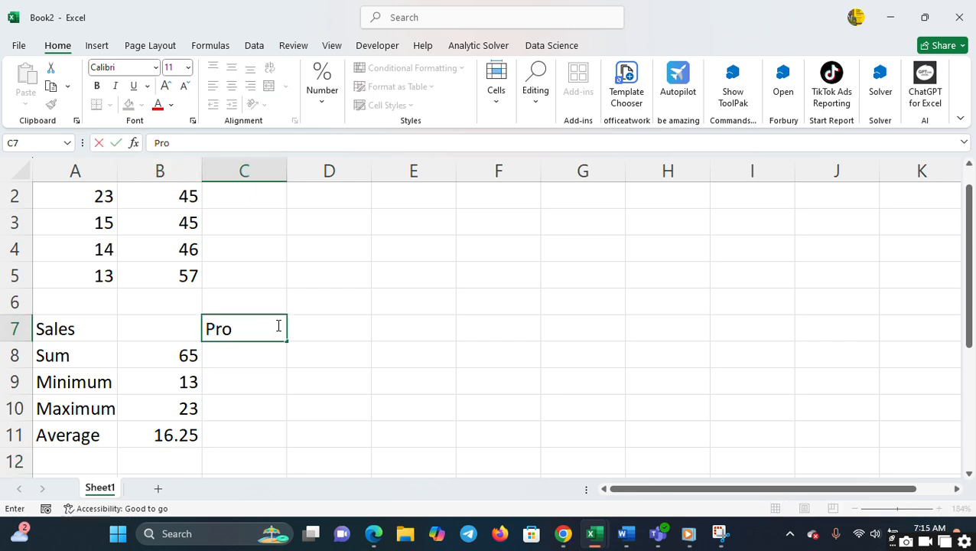
text(fit)
key(Return)
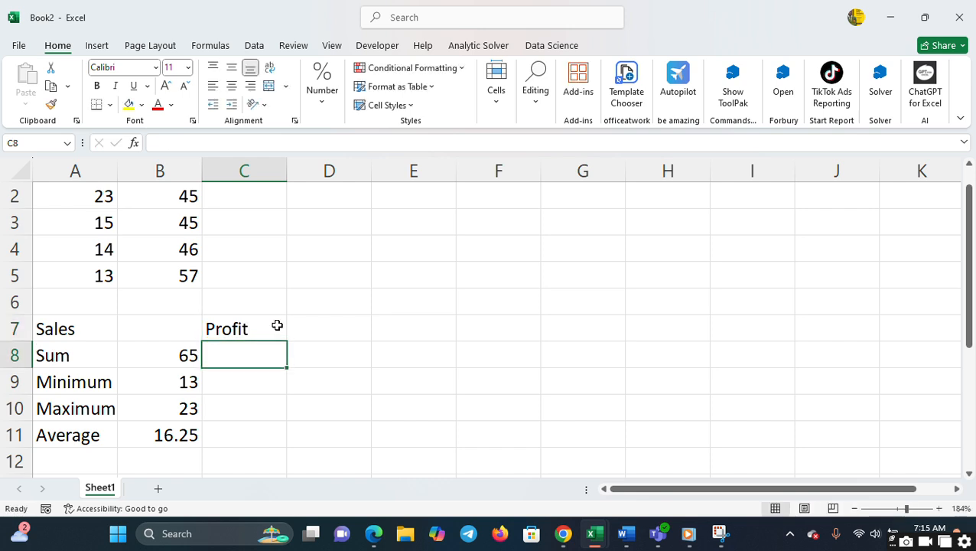
- Calculate the total of the Profit values in cell C8 with the formula =sum(B2:B5)
text(=ssum)
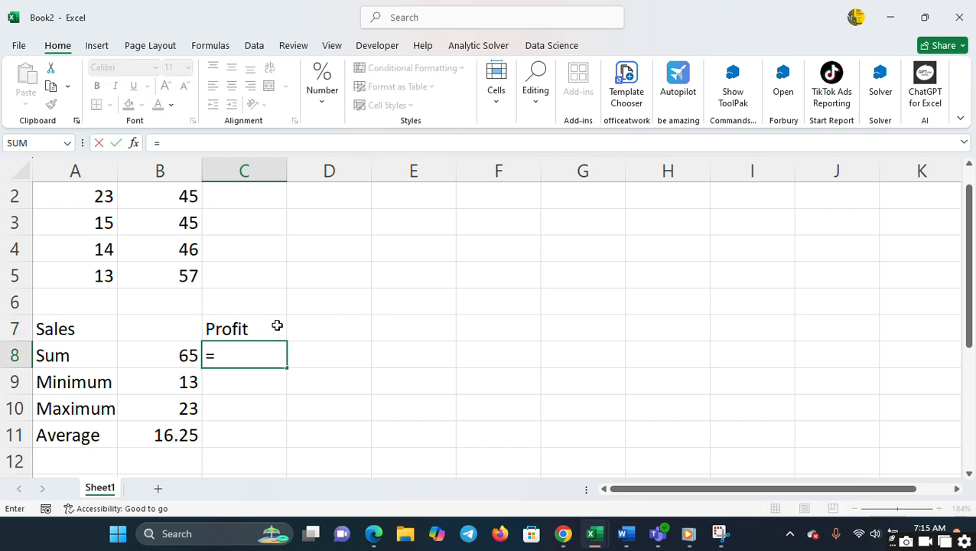
key(BackSpace)
key(BackSpace)
key(BackSpace)
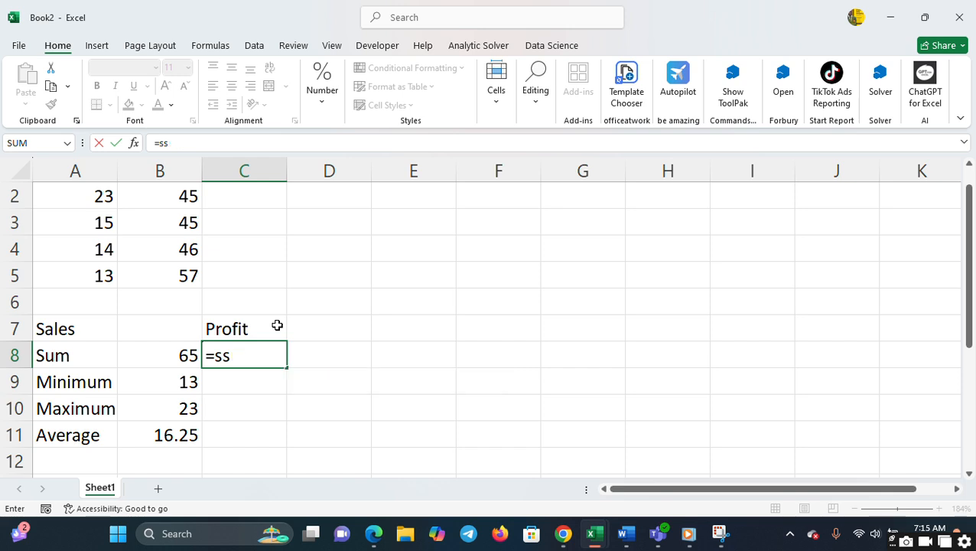
text(um()
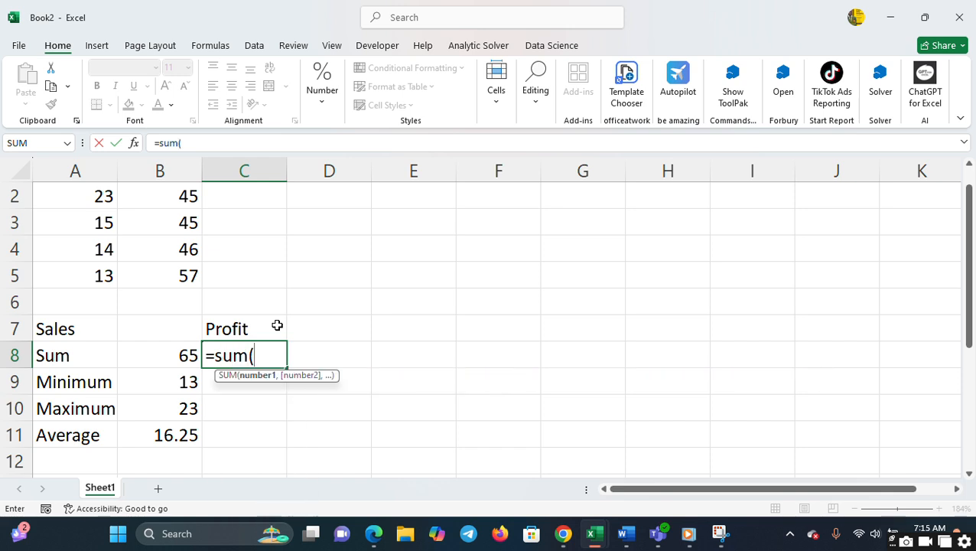
click(181, 194)
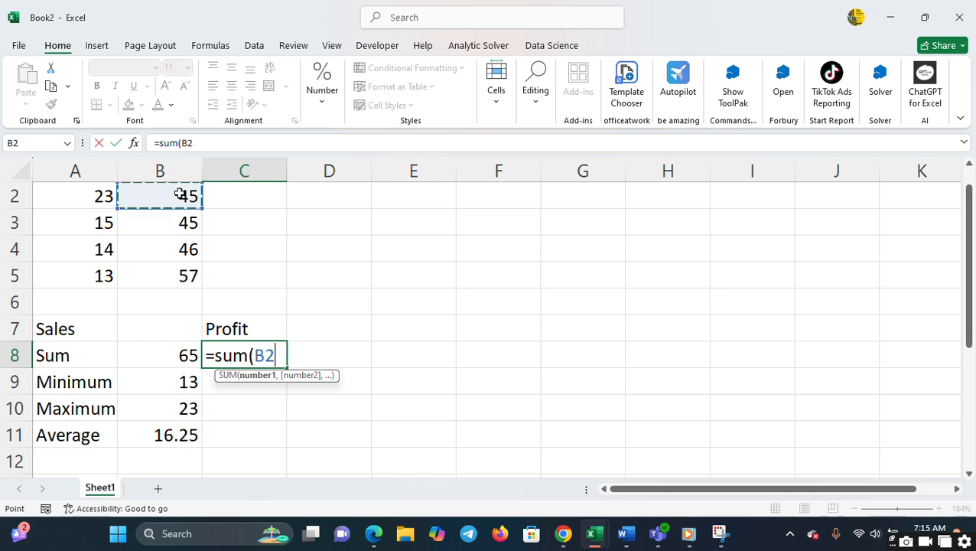
drag(177, 250, 181, 276)
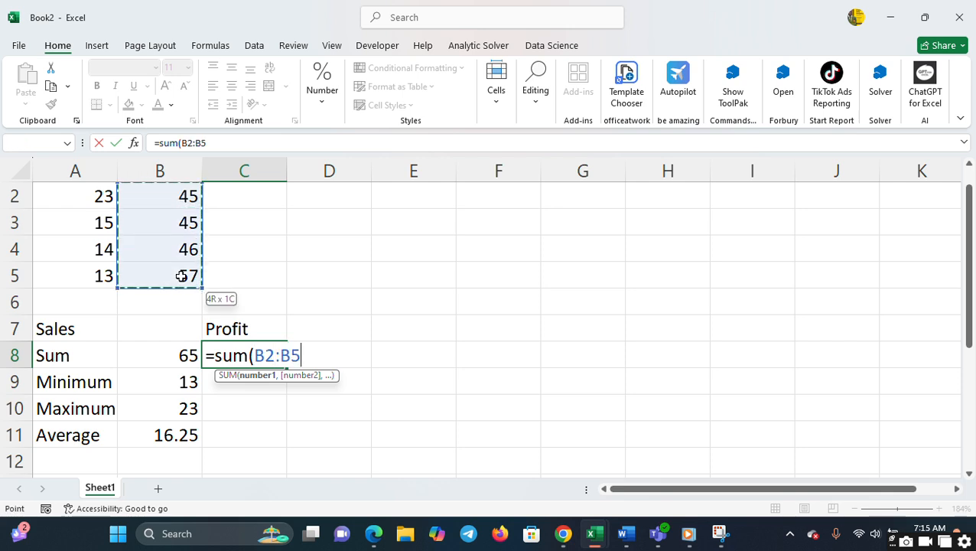
text())
key(Return)
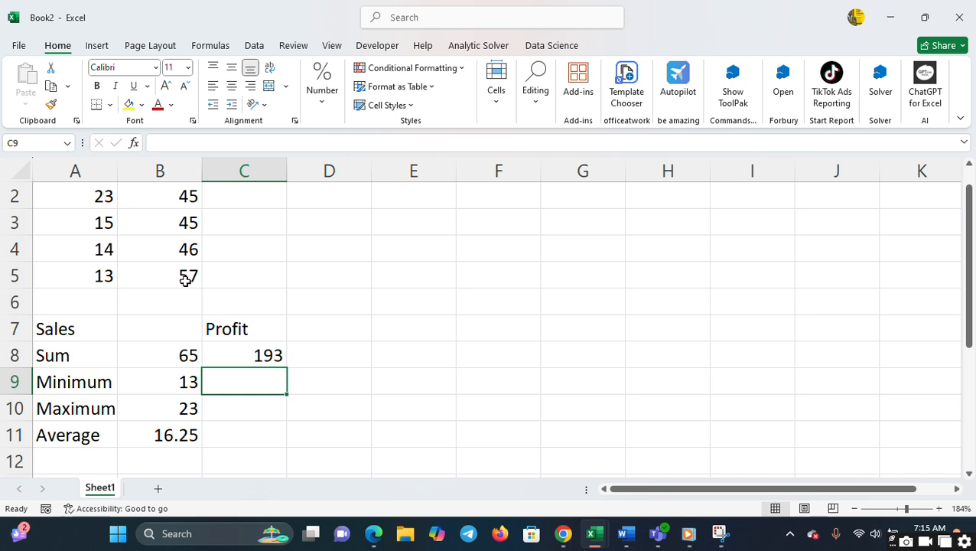
- Find the smallest of the Profit values in cell C9 with the formula =min(B2:B5)
text(=)
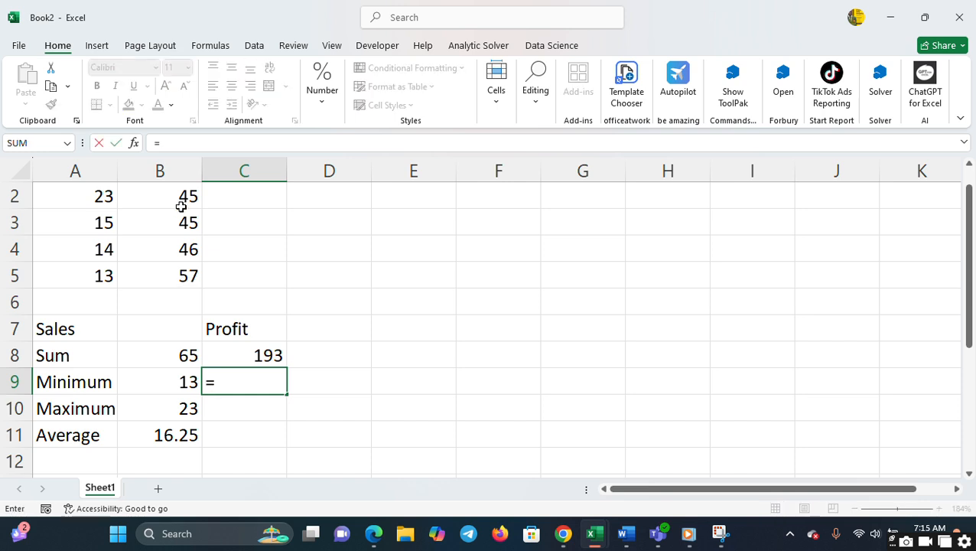
text(min()
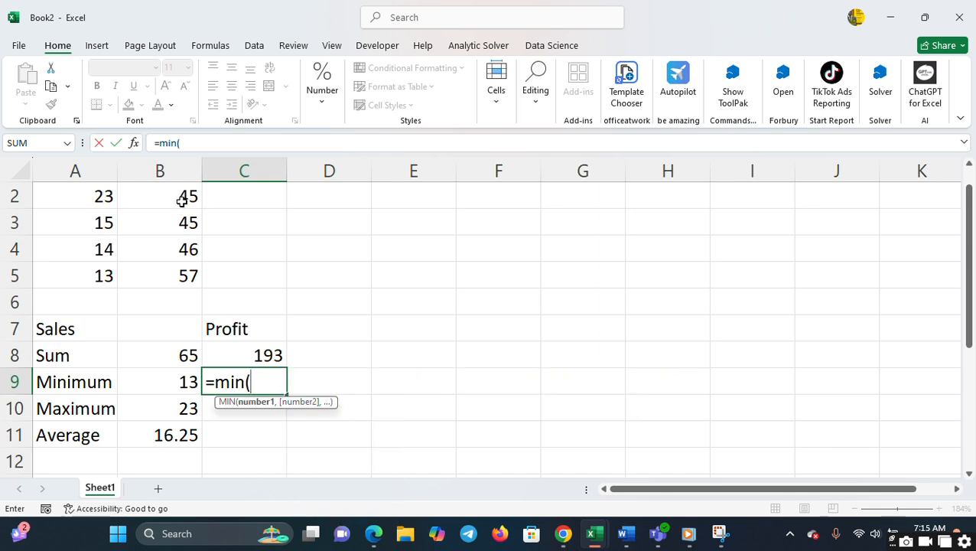
click(182, 202)
shift+click(183, 274)
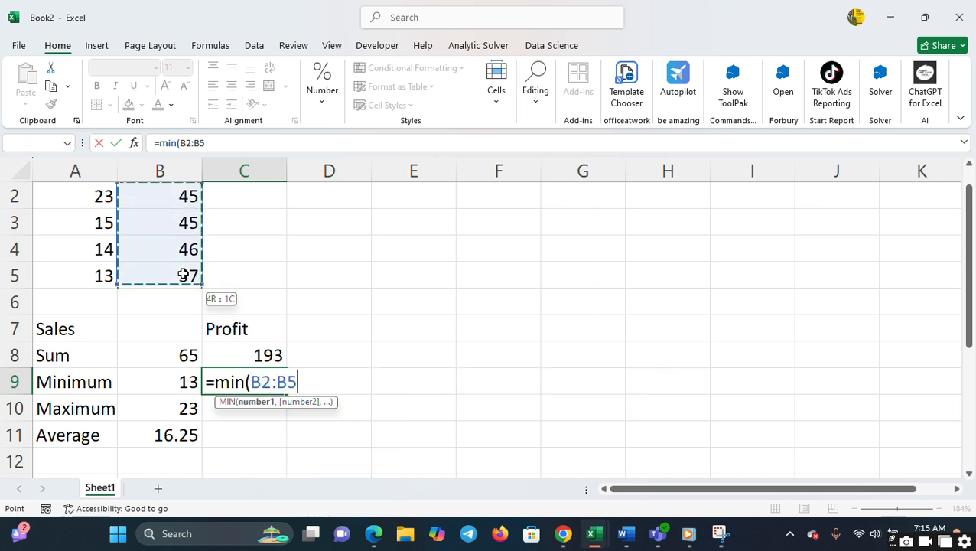
text())
key(Return)
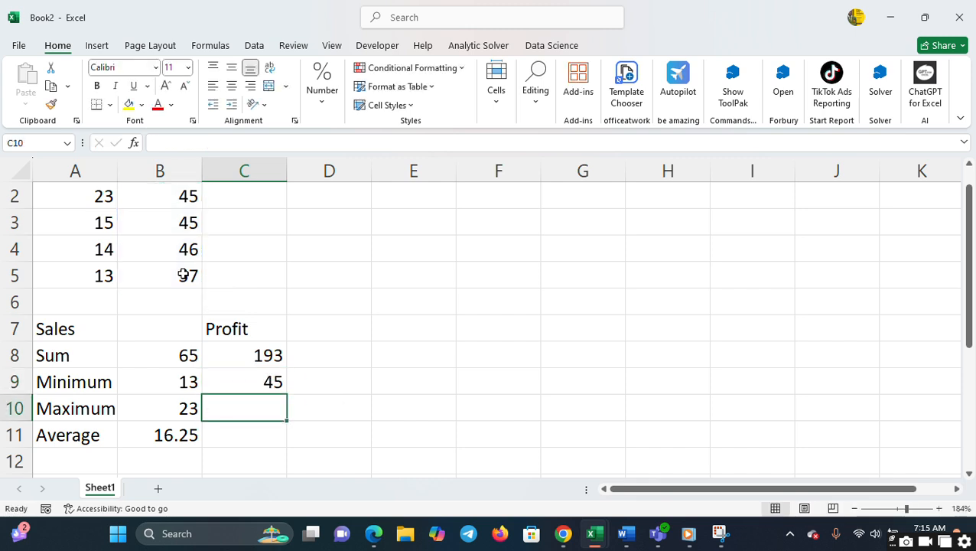
- Find the largest of the Profit values B2:B5 in cell C10 with the MAX function
text(=)
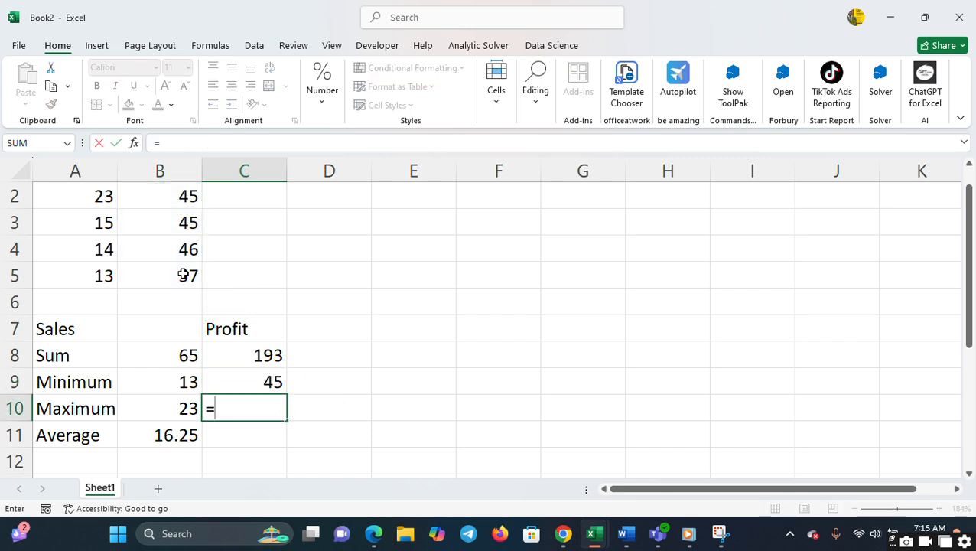
text(max)
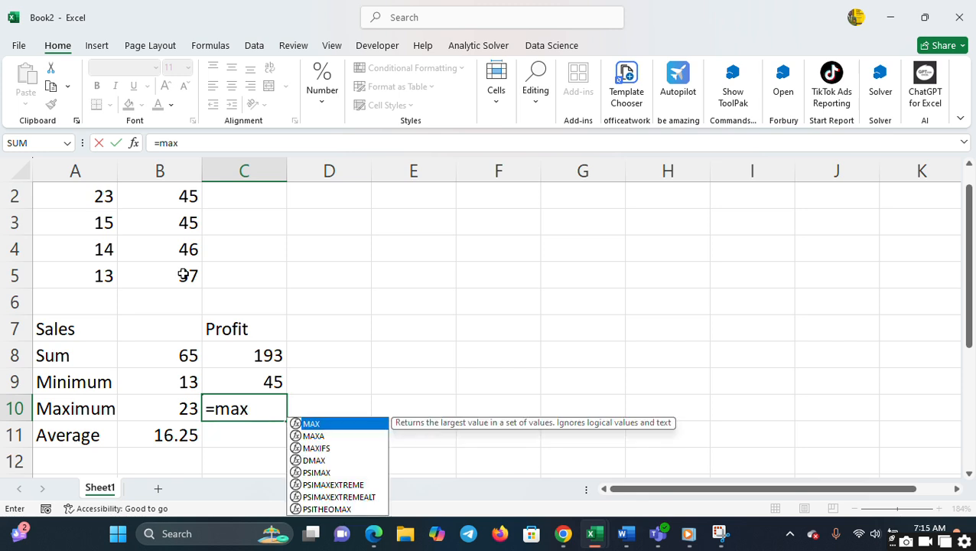
text(()
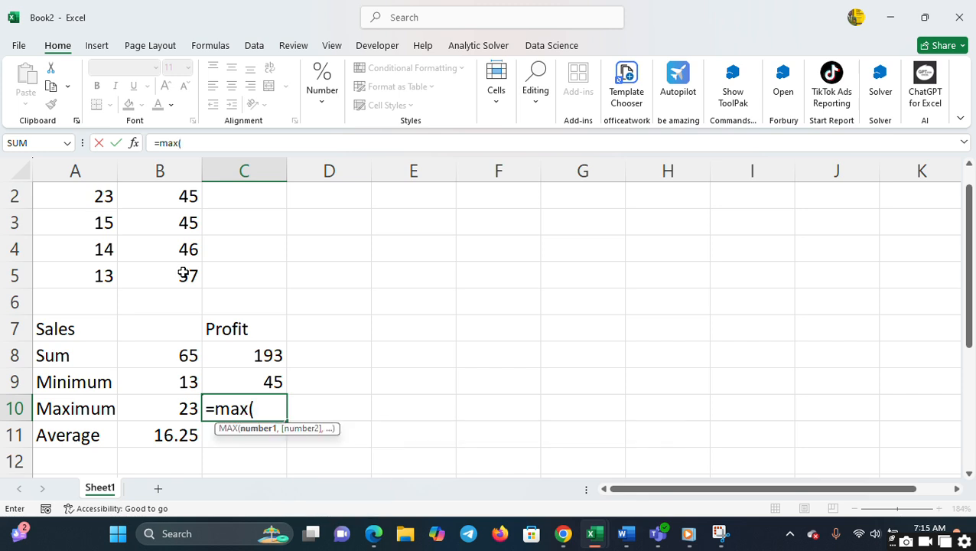
click(163, 192)
drag(178, 270, 179, 276)
key(Return)
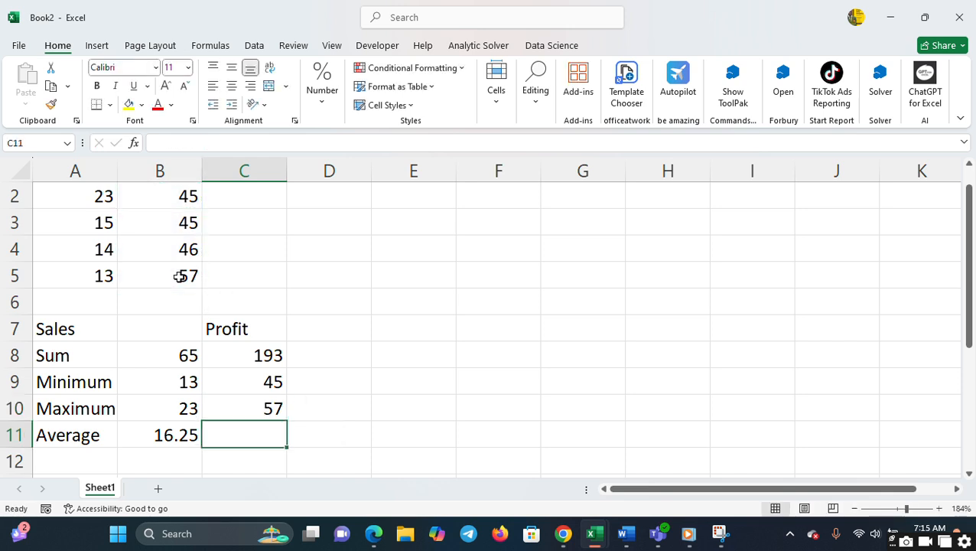
- Calculate the mean of the Profit values in cell C11 with the formula =Average(B2:B5)
text(=A)
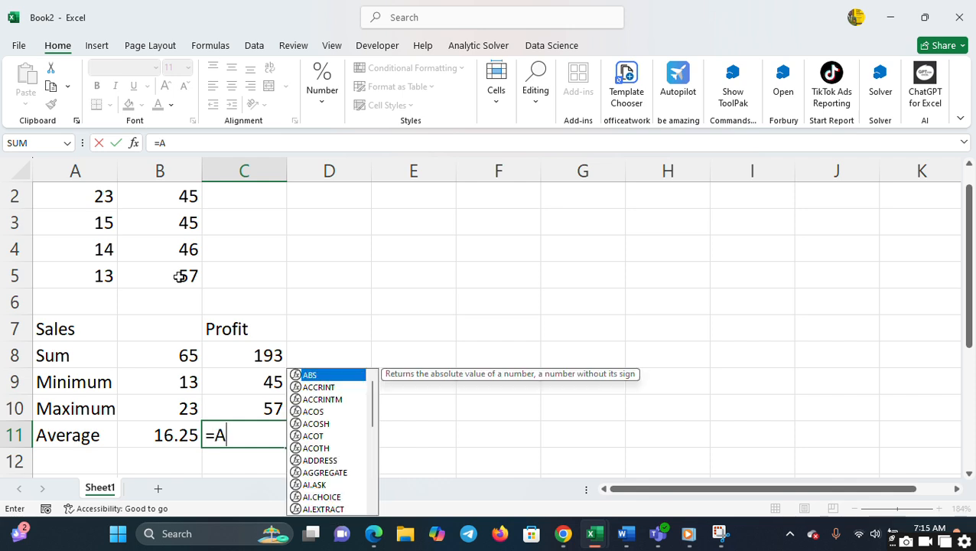
text(vera)
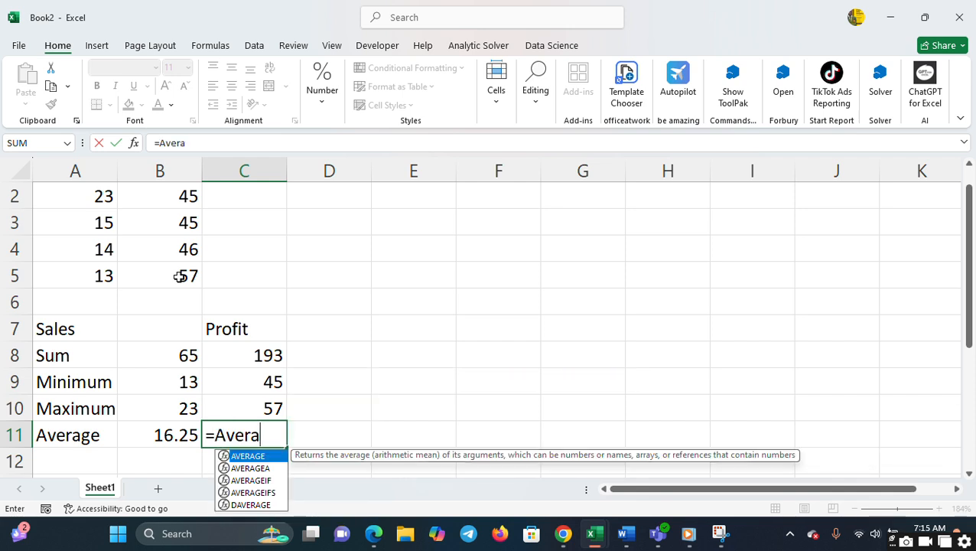
text(ge()
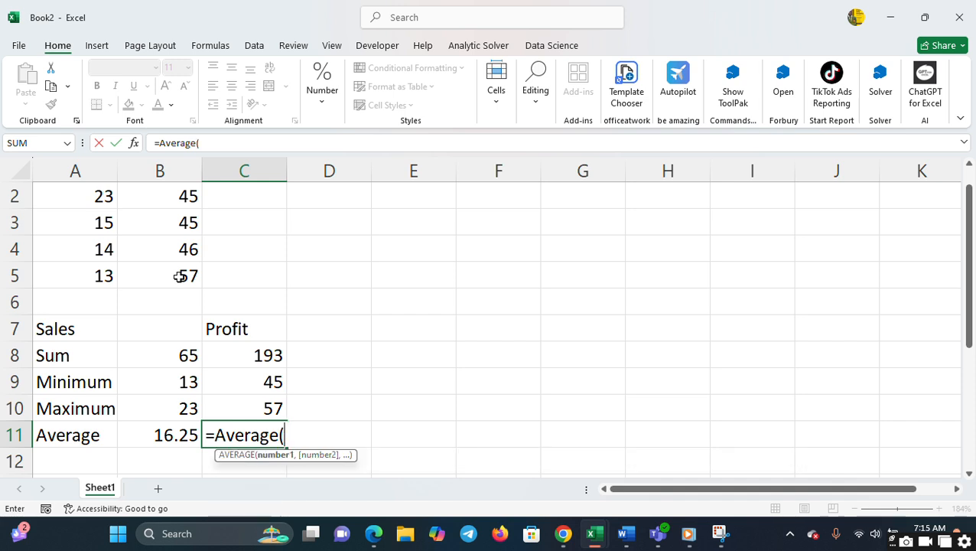
drag(192, 191, 187, 276)
text())
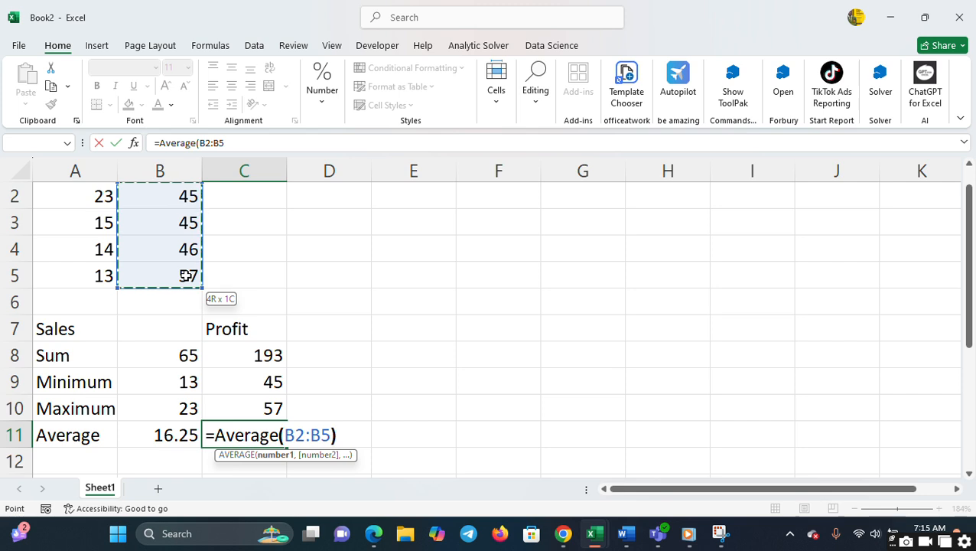
key(Return)
click(442, 364)
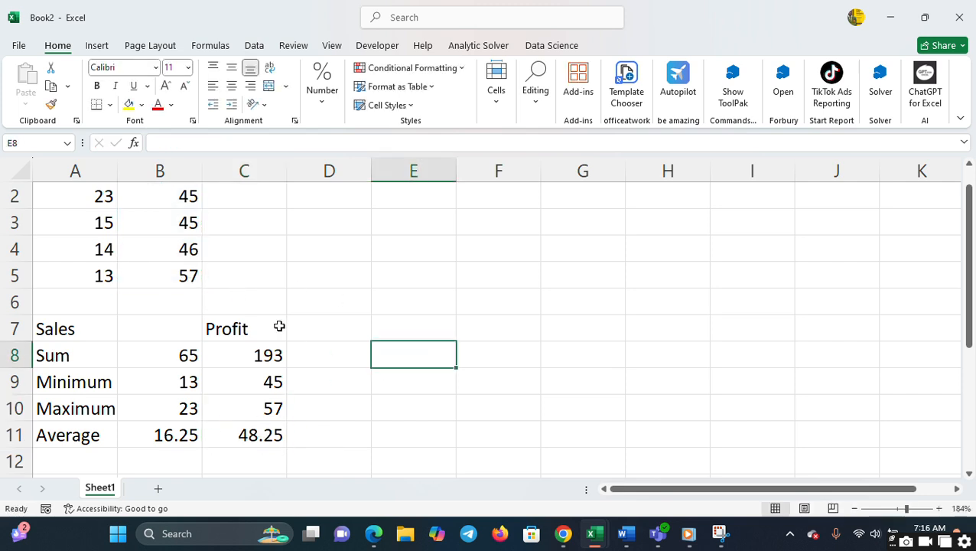
- Select the Sales values A2:A5 and display the data commands that include Data Analysis
click(267, 258)
key(Up)
key(Up)
key(Up)
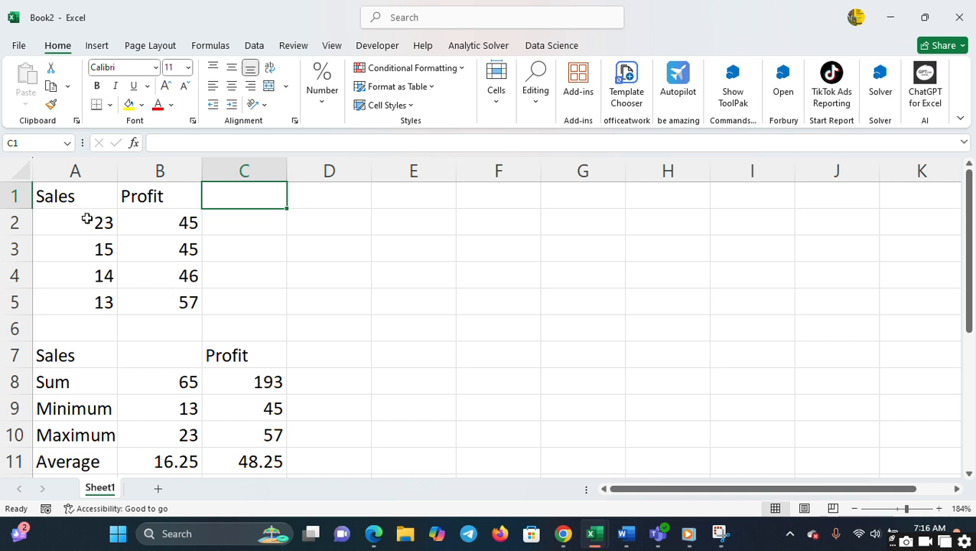
drag(88, 219, 93, 308)
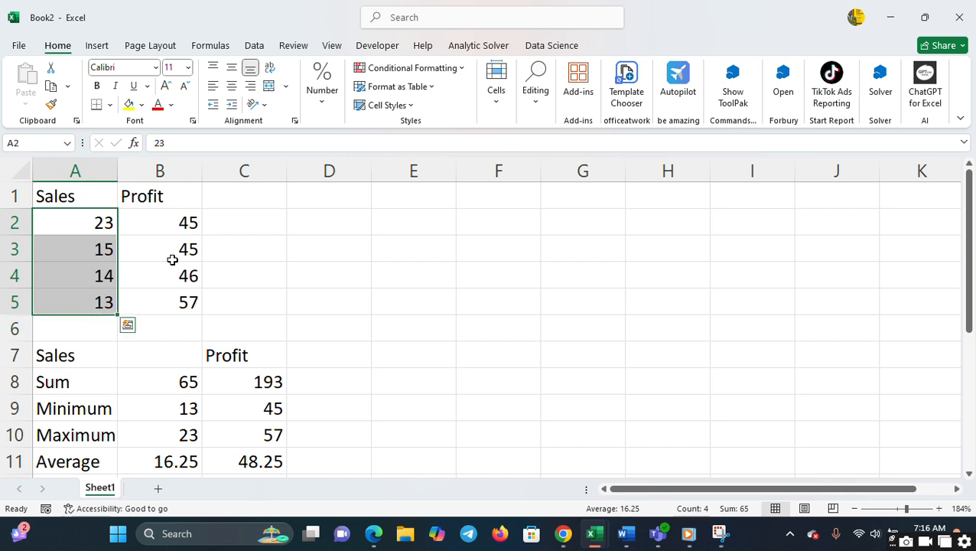
click(254, 46)
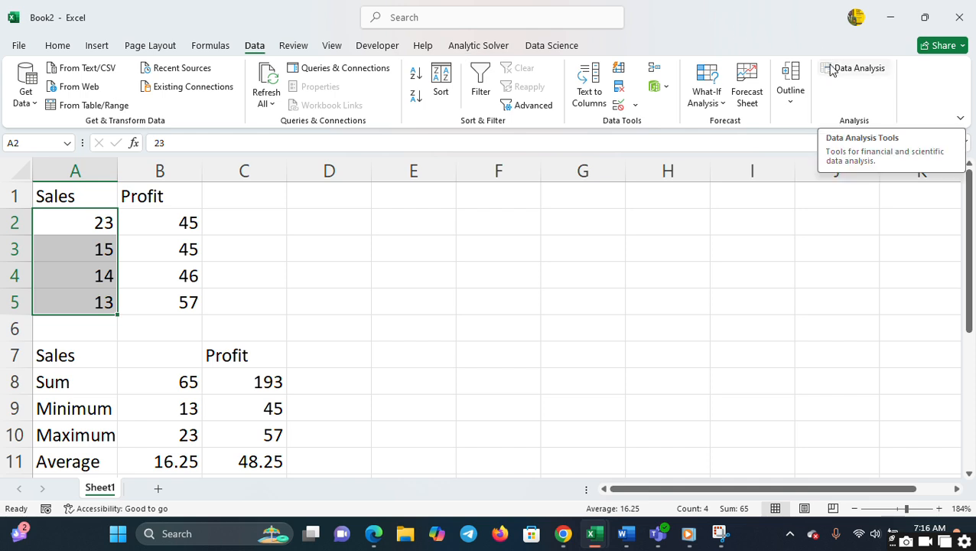
- Check in the program's options for managing Excel Add-ins that Analysis ToolPak is enabled
click(19, 46)
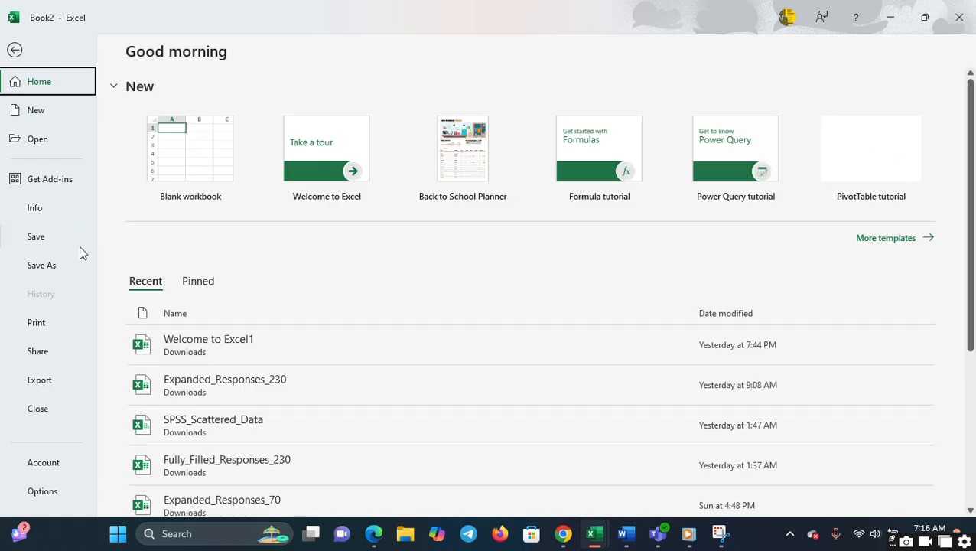
click(43, 492)
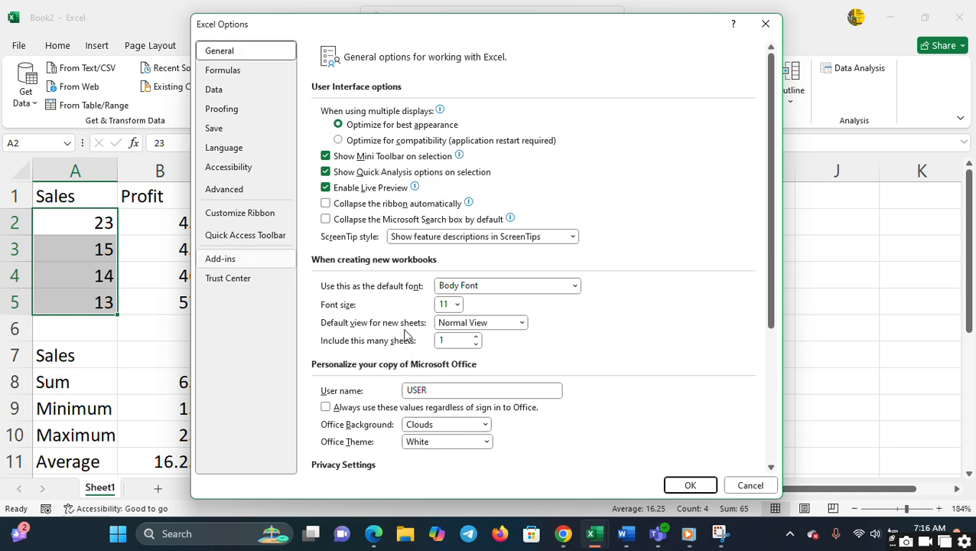
click(267, 258)
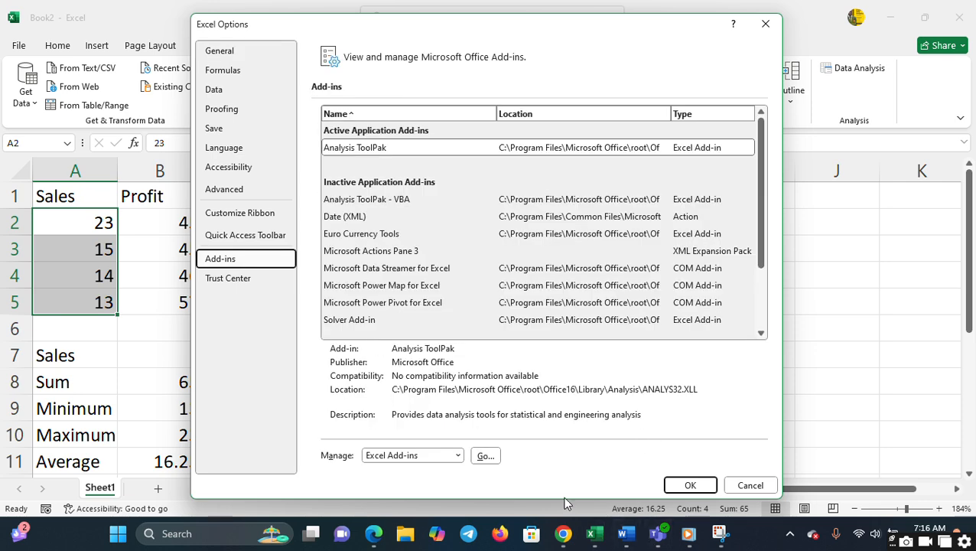
click(485, 456)
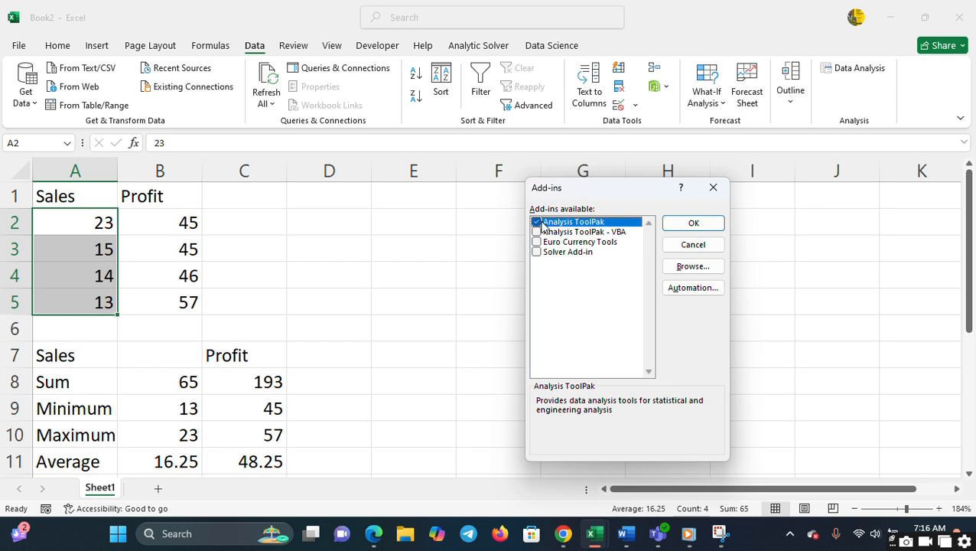
click(693, 222)
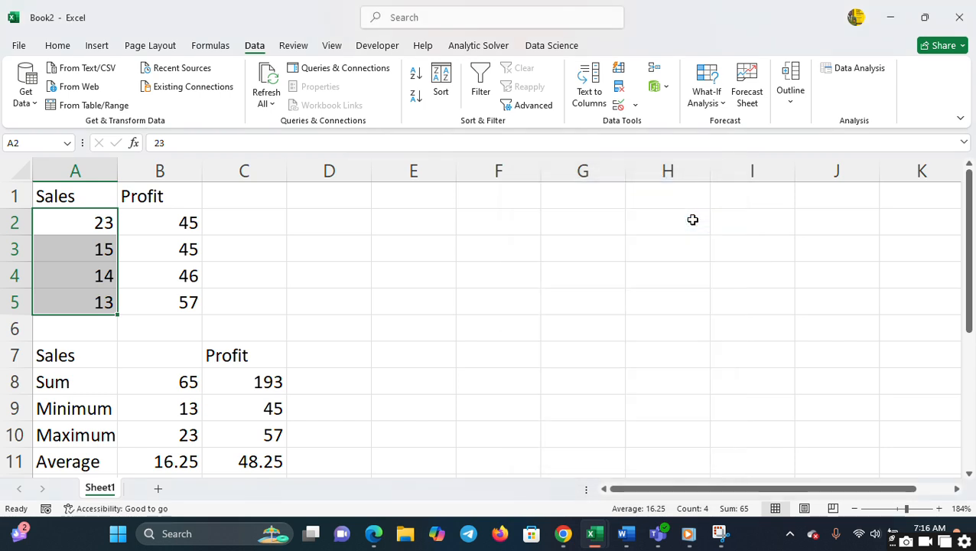
- Start a Descriptive Statistics analysis with the Sales values A2:A5 as its input range
click(848, 71)
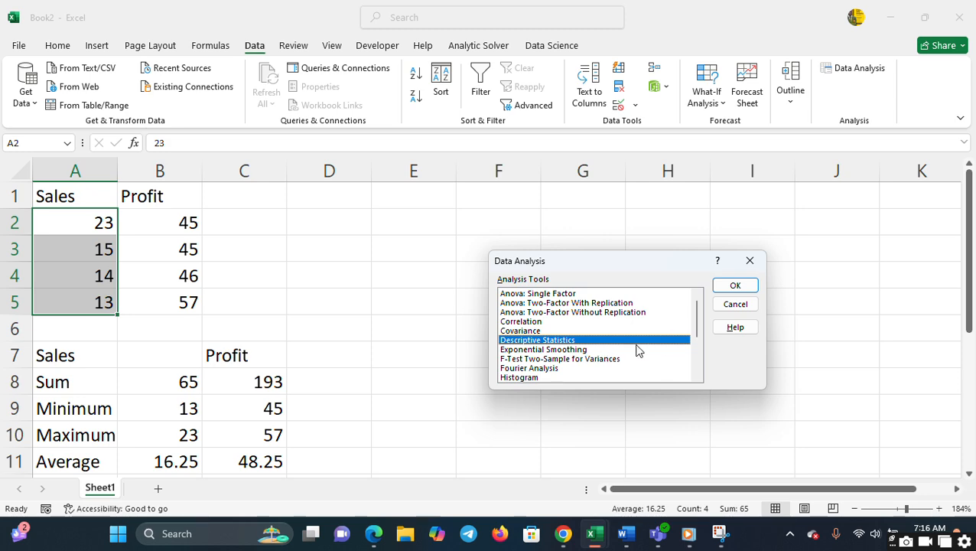
click(734, 287)
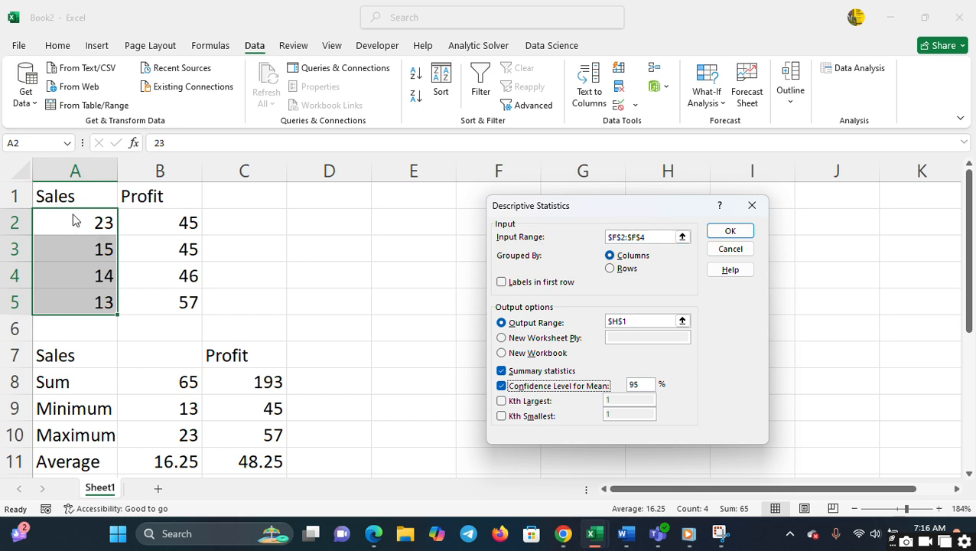
click(653, 234)
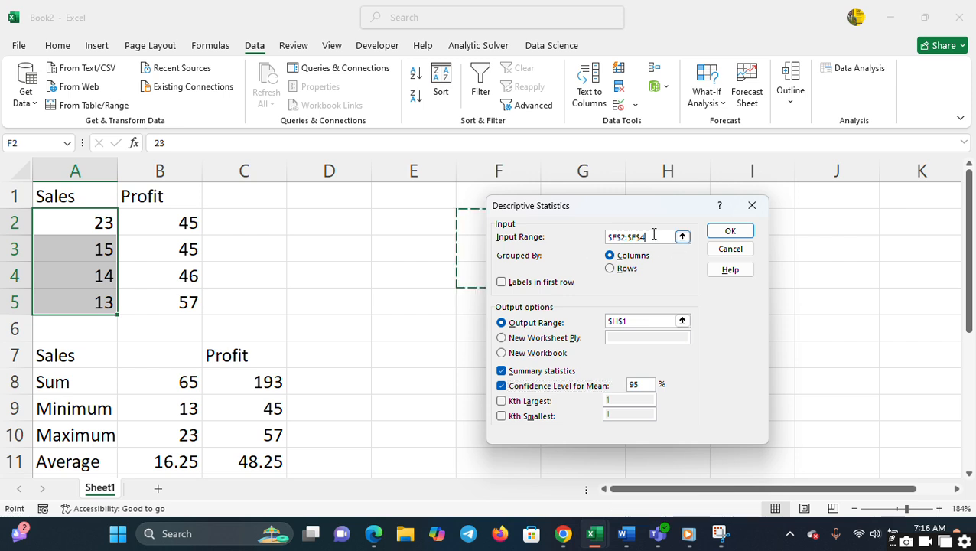
key(BackSpace)
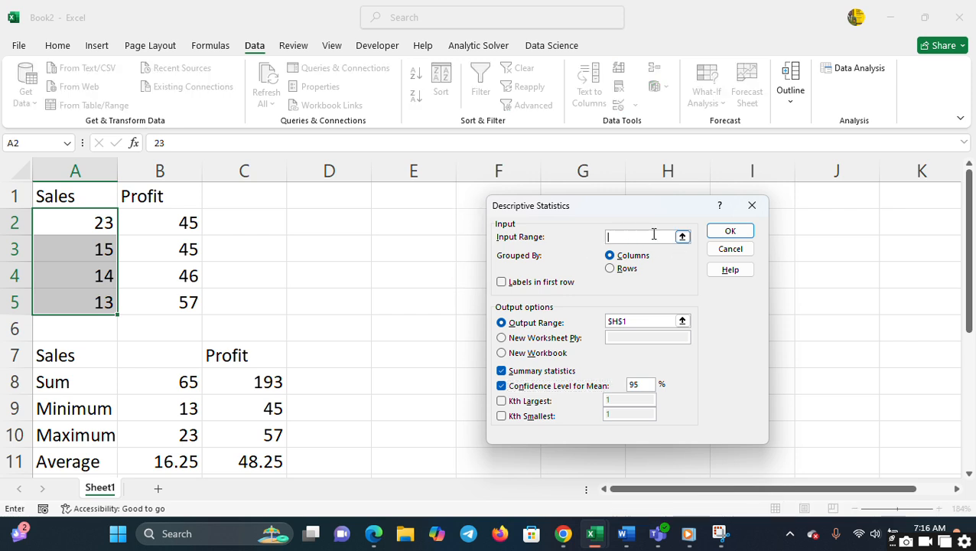
click(74, 221)
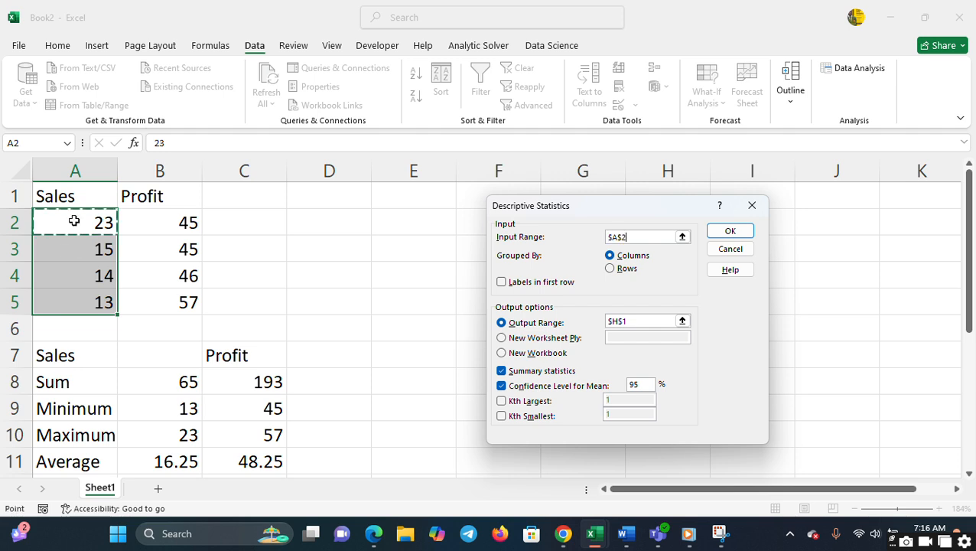
click(83, 310)
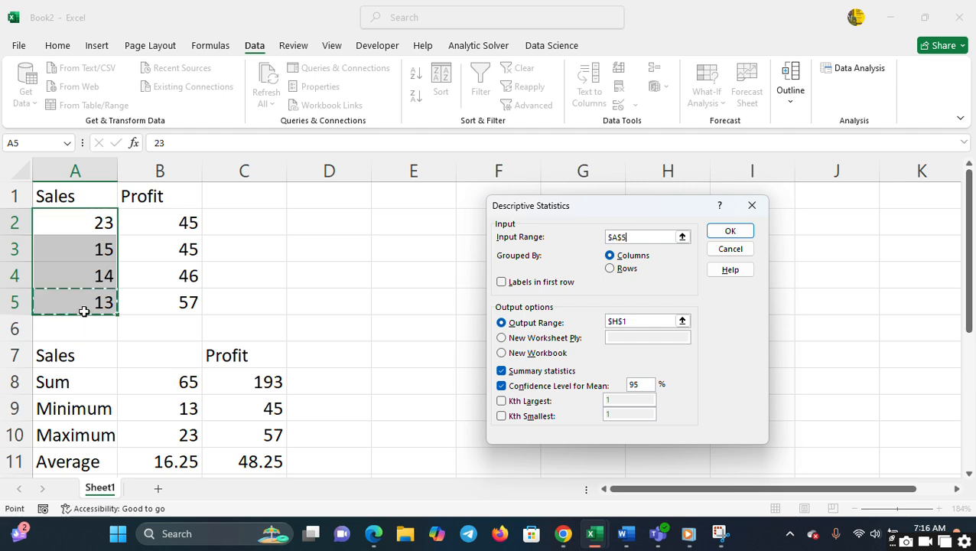
click(92, 222)
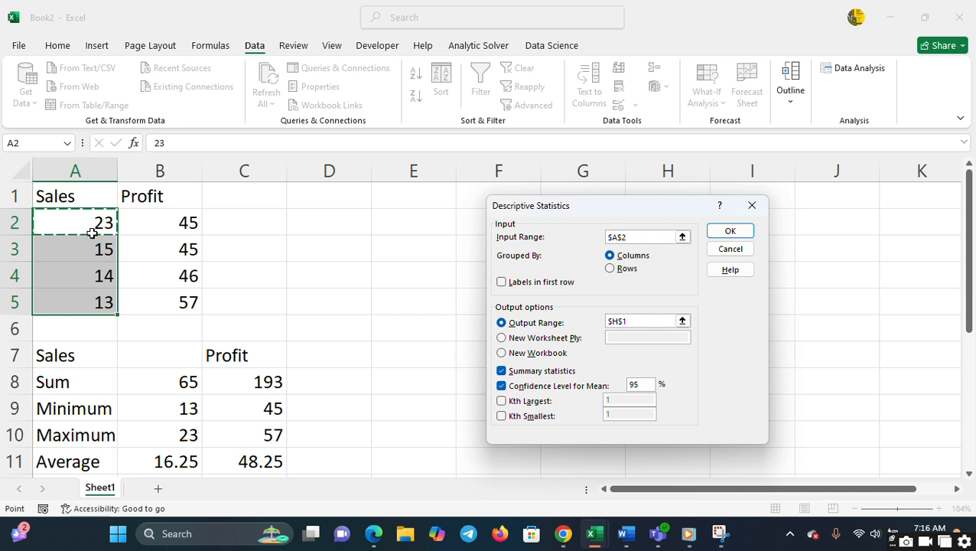
shift+click(103, 302)
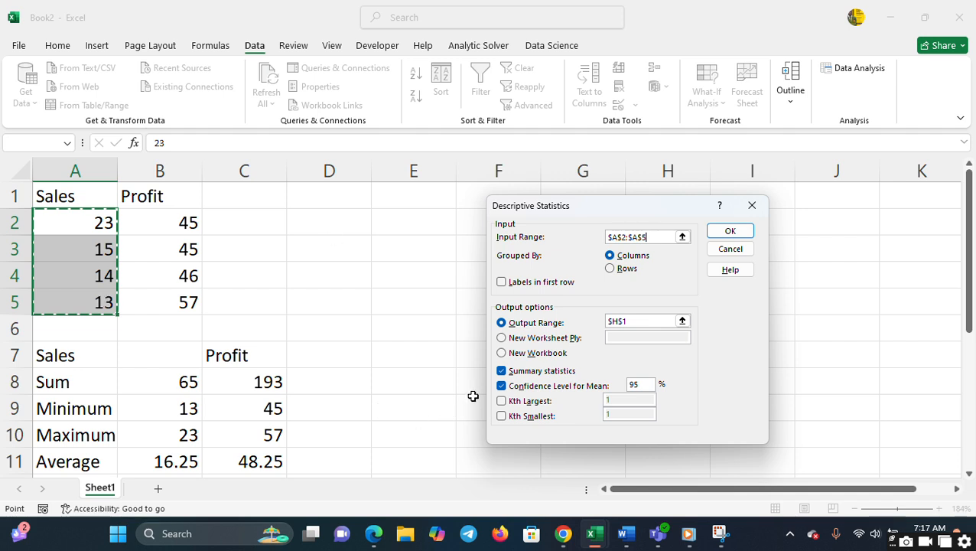
- Turn off the confidence level for the mean, keeping summary statistics selected
click(503, 372)
click(502, 372)
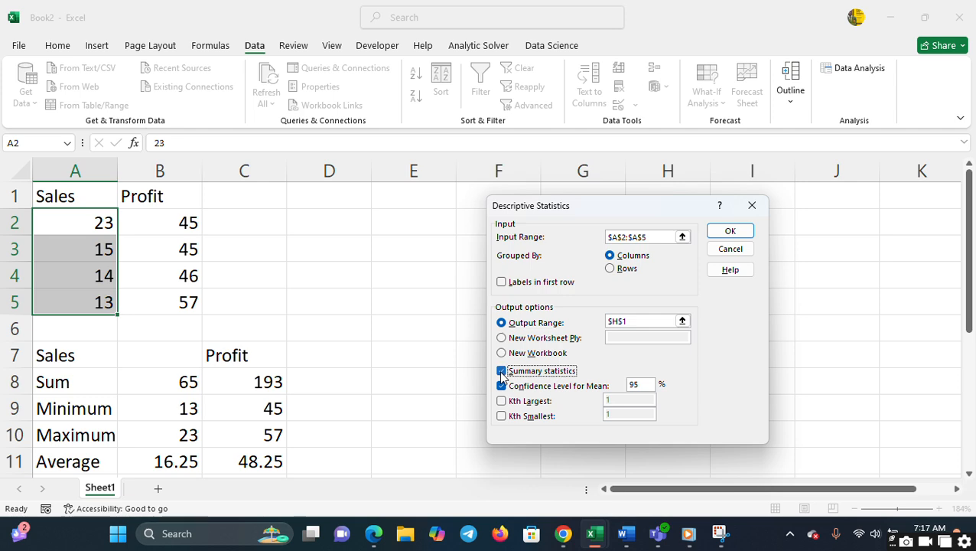
click(502, 387)
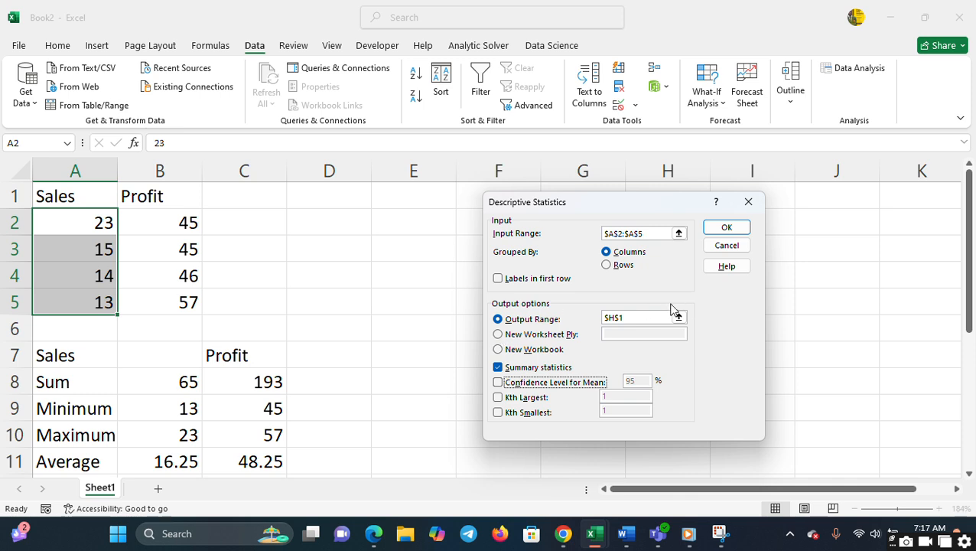
- Set the output range to cell E1 and generate the Sales statistics
click(633, 318)
key(BackSpace)
key(BackSpace)
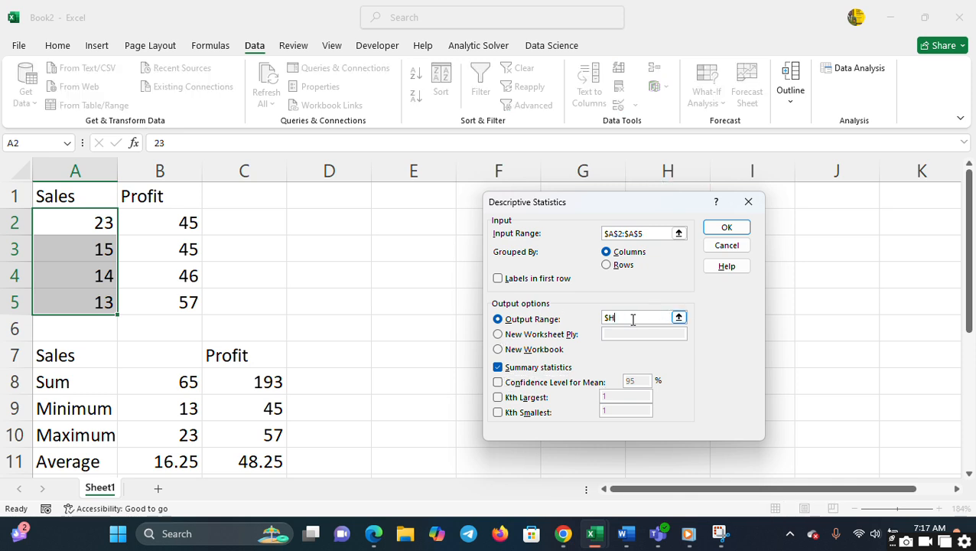
click(376, 193)
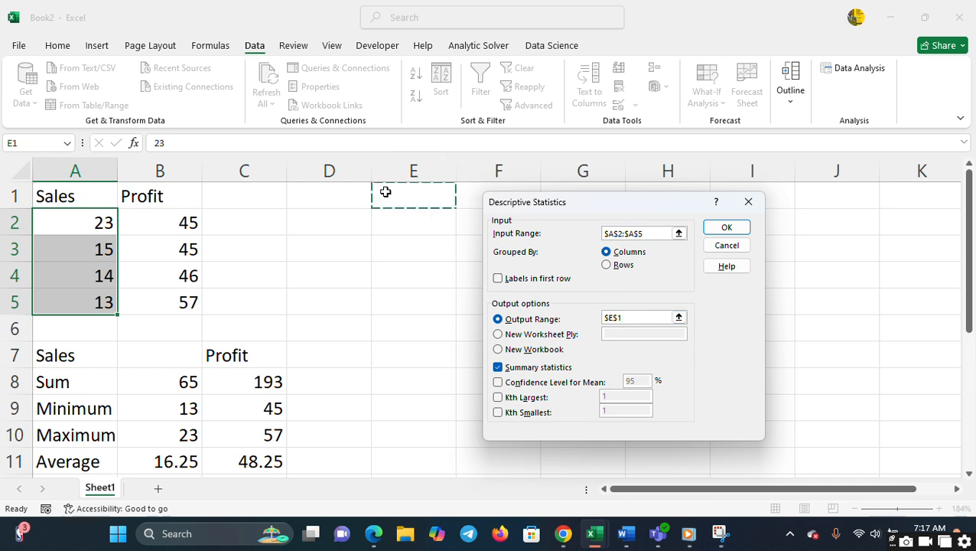
click(725, 228)
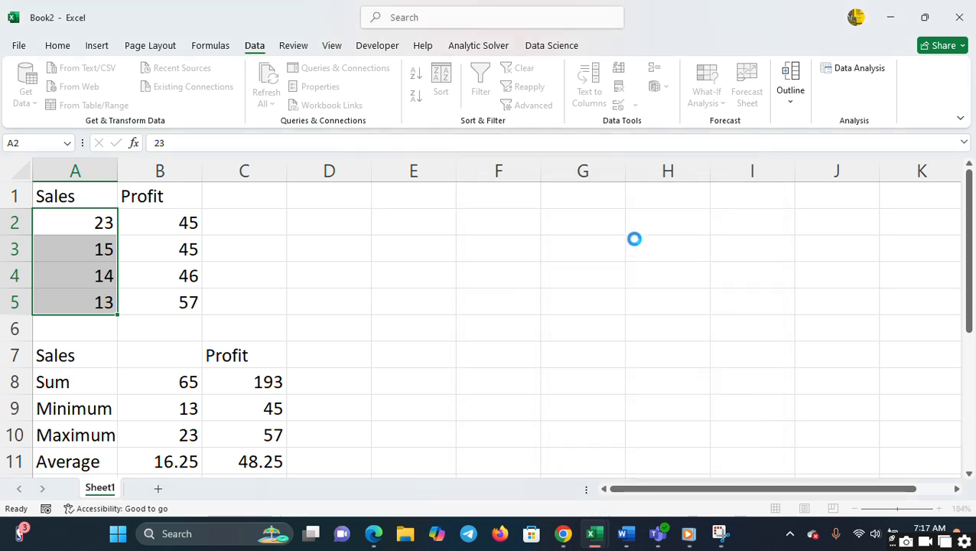
- Fit the width of column E to its statistic labels
click(604, 196)
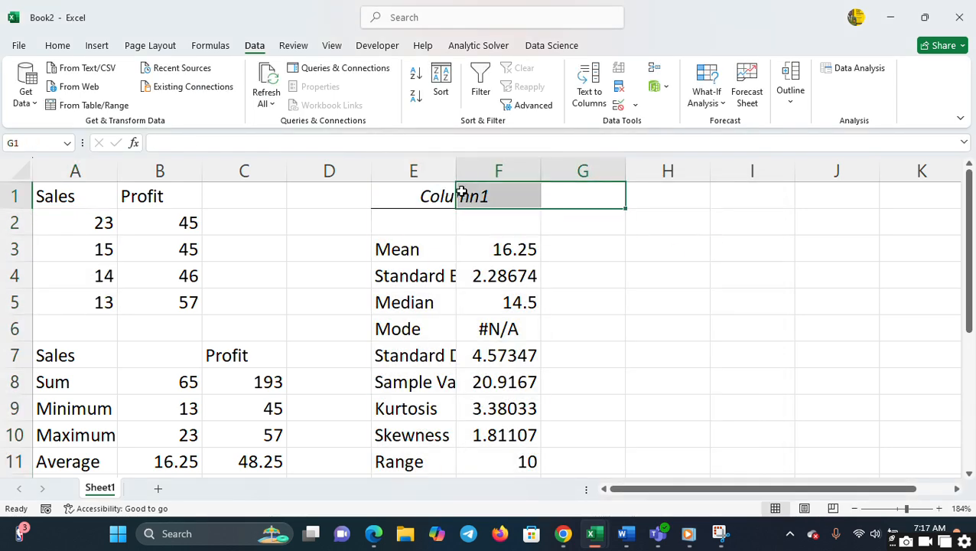
double_click(455, 173)
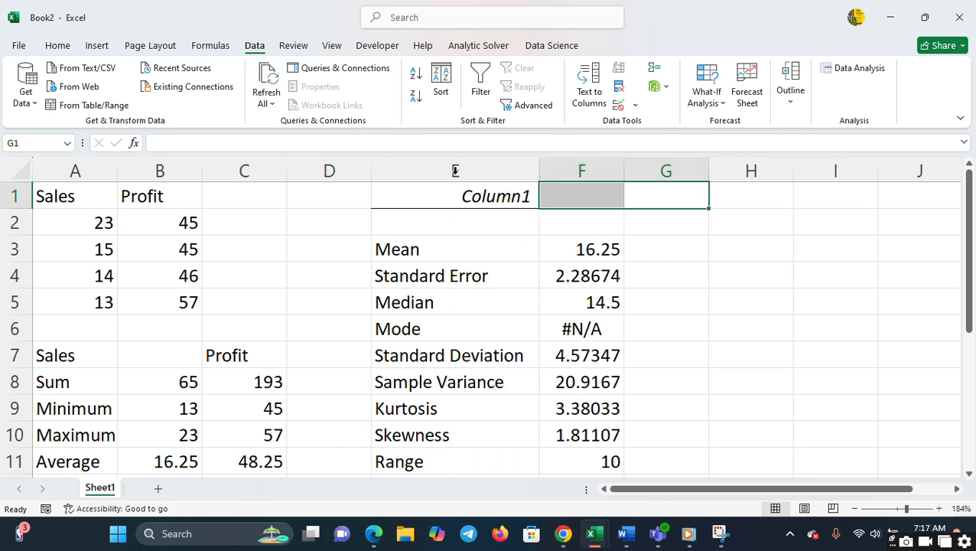
click(687, 266)
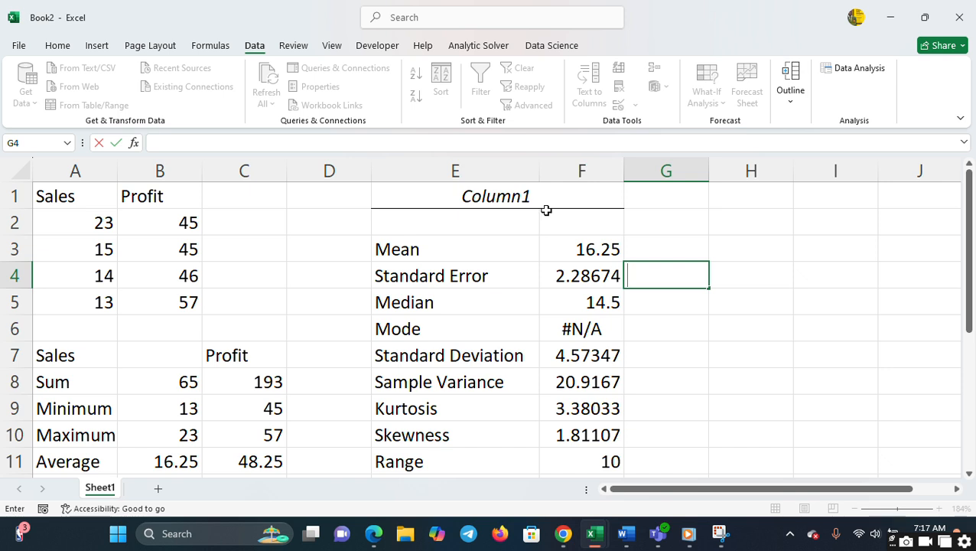
click(664, 212)
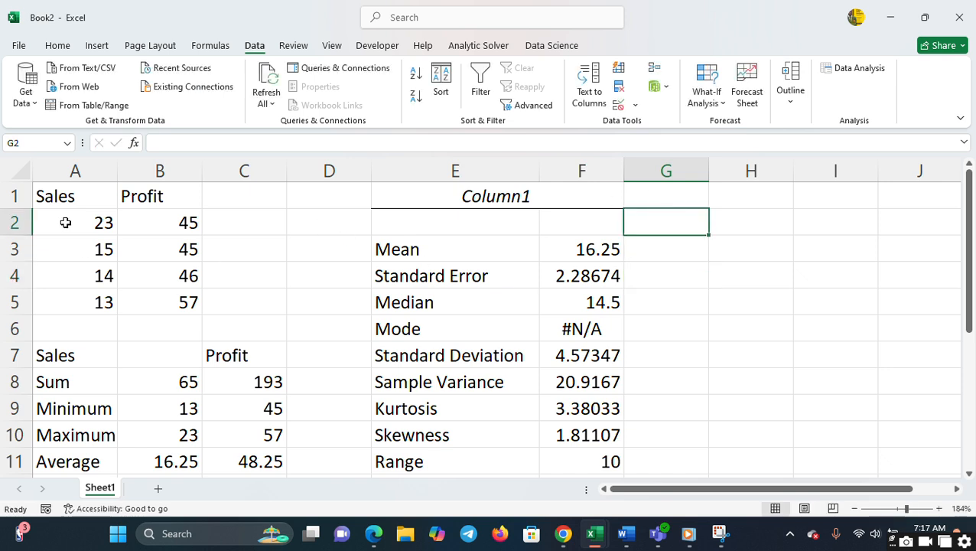
- Start a Descriptive Statistics analysis with the Profit values B2:B5 as its input range
drag(156, 218, 163, 295)
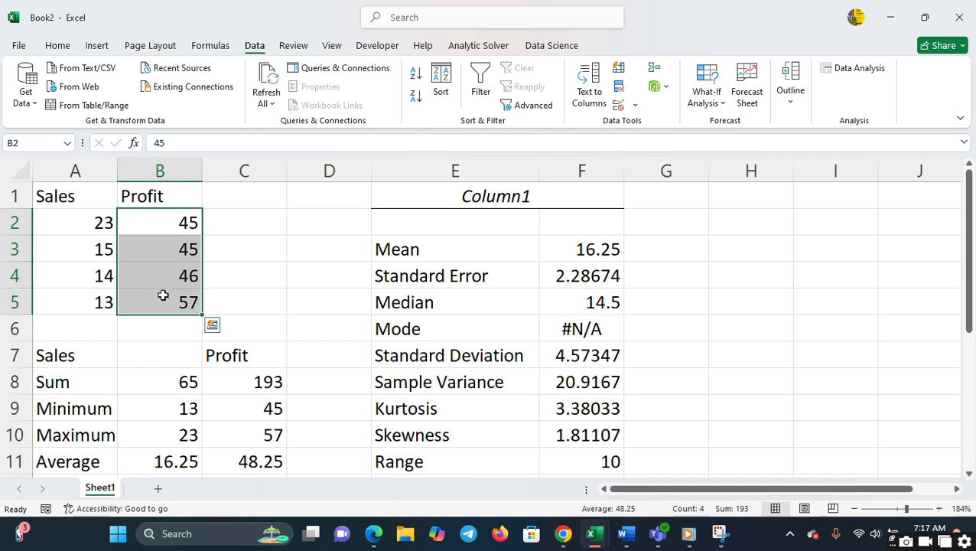
click(841, 71)
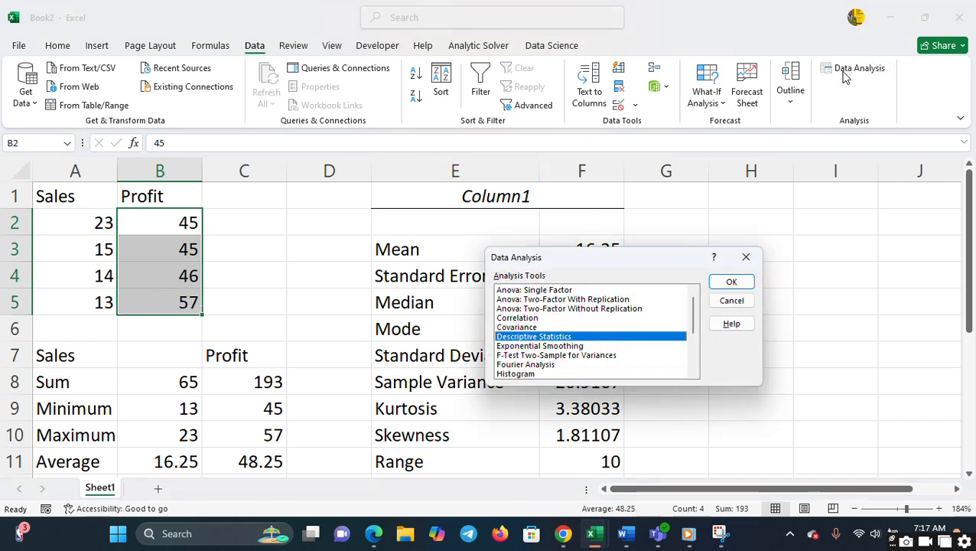
click(730, 283)
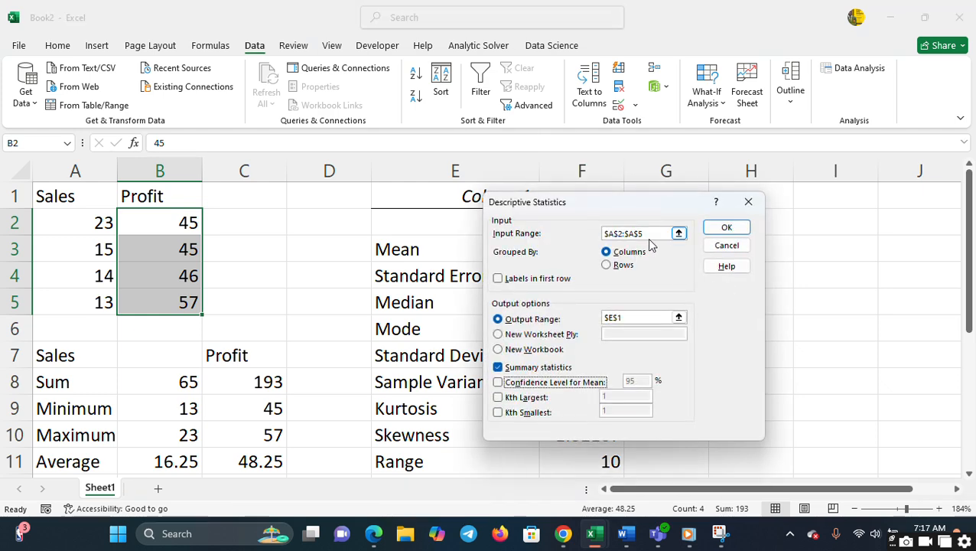
click(647, 237)
key(BackSpace)
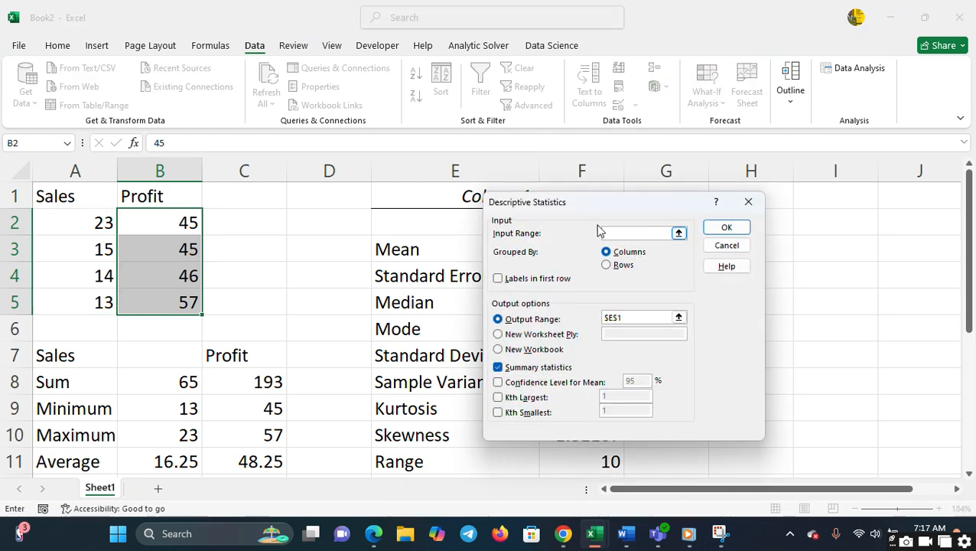
drag(173, 217, 187, 293)
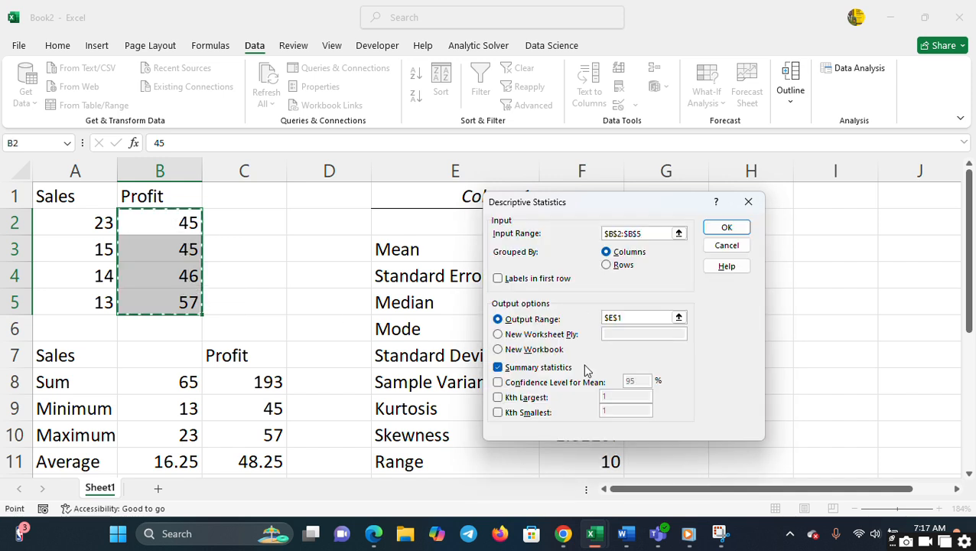
- Generate the Profit statistics with the output range at cell G2, and fit the width of column G to its labels
click(634, 315)
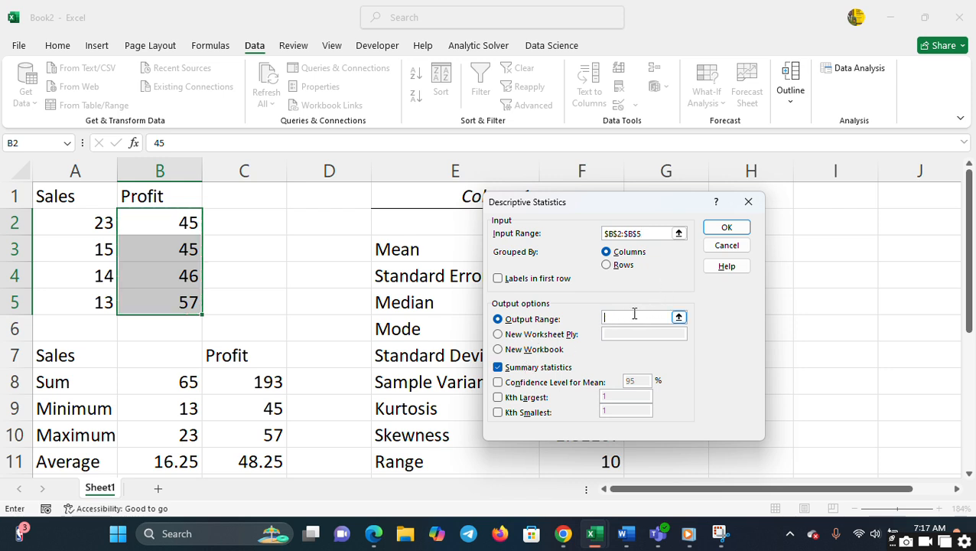
drag(638, 203, 447, 266)
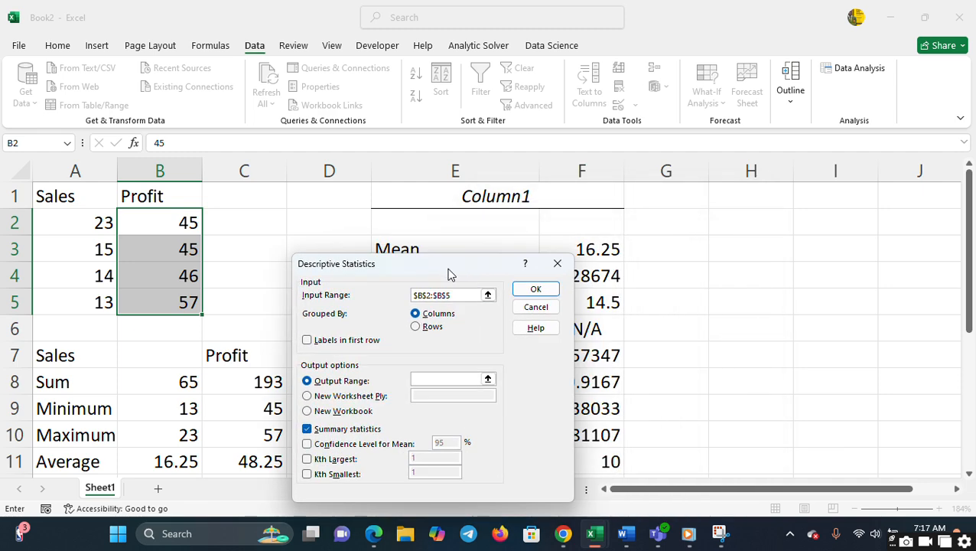
click(693, 221)
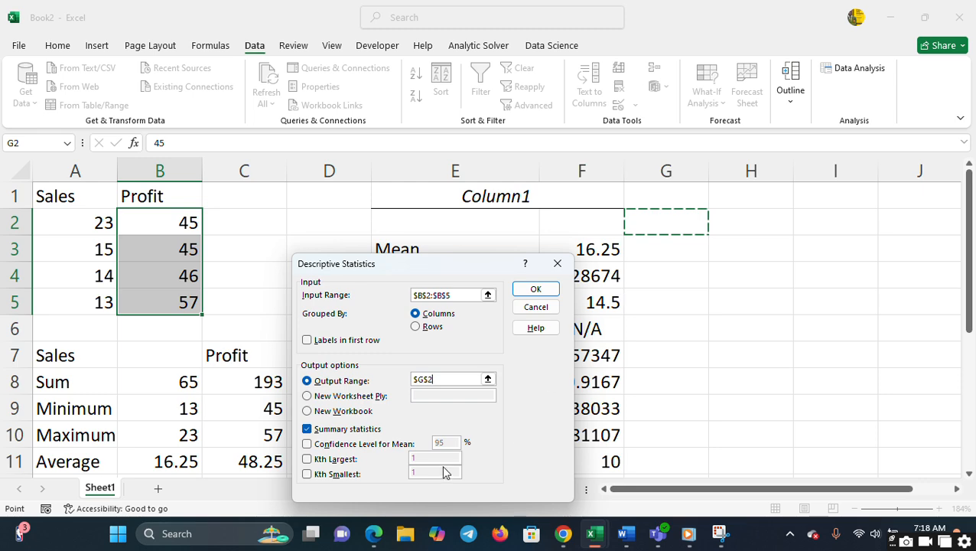
click(532, 288)
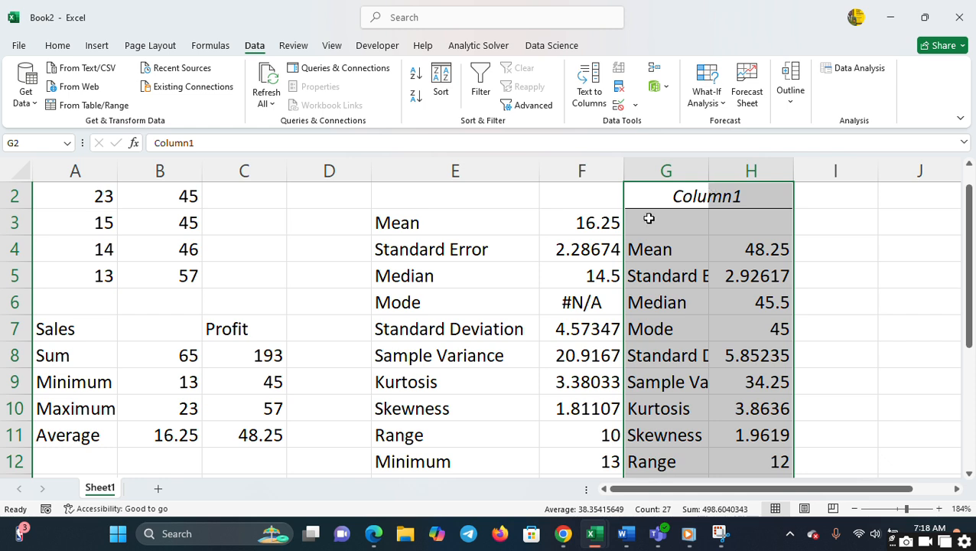
double_click(707, 175)
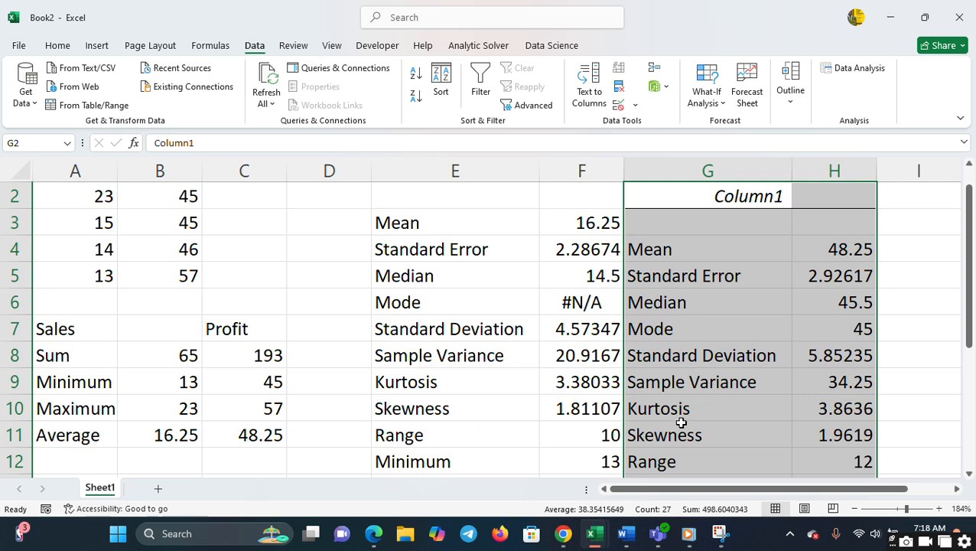
- Examine the Sales and Profit statistics tables in full beside the earlier formula summary, at 120% zoom
click(714, 379)
key(Down)
key(Down)
key(Down)
key(Down)
key(Down)
key(Down)
key(Down)
key(Down)
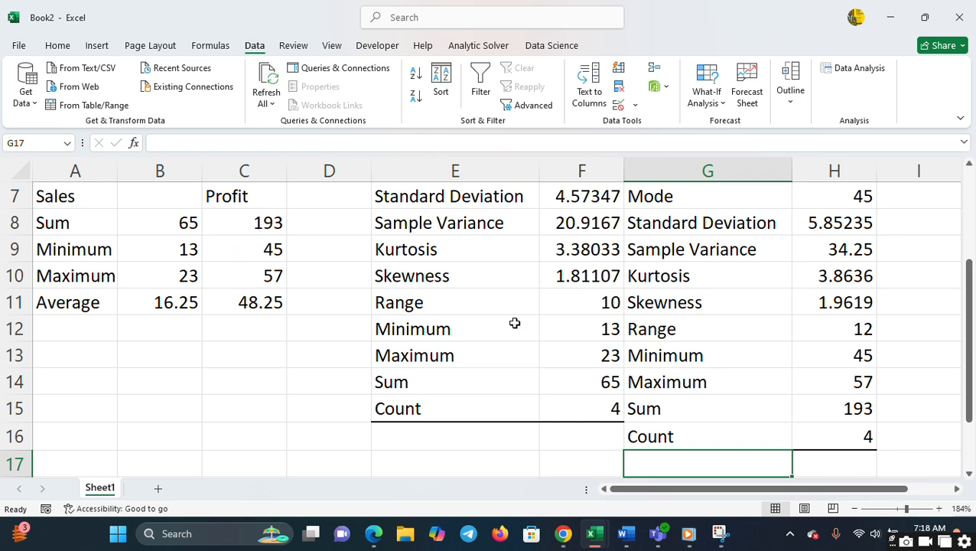
click(855, 508)
click(855, 509)
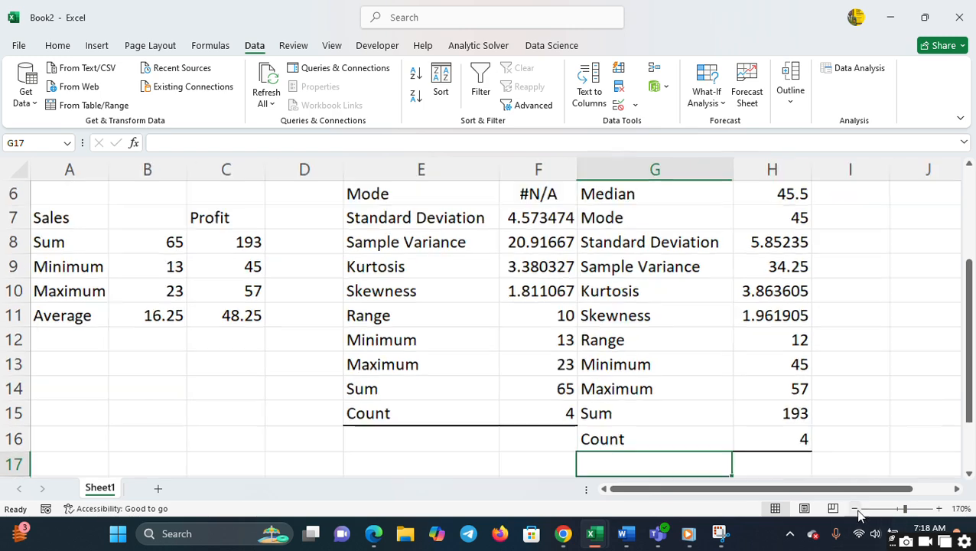
click(856, 510)
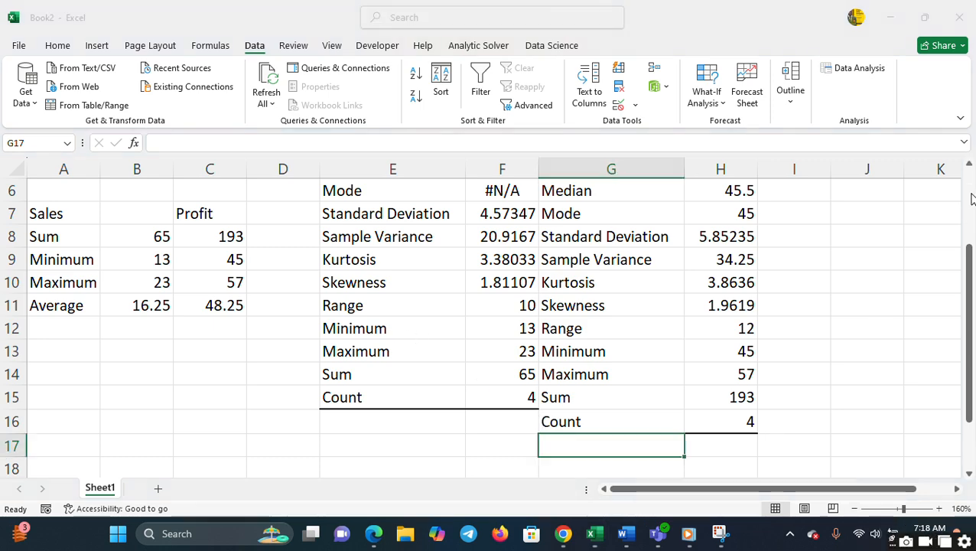
scroll(938, 261, up, 2)
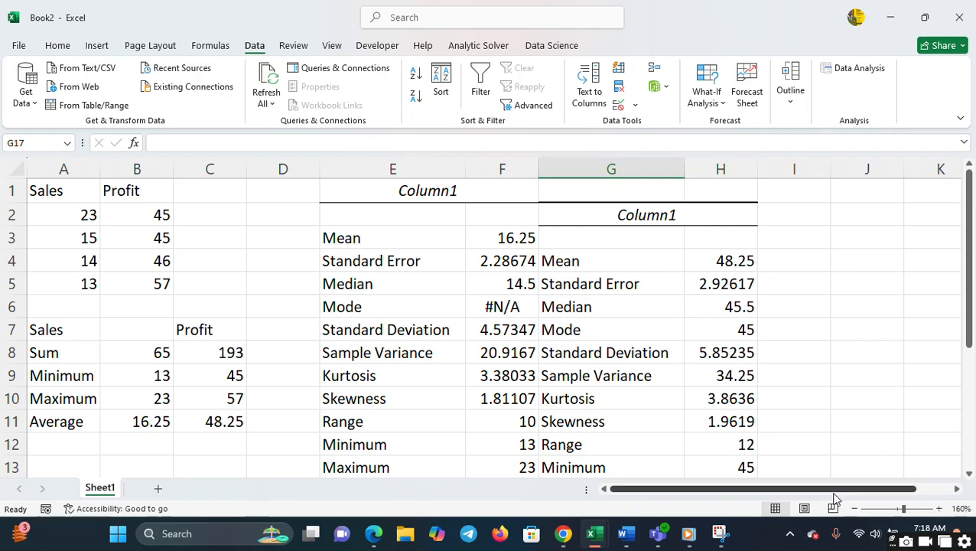
click(855, 509)
click(855, 509)
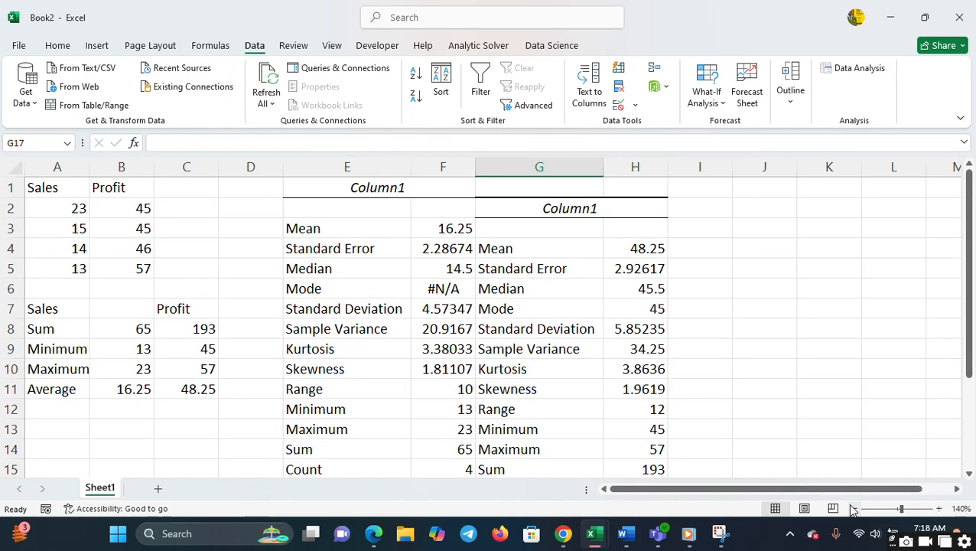
click(855, 509)
click(855, 508)
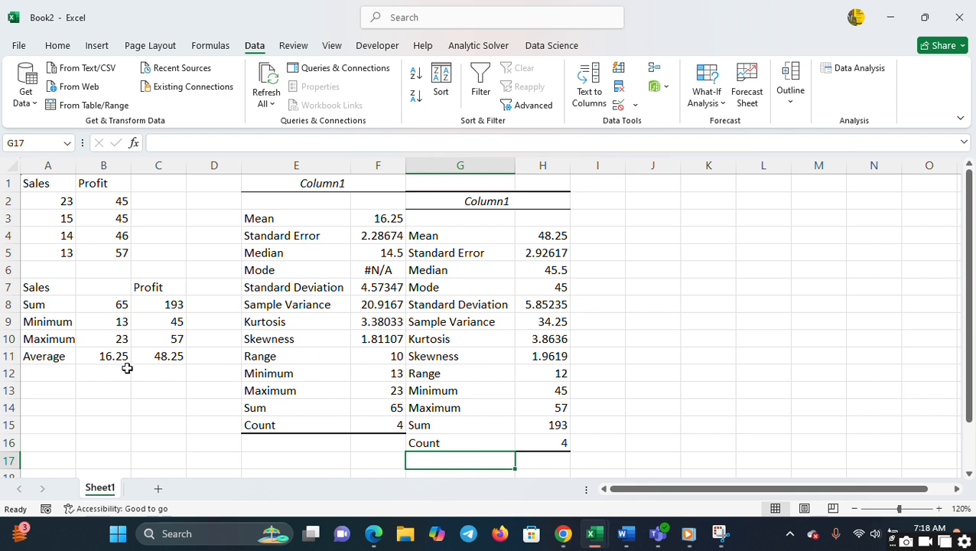
click(621, 221)
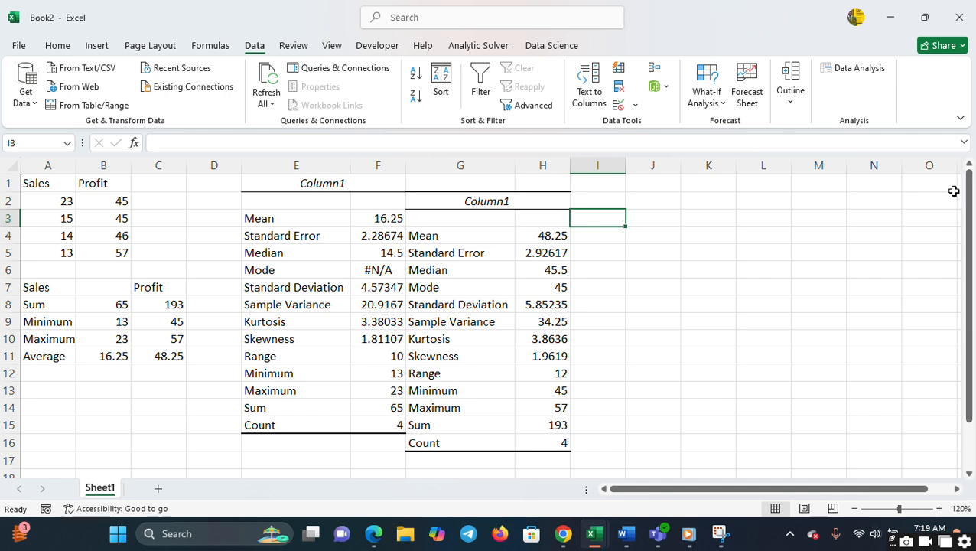
click(597, 236)
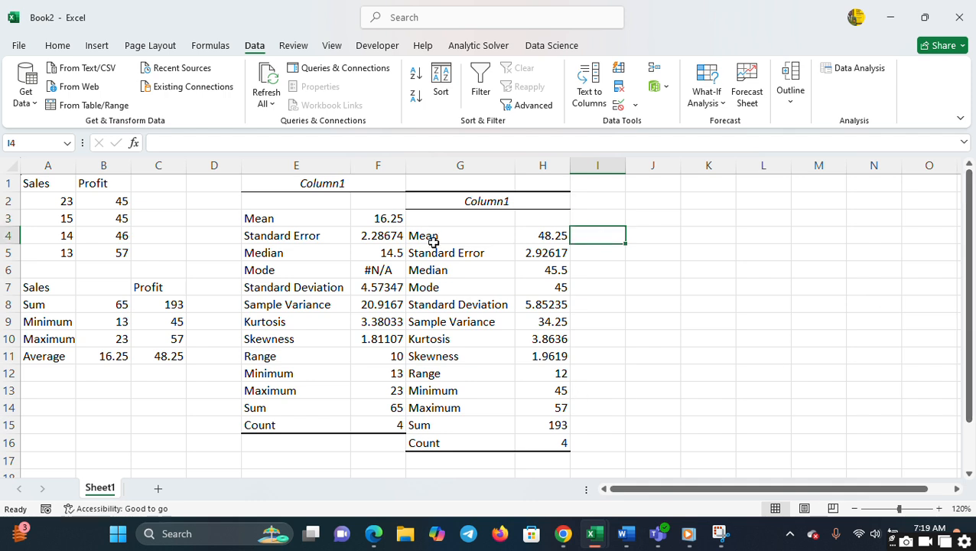